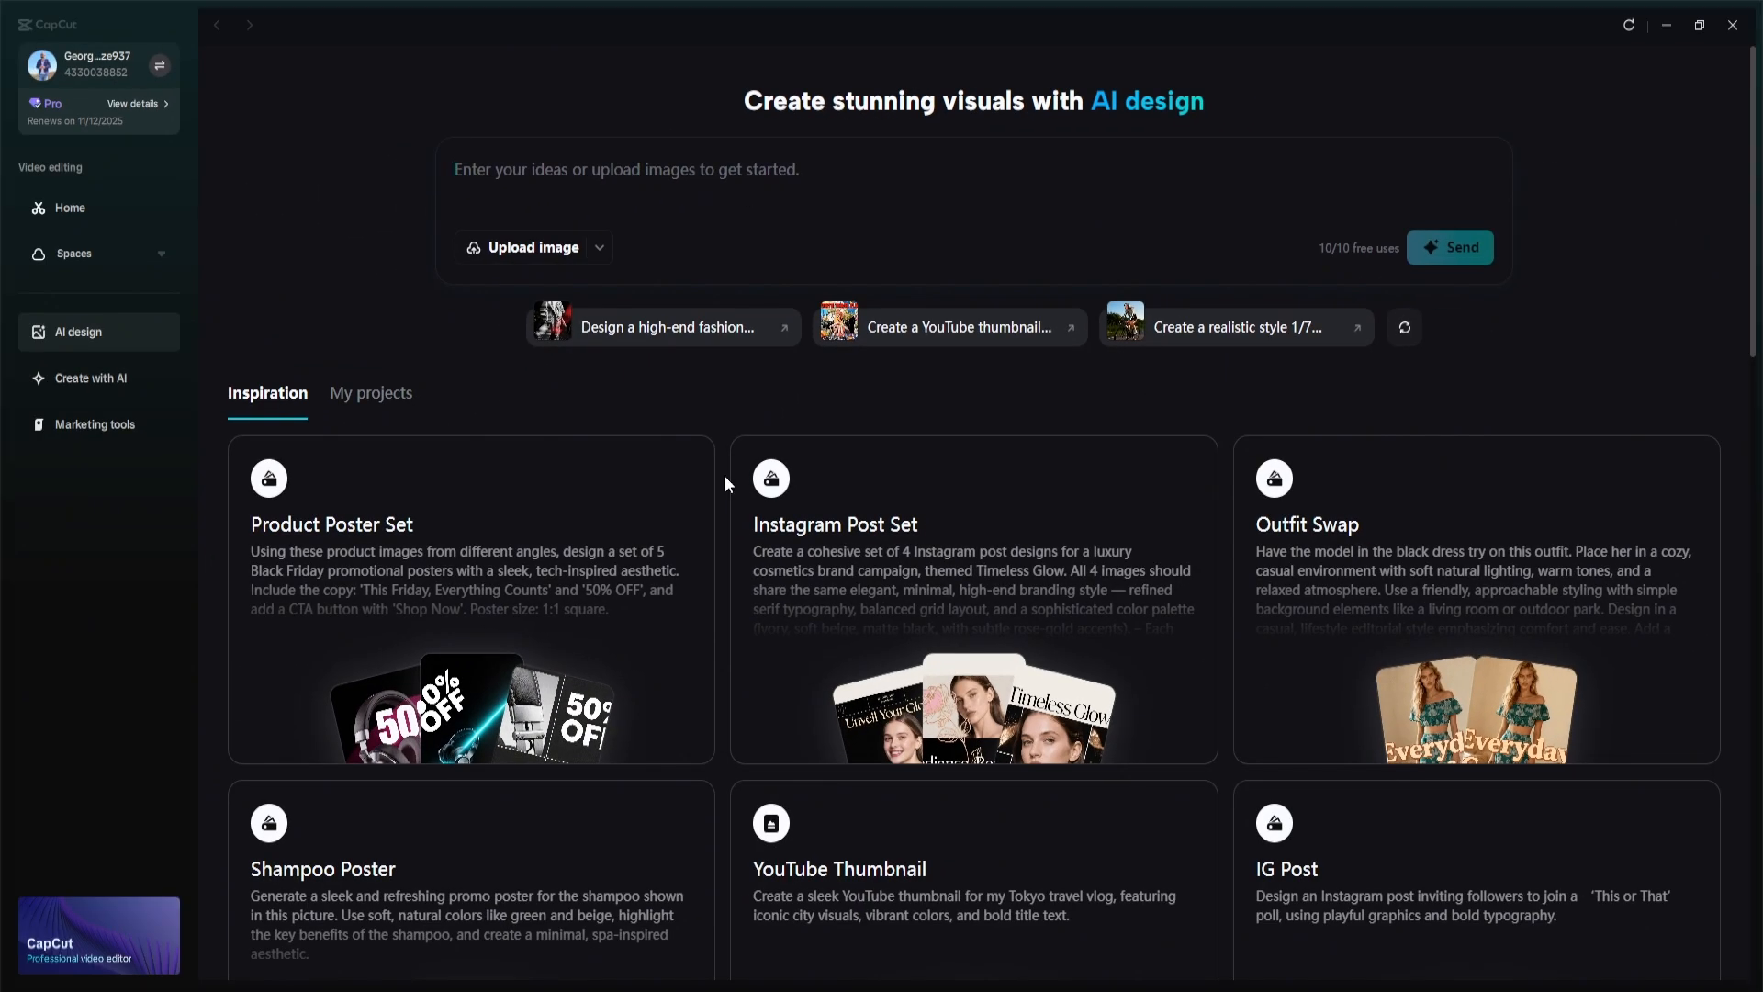
# - Look through the AI design inspiration templates, such as posters, logos, infographics and billboard ads
pyautogui.scroll(-3, 485, 642)
pyautogui.scroll(-3, 726, 484)
pyautogui.scroll(-1, 726, 484)
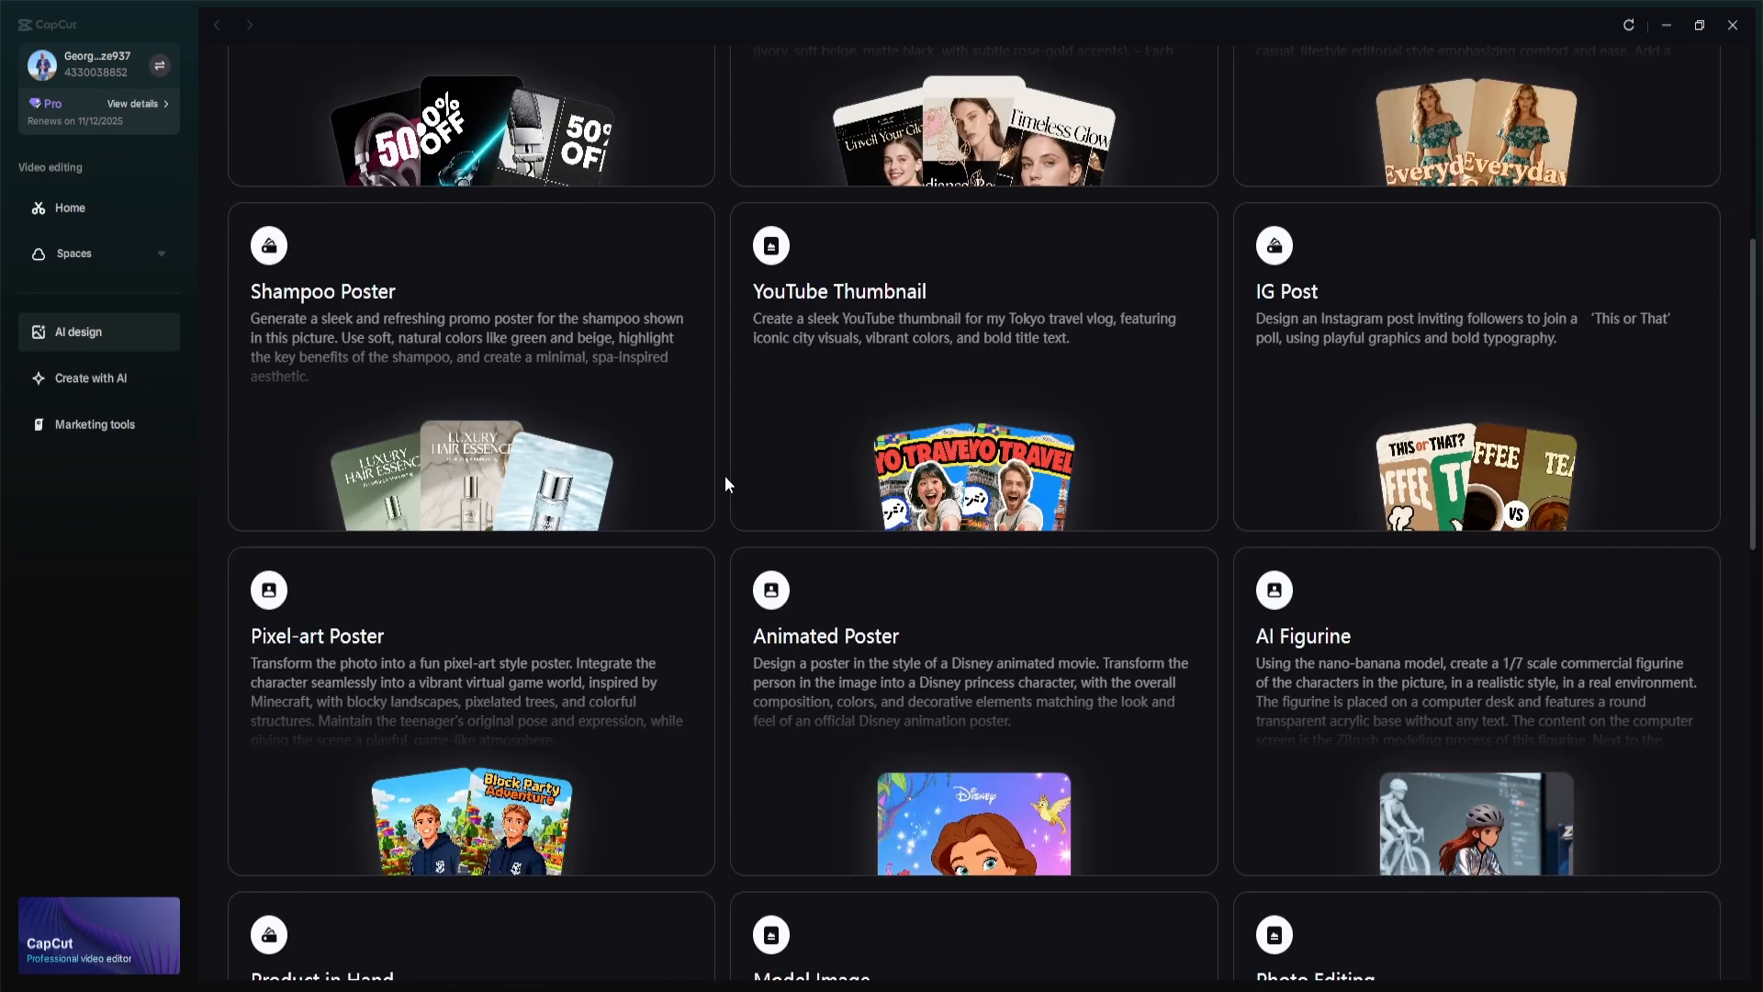
pyautogui.scroll(-4, 726, 484)
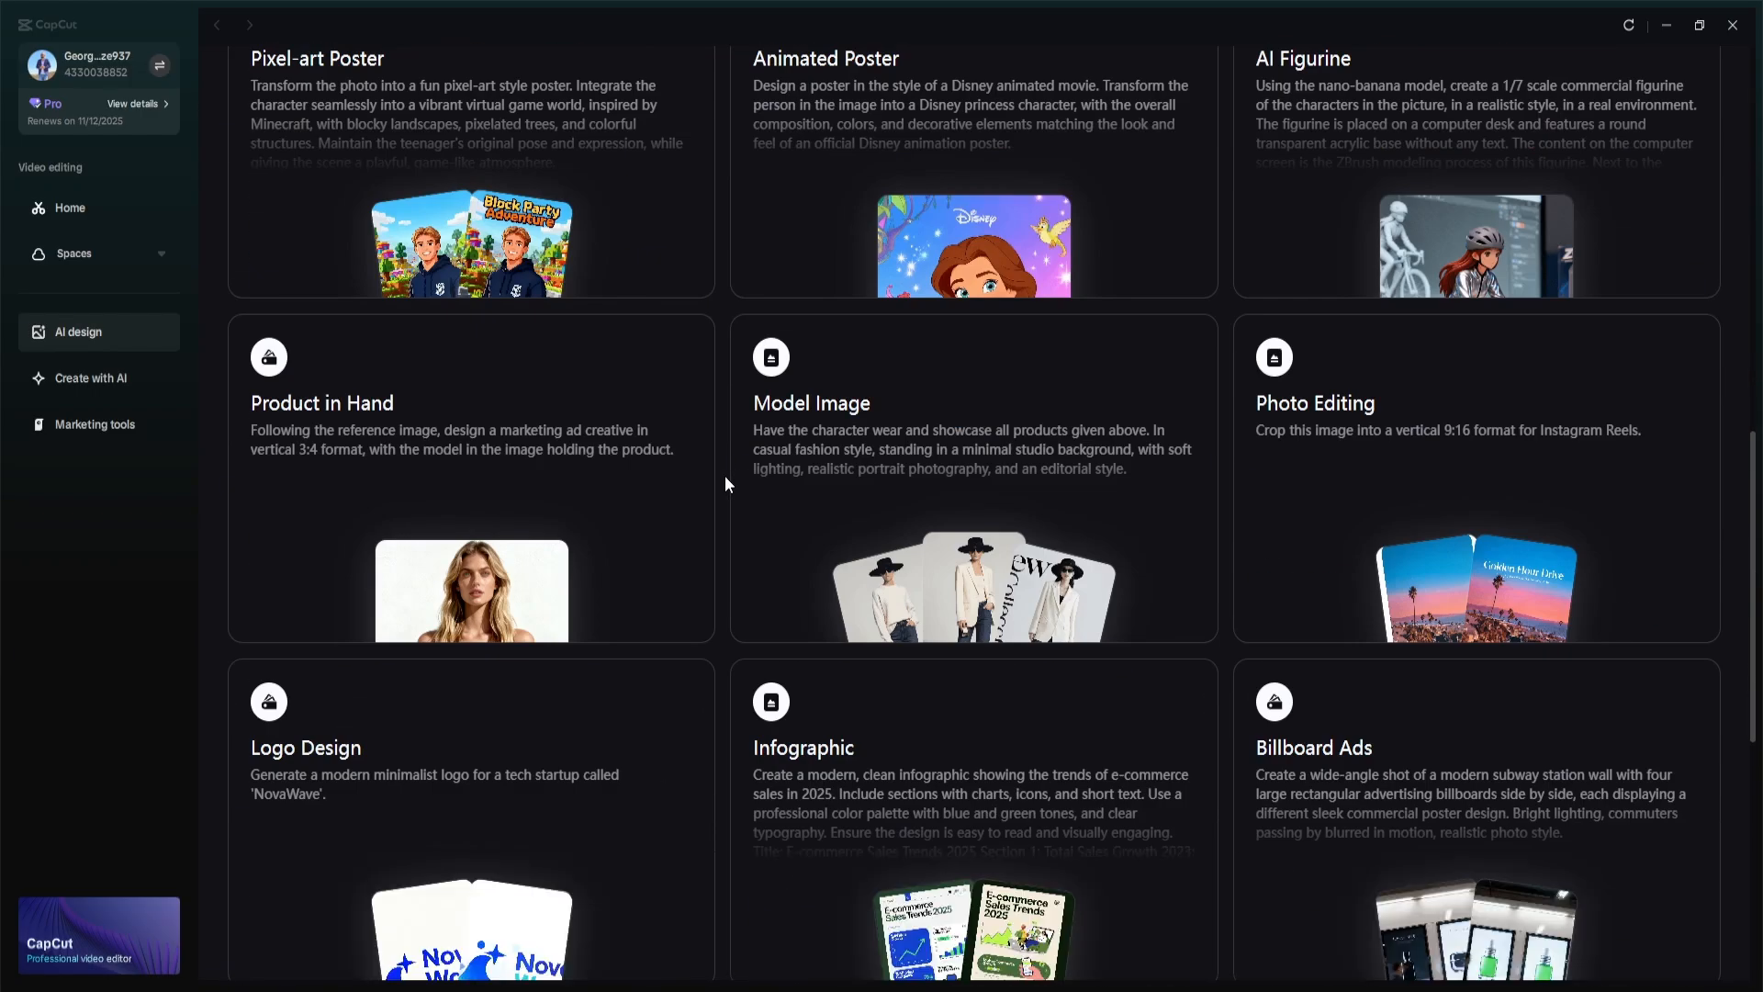
pyautogui.scroll(-1, 726, 484)
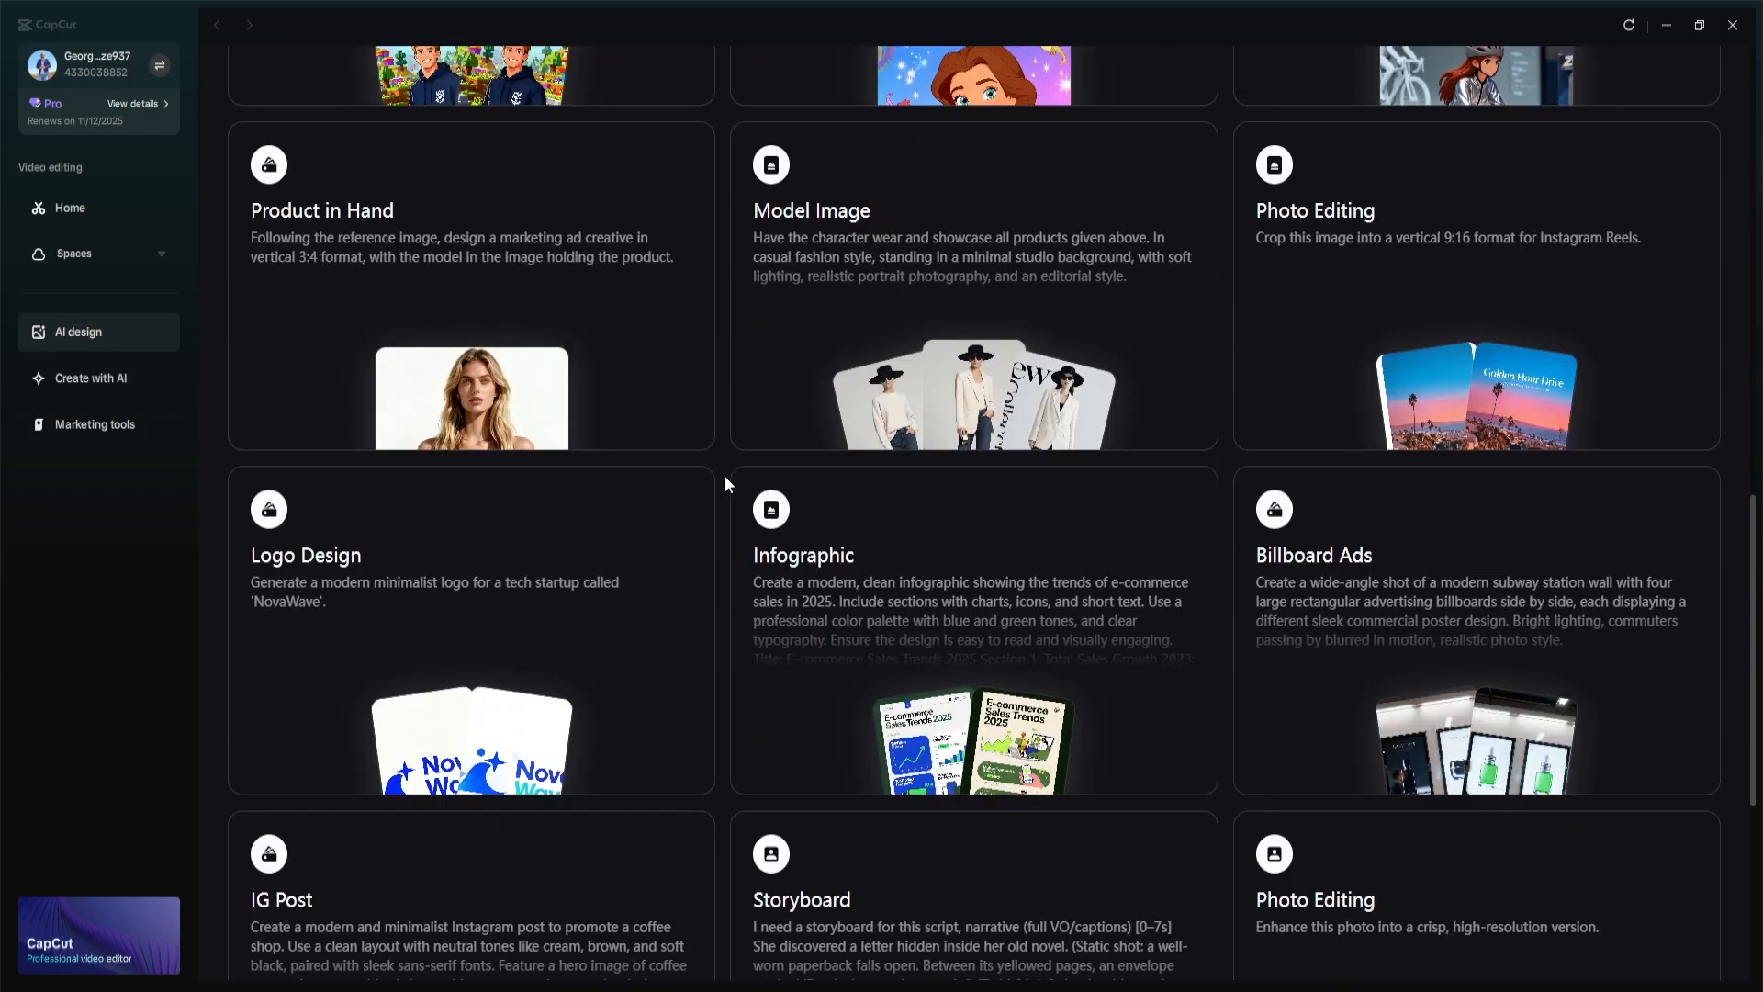
pyautogui.scroll(3, 724, 475)
pyautogui.scroll(2, 724, 476)
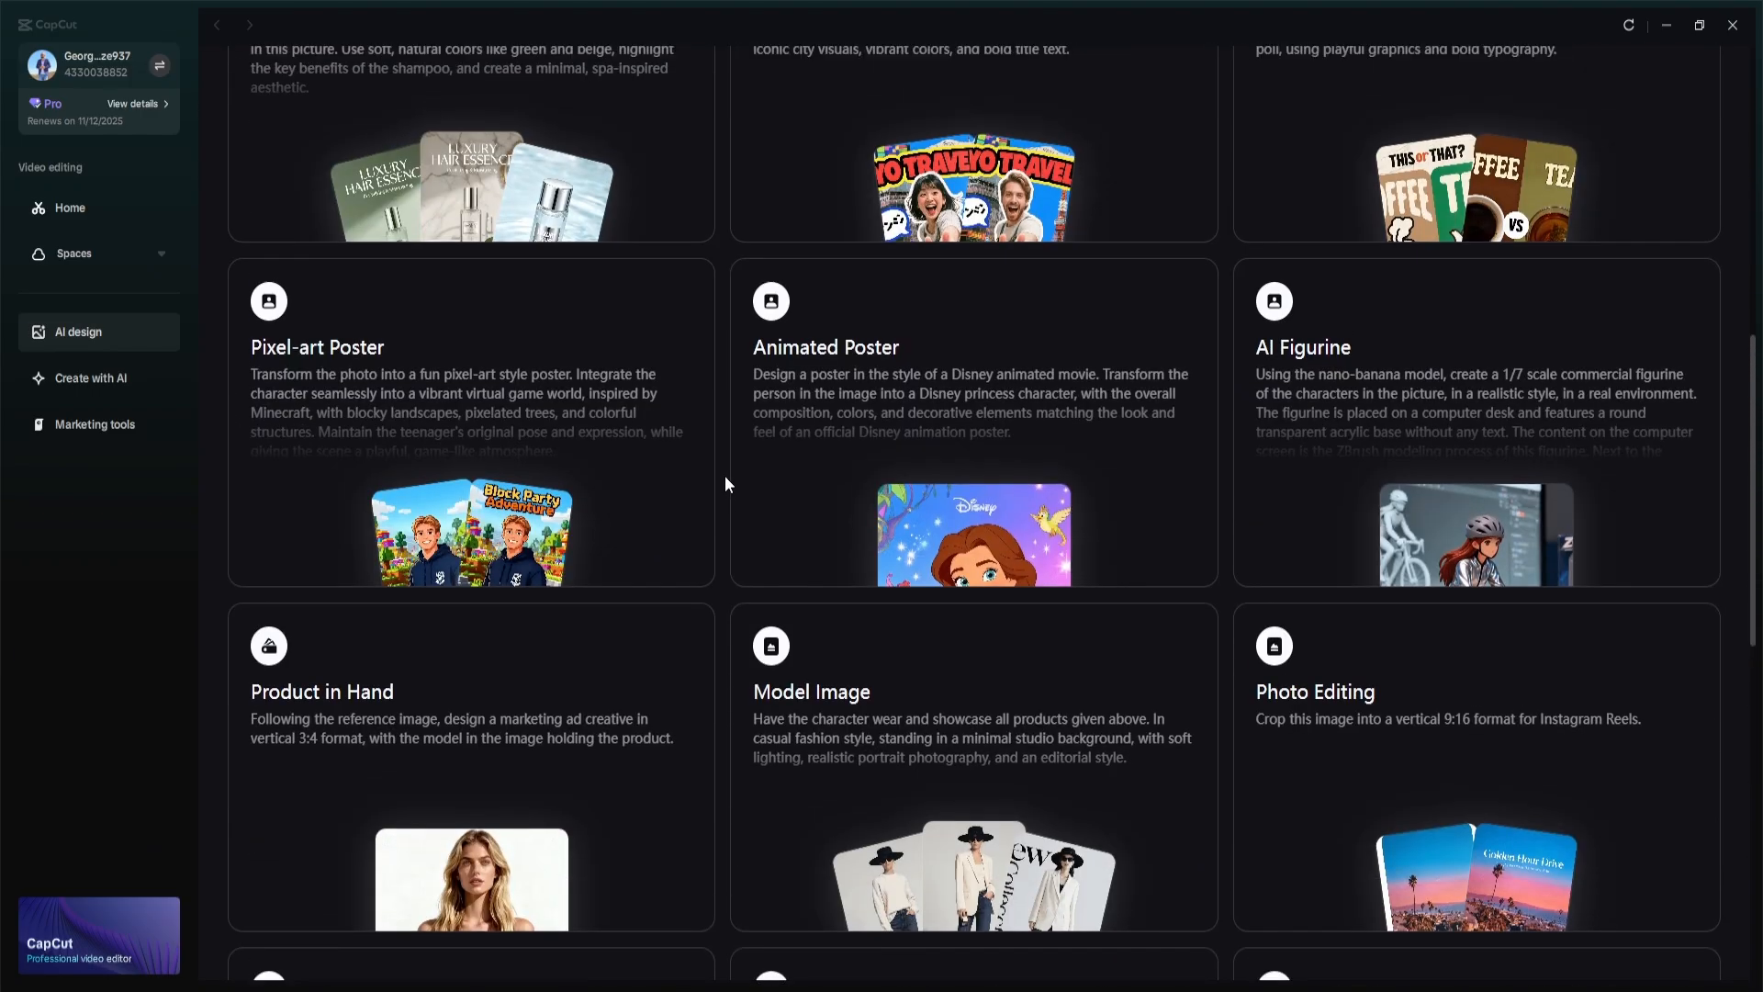
pyautogui.scroll(2, 725, 476)
pyautogui.scroll(3, 725, 476)
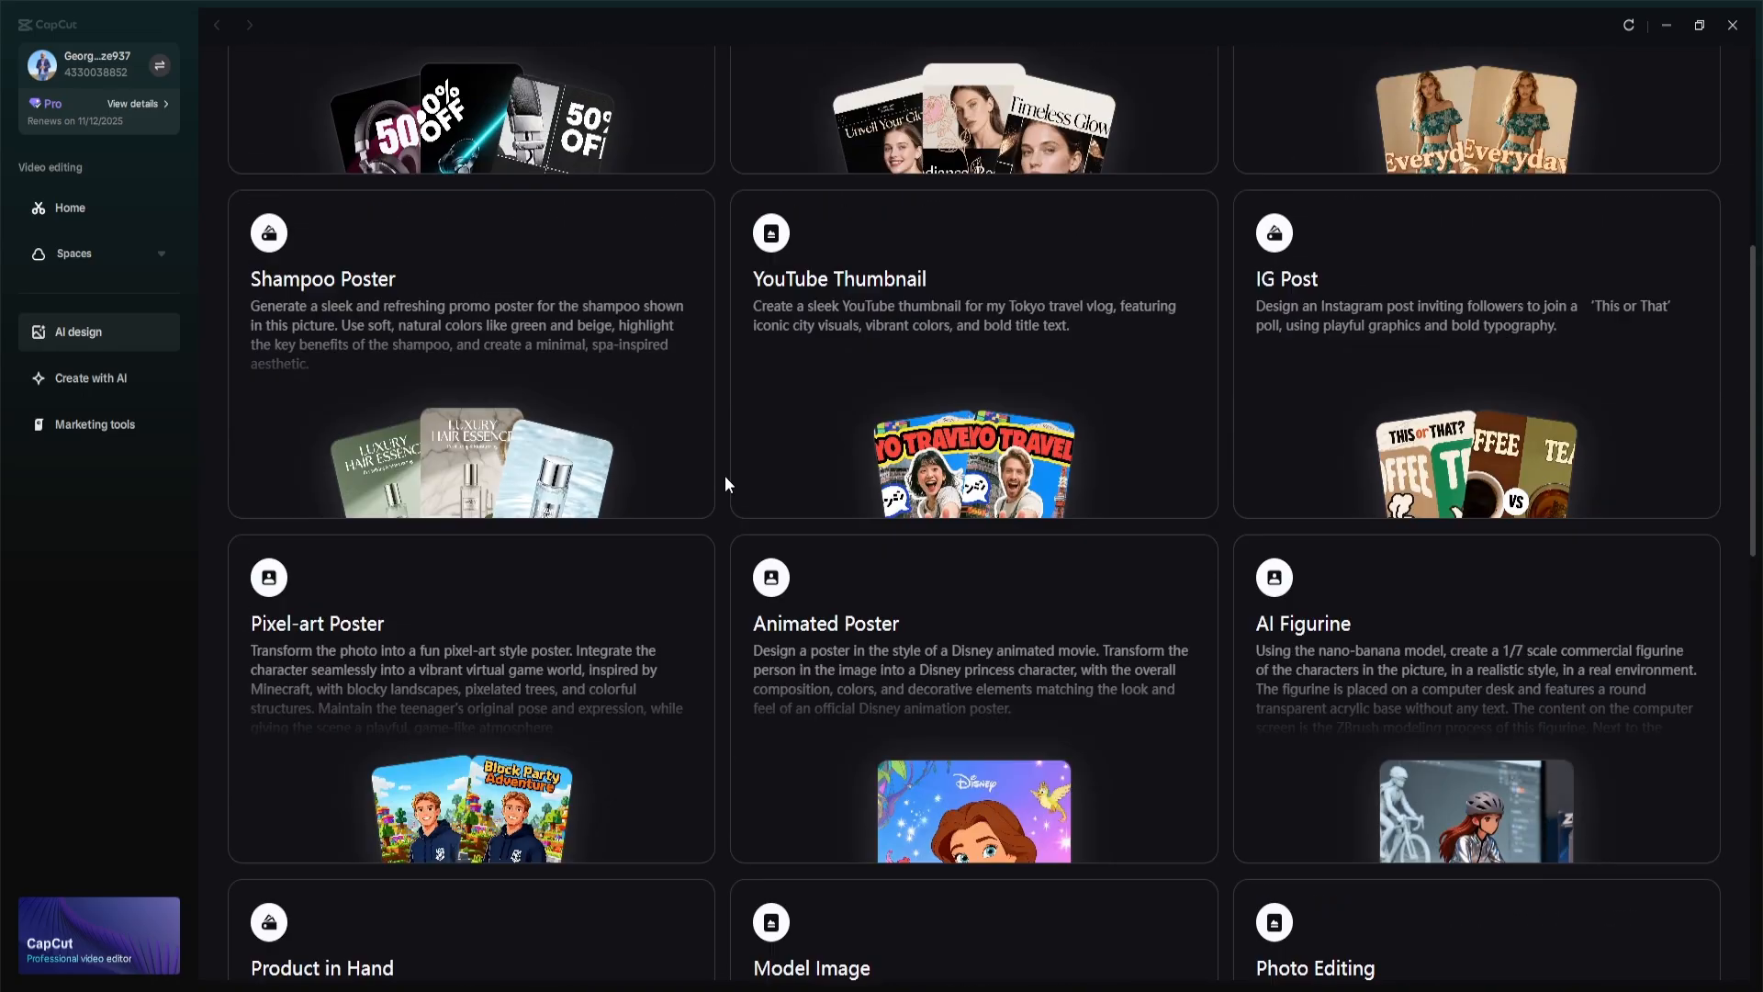
pyautogui.scroll(4, 724, 476)
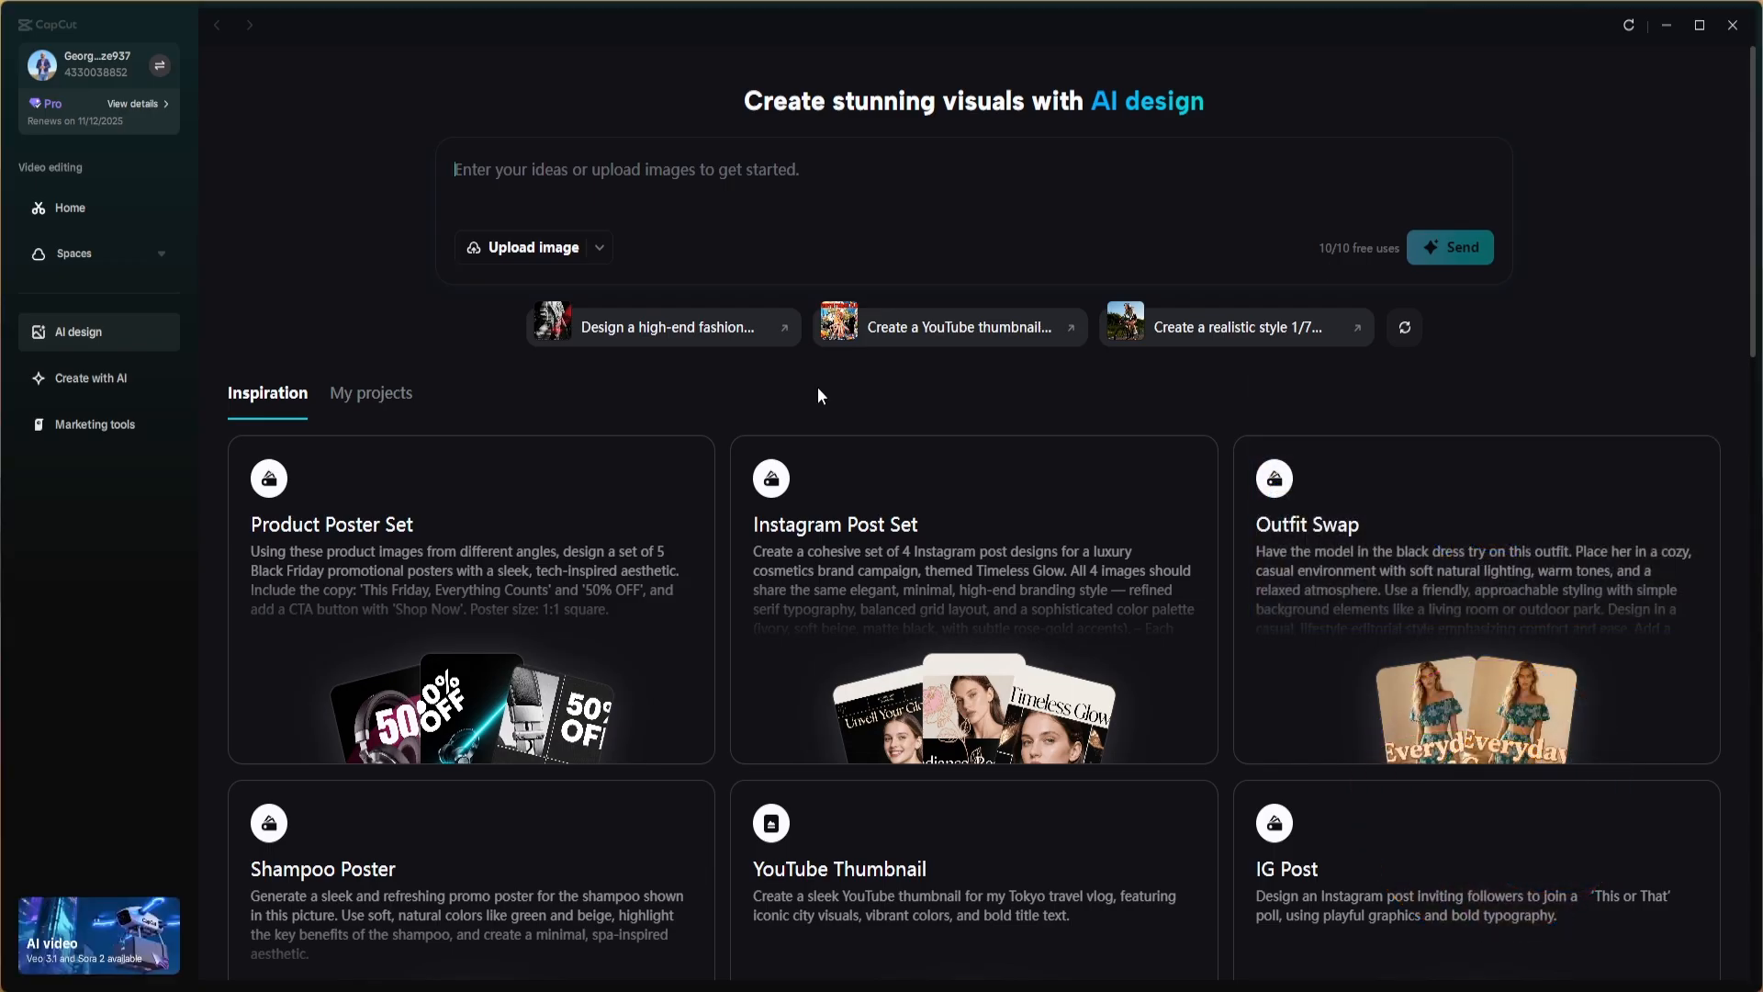
# - Write a Food Menu Poster prompt with two juicy bacon cheeseburgers on a black and red gradient with spotlight lighting and glowing effects
pyautogui.write('Create a bold and eye-catching Food Menu Poster featuring two juicy')
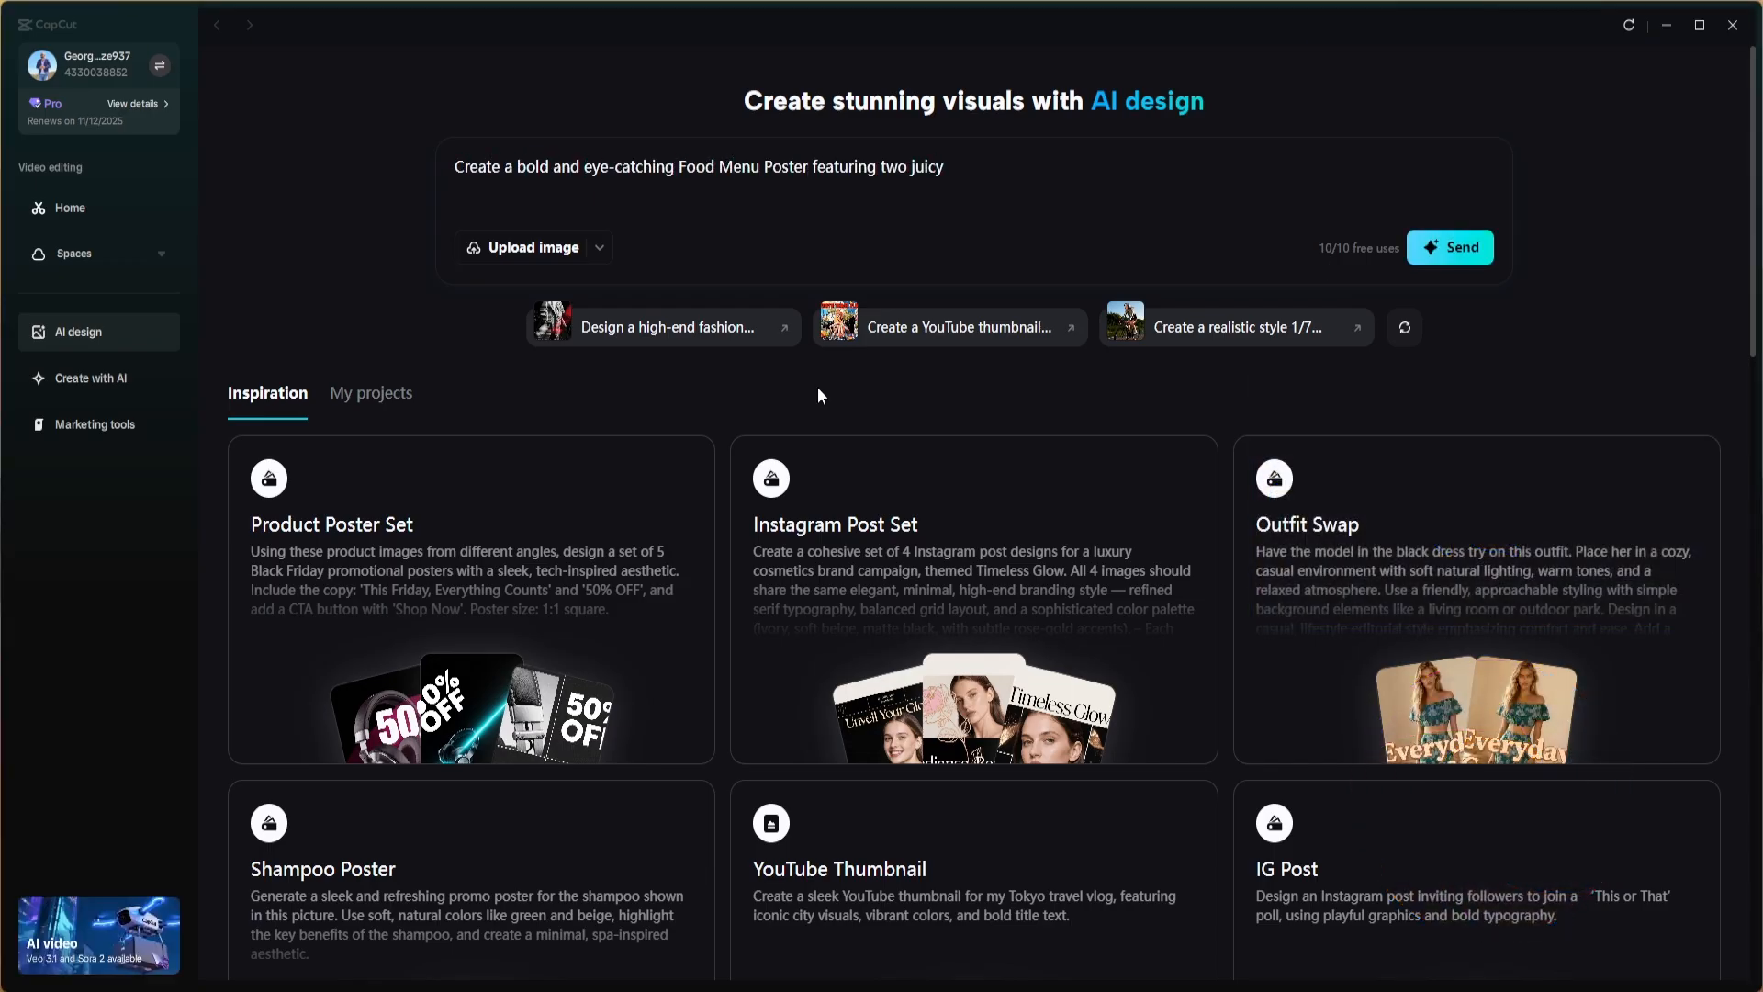
pyautogui.write(' cheeseburgers with melted cheese, lettuce, tomato, and crispy bacon.')
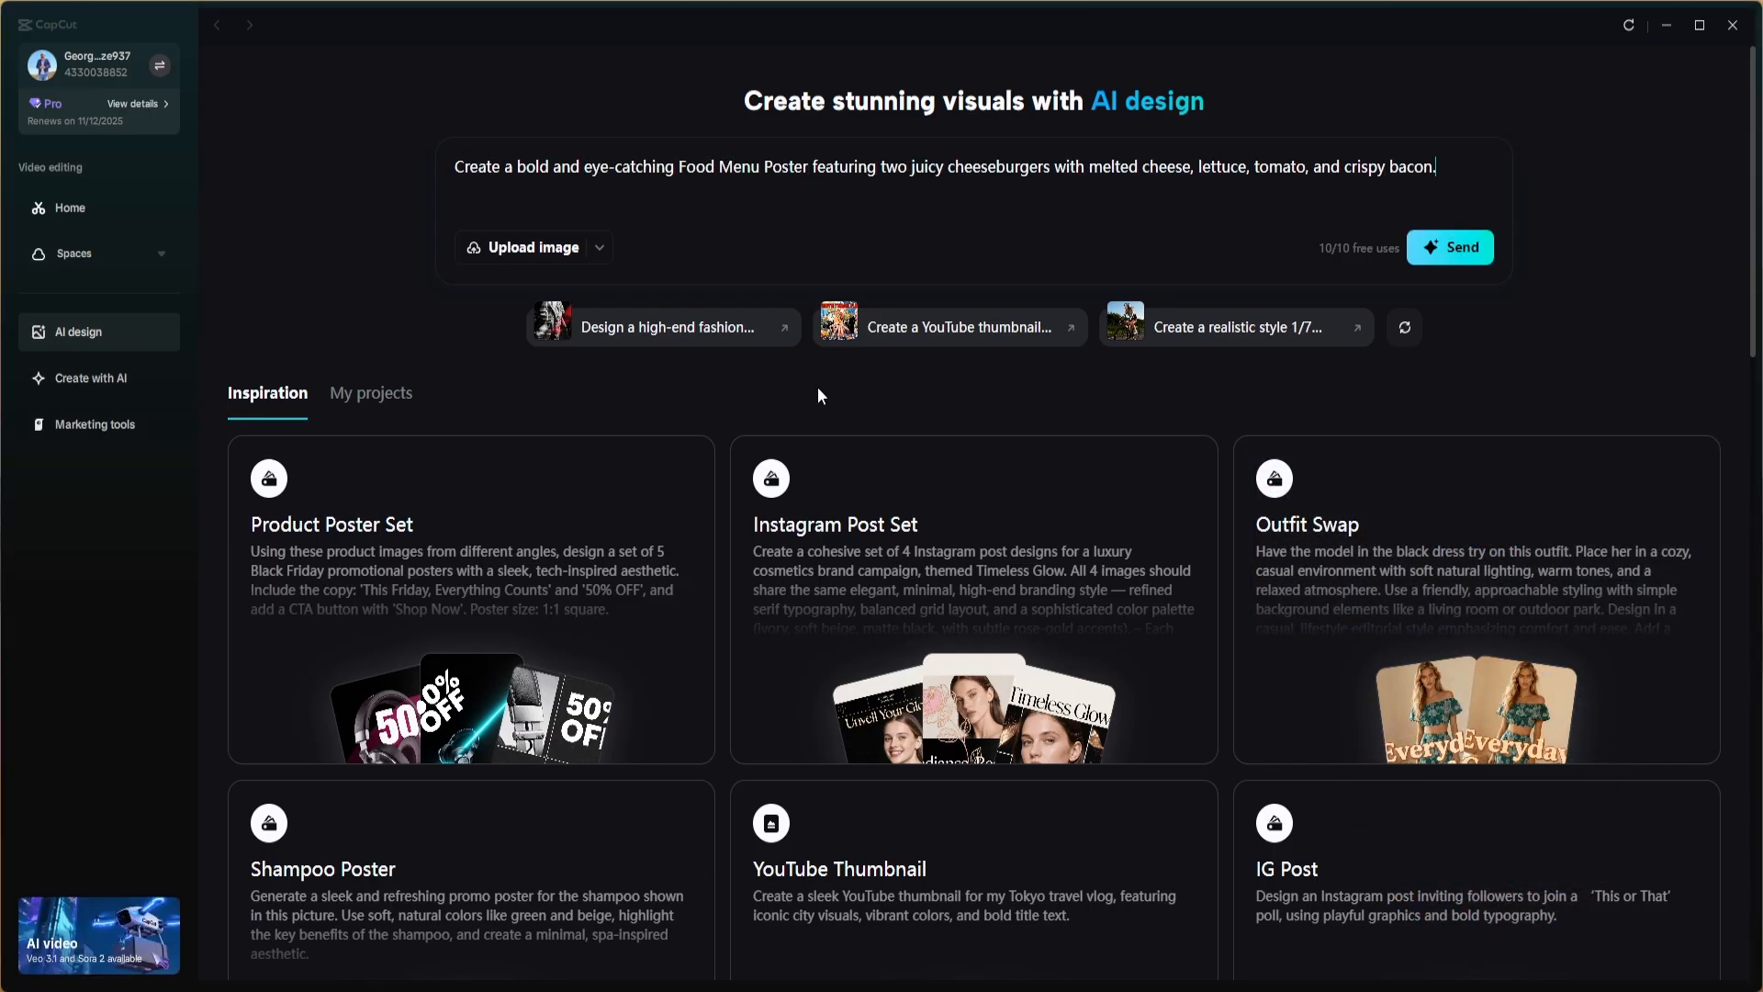
pyautogui.write(' Use a vibrant black and red gradient background with spotlight lighting and gl')
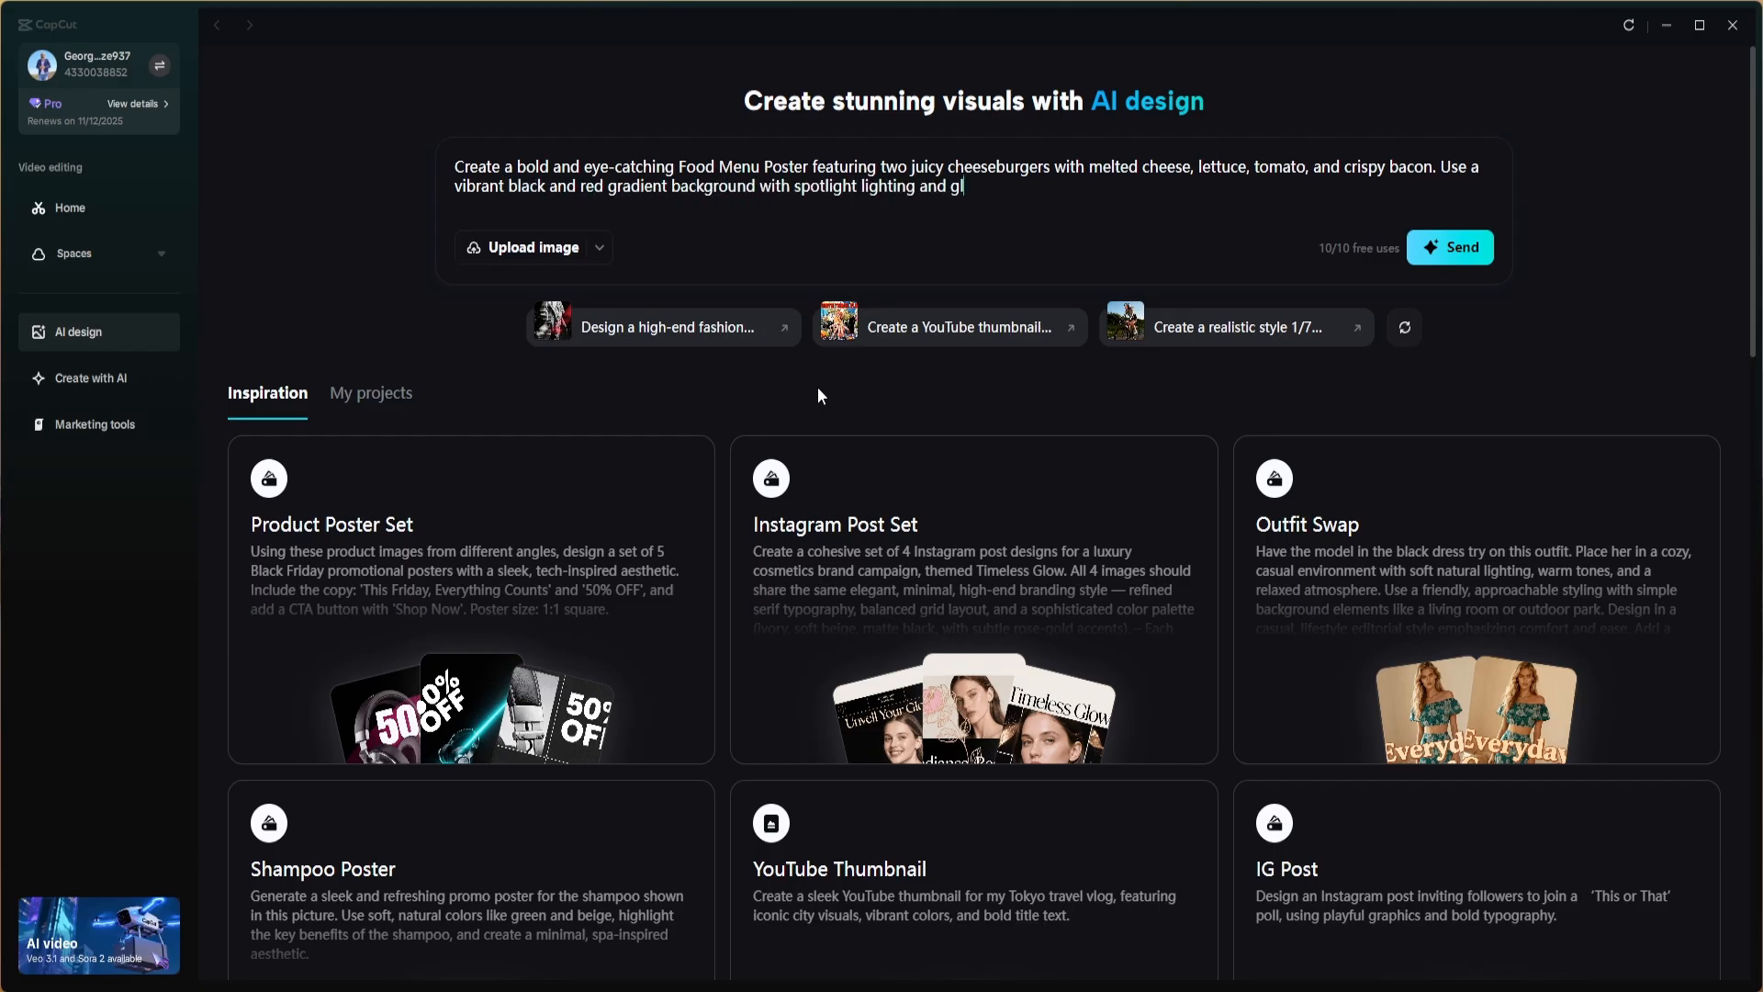
pyautogui.write('owing effects for a festive, high-contrast look. Include stylish text tha')
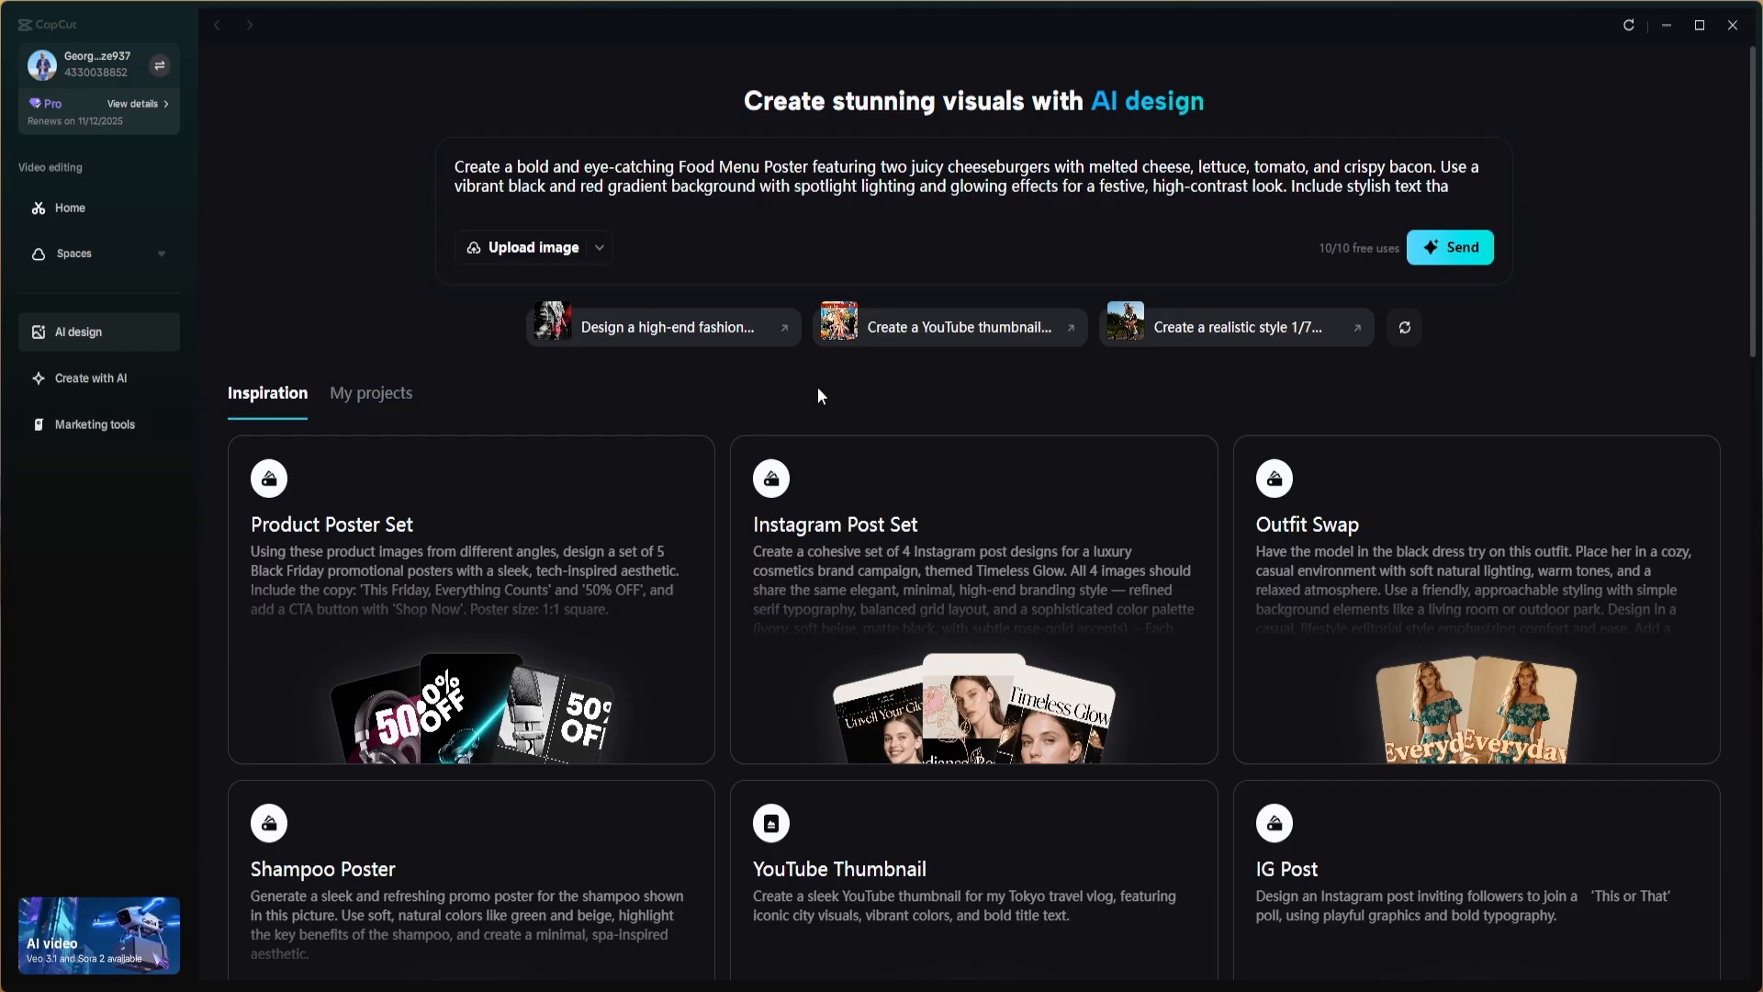
# - Complete the prompt with "New Seasonal Menu" text, an "Order Now" button at the bottom and a modern commercial look, and generate the poster
pyautogui.write('t says "New Seasonal Menu" and an "Order Now" button')
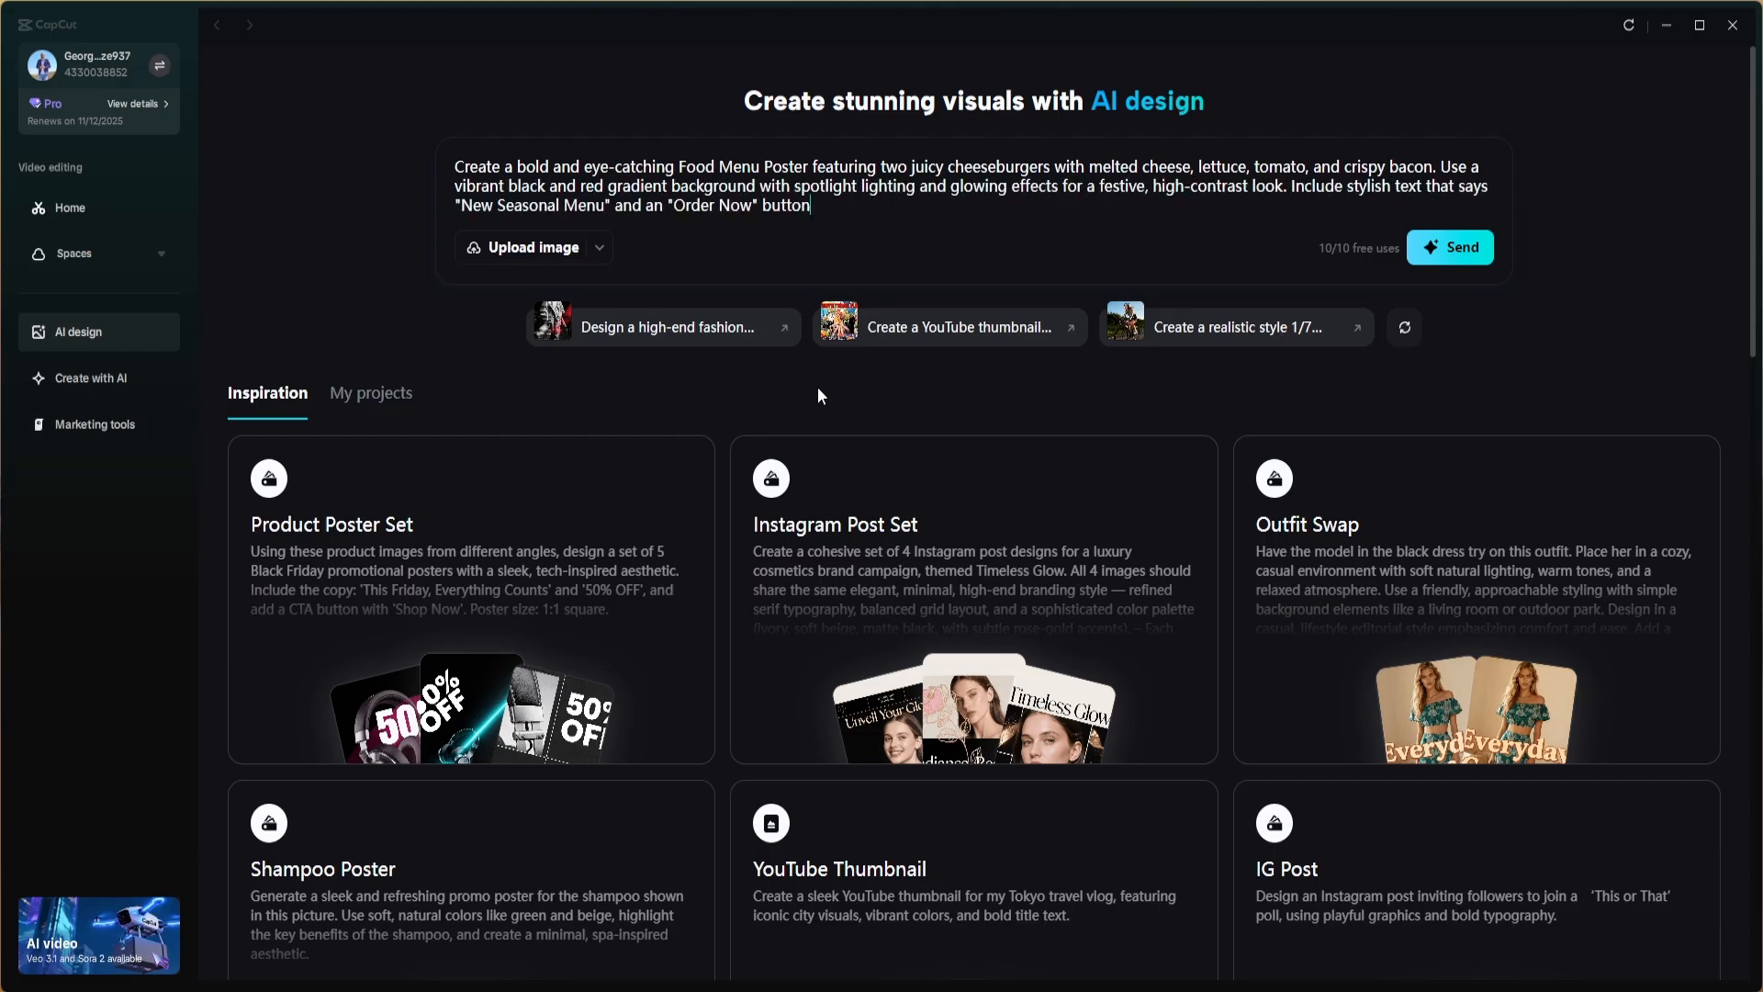
pyautogui.write(' at the bottom. The overall design should look modern, commercial, and perfect for')
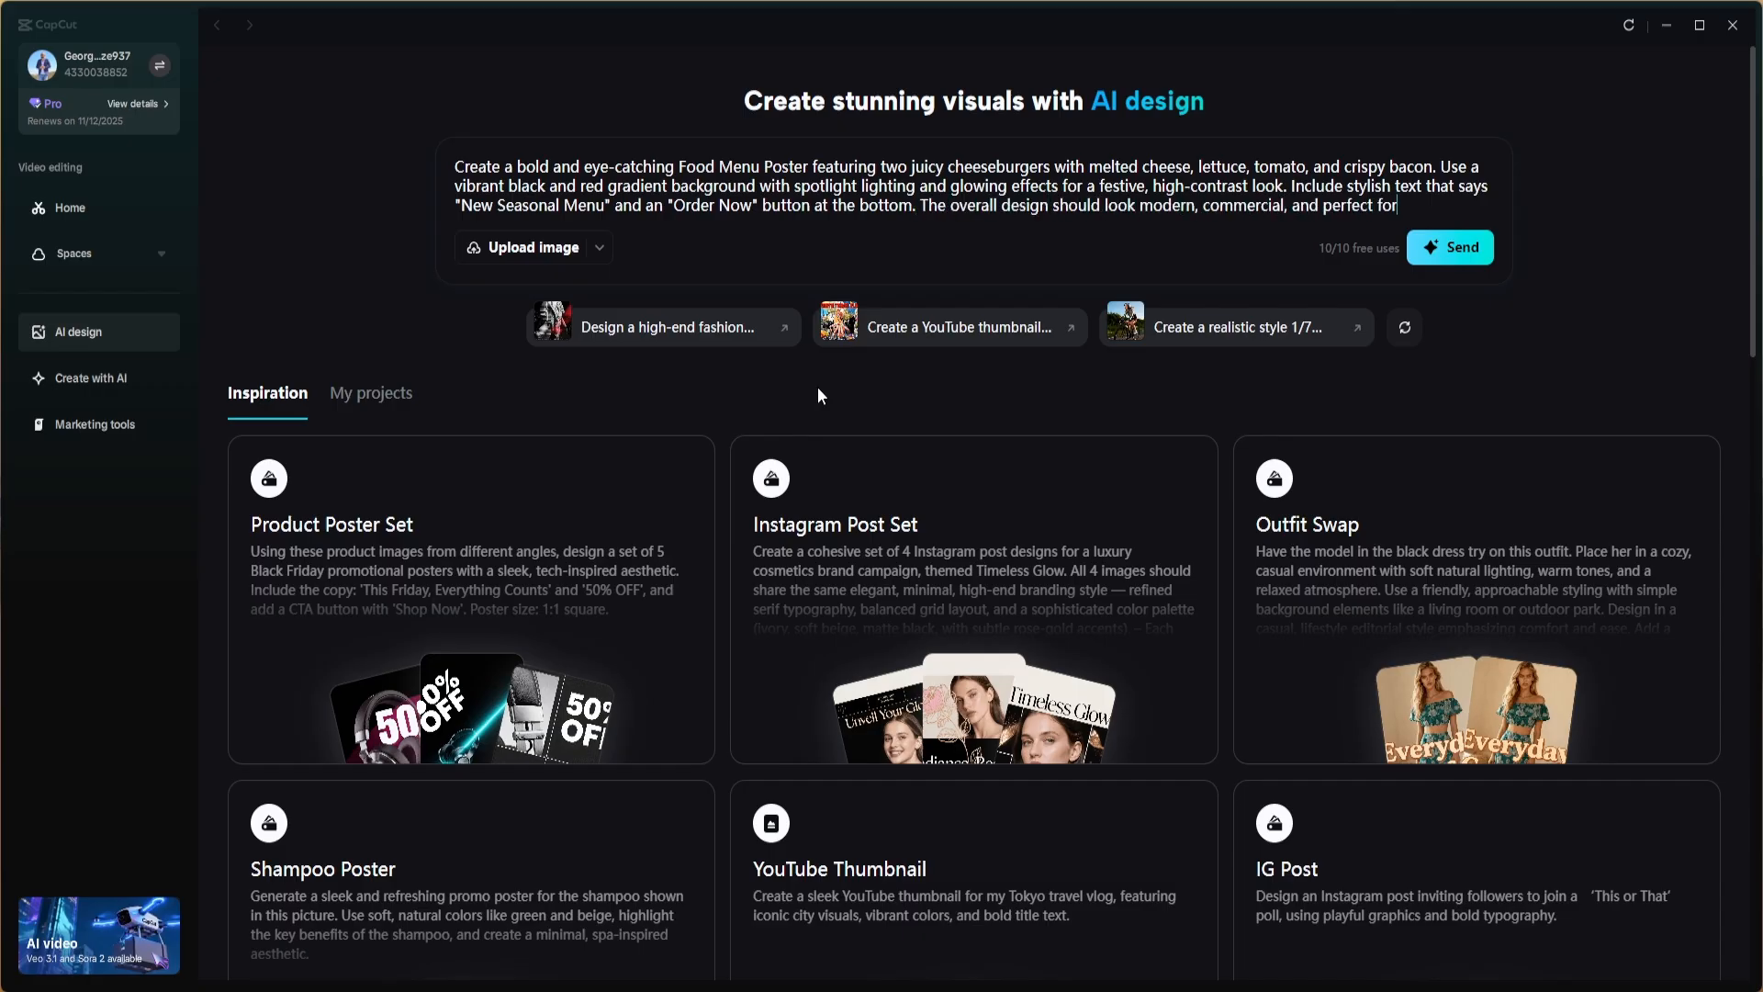
pyautogui.write(' social media ads or restaurant promotions')
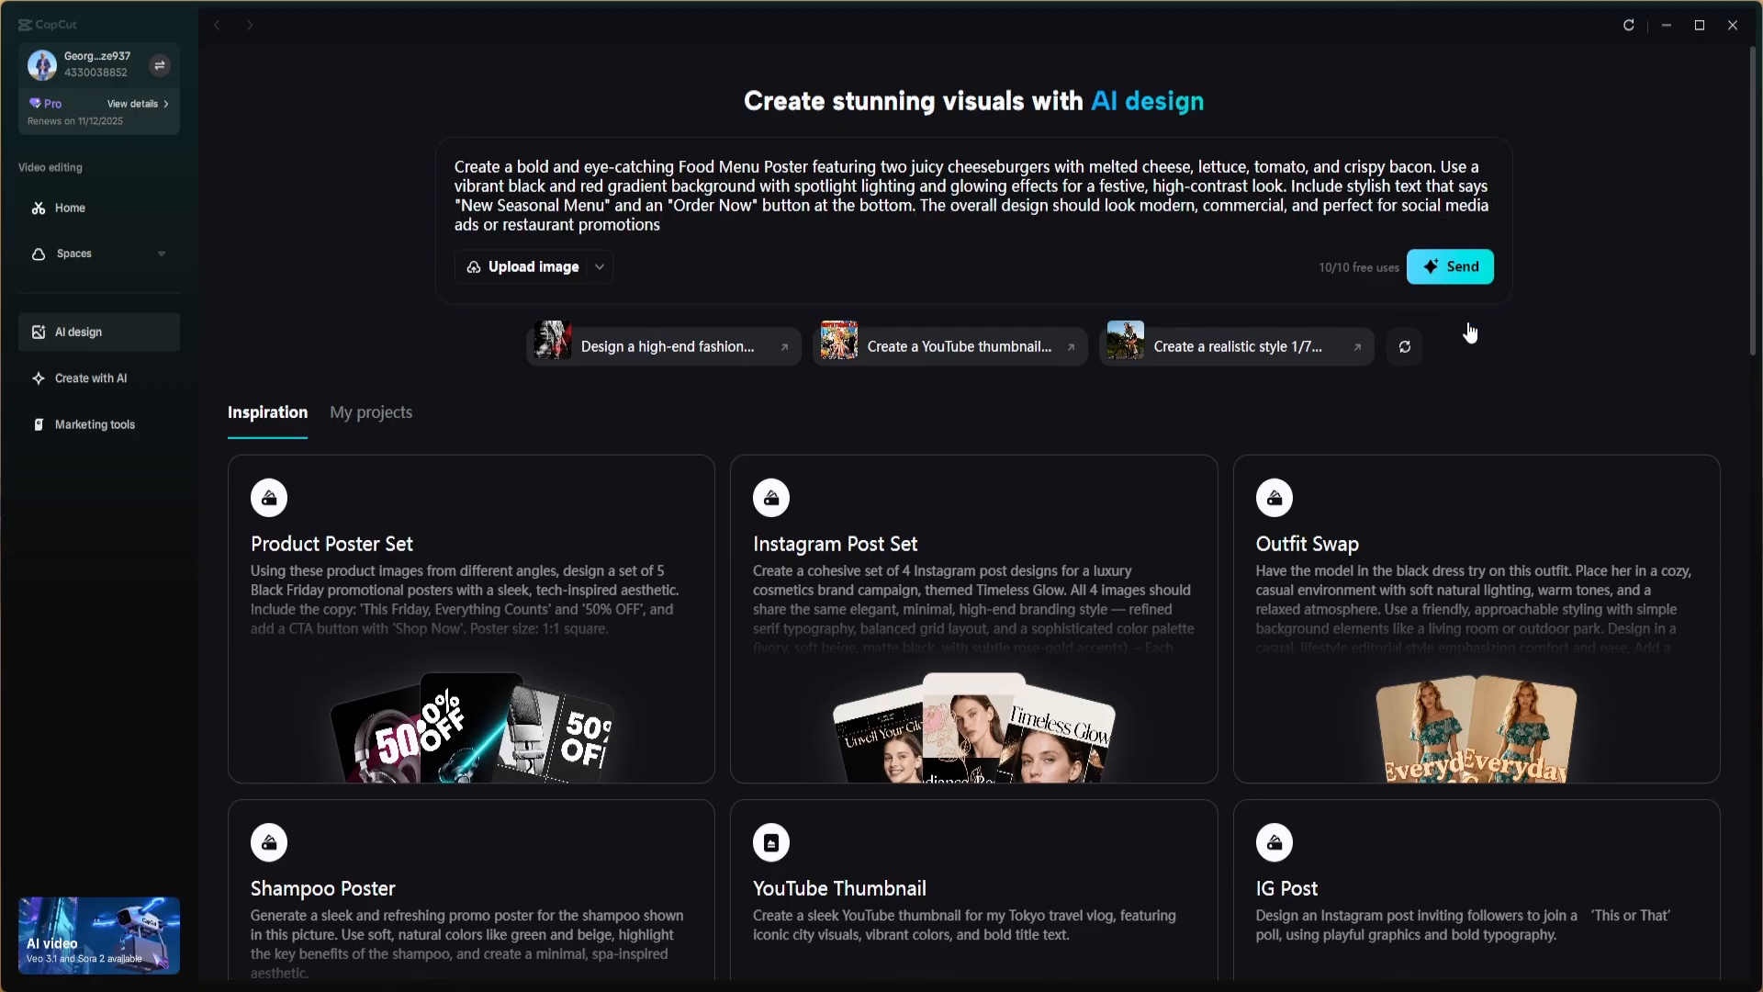
pyautogui.click(1435, 275)
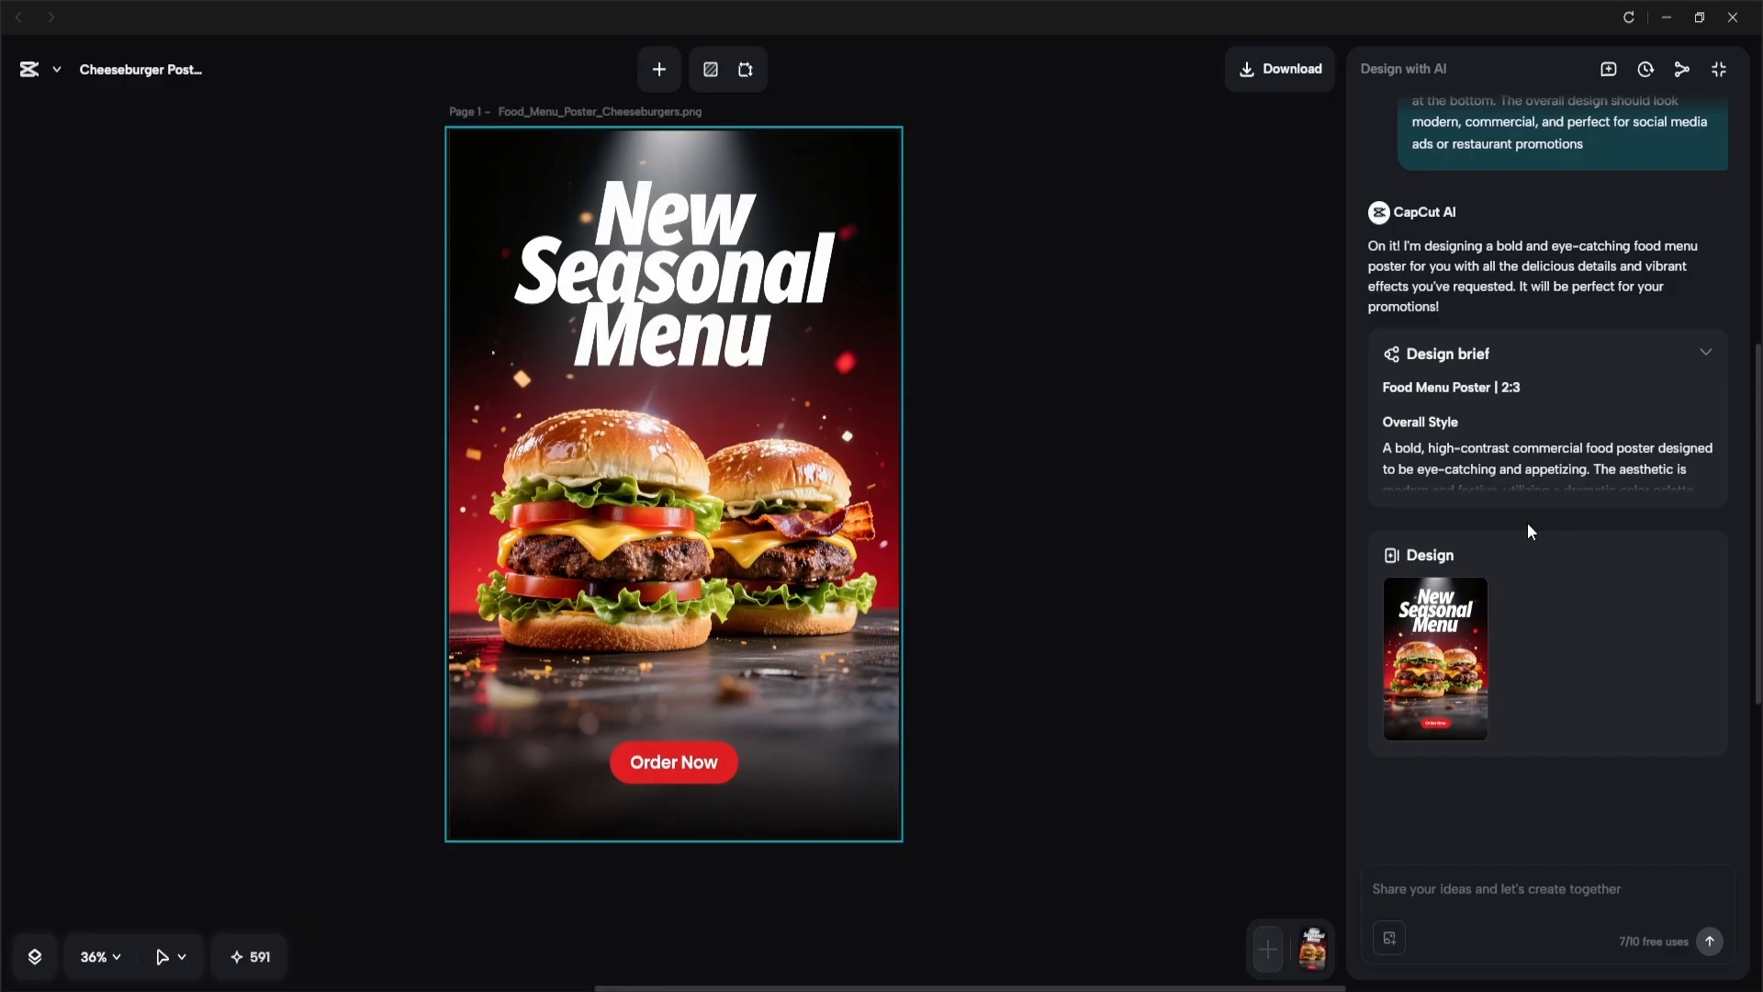
# - Ask the AI to change the "Order Now" button's background color to orange so it matches the overall design
pyautogui.click(1500, 888)
pyautogui.write('Change the background color of the "Order Now" button to orange so it matches perfectly with the overall design')
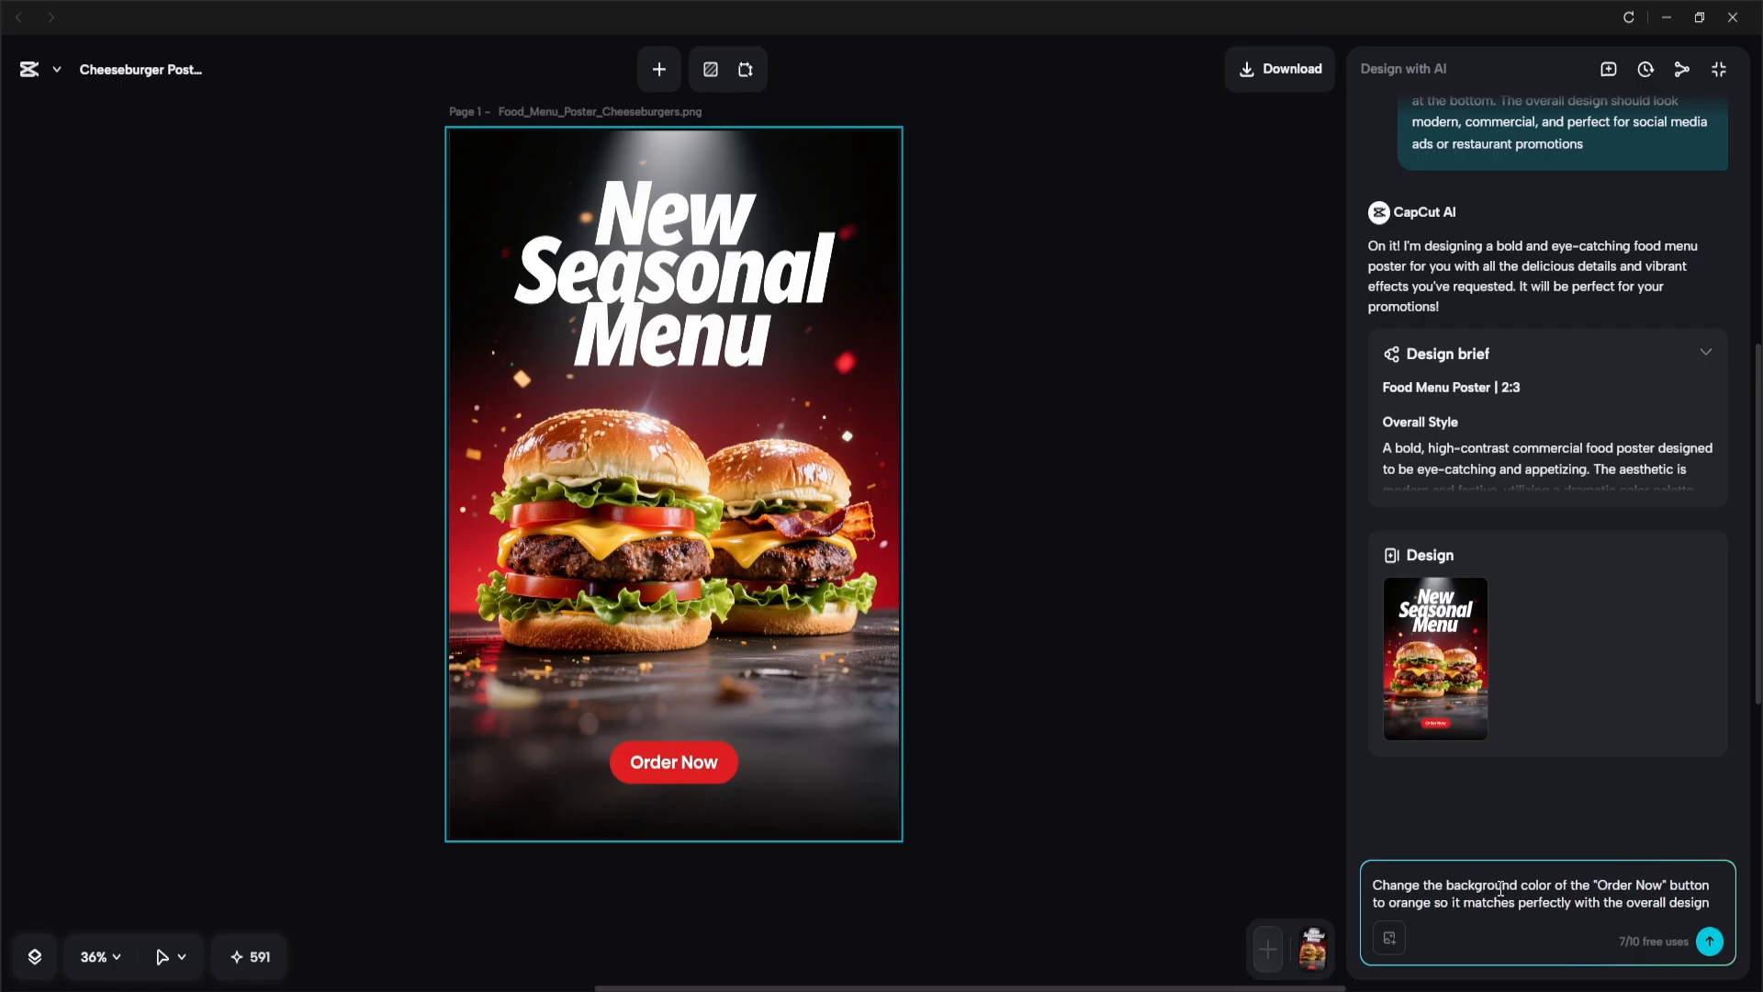
pyautogui.click(1707, 941)
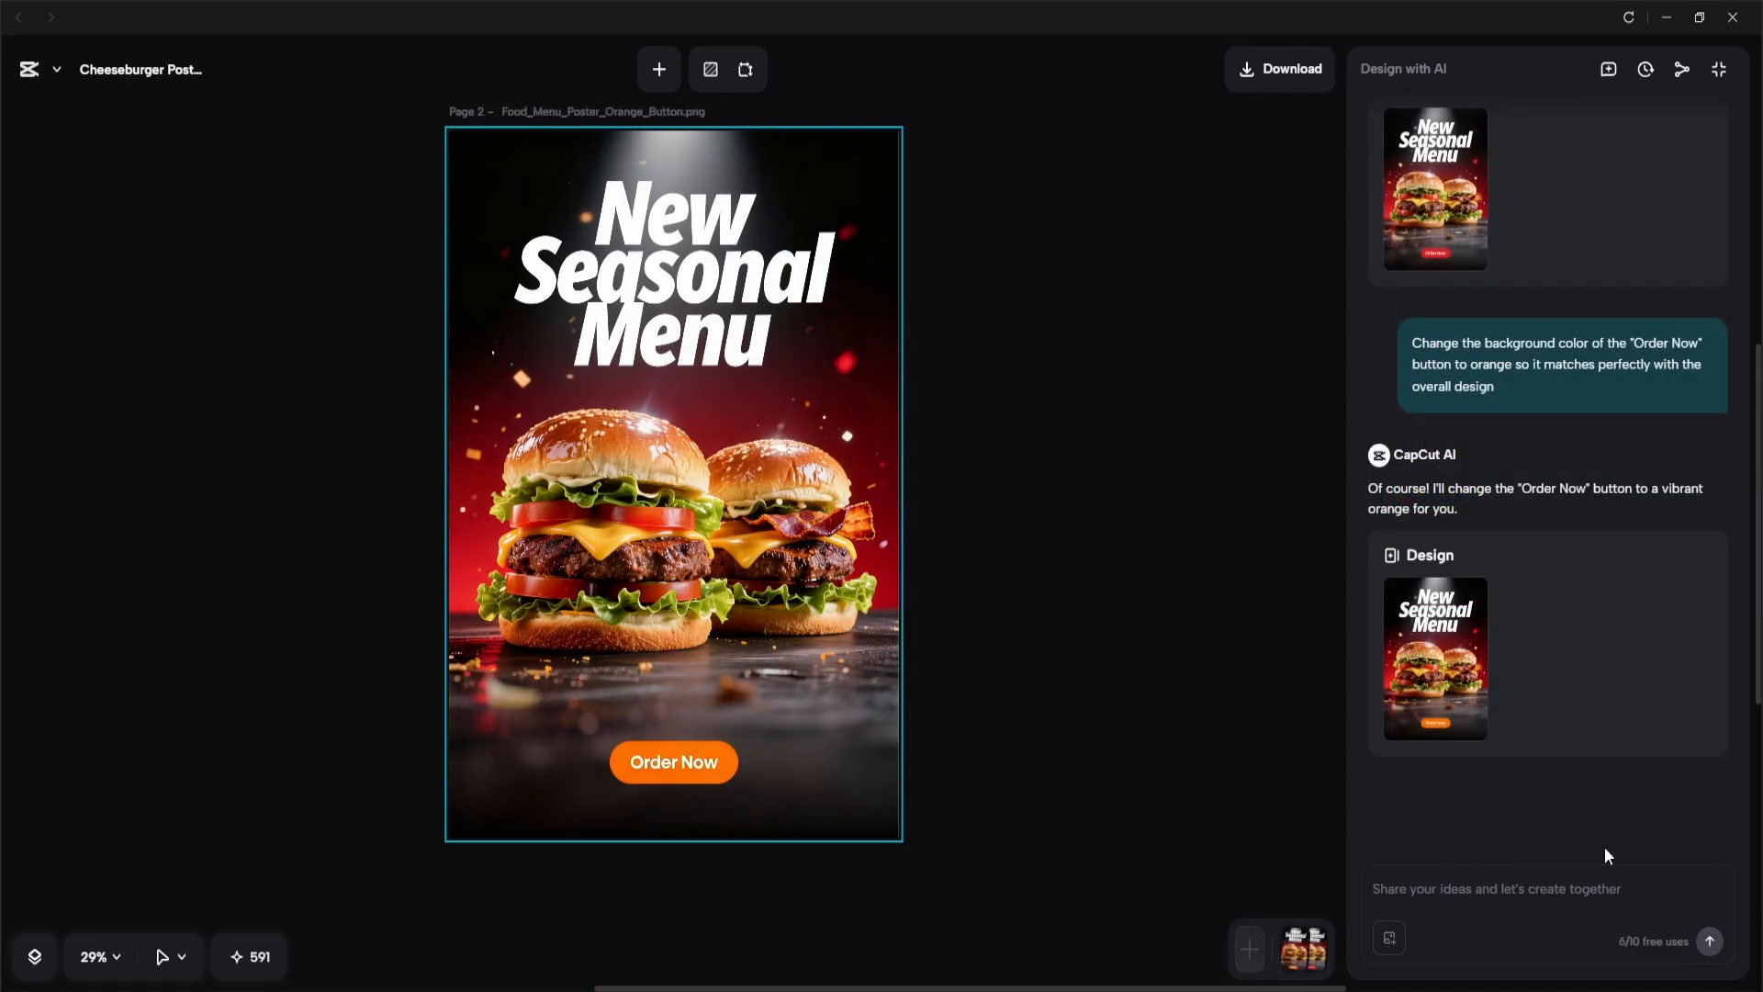
# - Convert the poster with the orange button into editable elements and select its headline text
pyautogui.click(720, 261)
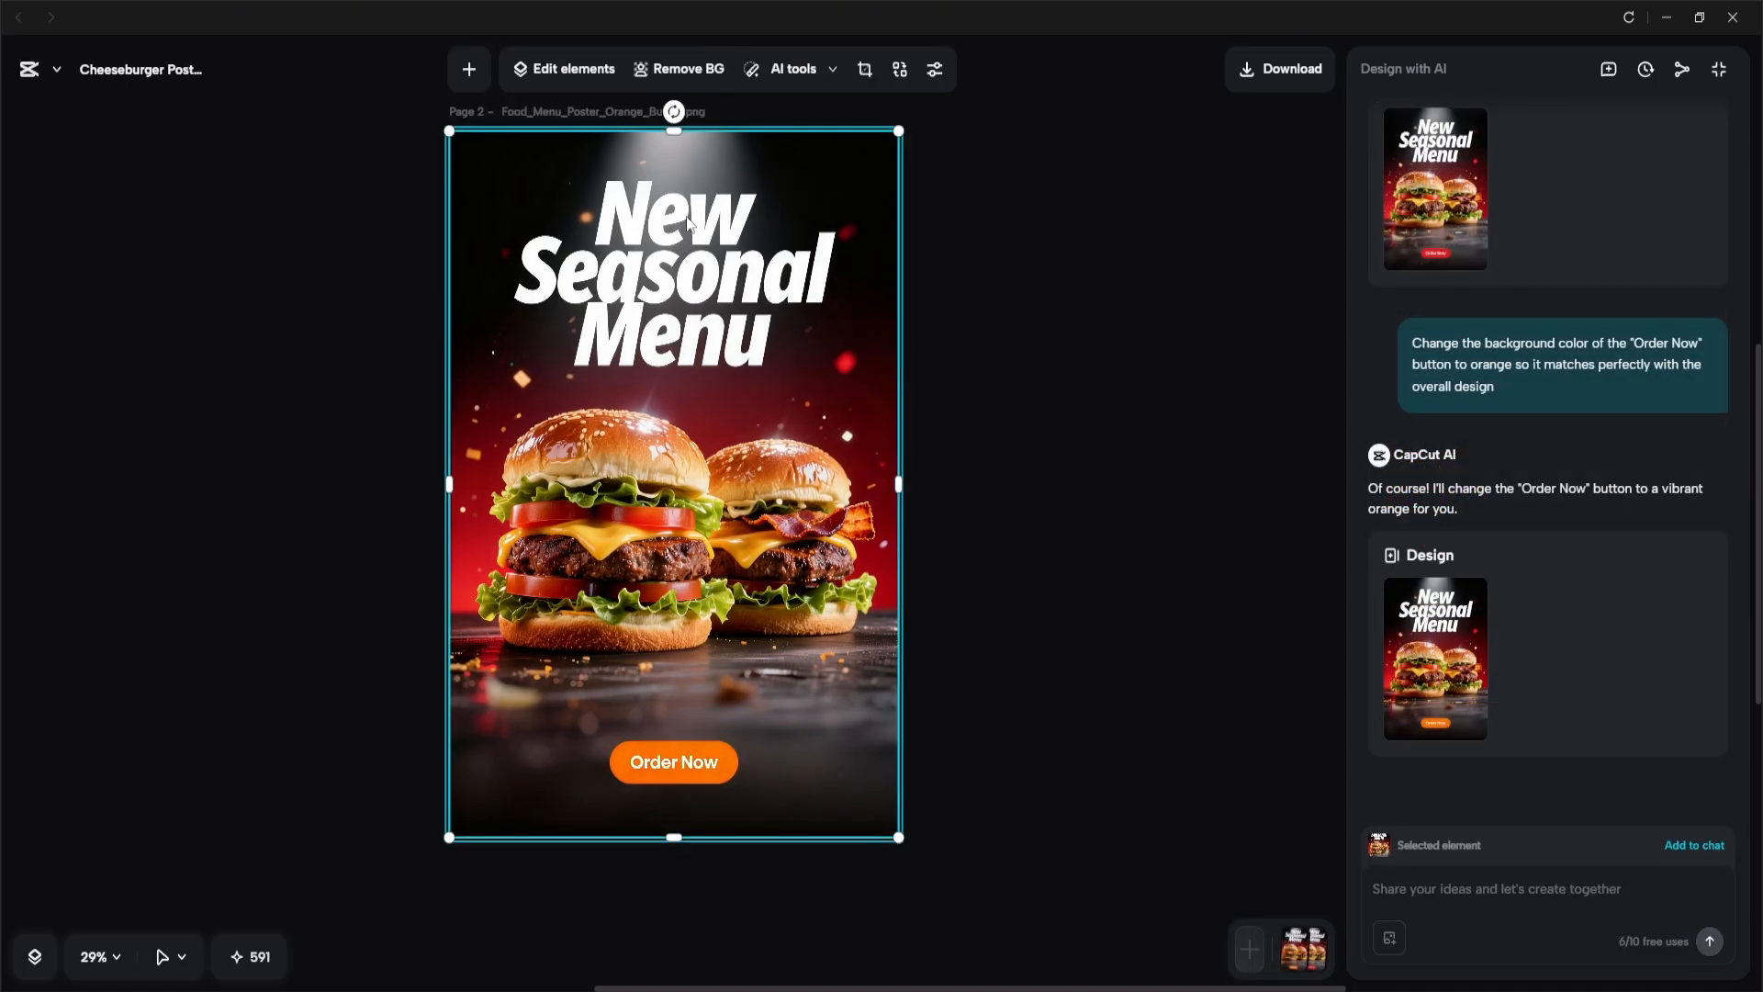
pyautogui.click(562, 68)
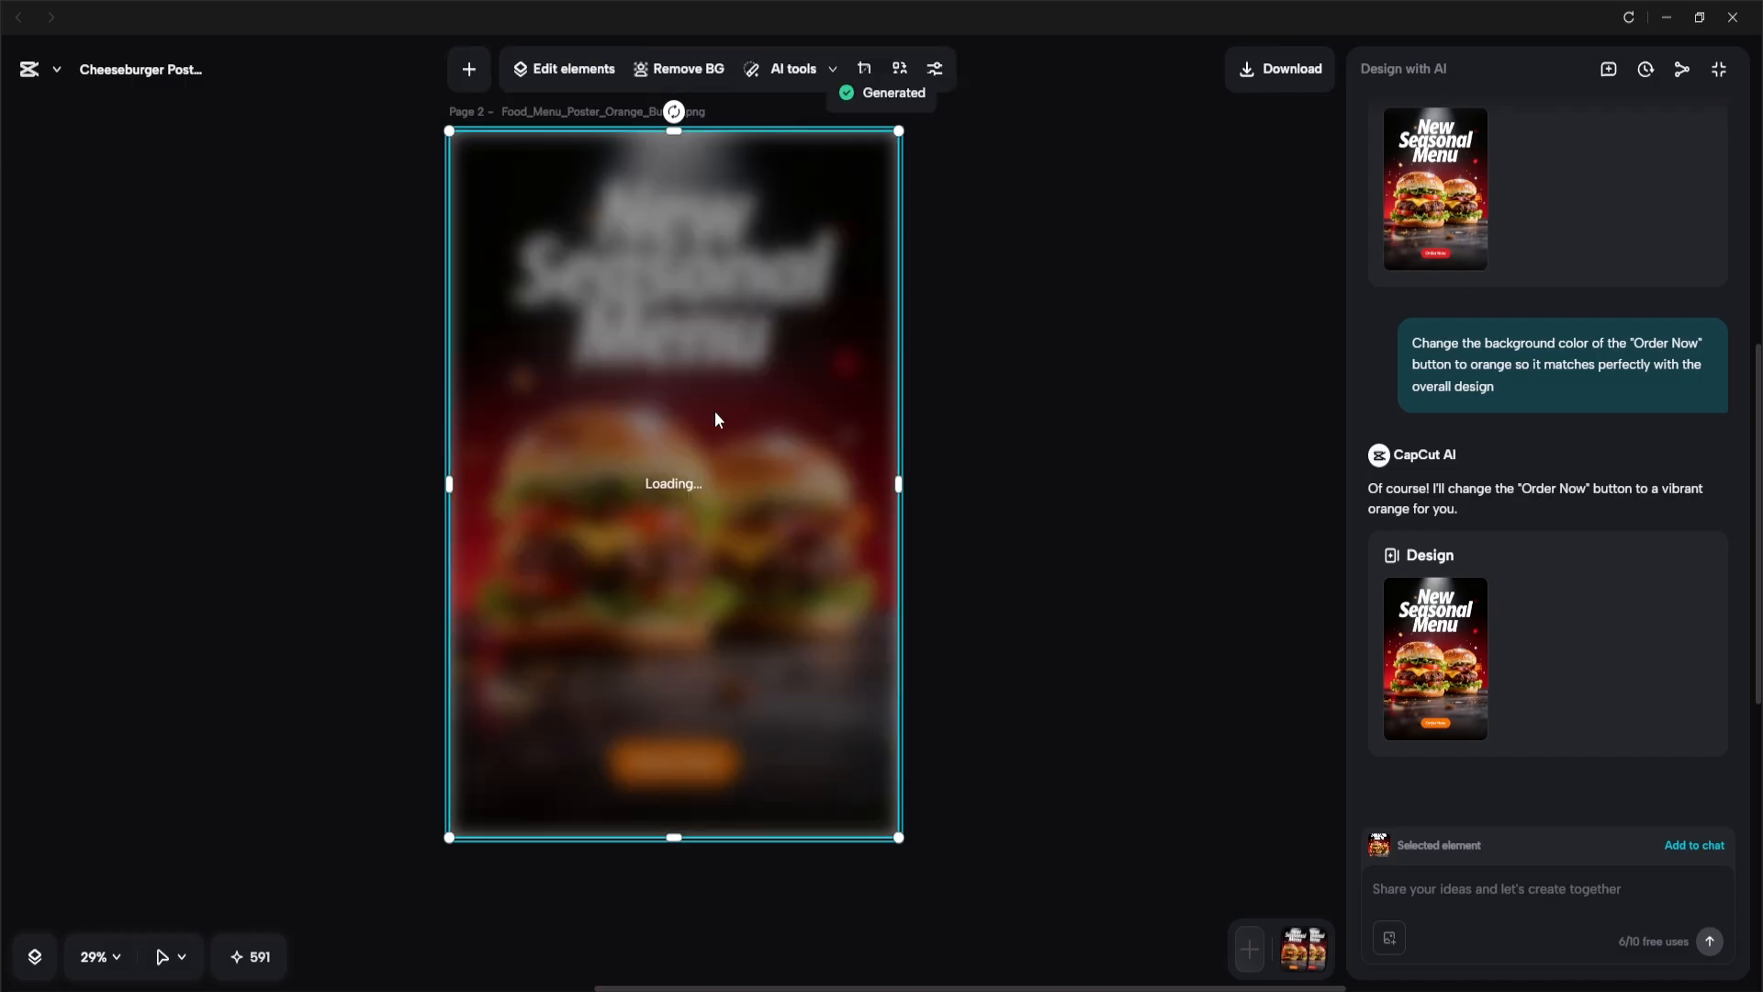
pyautogui.click(768, 339)
# - Insert "Burger" on its own line above "Menu" in the poster headline
pyautogui.doubleClick(576, 342)
pyautogui.press('Return')
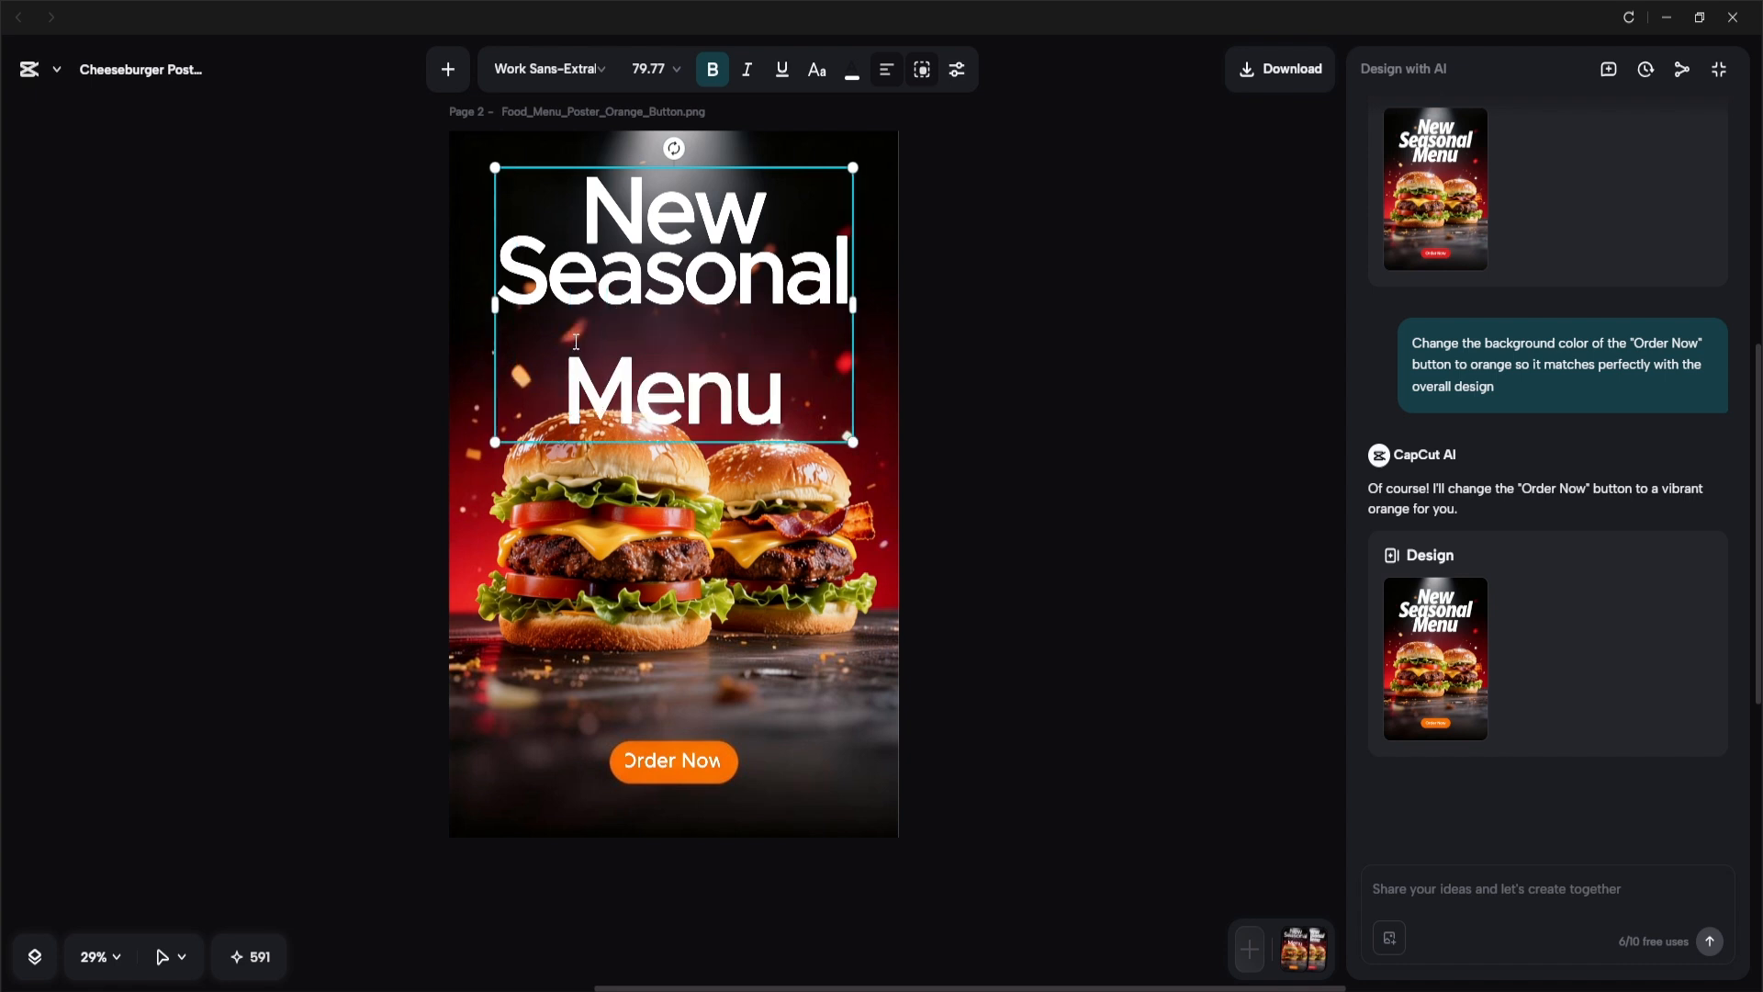
pyautogui.write('Burger')
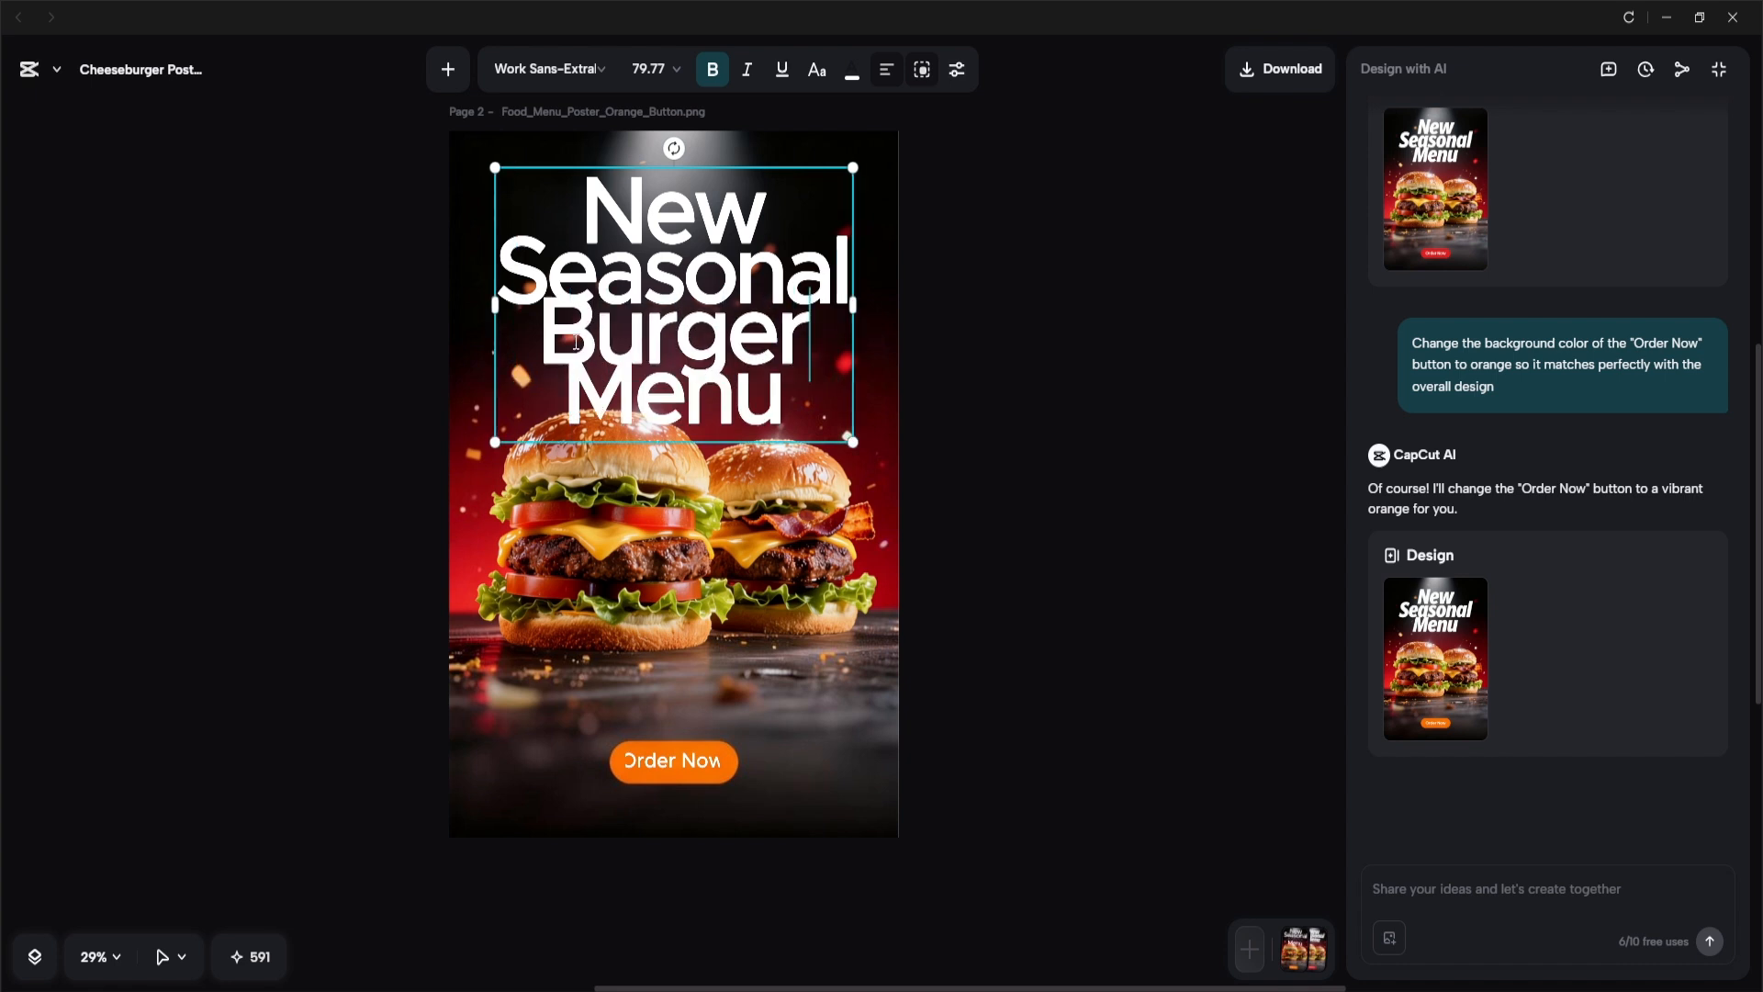
# - Delete the added "Burger" line from the poster headline
pyautogui.press('BackSpace')
pyautogui.press('BackSpace')
pyautogui.press('BackSpace')
pyautogui.press('BackSpace')
pyautogui.press('BackSpace')
pyautogui.press('BackSpace')
pyautogui.press('BackSpace')
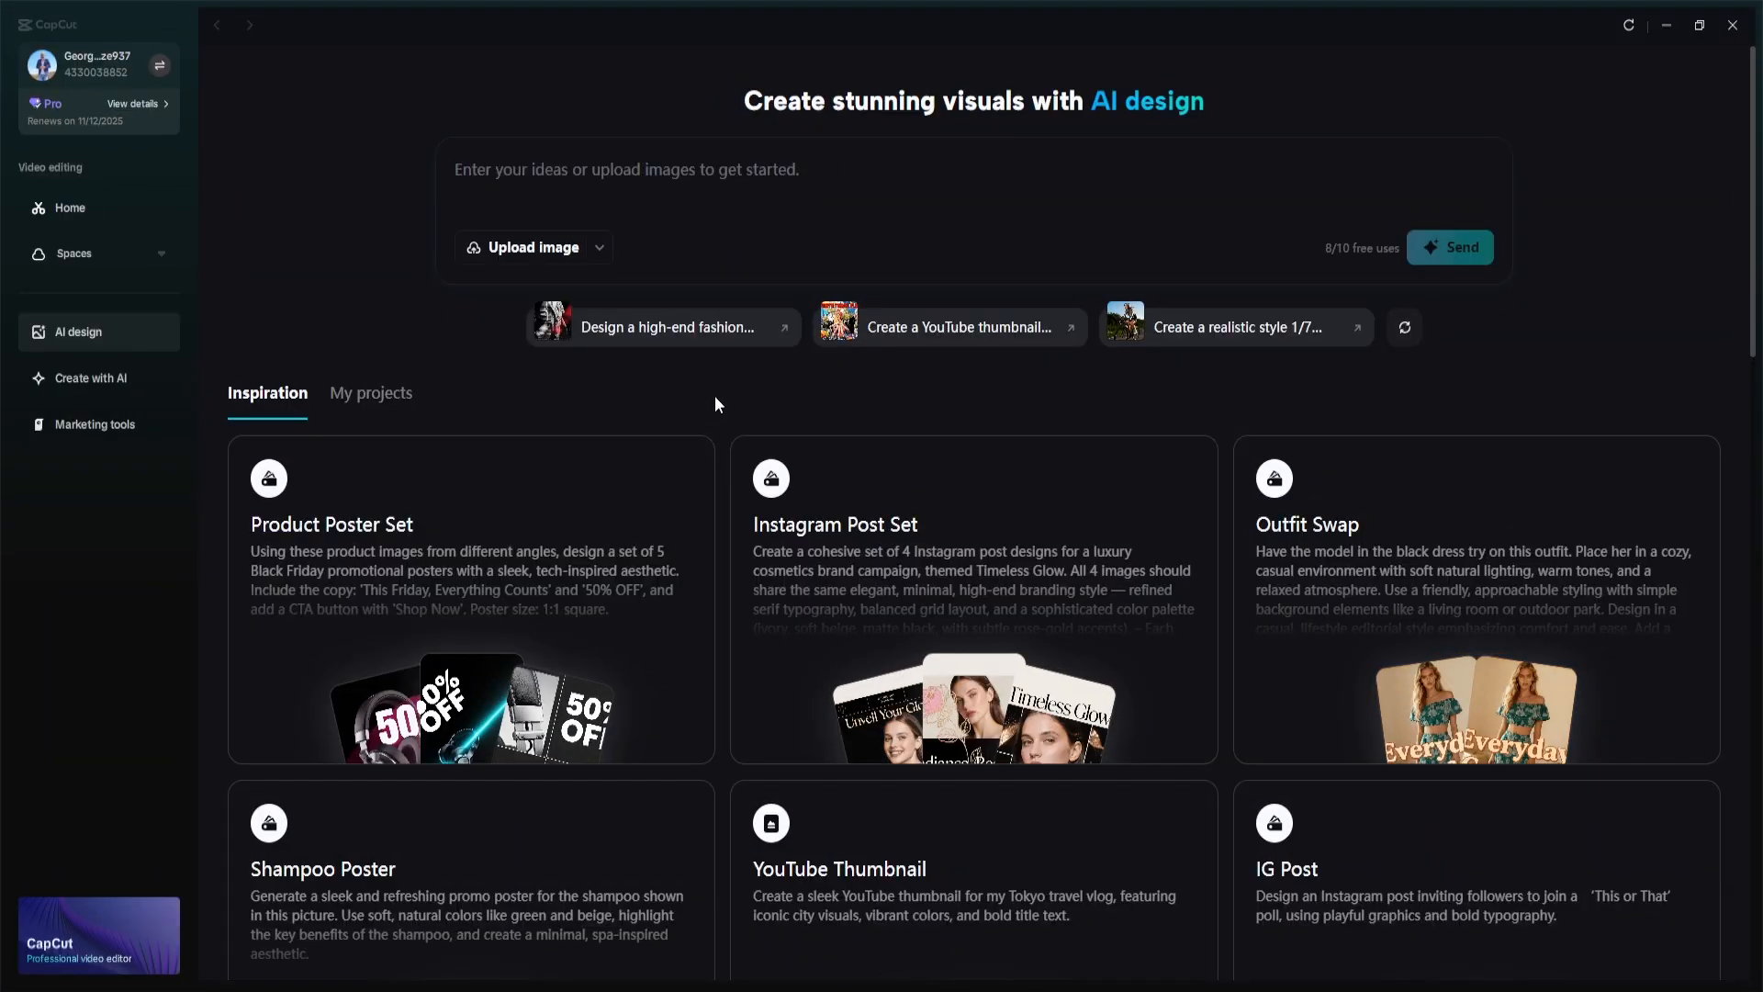
# - Upload the Iced coffee image and write a "Premium Cold Coffee" ad prompt with boba pearls, a liquid chocolate splash and a split brown background
pyautogui.click(539, 245)
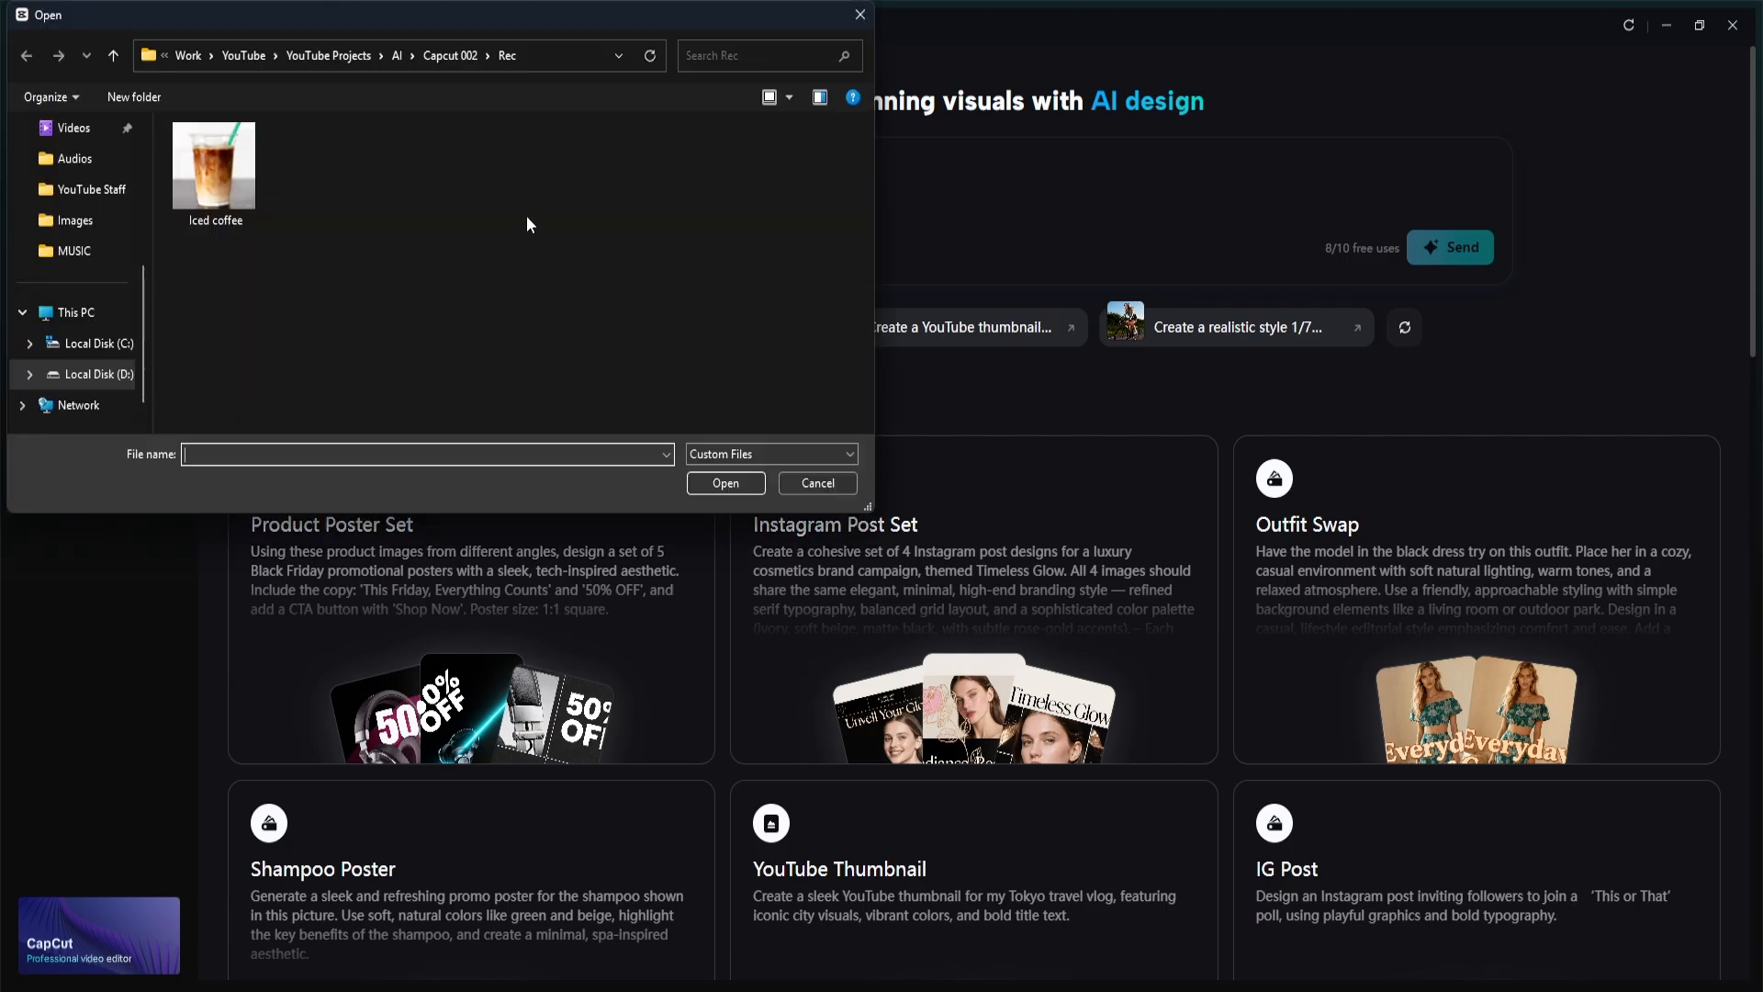
pyautogui.doubleClick(204, 175)
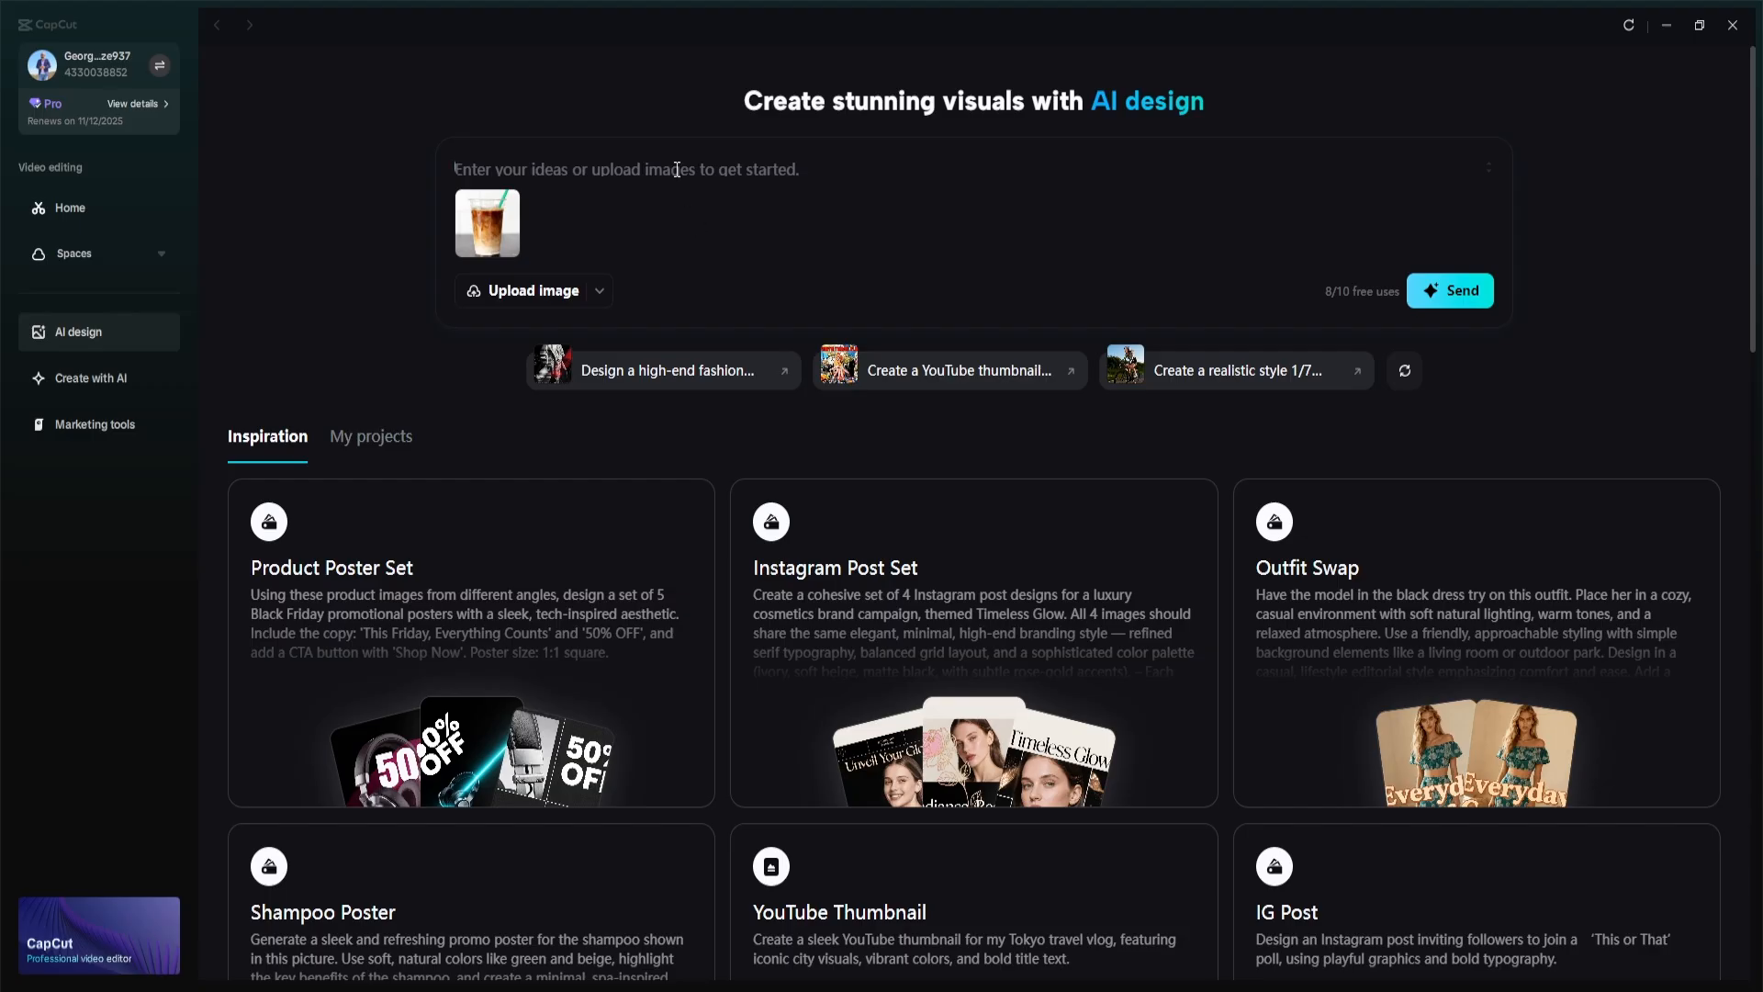
pyautogui.write('A commercial advertisement graphic for "Premium Cold Coffee". The central focus is a clear ')
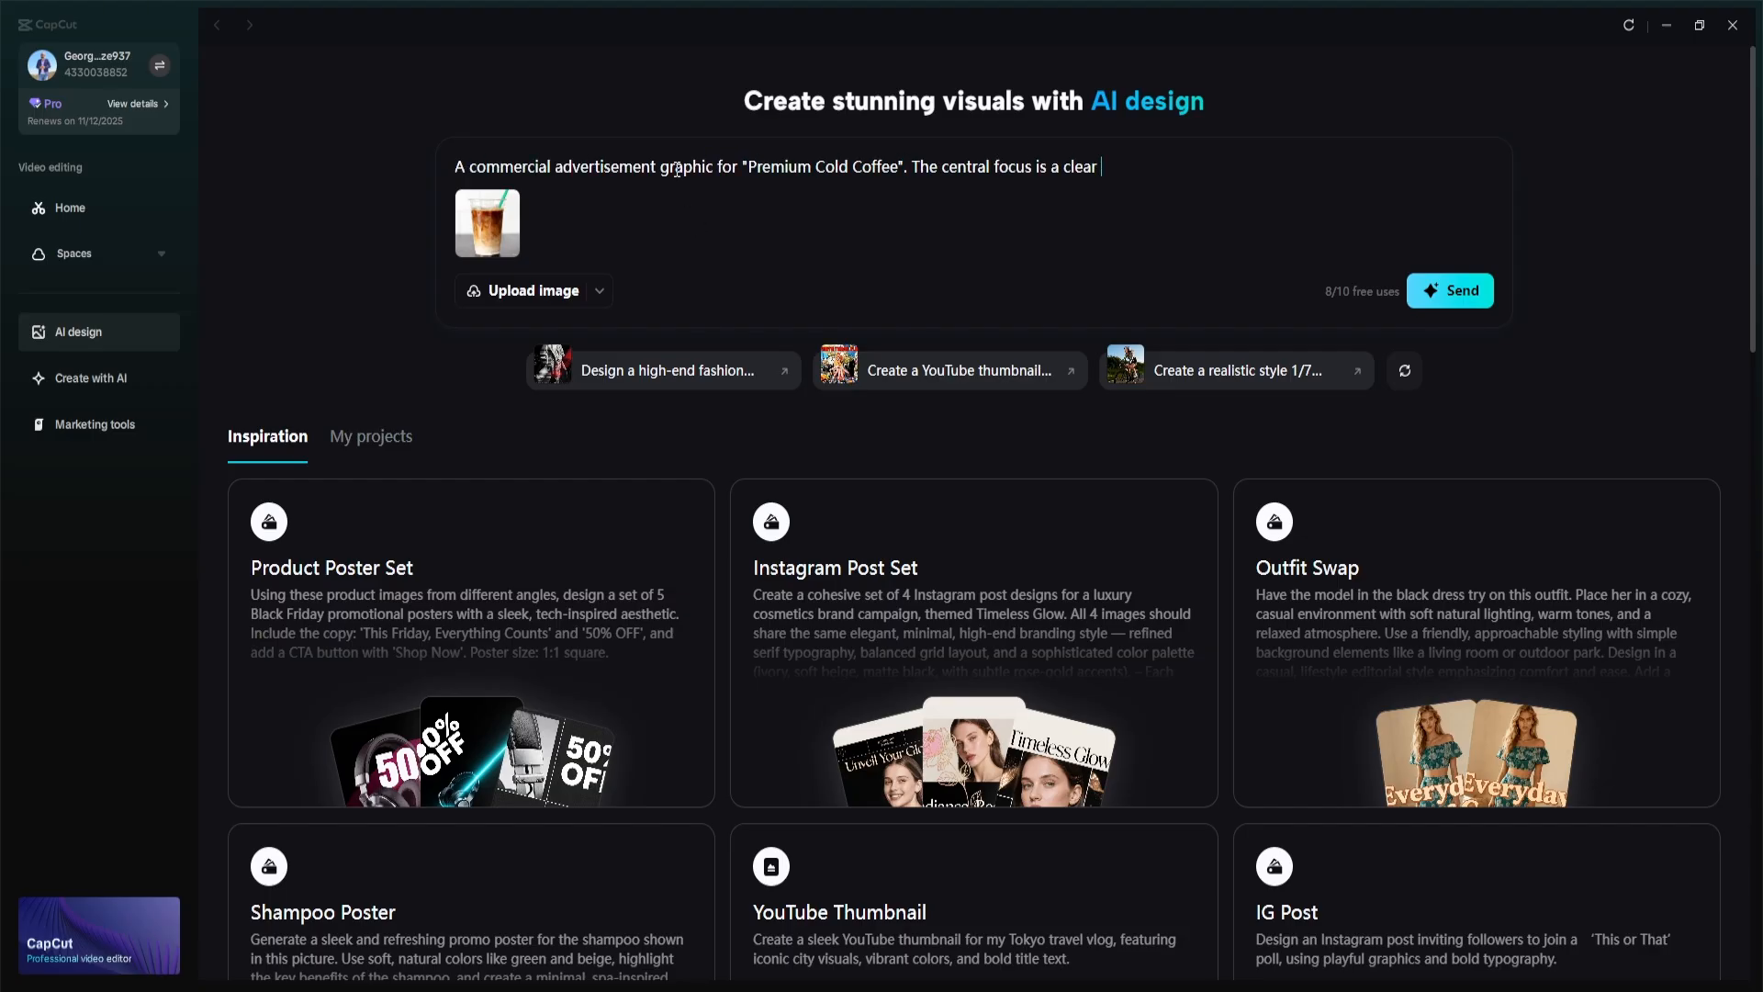
pyautogui.write('plastic cup filled with iced coffee, ice cubes, and boba pearls, set against a split background. A dynamic splash of liquid chocolate swir')
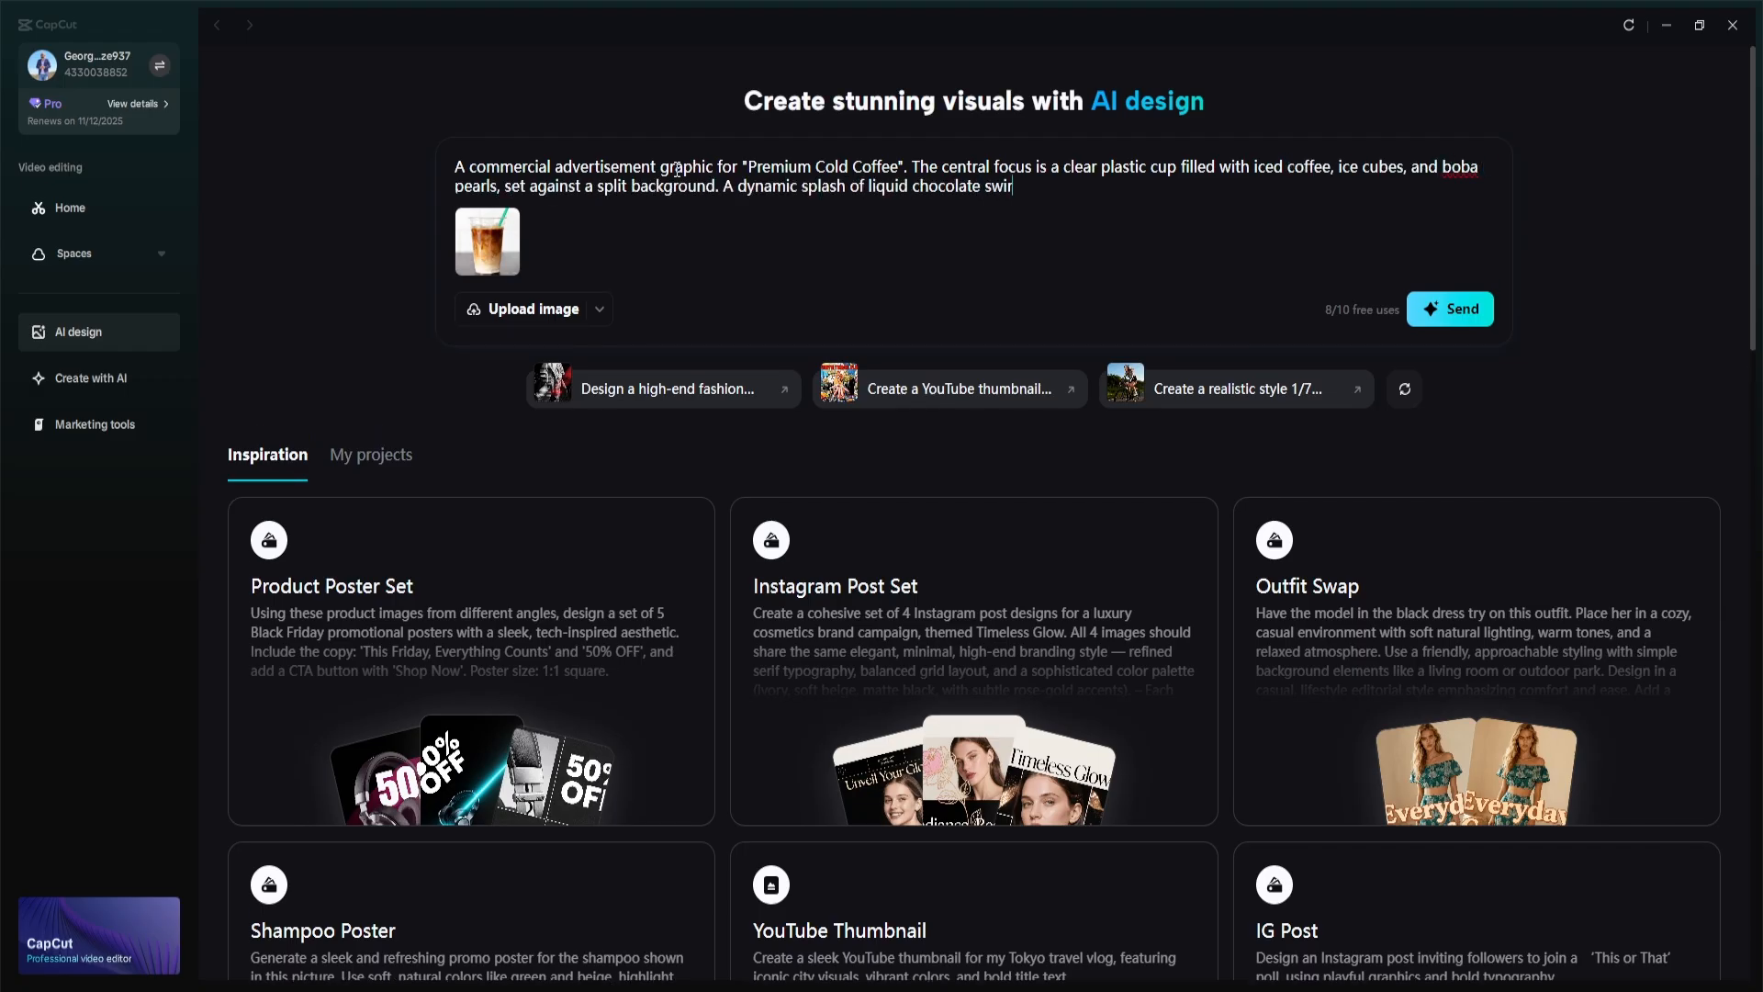
pyautogui.write('ls around the left side of the cup. The background is divided by a large, white diagonal curve: the left side is solid dark brown, and the right side is a lighter brown featuring a pattern of coffee bean outlines. Below :')
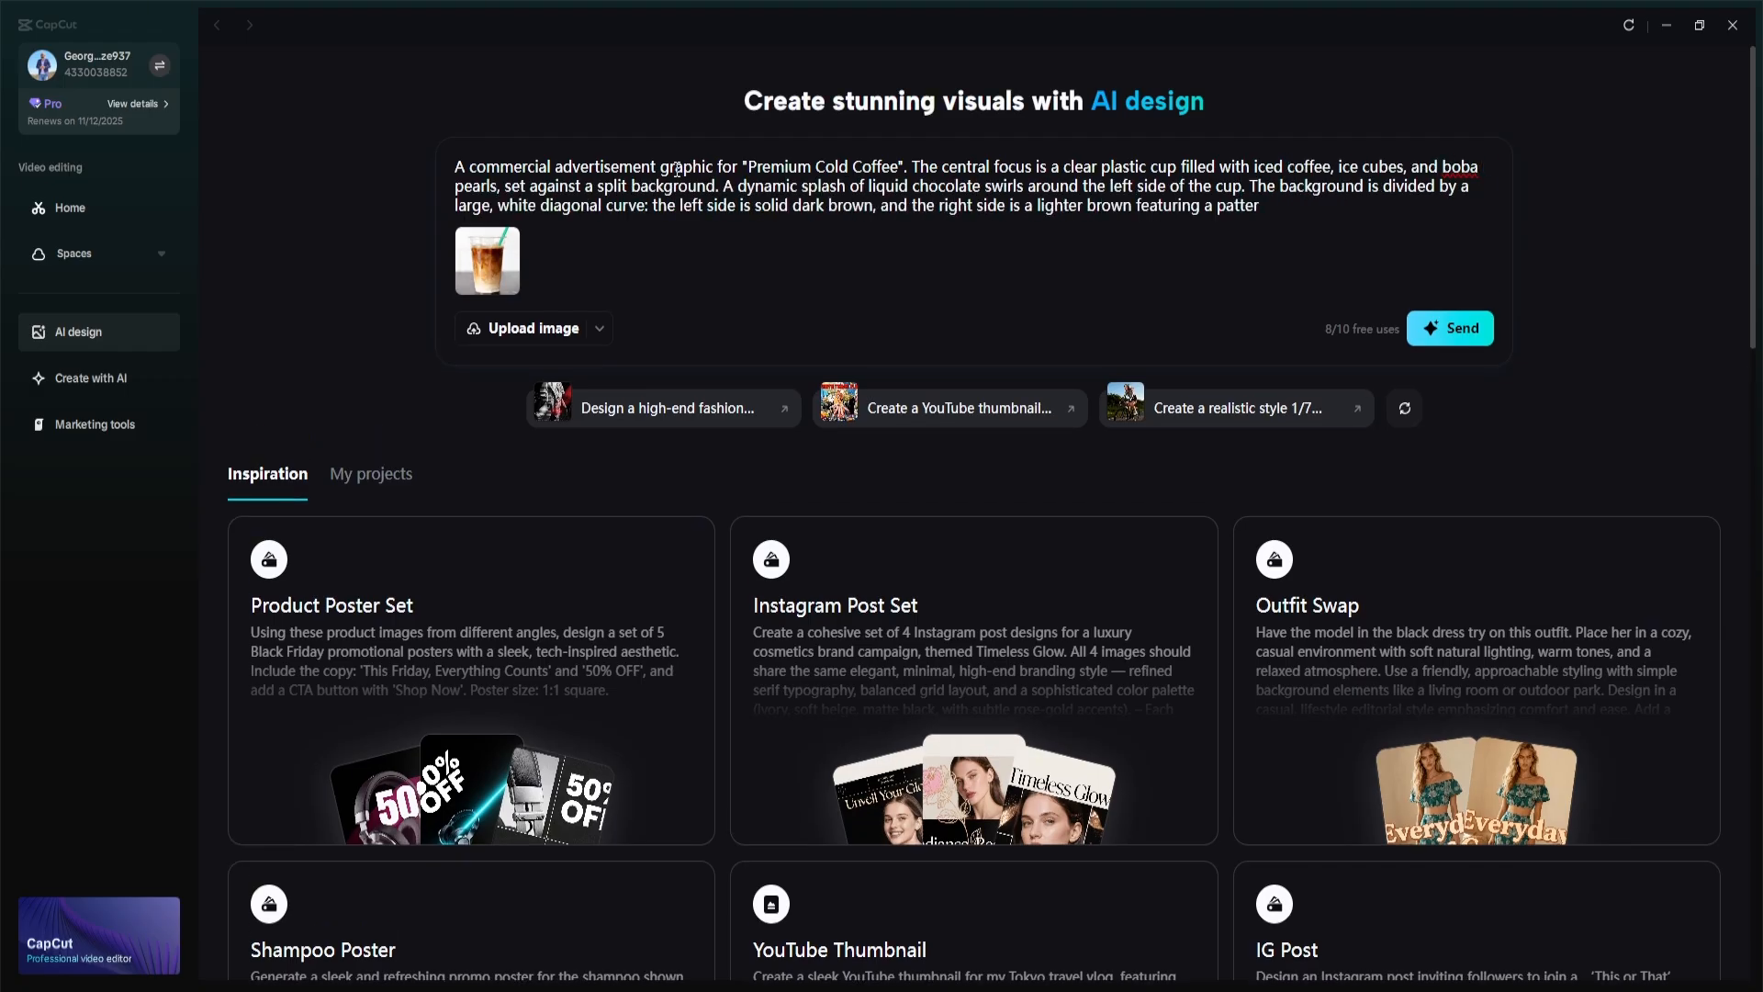
# - Complete the prompt with "Big Share-$23", "Mini Shake-$10", a "5% discount" badge, "coldcoffee.com" and a "Free Delivery" phone number, and generate the ad
pyautogui.write('Premium Cold Coffee", pricing is listed: "Big Share-$23" and "Mini Shake-')
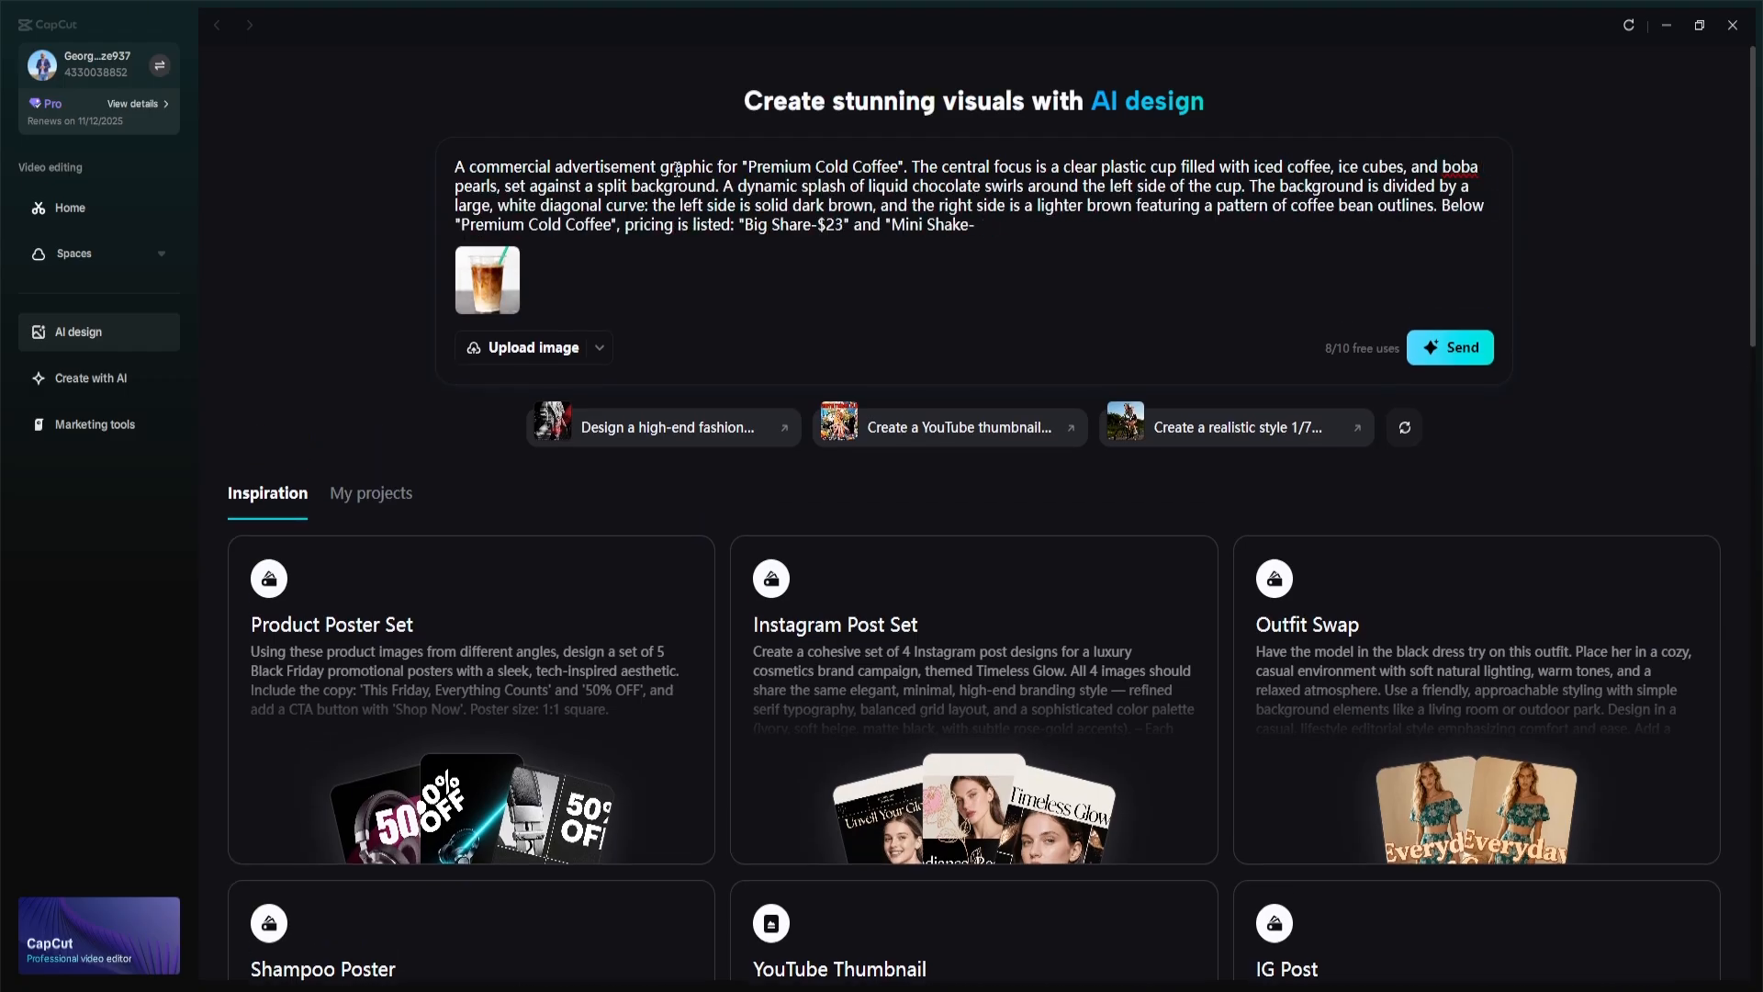
pyautogui.write('$10". In the top left corner, a circular brown badge advertises a "5% discount". At the bottom, a website "coldcoffee.com')
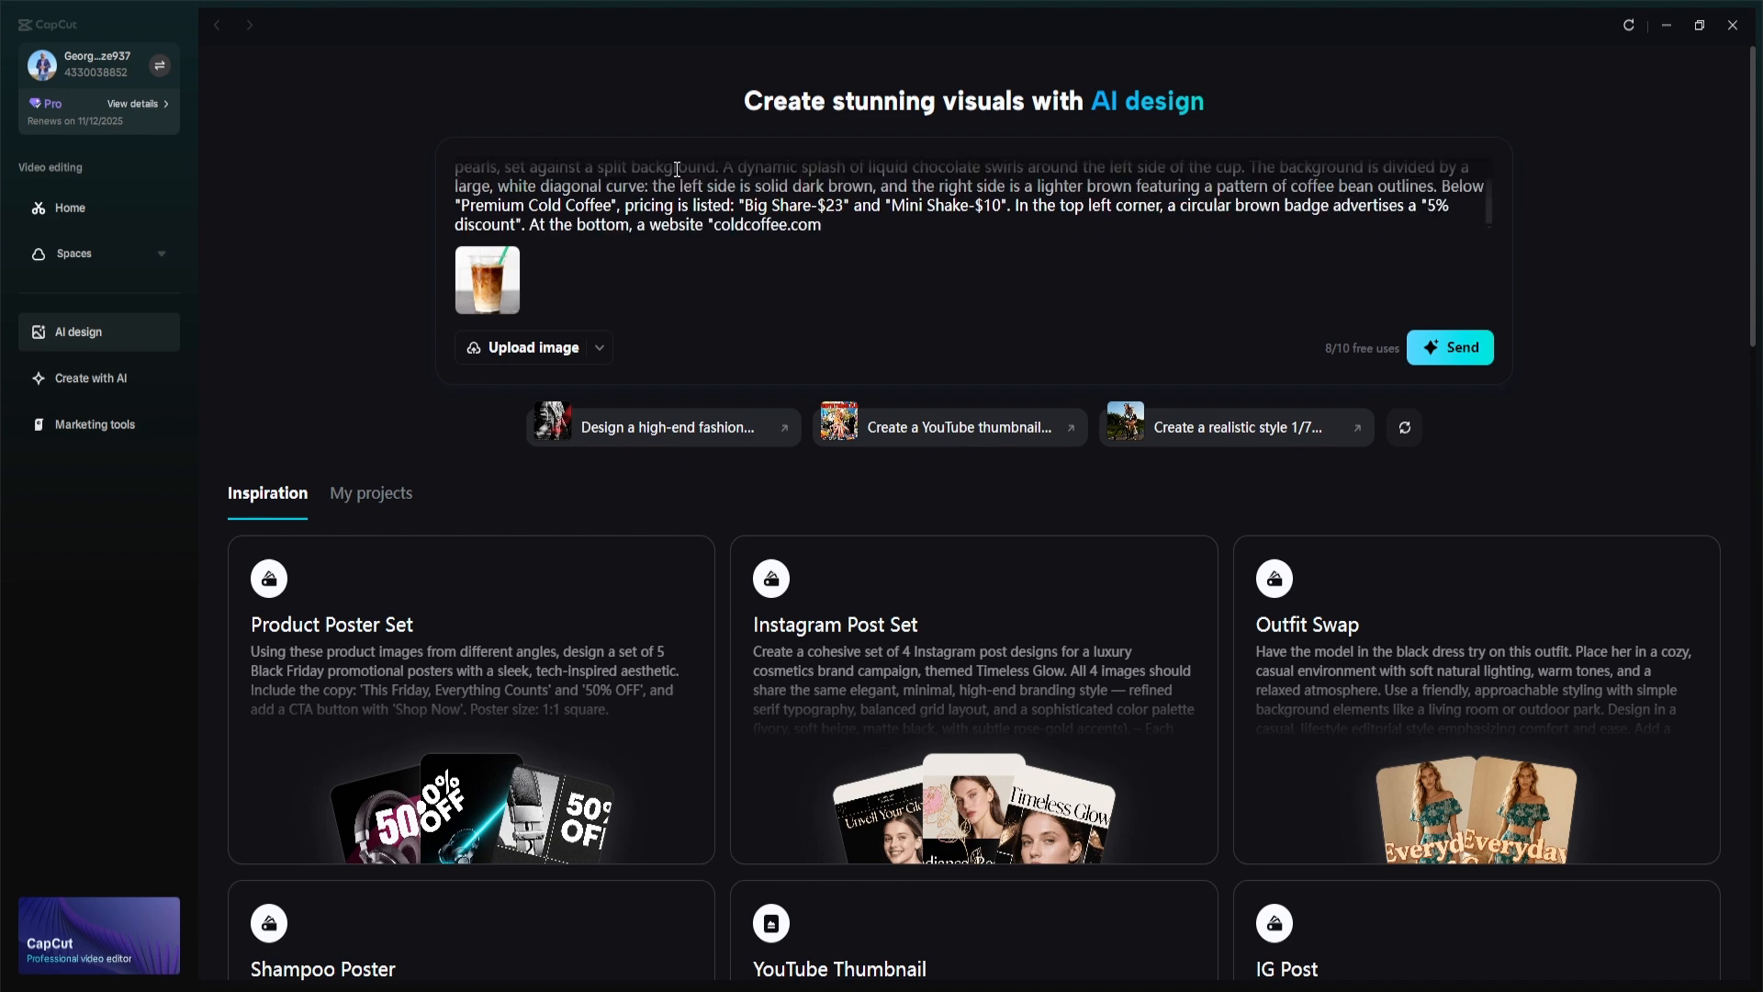
pyautogui.write('" is on the left, and a phone number for"Free Delivery" is on the right. The overall style is clean, modern, and high-contrast, designed to be an appetizing social media post')
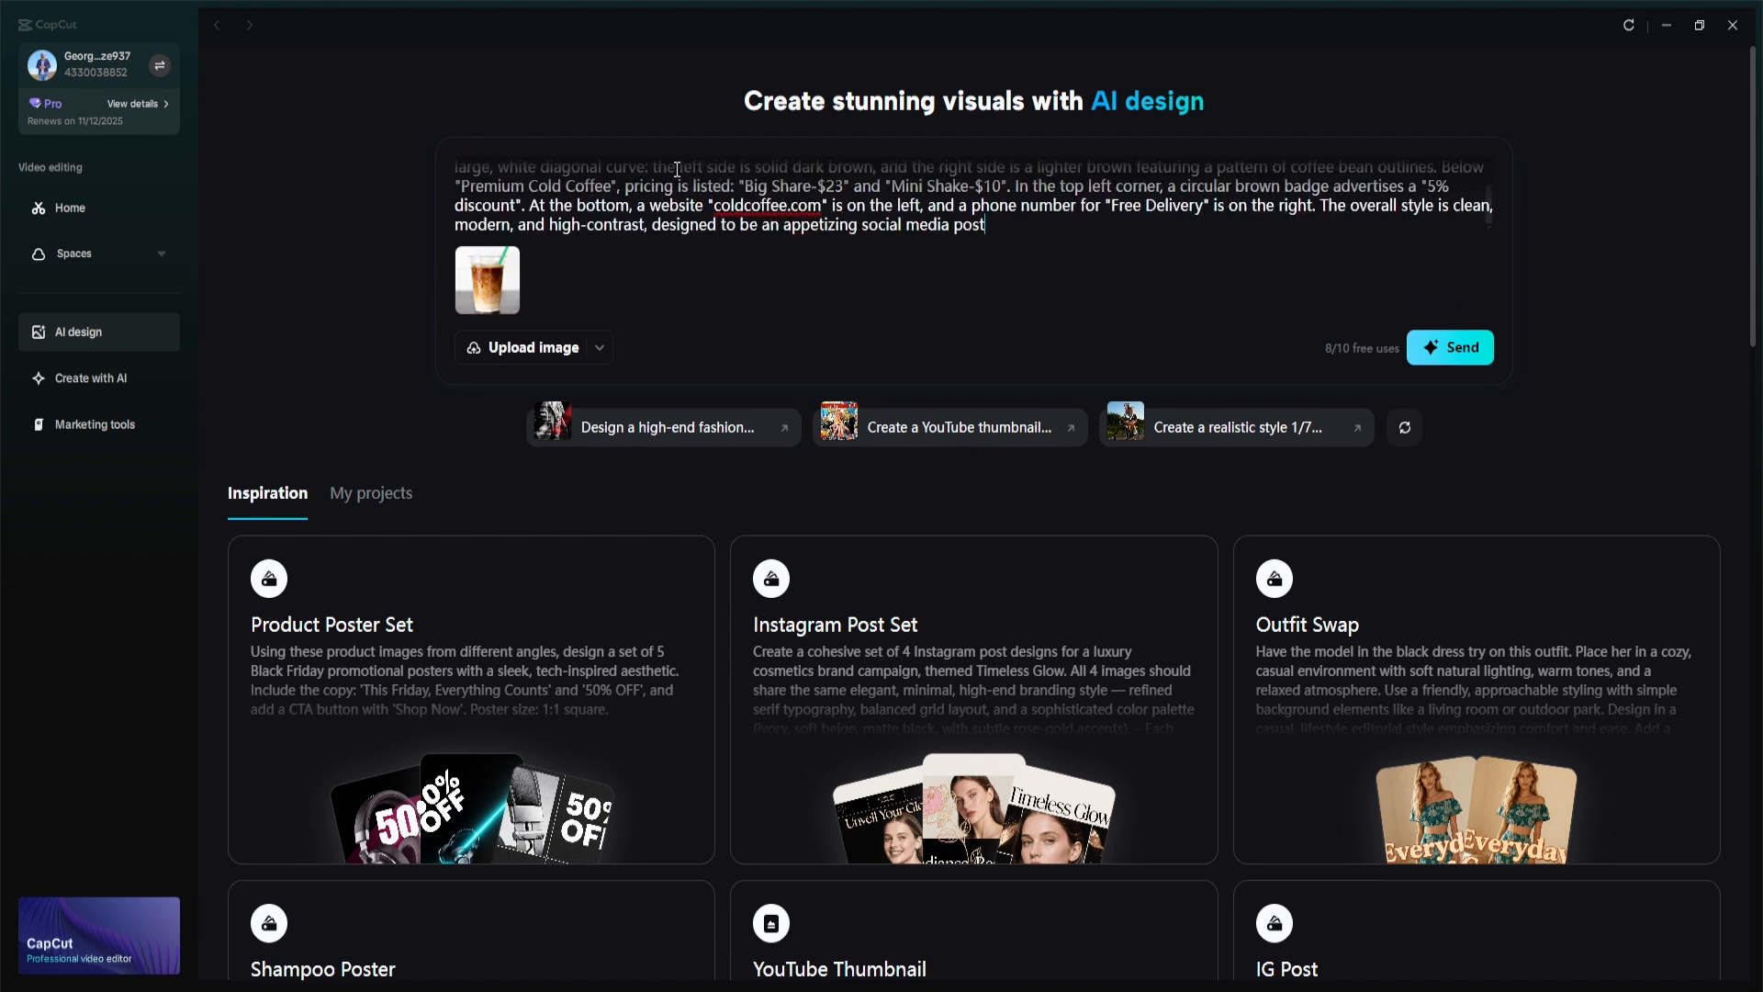
pyautogui.click(1451, 347)
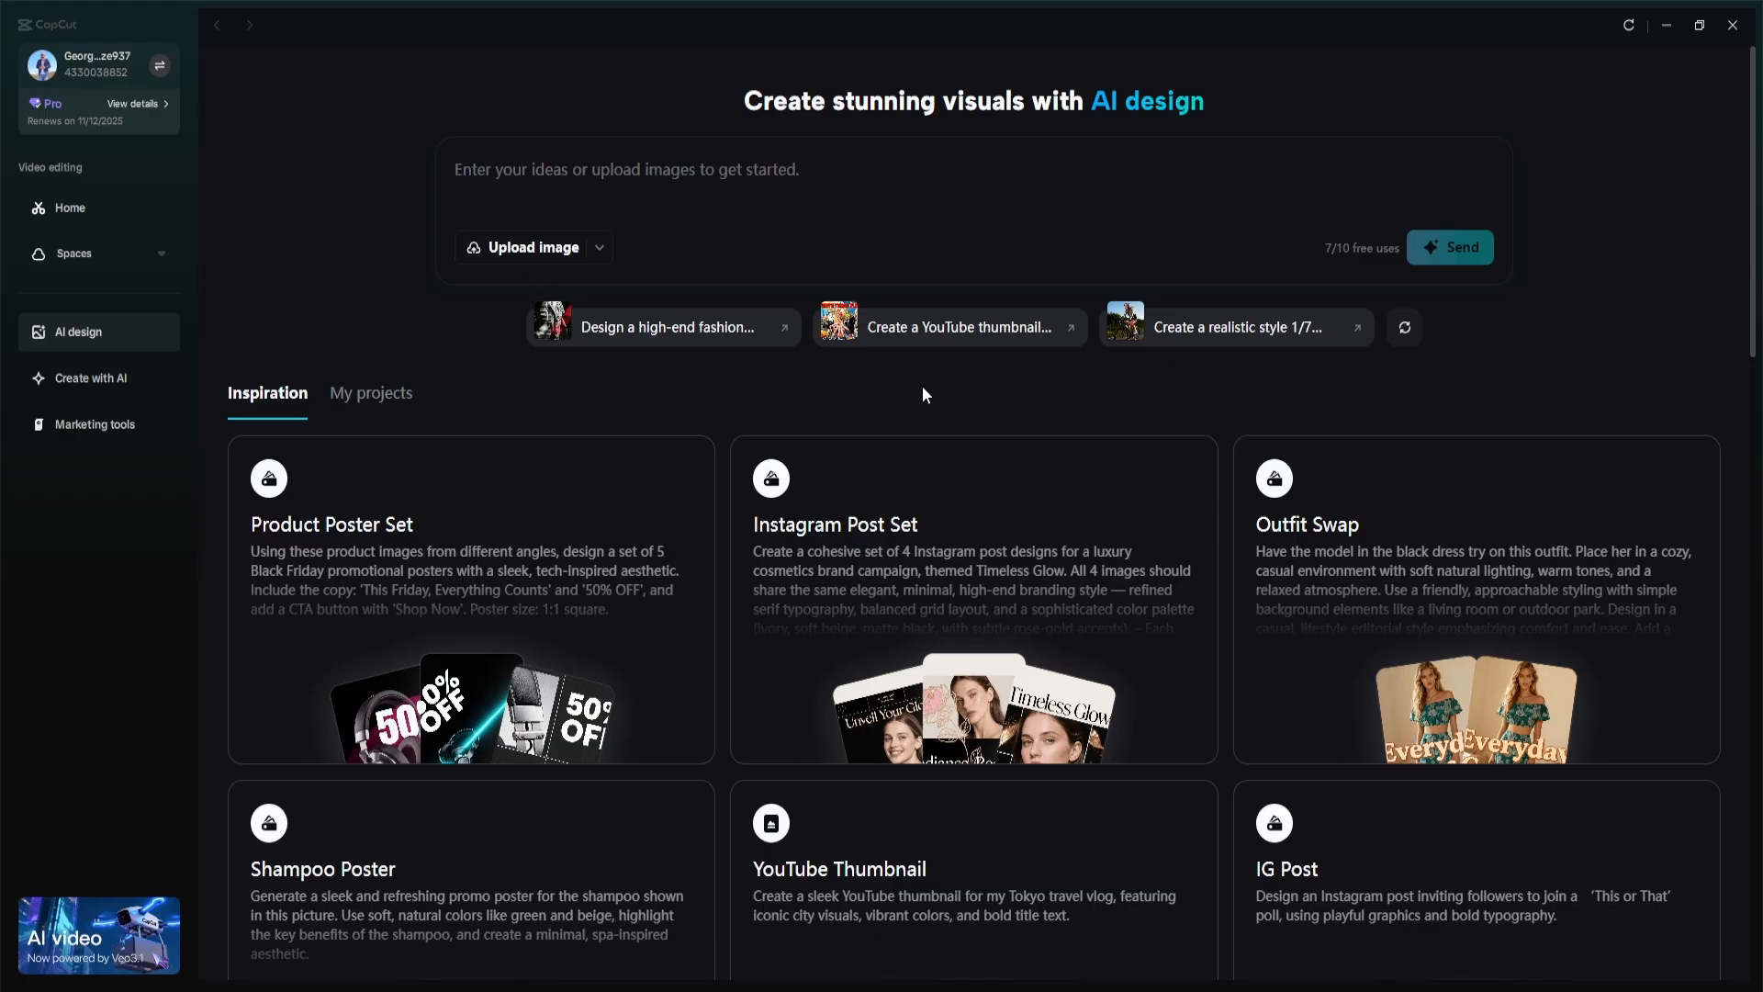
# - Upload the outfit and girl images and start a prompt for a realistic model in the elegant black gown, matching heels and diamond necklace
pyautogui.click(526, 258)
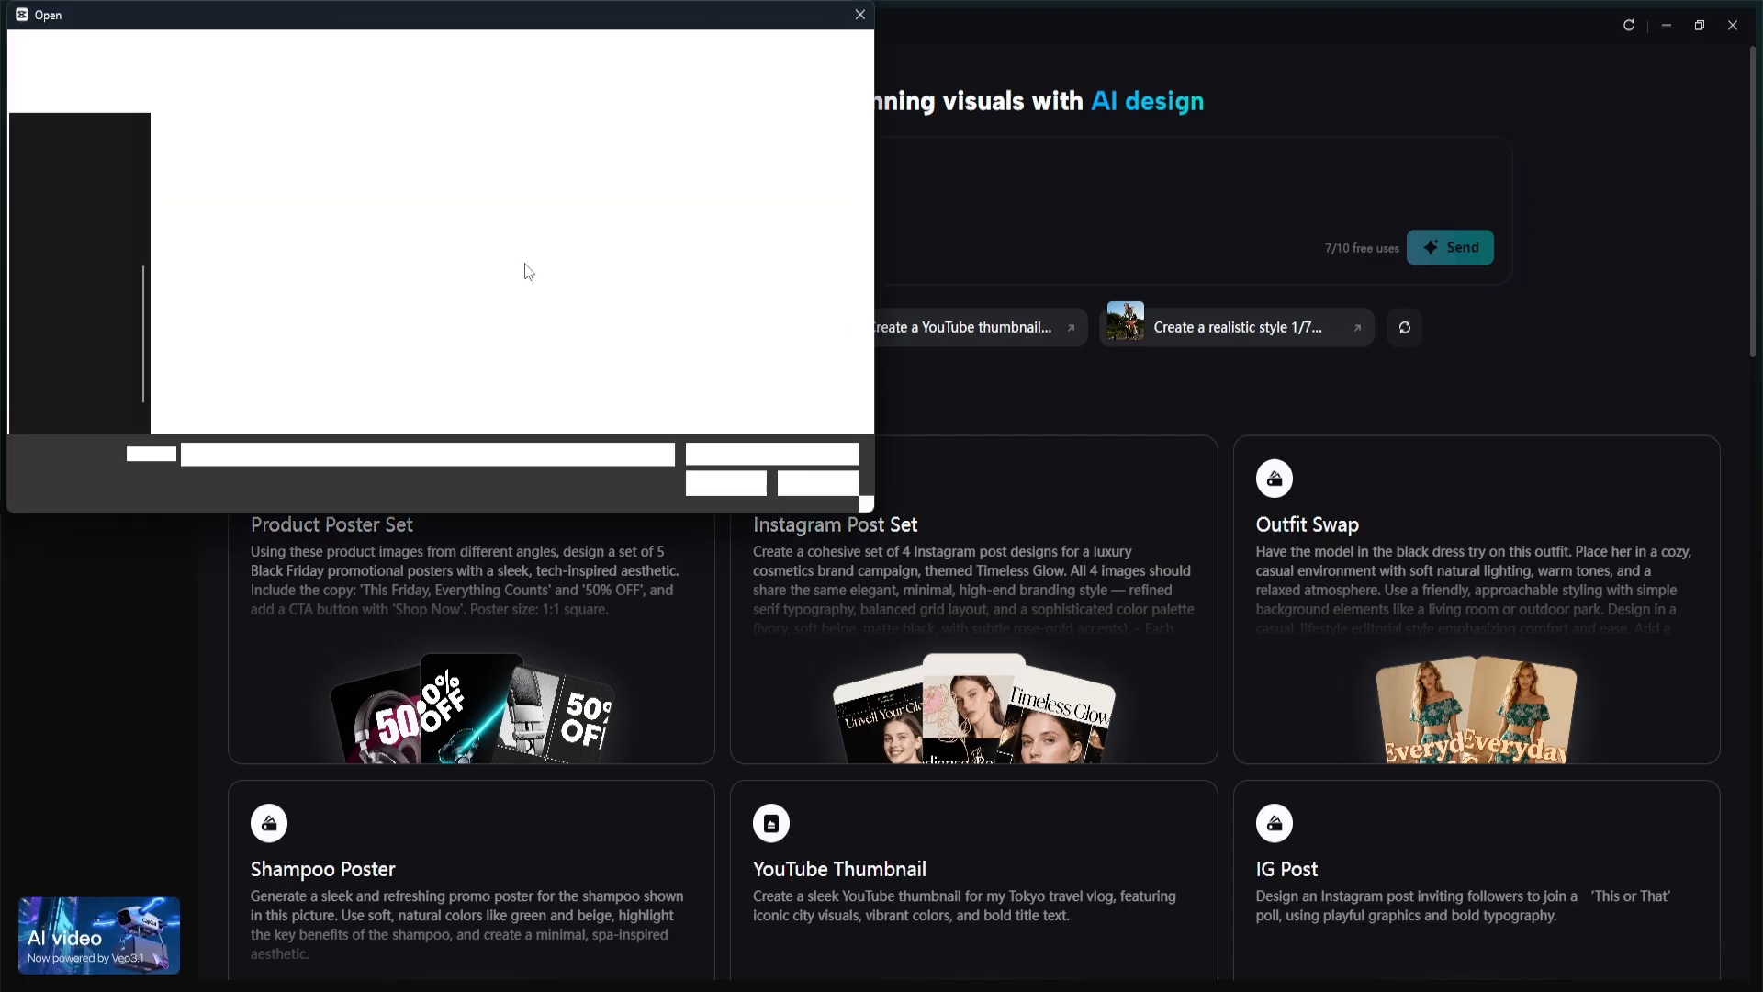
pyautogui.click(510, 189)
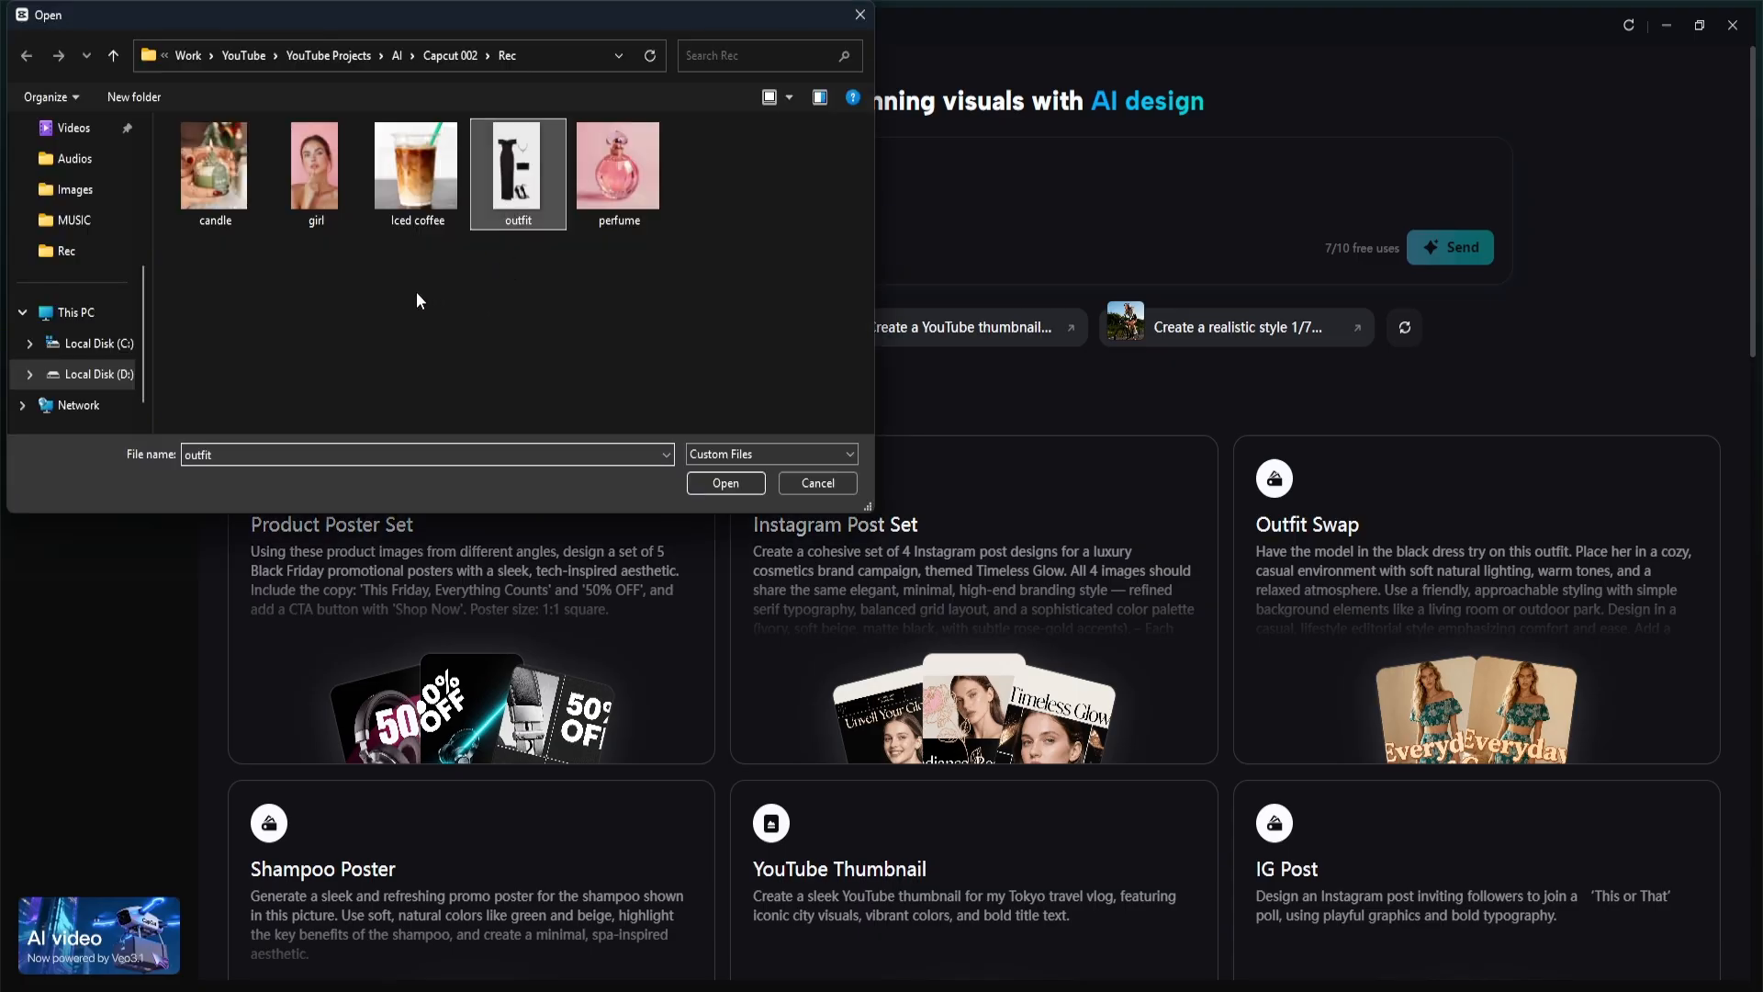
pyautogui.keyDown('ctrl'); pyautogui.click(314, 190); pyautogui.keyUp('ctrl')
pyautogui.click(725, 482)
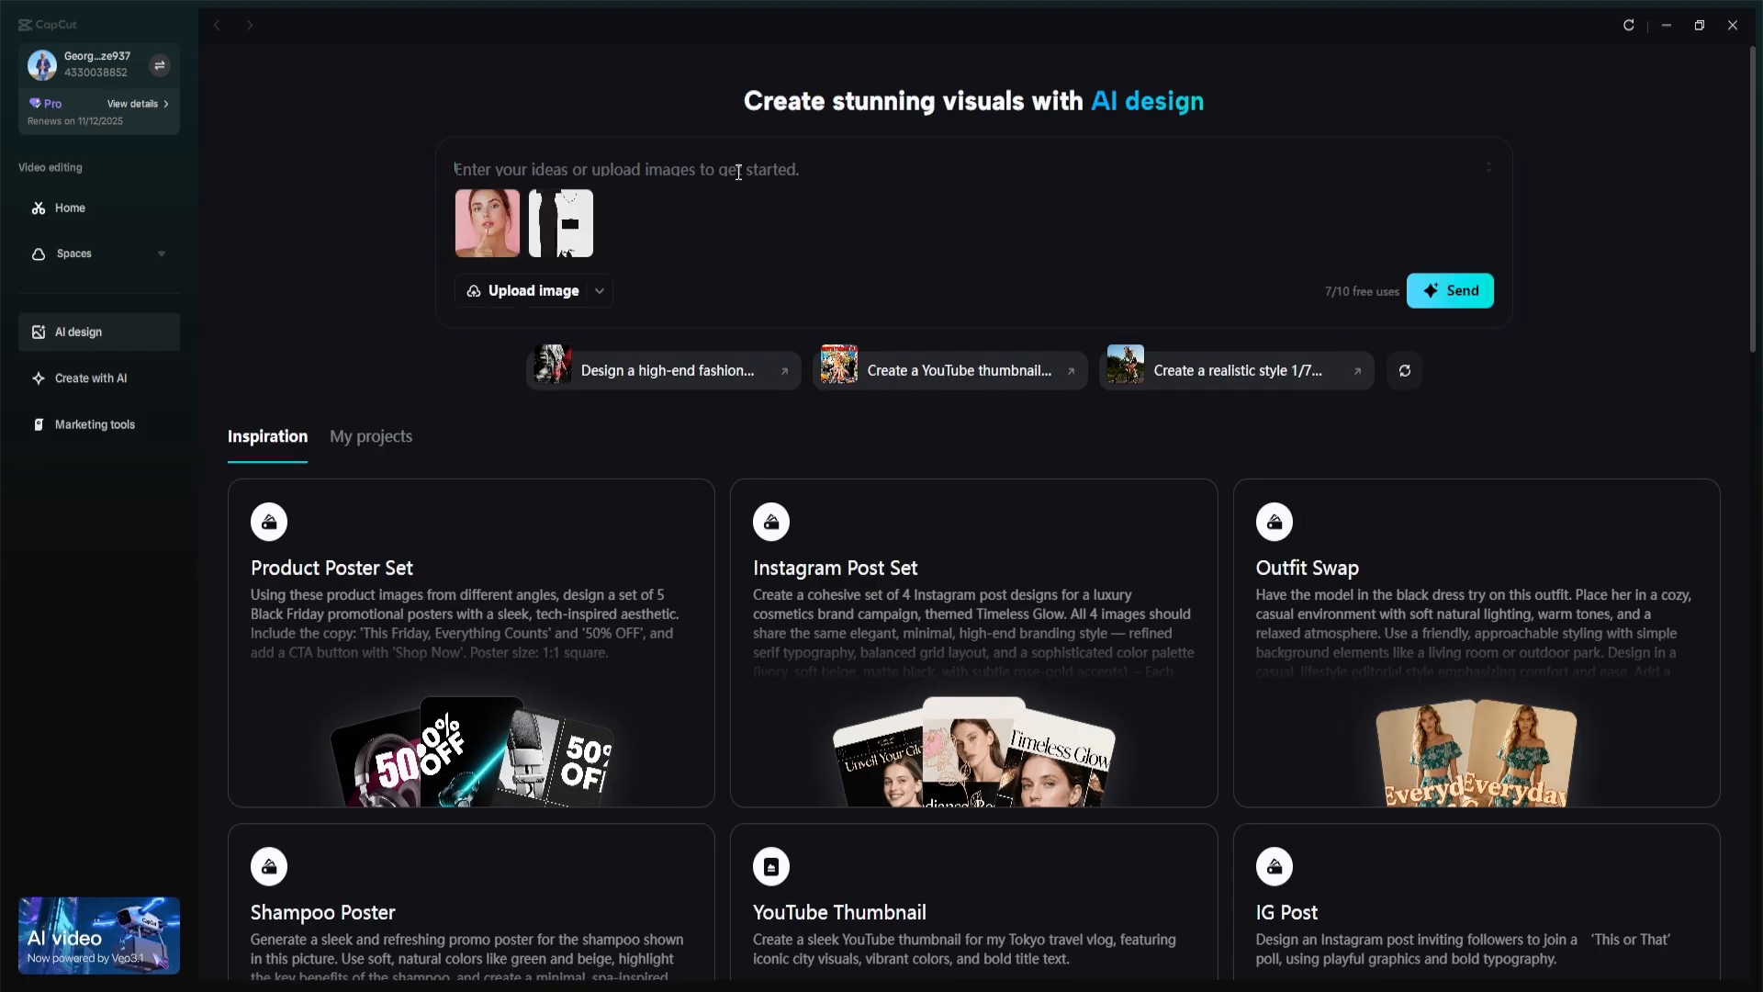
pyautogui.write('Create a realistic model image using the uploaded')
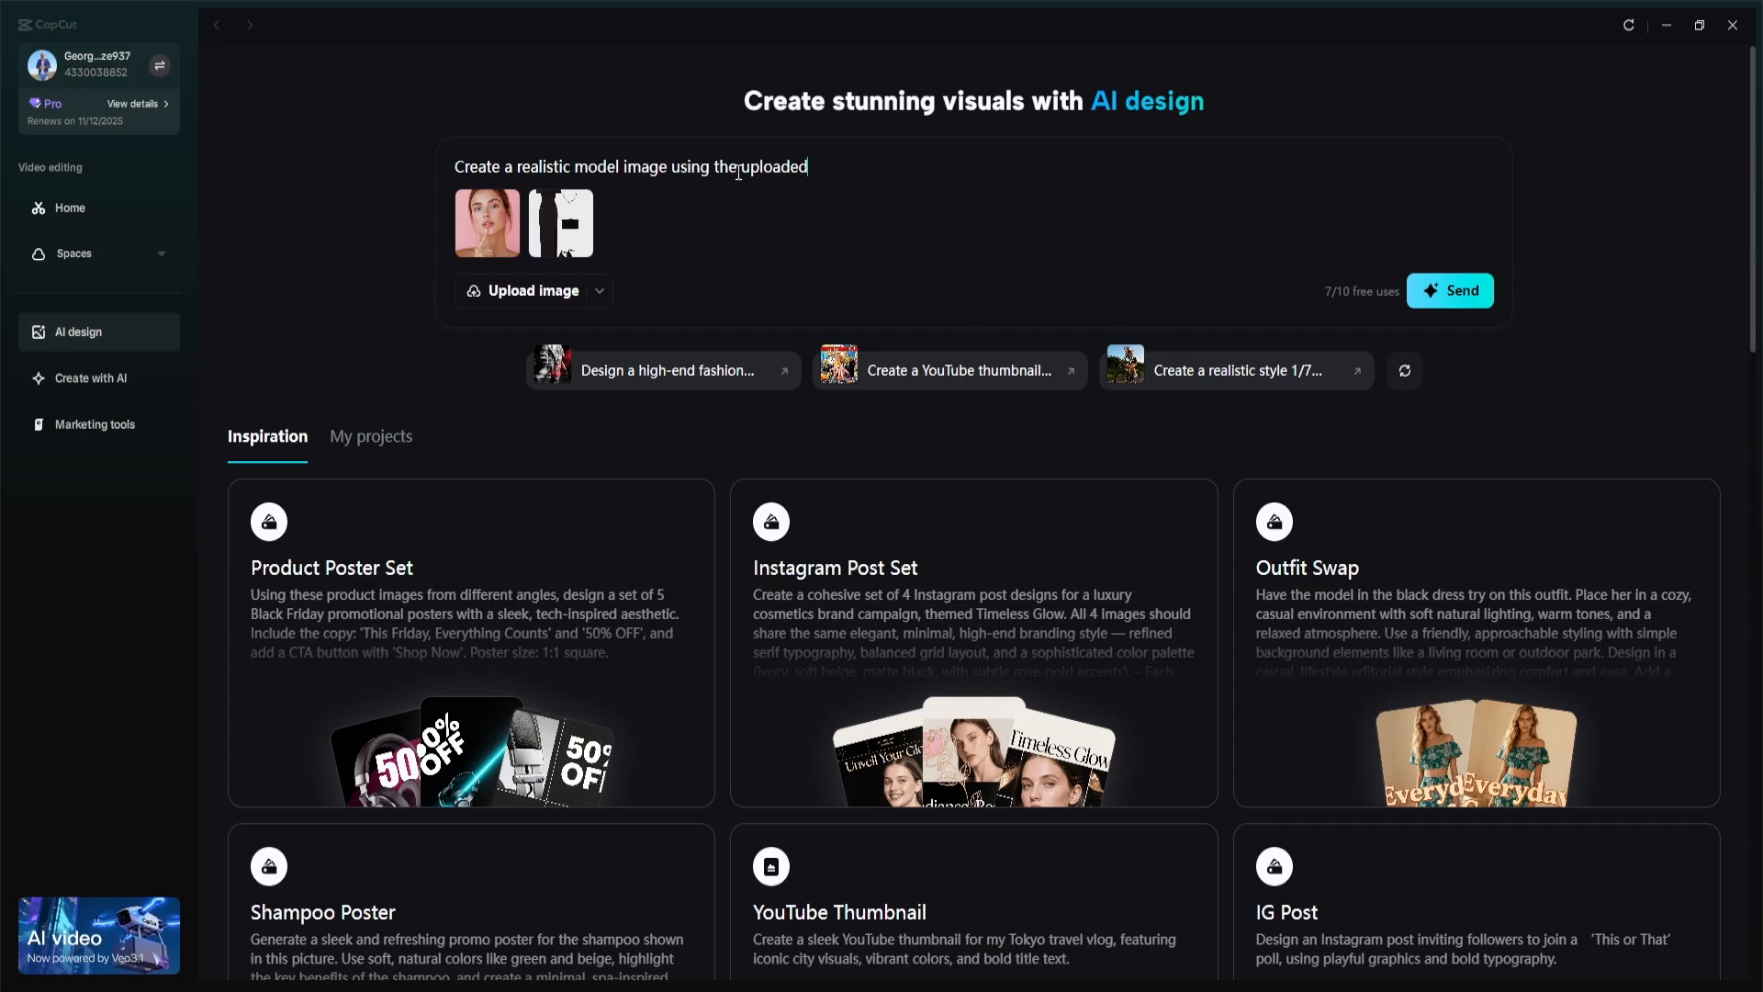
pyautogui.write(' photos - dress the model in this elegant black gown,')
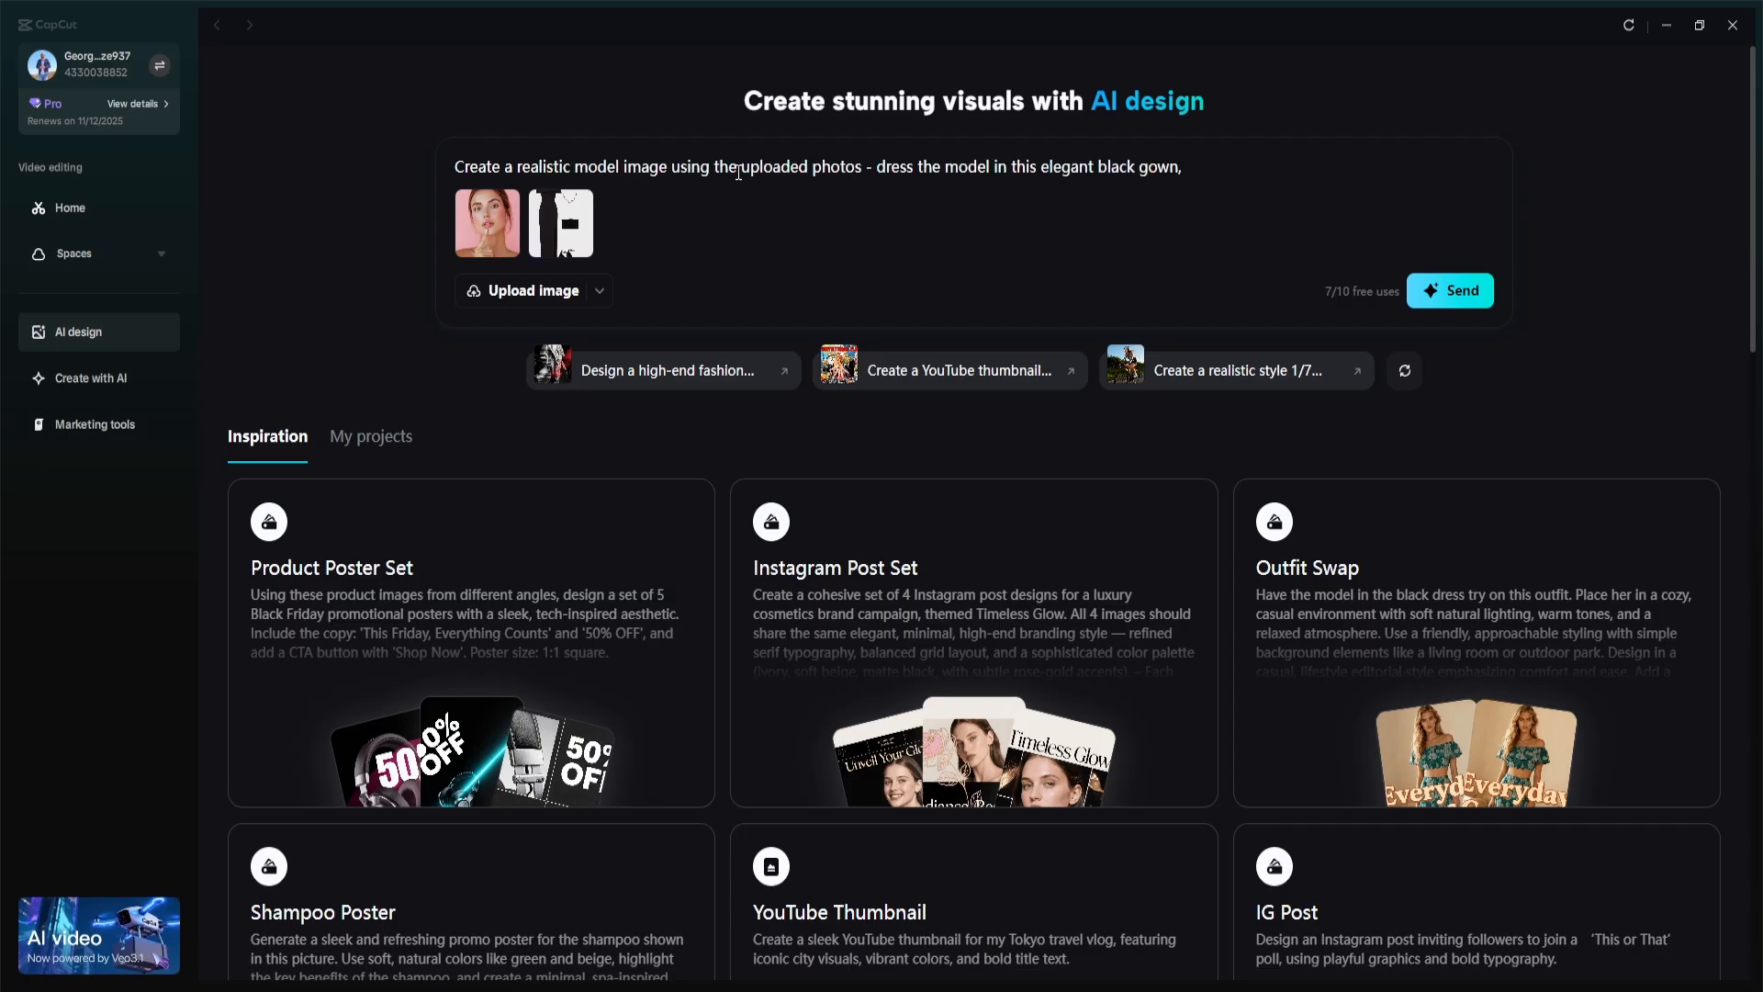
pyautogui.write(' matching heels, and diamond necklace. Style the scene li')
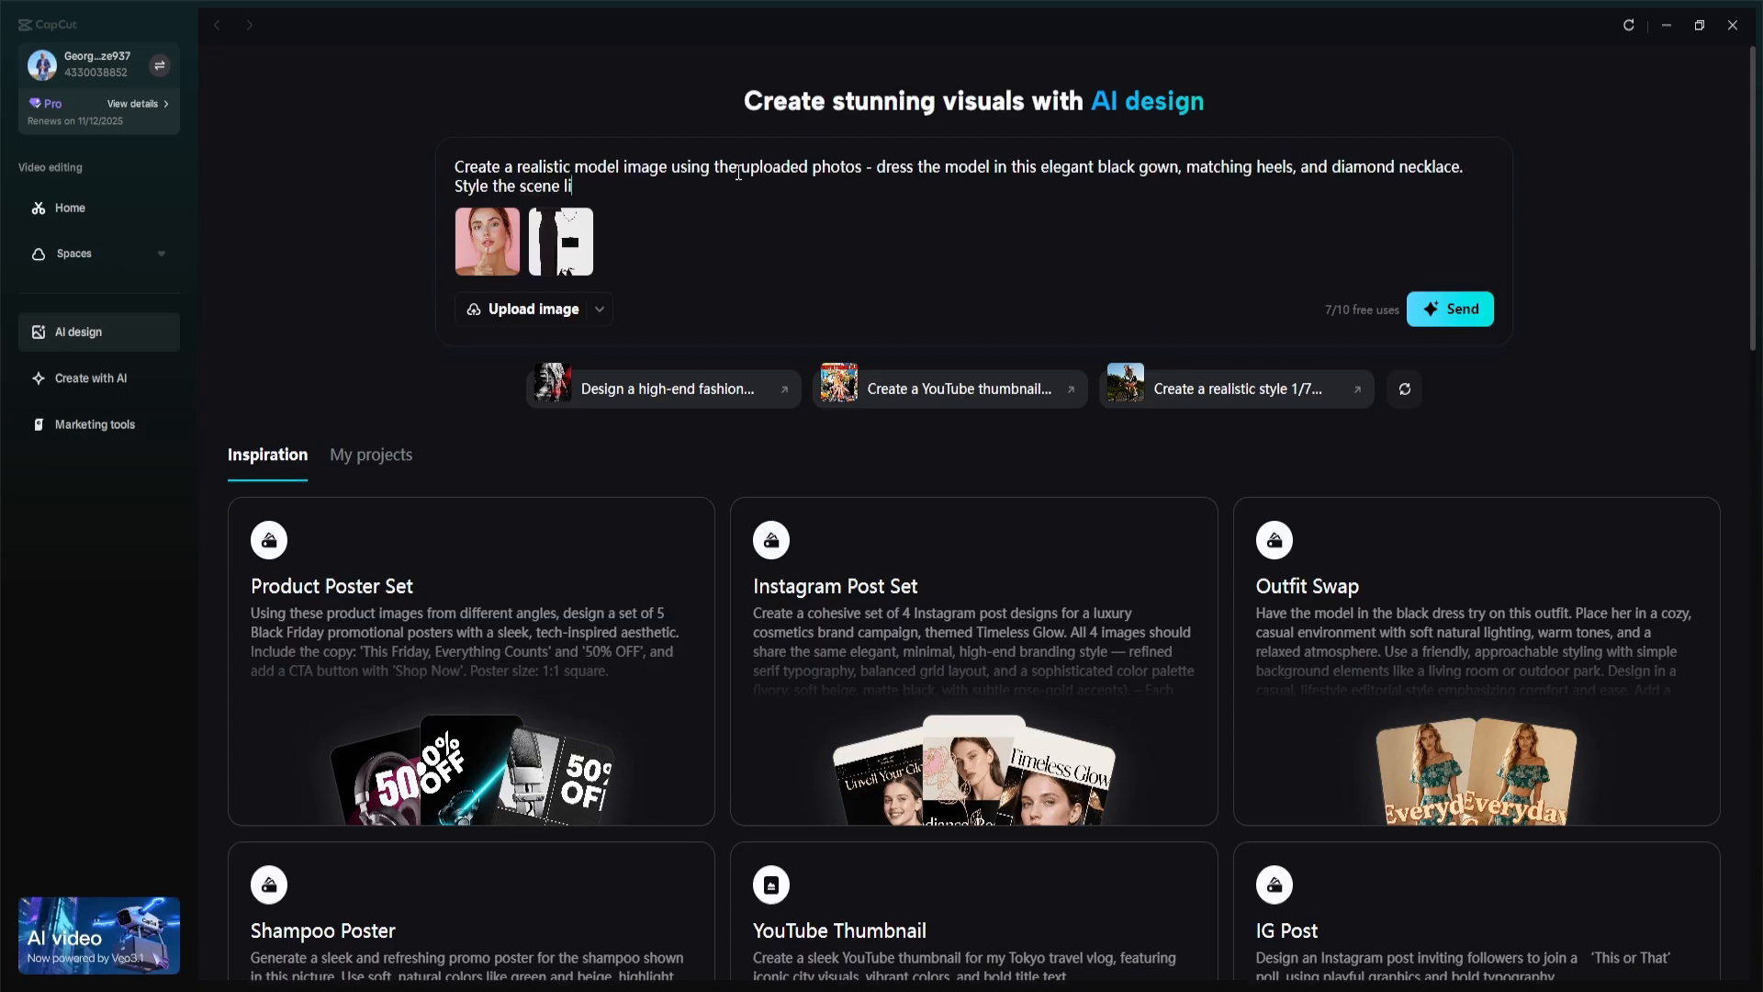
# - Complete the prompt with a high-end magazine cover style, minimalist background, "New Collection" text near the top and a luxury campaign look, and generate the image
pyautogui.write('ke a high-end fashion magazine cover with soft lighting and a minima')
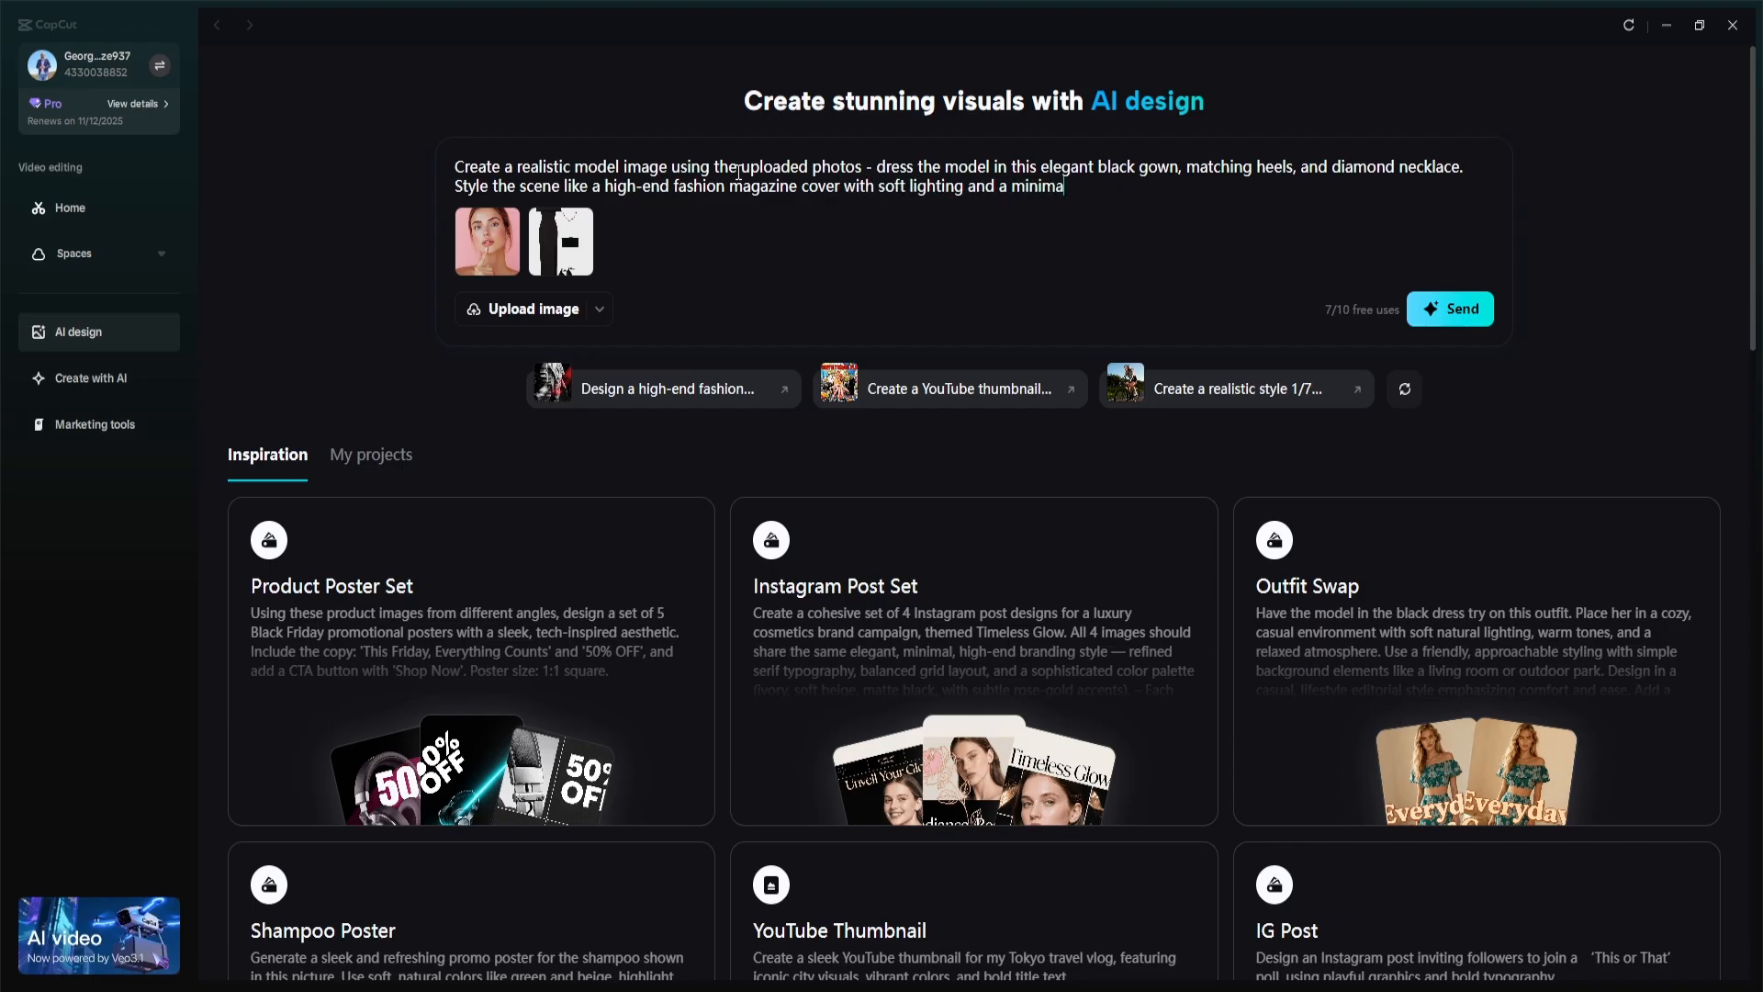
pyautogui.write('list background. Add elegant text on the image that says "New Co')
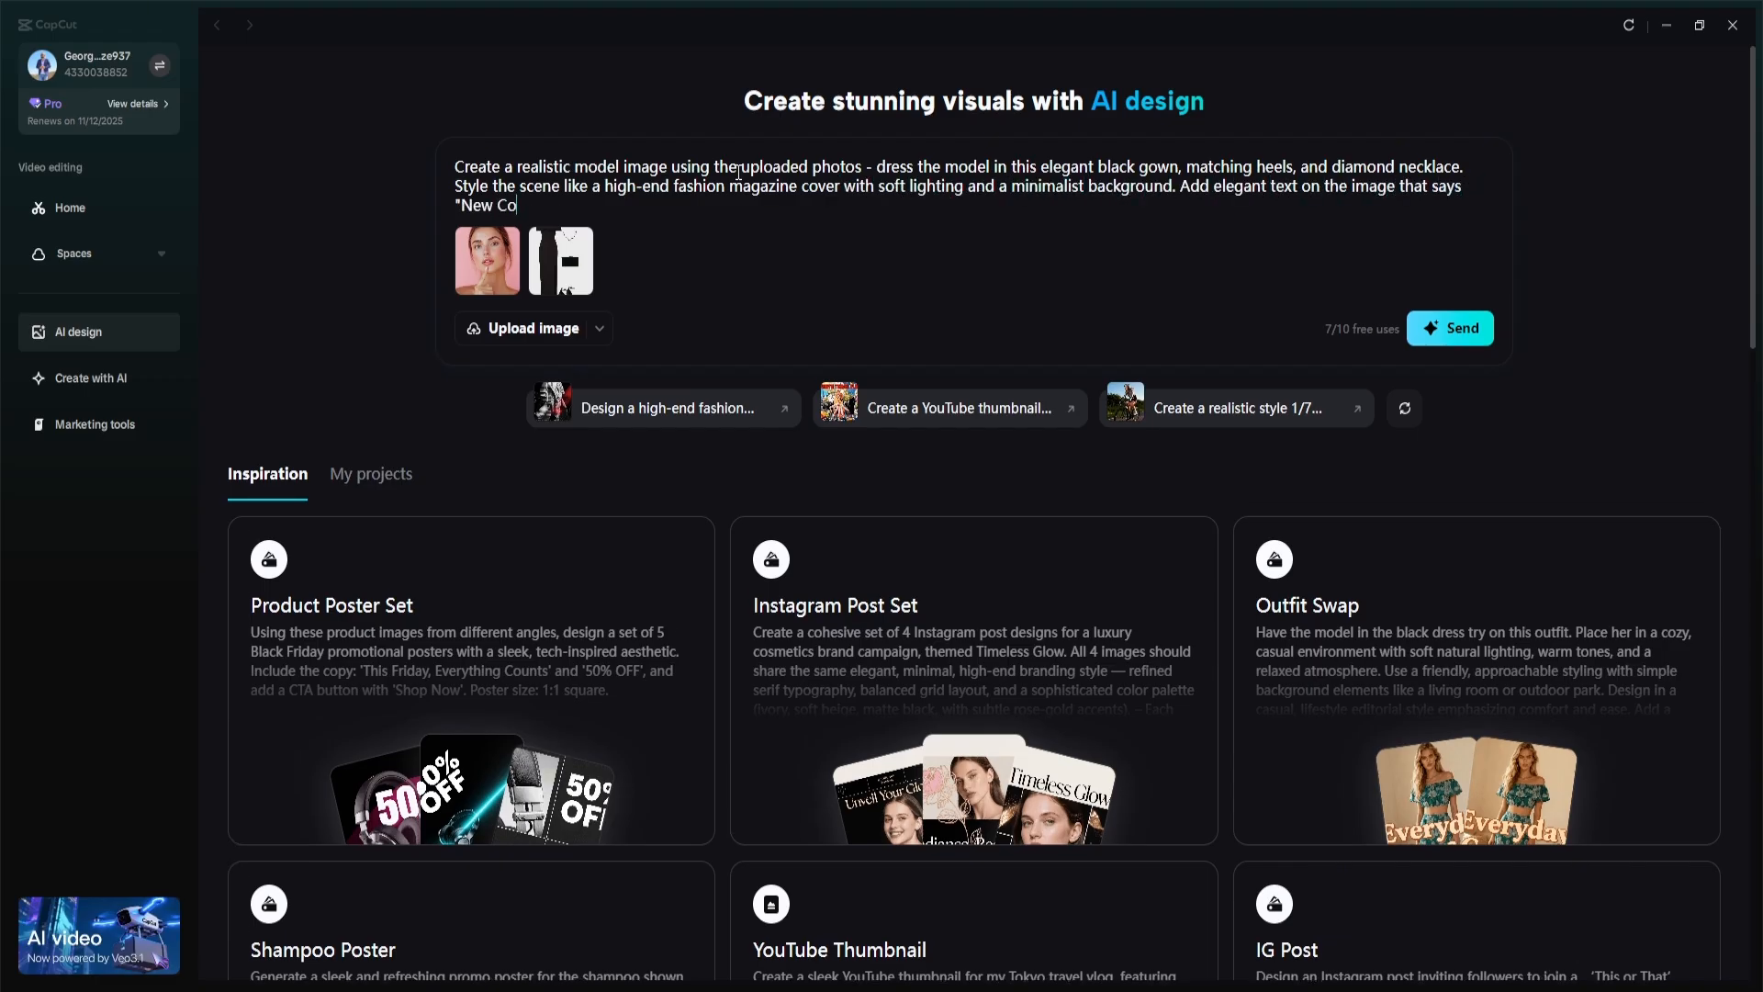
pyautogui.write('llection", positioned stylishly near the top. The ov')
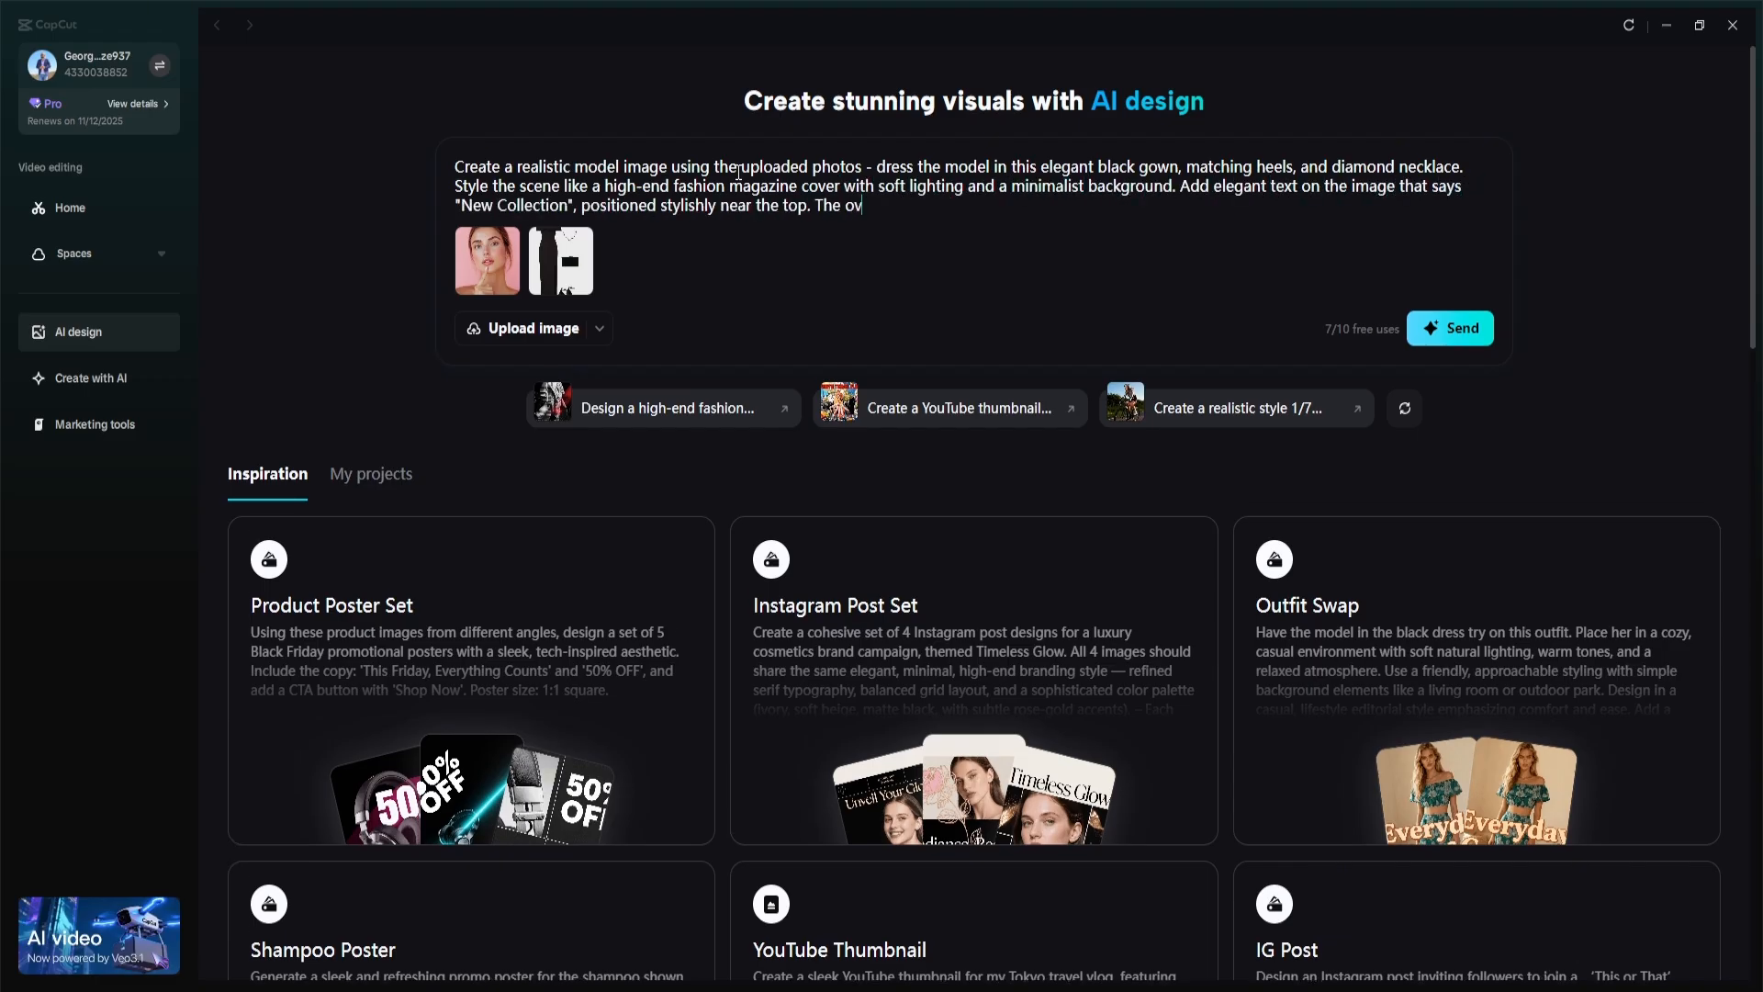
pyautogui.write('erall composition should look refined, modern, and editorial - ')
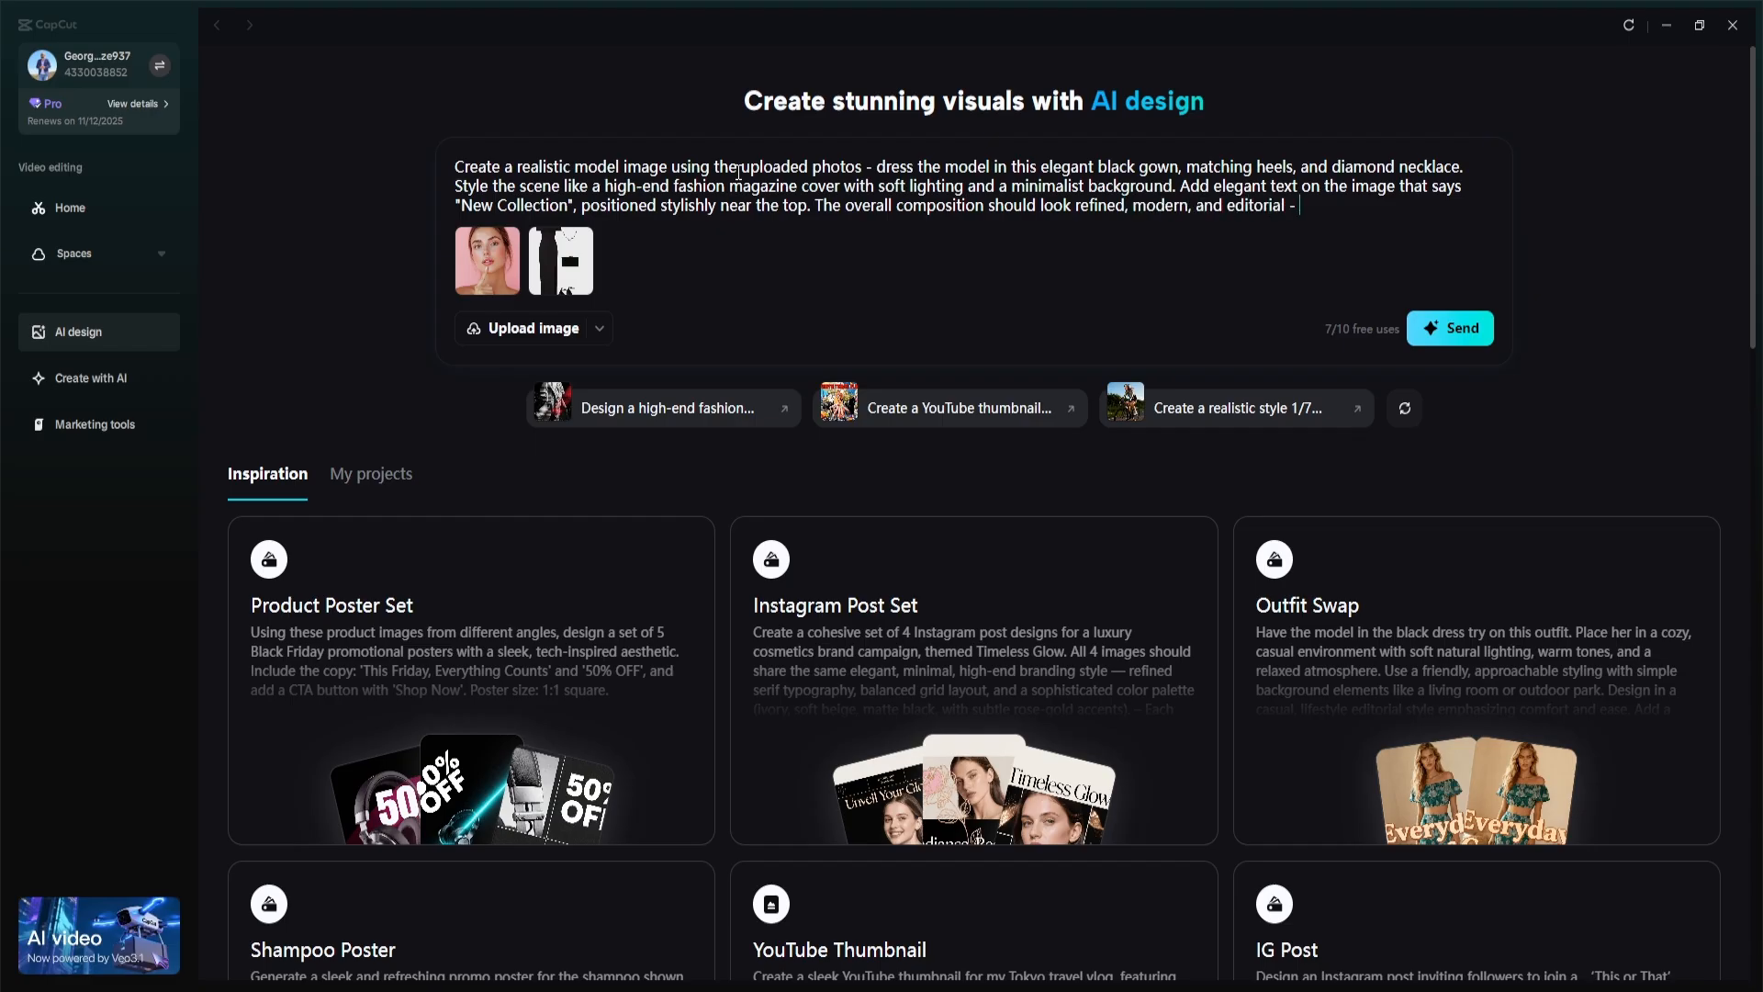
pyautogui.write('perfect for a luxury brand campaign')
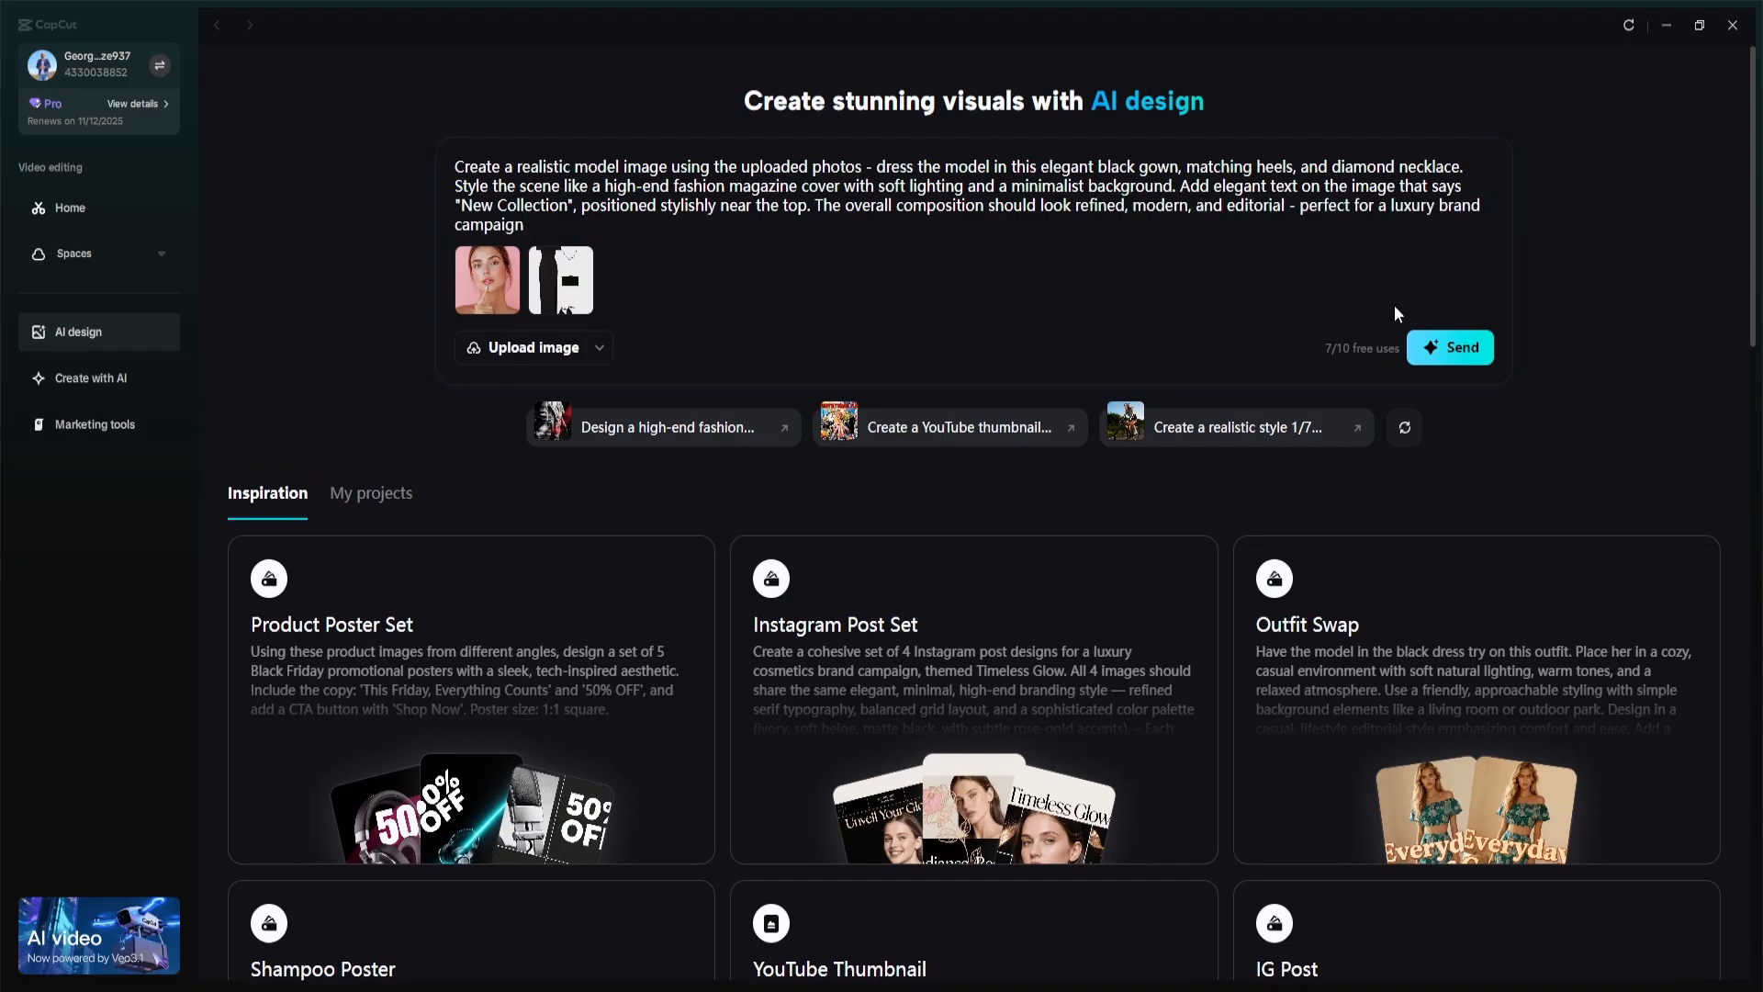
pyautogui.click(1451, 347)
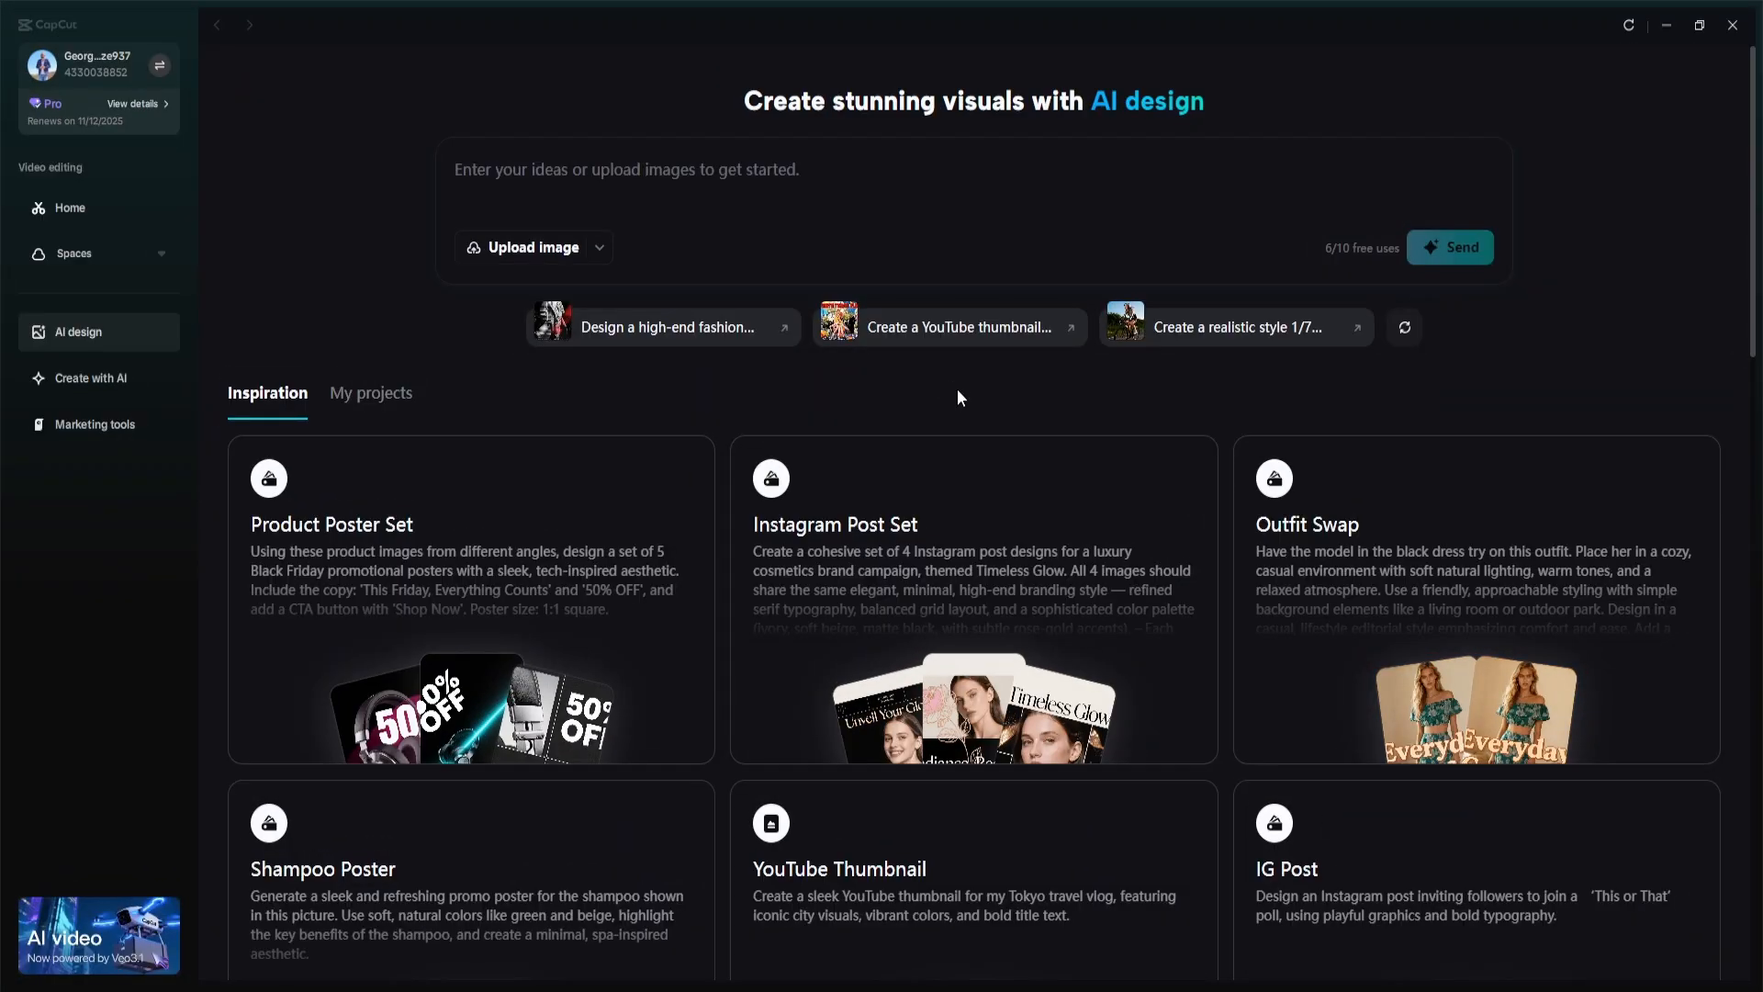
pyautogui.scroll(-6, 957, 397)
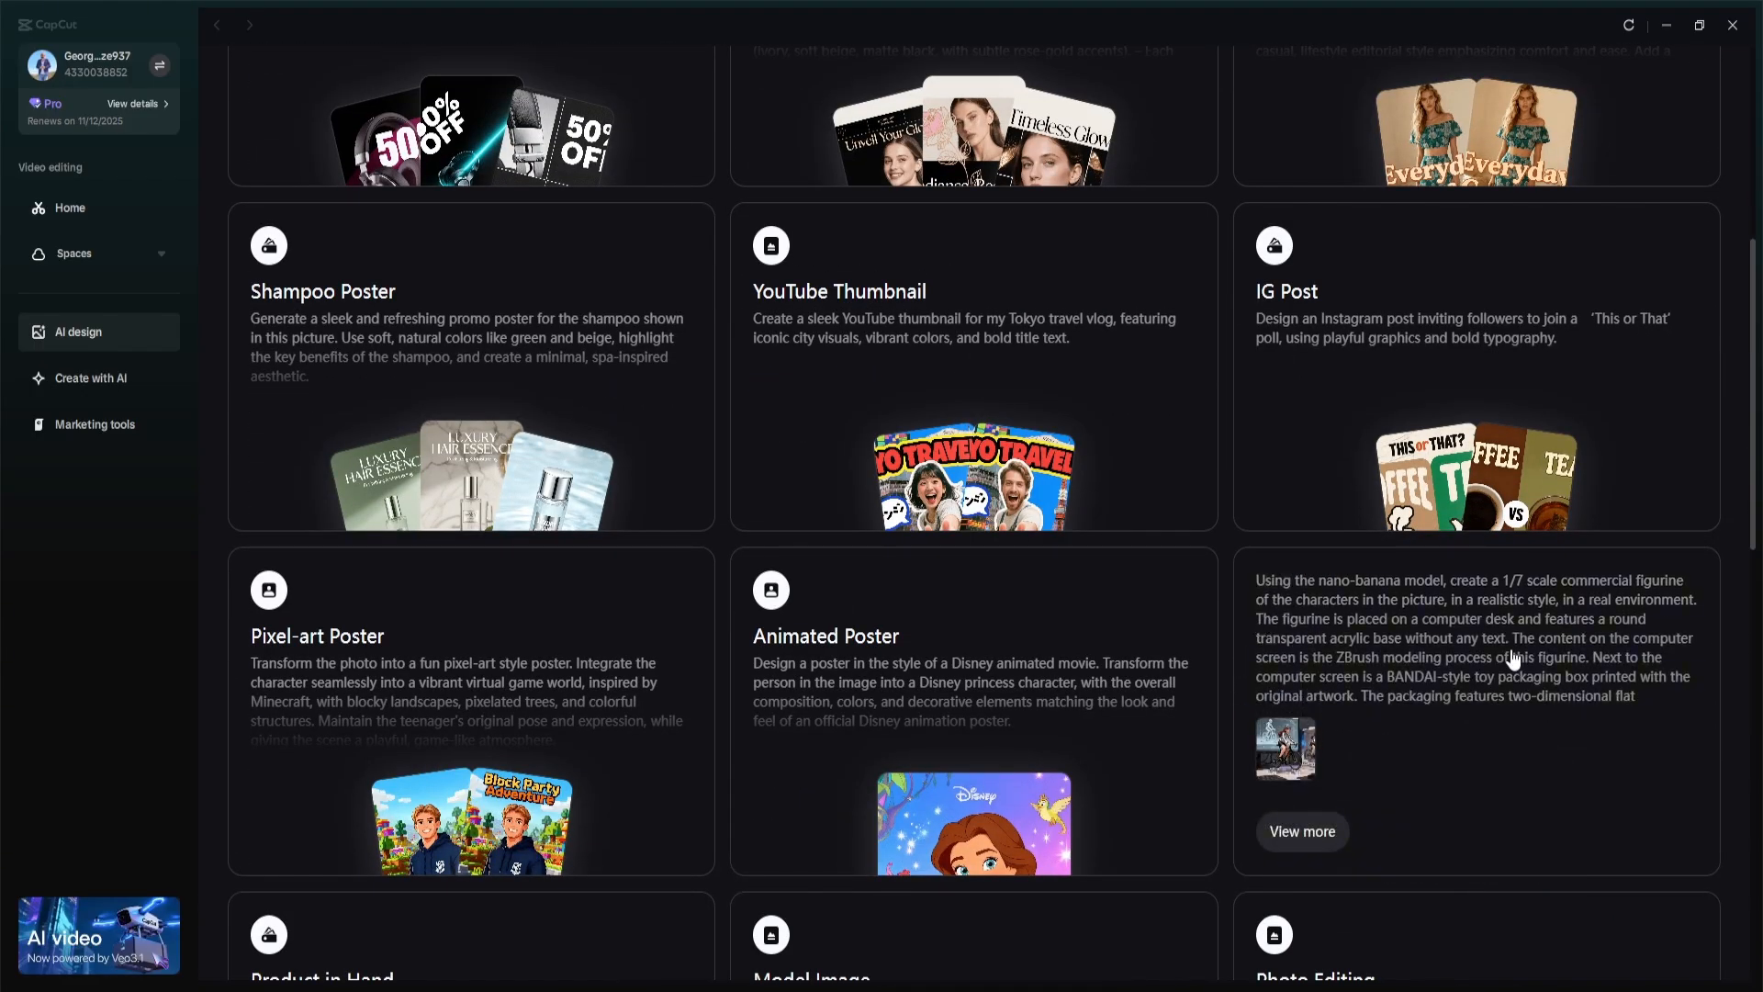
pyautogui.scroll(6, 1185, 658)
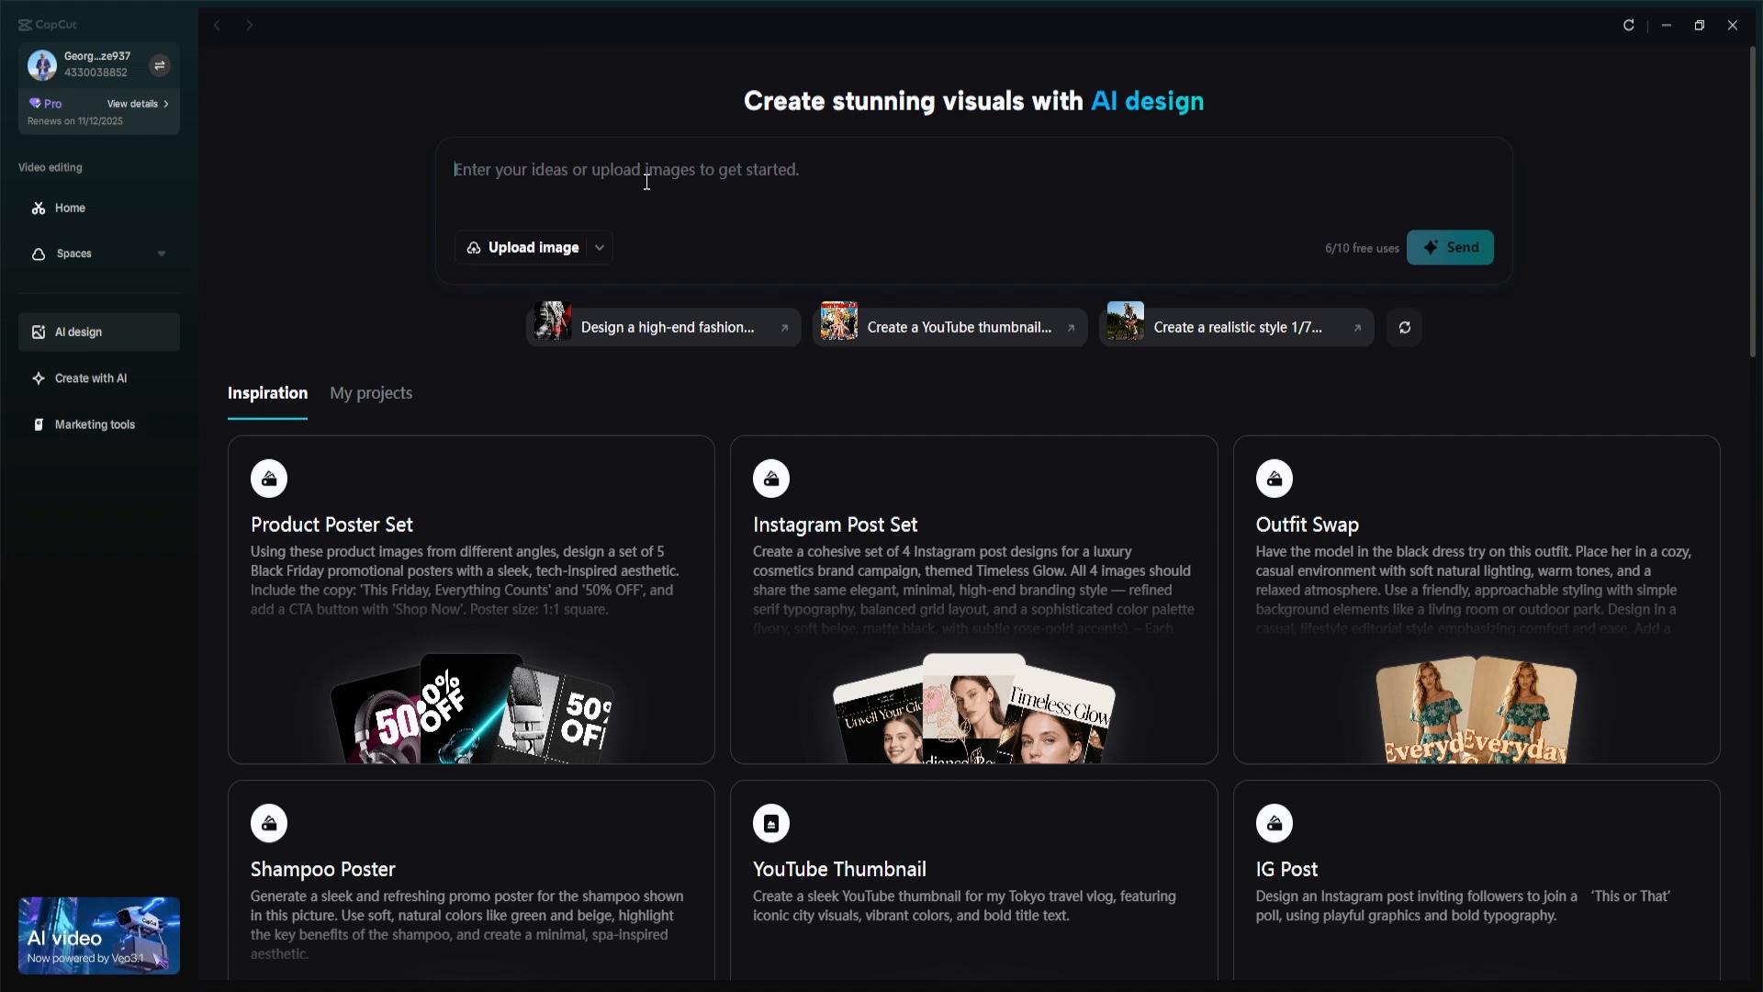
# - Upload the photo of the man in the suit and start a Nano Banana prompt for an identical-looking 1/7 scale hyper-realistic figurine
pyautogui.click(564, 249)
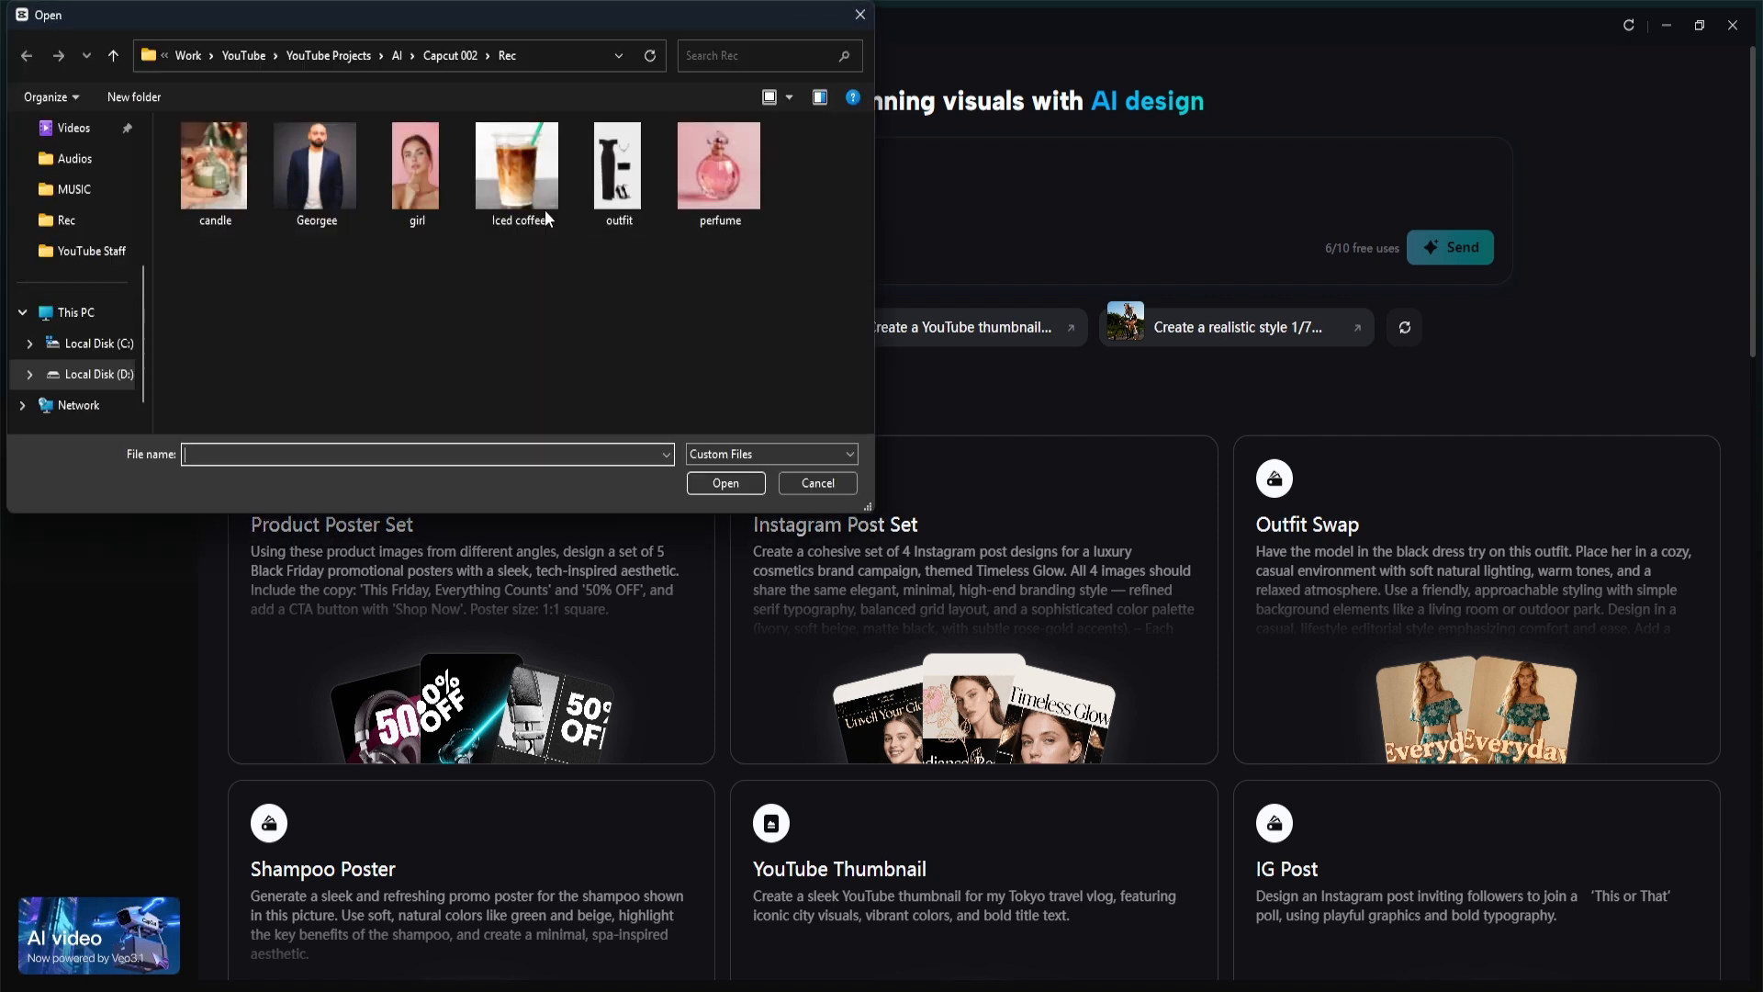
pyautogui.doubleClick(333, 144)
pyautogui.click(671, 168)
pyautogui.write('Using the Nano Ba')
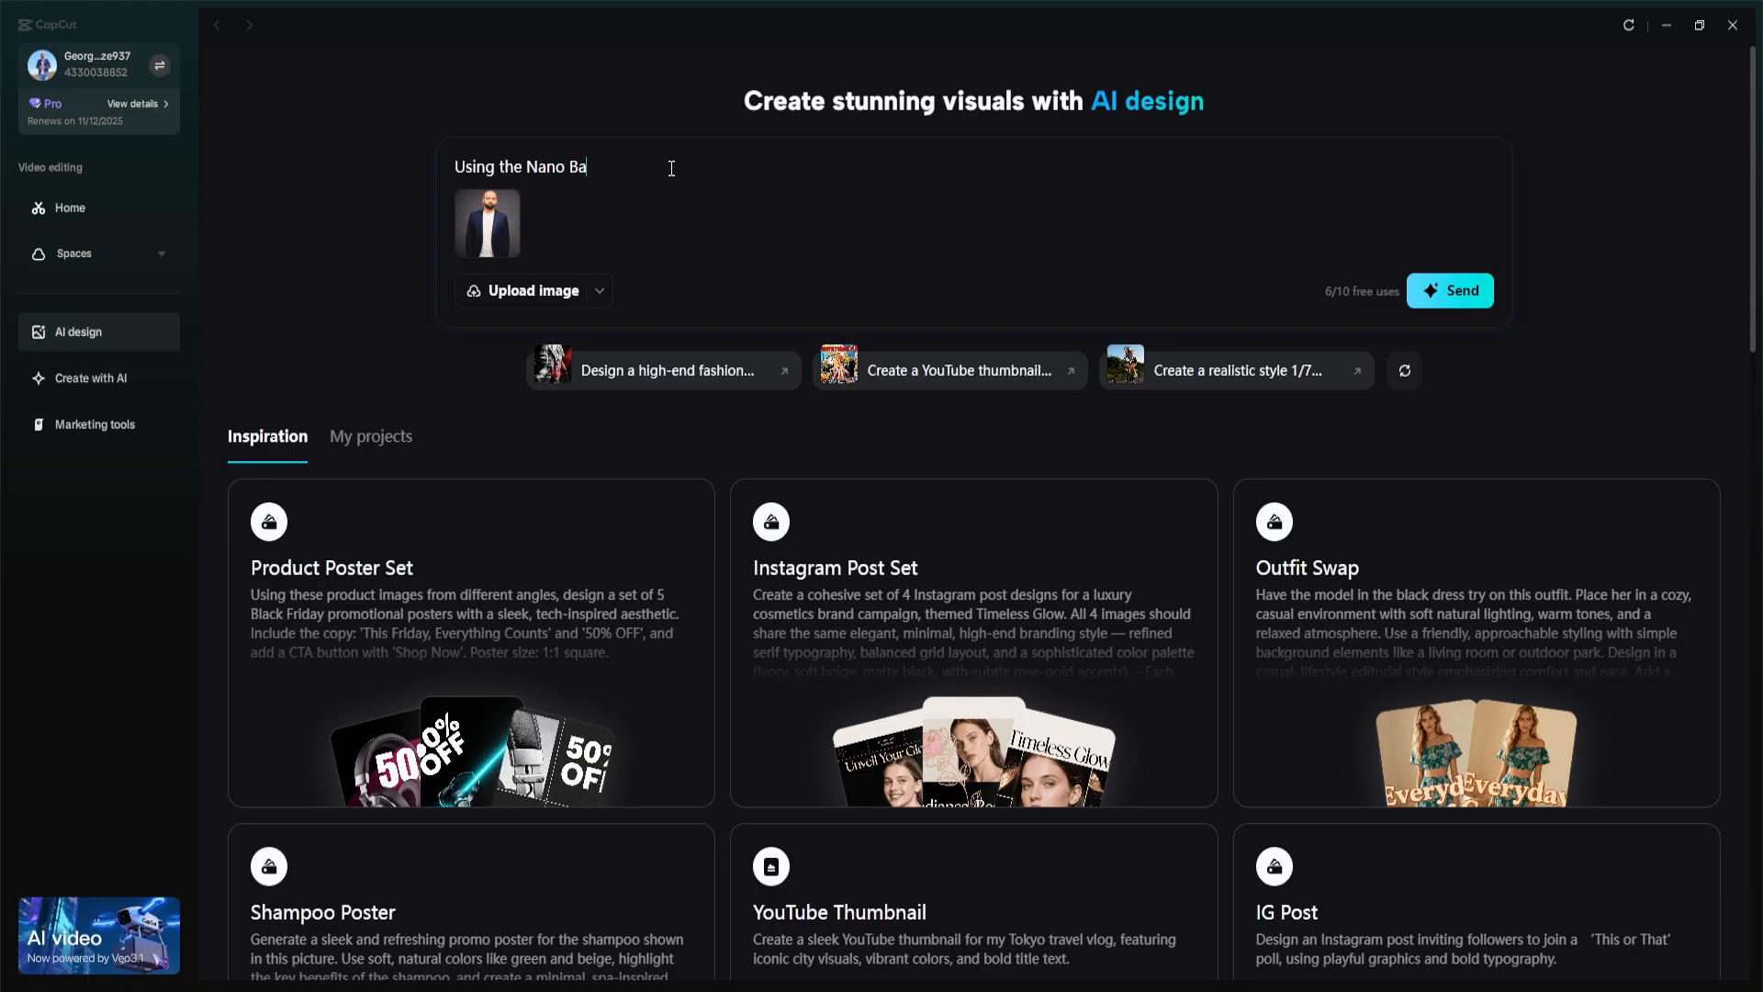
pyautogui.write('nana model, create a 1/7 scale hyper-realistic figurine of the person in the uploaded image. The figurine should look identical to the reference photo - matching facial features, skin tone, clothing, and o')
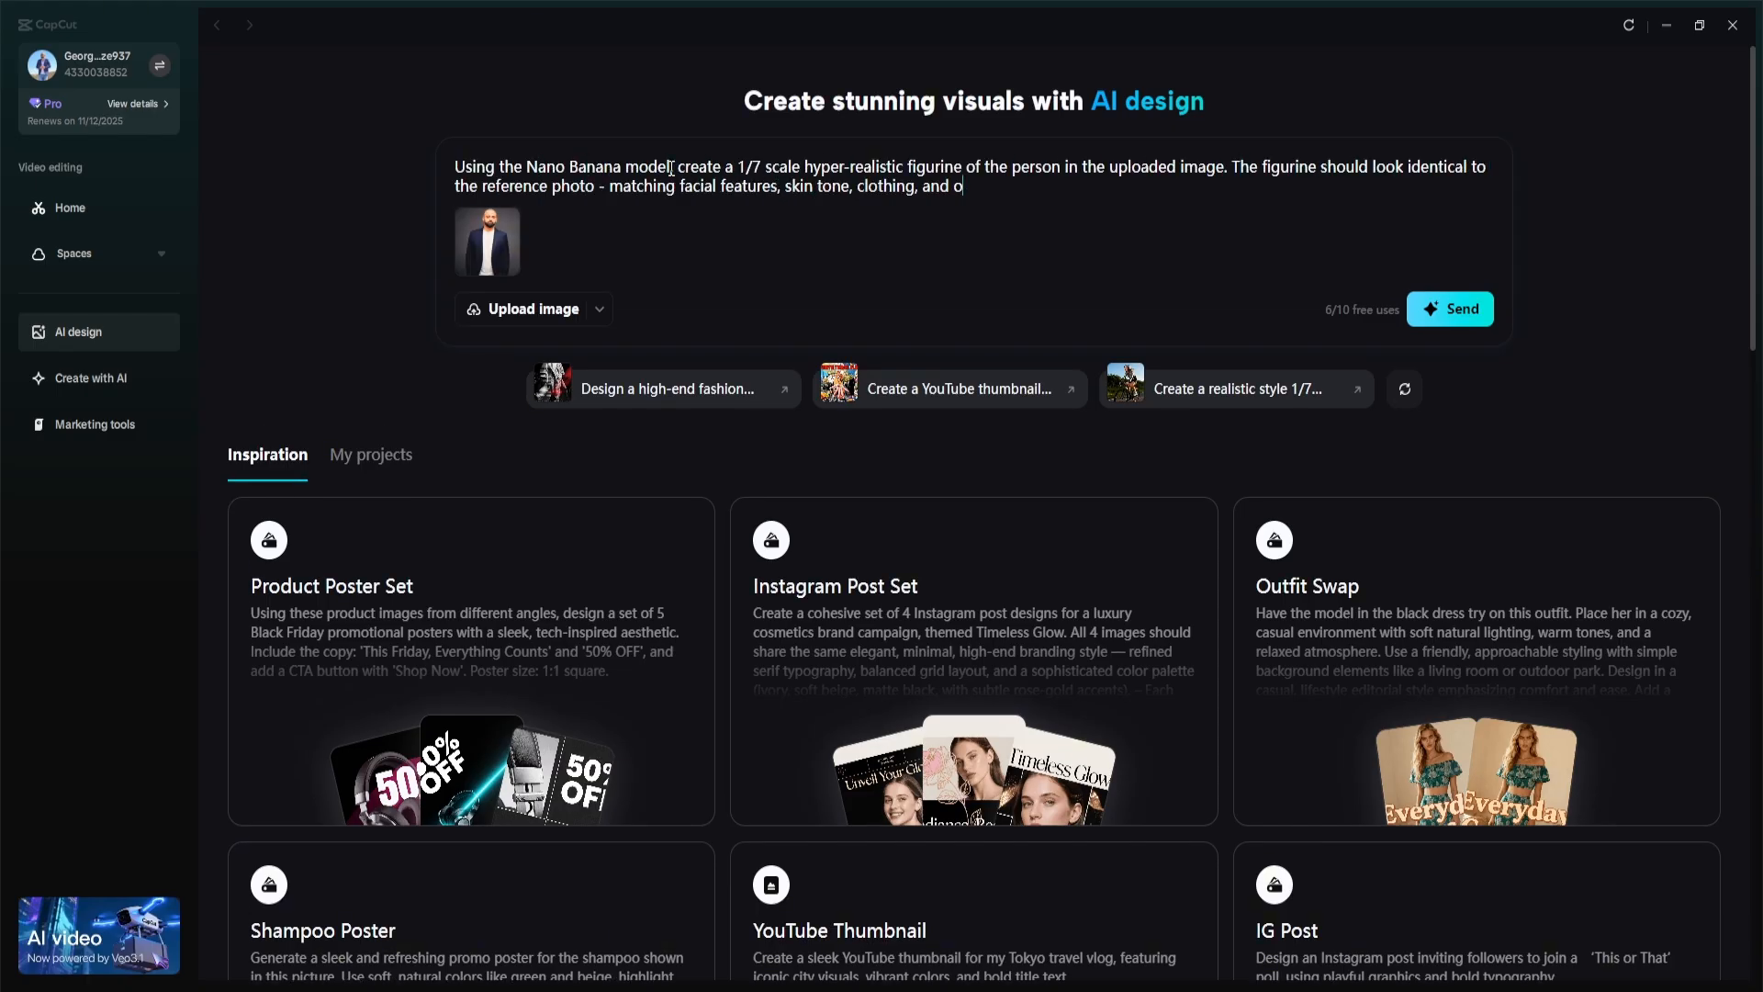
# - Complete the prompt with a computer desk, round transparent acrylic base, ZBrush modeling screen and Bandai-style packaging box, and generate the figurine image
pyautogui.write('verall proportions precisely. Place the figurine standing naturally in front of a computer desk, on a round transparent acrylic base with no text. On the computer screen, show the ZBrush modeling process of this same ')
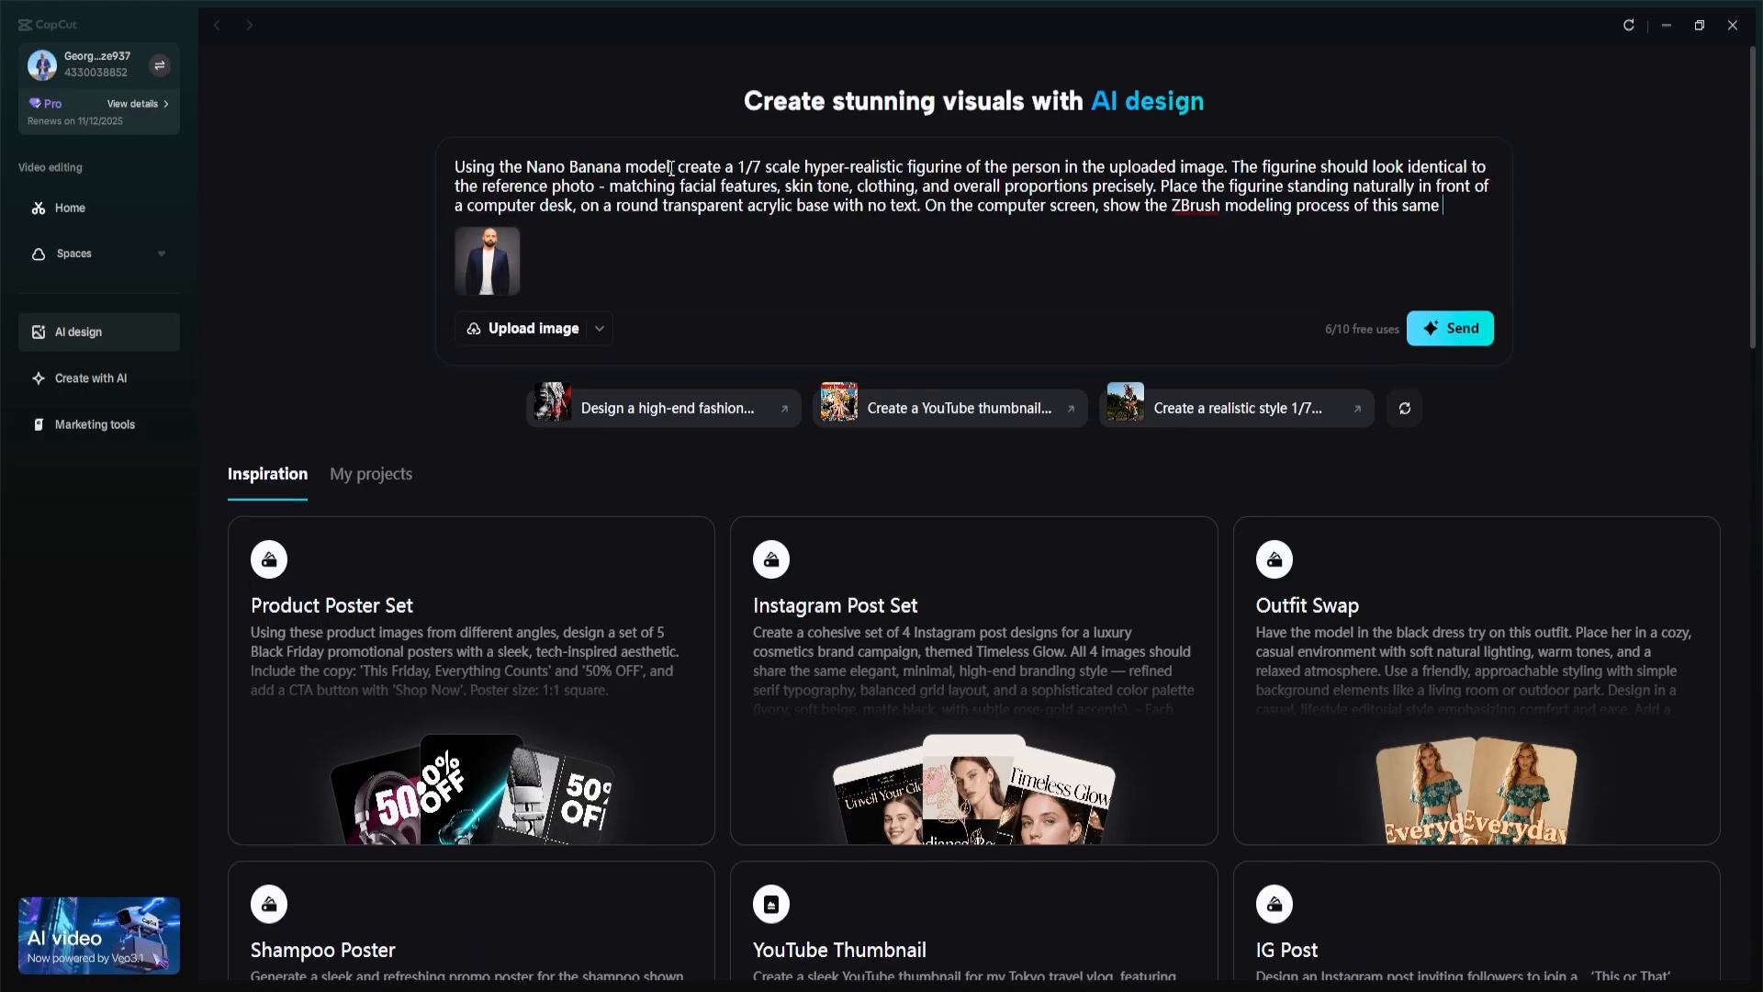
pyautogui.write('figurine. Next to the screen, include a Bandai-style packaging box with a product photo of the figurine printed on it (no illustrations). The entire setup should look like a professional studio photo of a premium collectible figure - sharp lighting, realist')
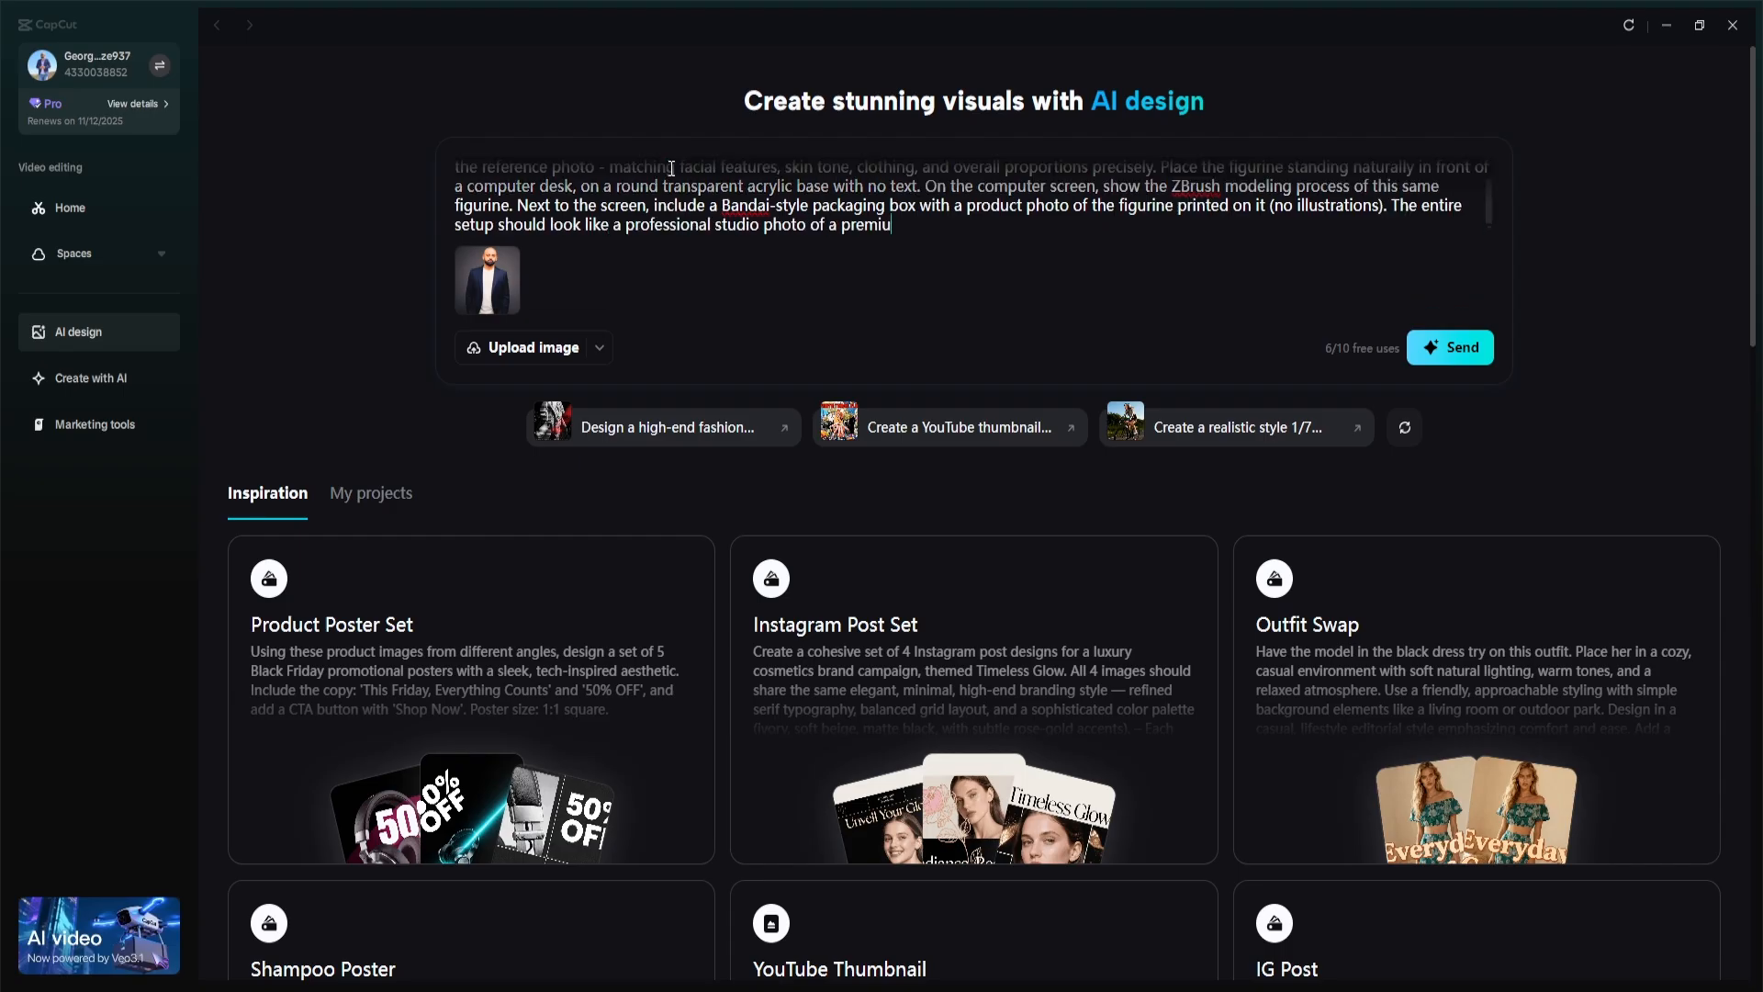
pyautogui.write('ic materials, and photographic depth of field')
pyautogui.press('Return')
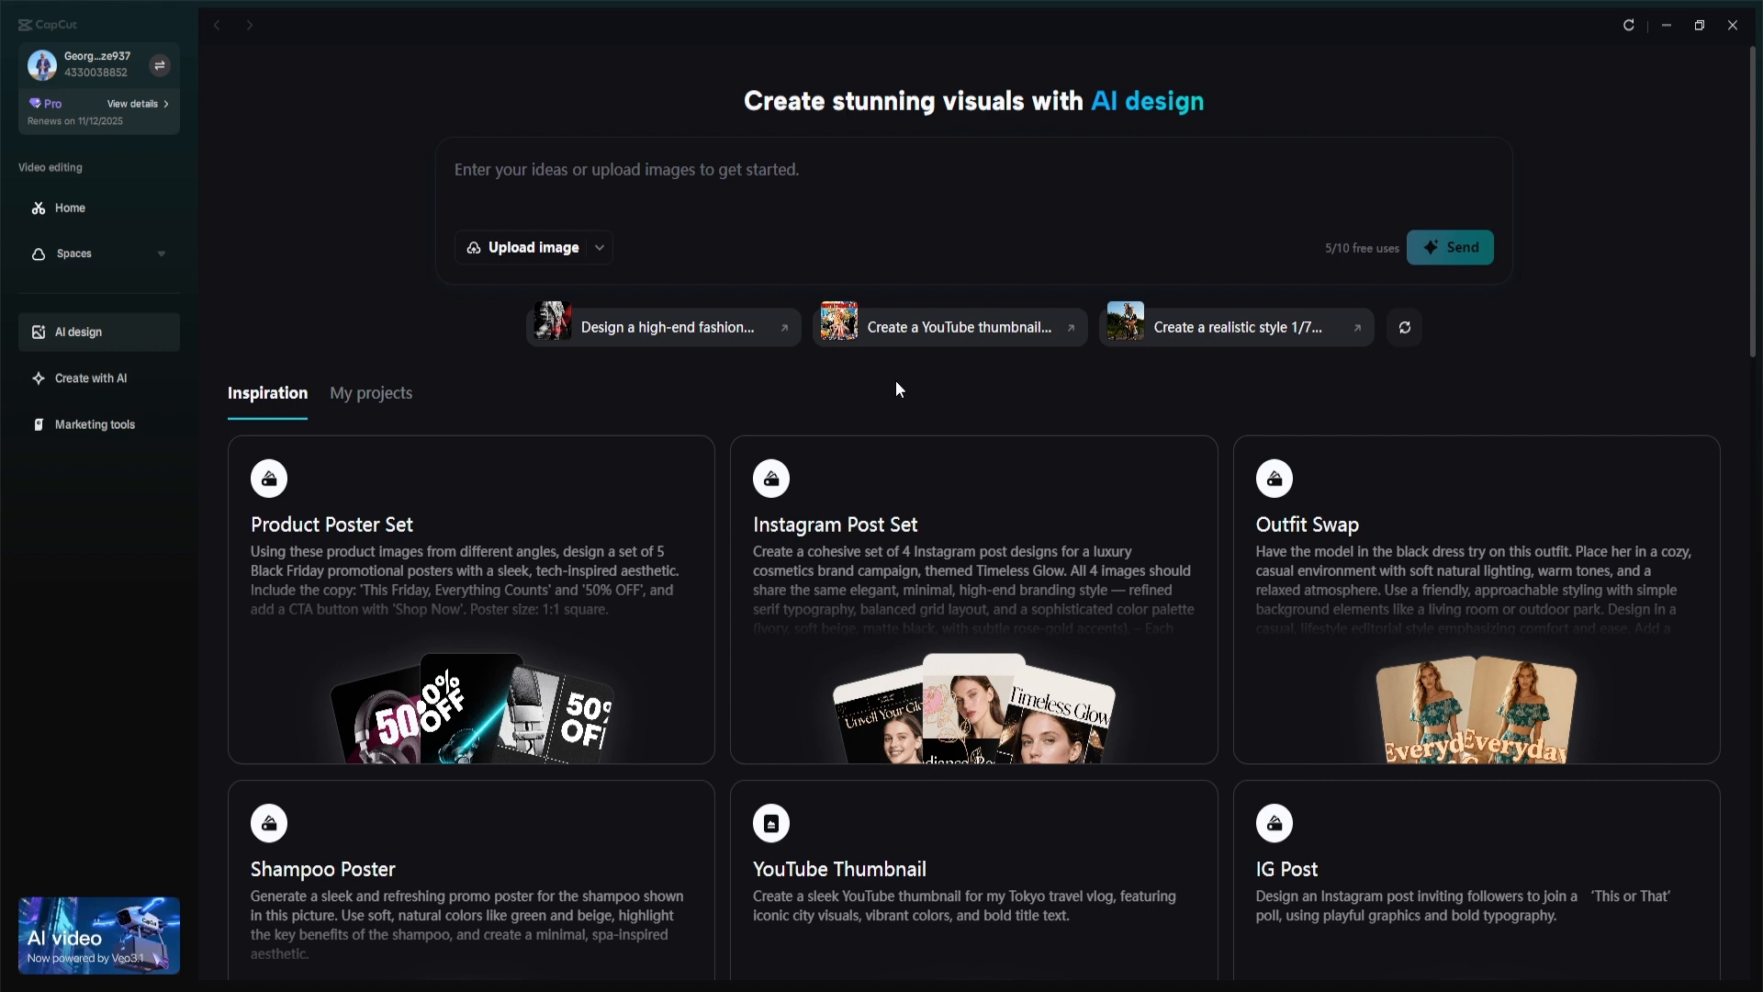
# - Write a prompt for a cozy close-up of red-nailed hands holding a glass Christmas candle with sage-green wax, snowy gold-glittered top and a wax Christmas tree
pyautogui.click(813, 181)
pyautogui.write('A close-up, cozy photograph showing a pair of hands with glossy, deep-')
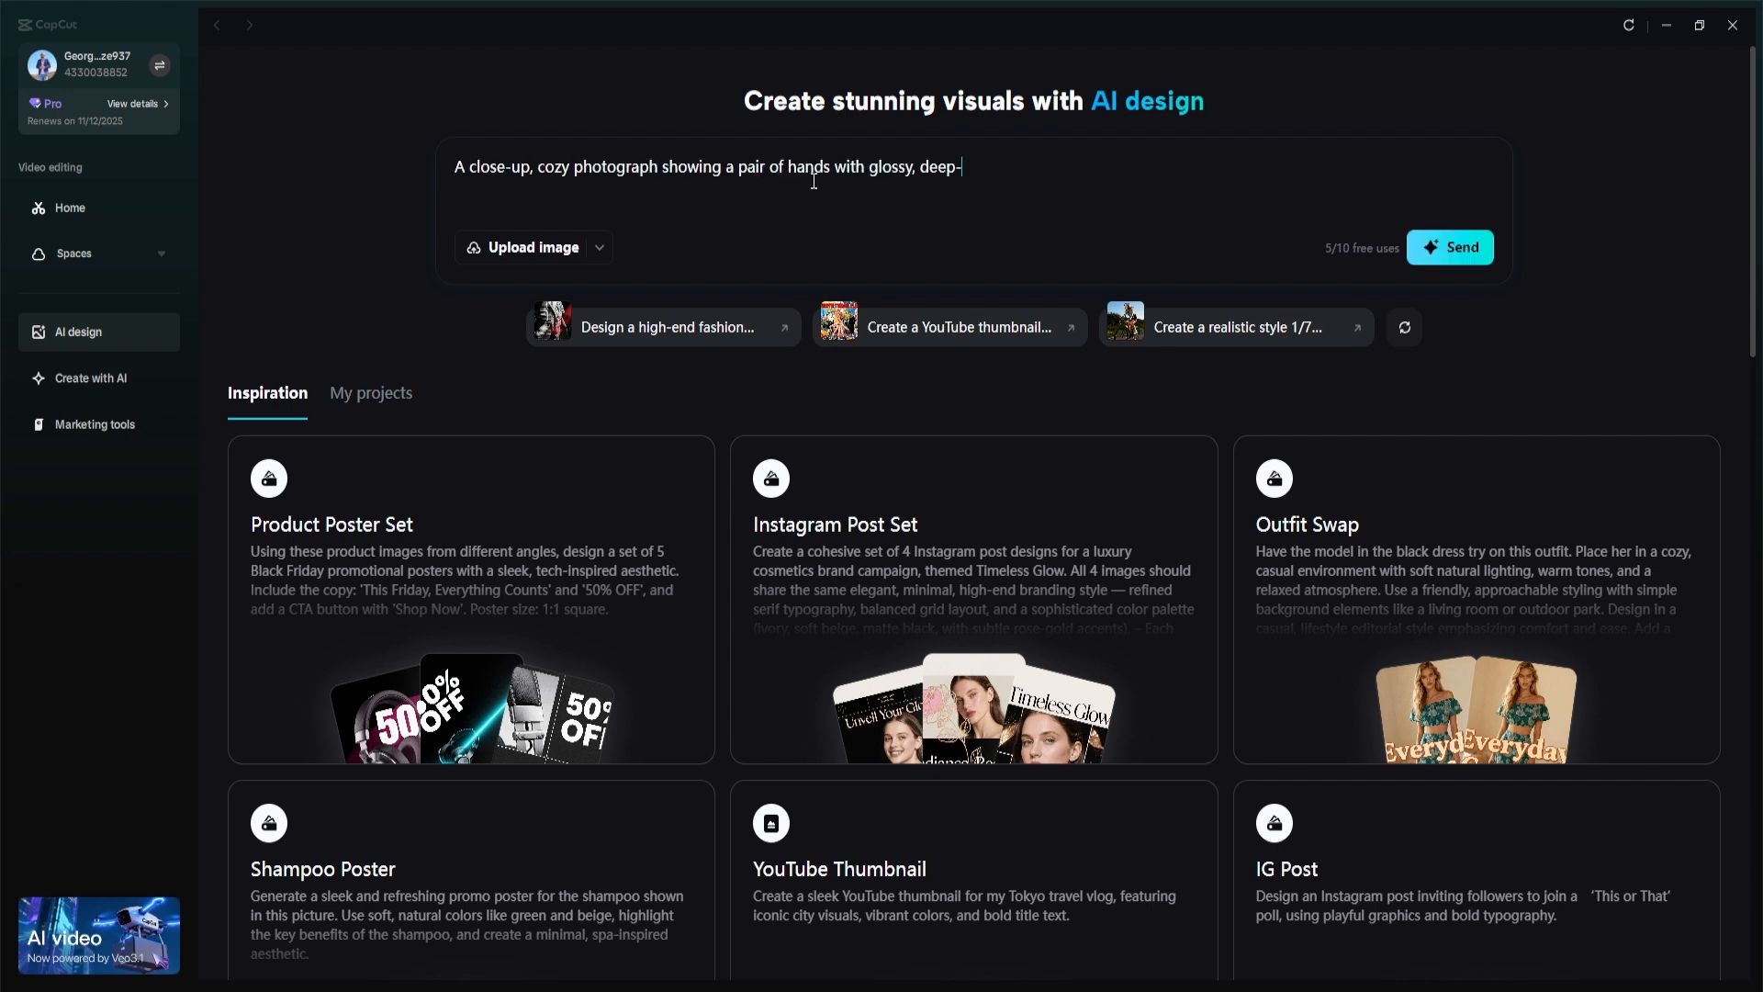
pyautogui.write('red nail polish gently holding a clear glass candle. The candle is themed for Christmas, with a solid sage0gree')
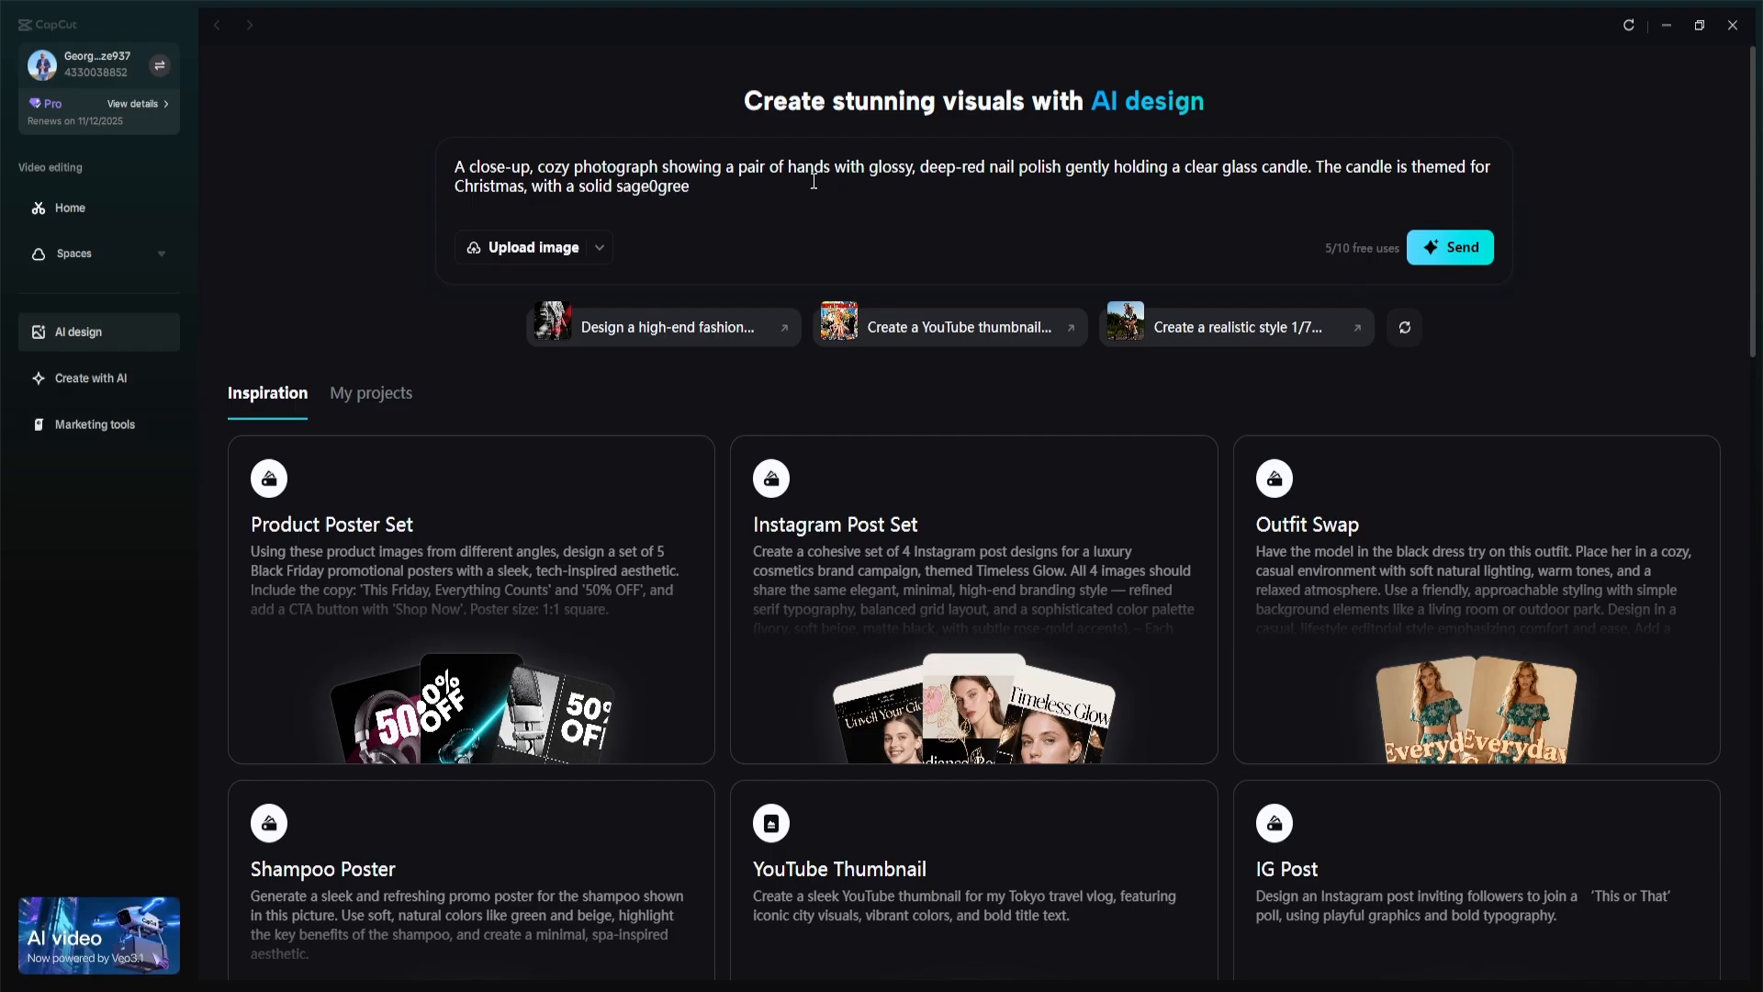
pyautogui.write('n wax base and a layer of white, fluffy wax on top that resembles snow, s')
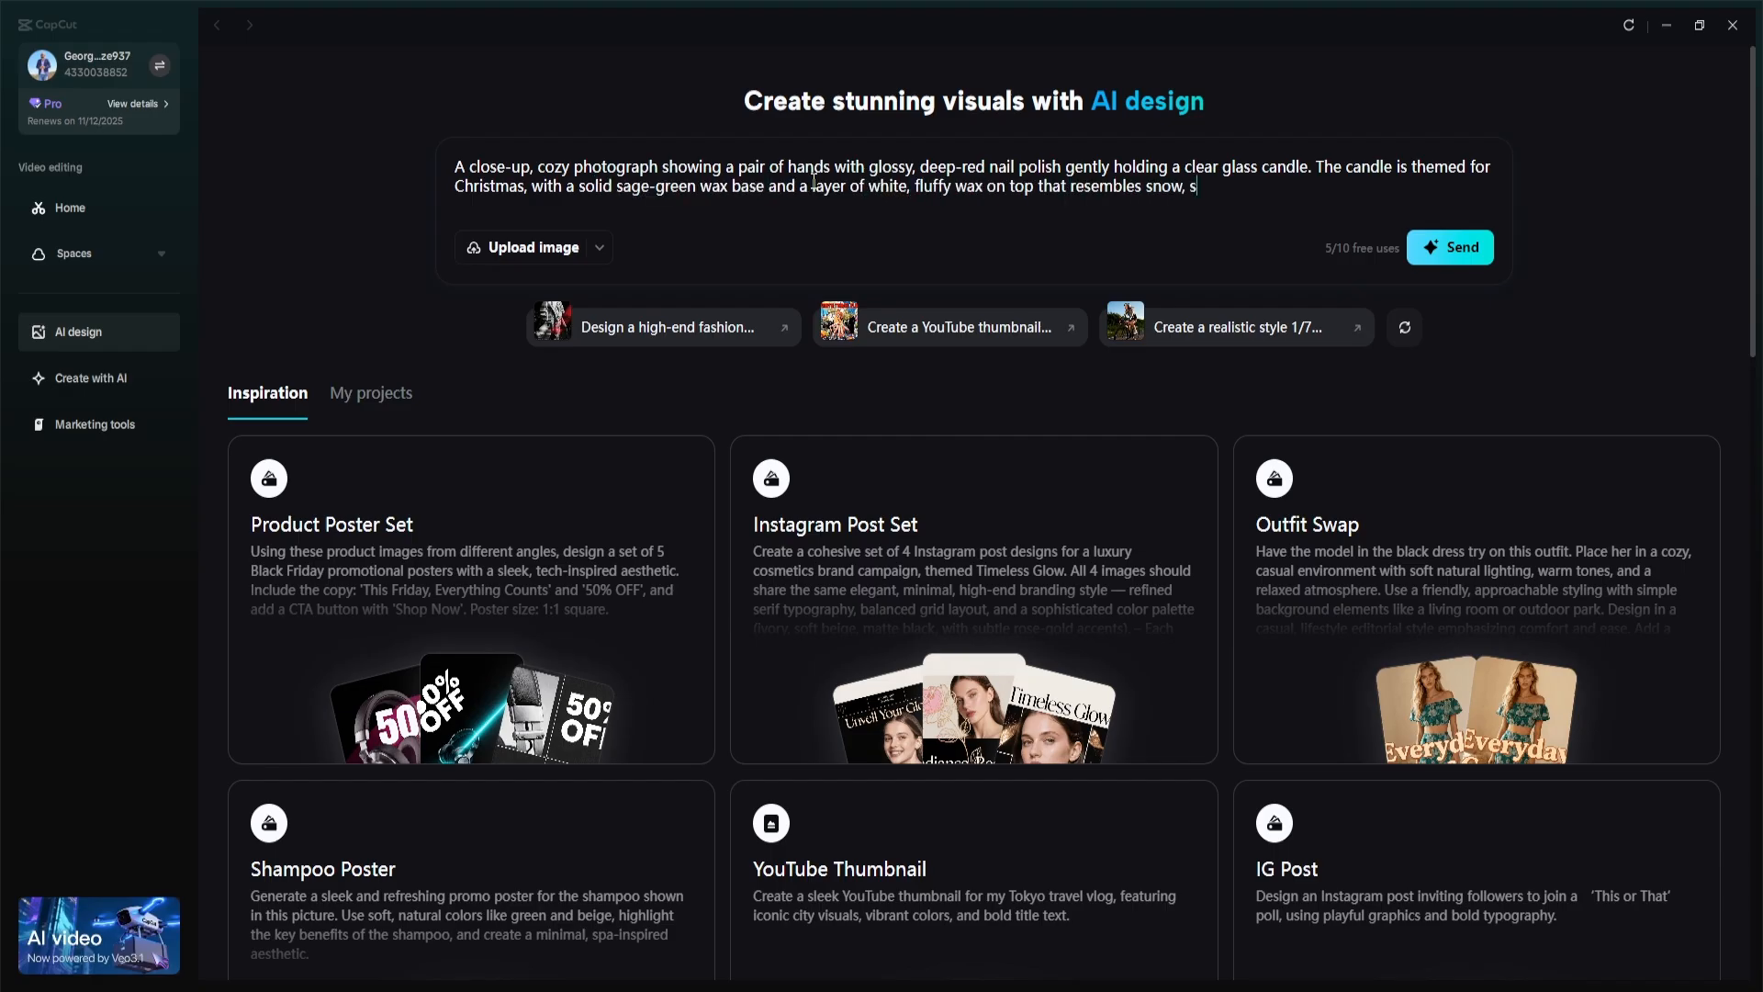
pyautogui.write('prinkled with gold glitter. A small, detailed 3D wax figure of a green Christmas tree rise')
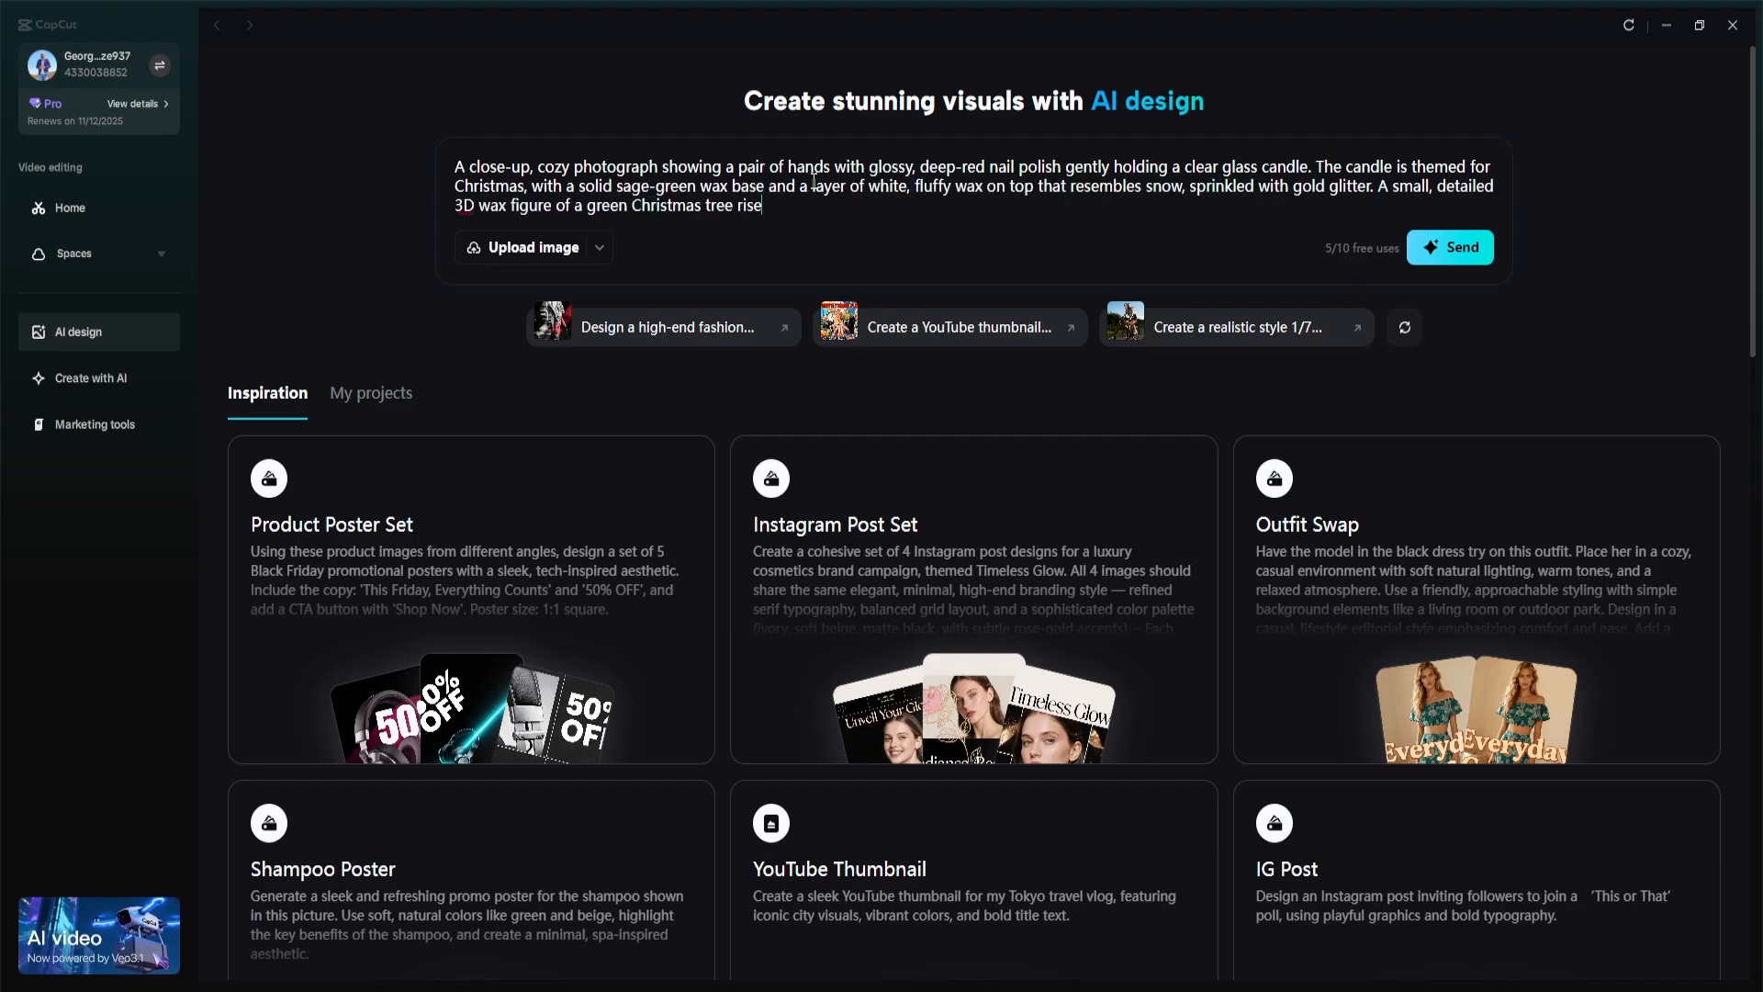
# - Complete the prompt with a lit wick, a green "Evergreen Glow" and "PINE FOREST SCENT" label and a blurred festive background, and generate the image
pyautogui.write('s from the center, and its wick is lit, glowing with a warm flame. A green label on the glass reads "Evergreen Glow" and')
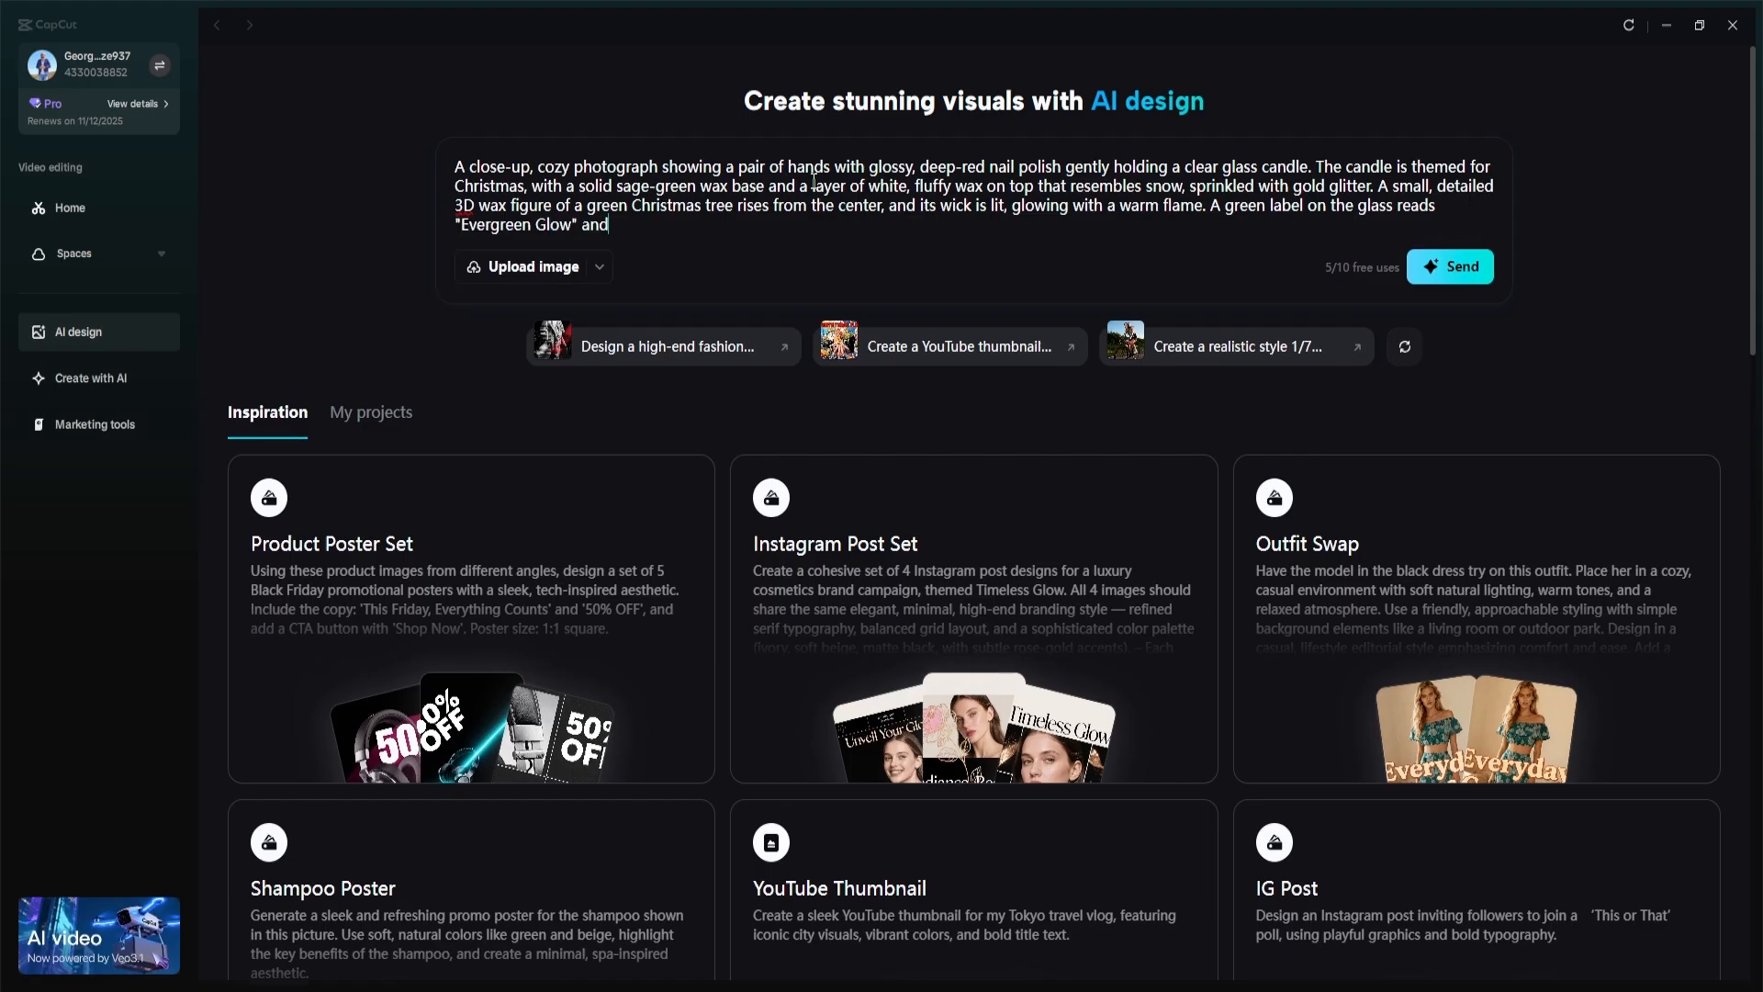
pyautogui.write(' "PINE FOREST SCENT". The background is softly blurred (bokeh), revealing other festive decorations, including a small green tree and a hint')
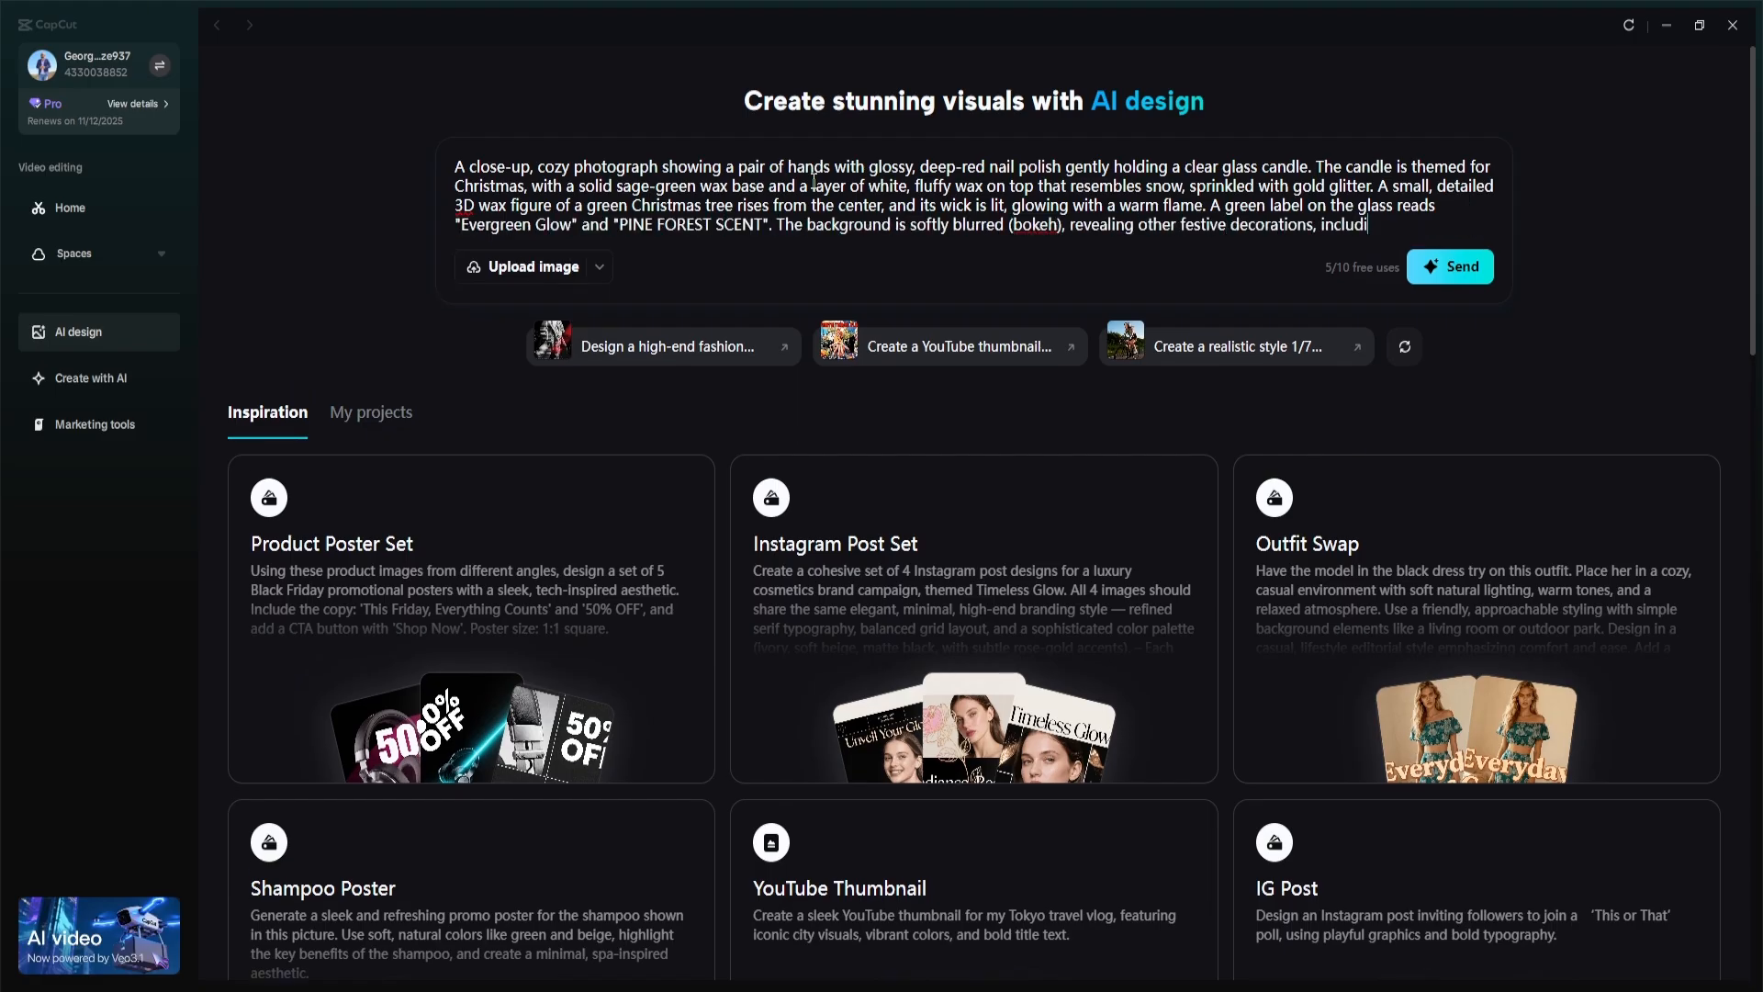
pyautogui.write(' of red plaid, creating a warm and festive holiday atmosphere')
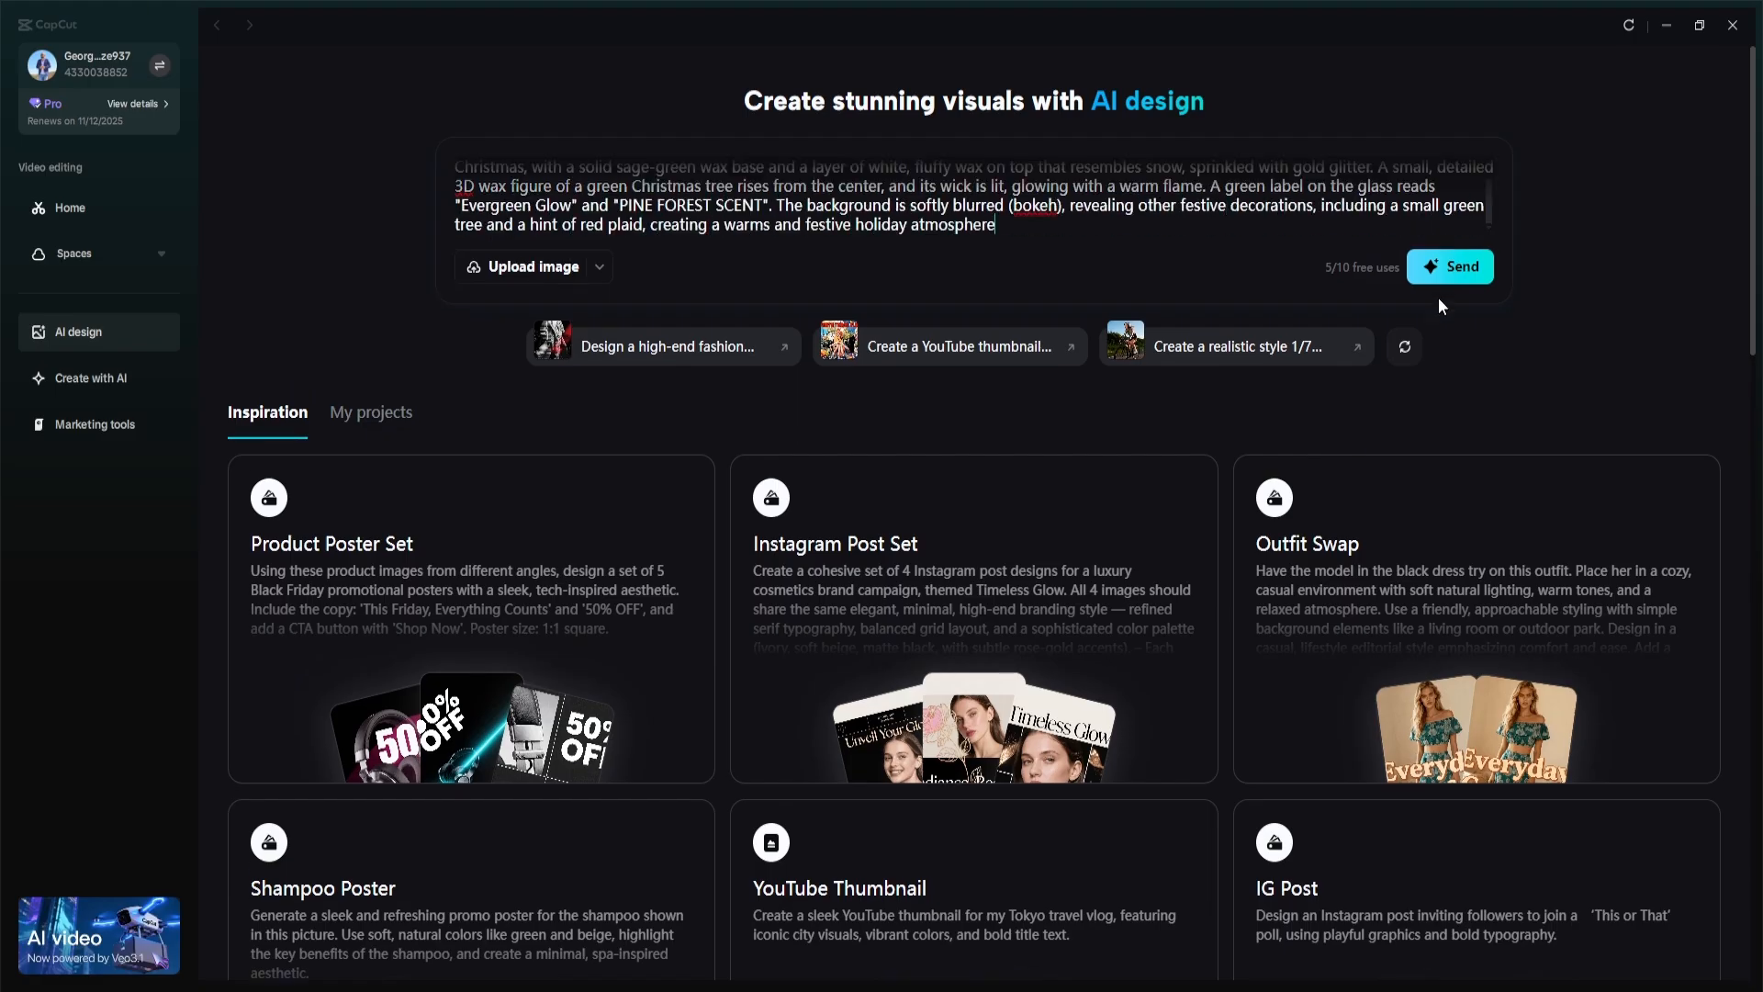
pyautogui.click(1449, 266)
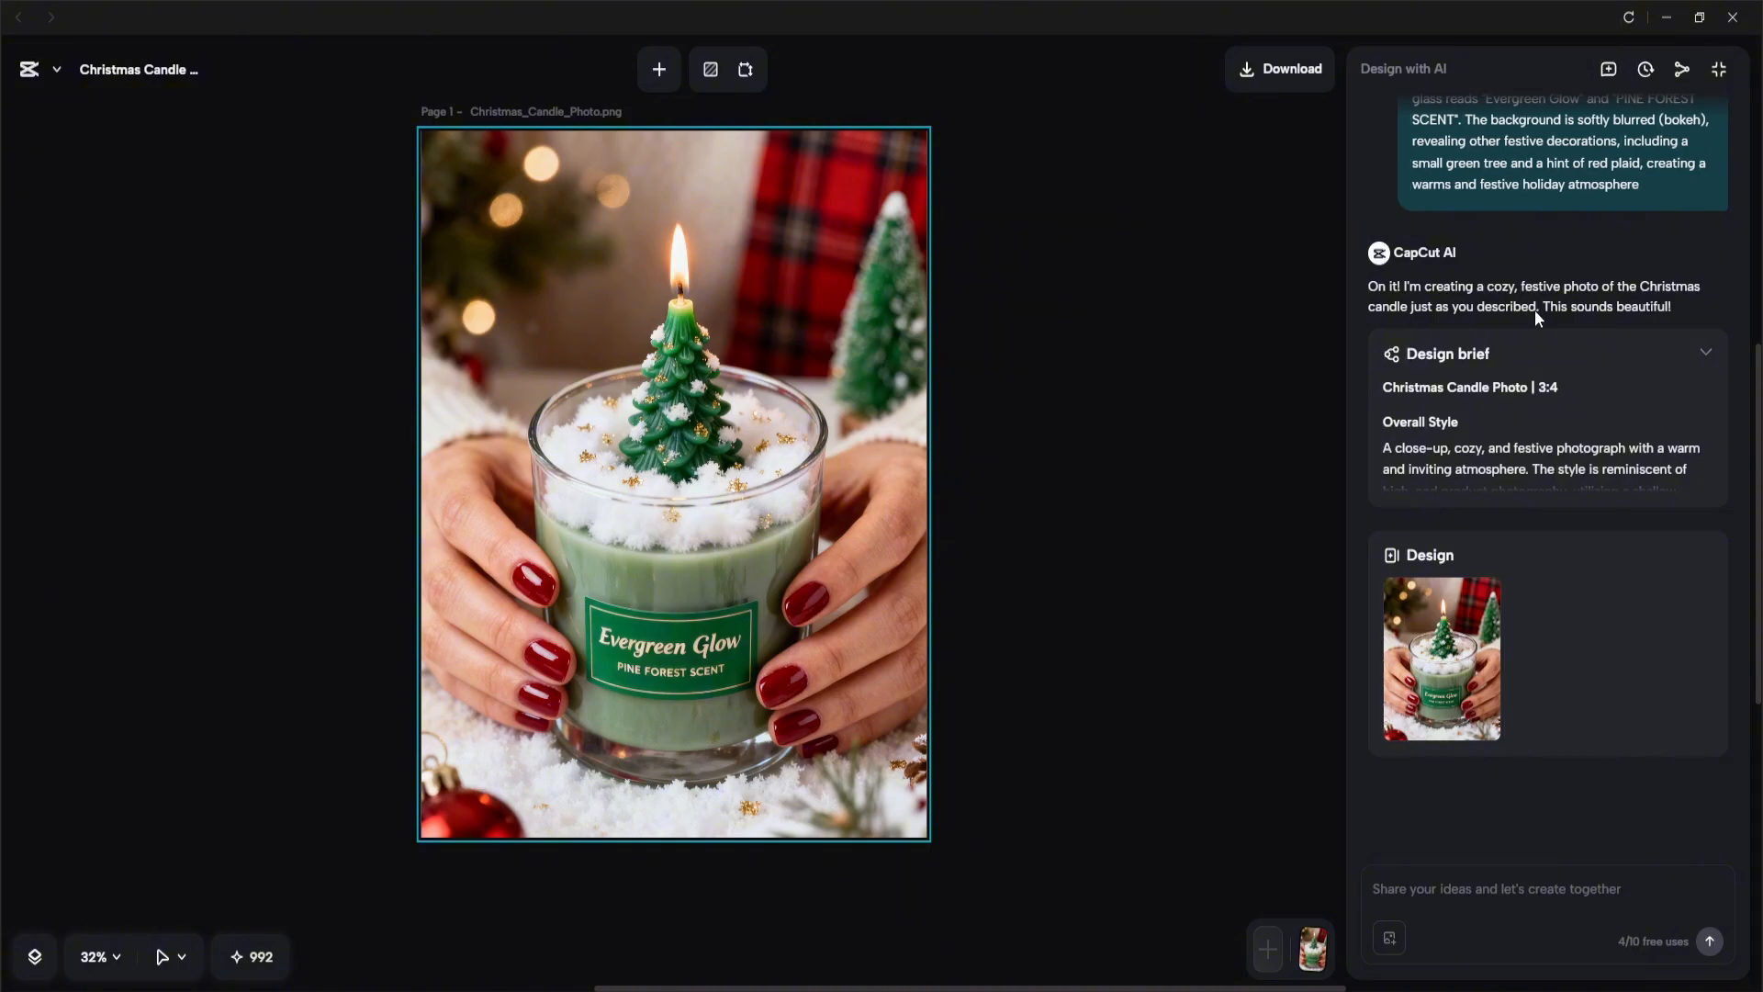
pyautogui.click(867, 466)
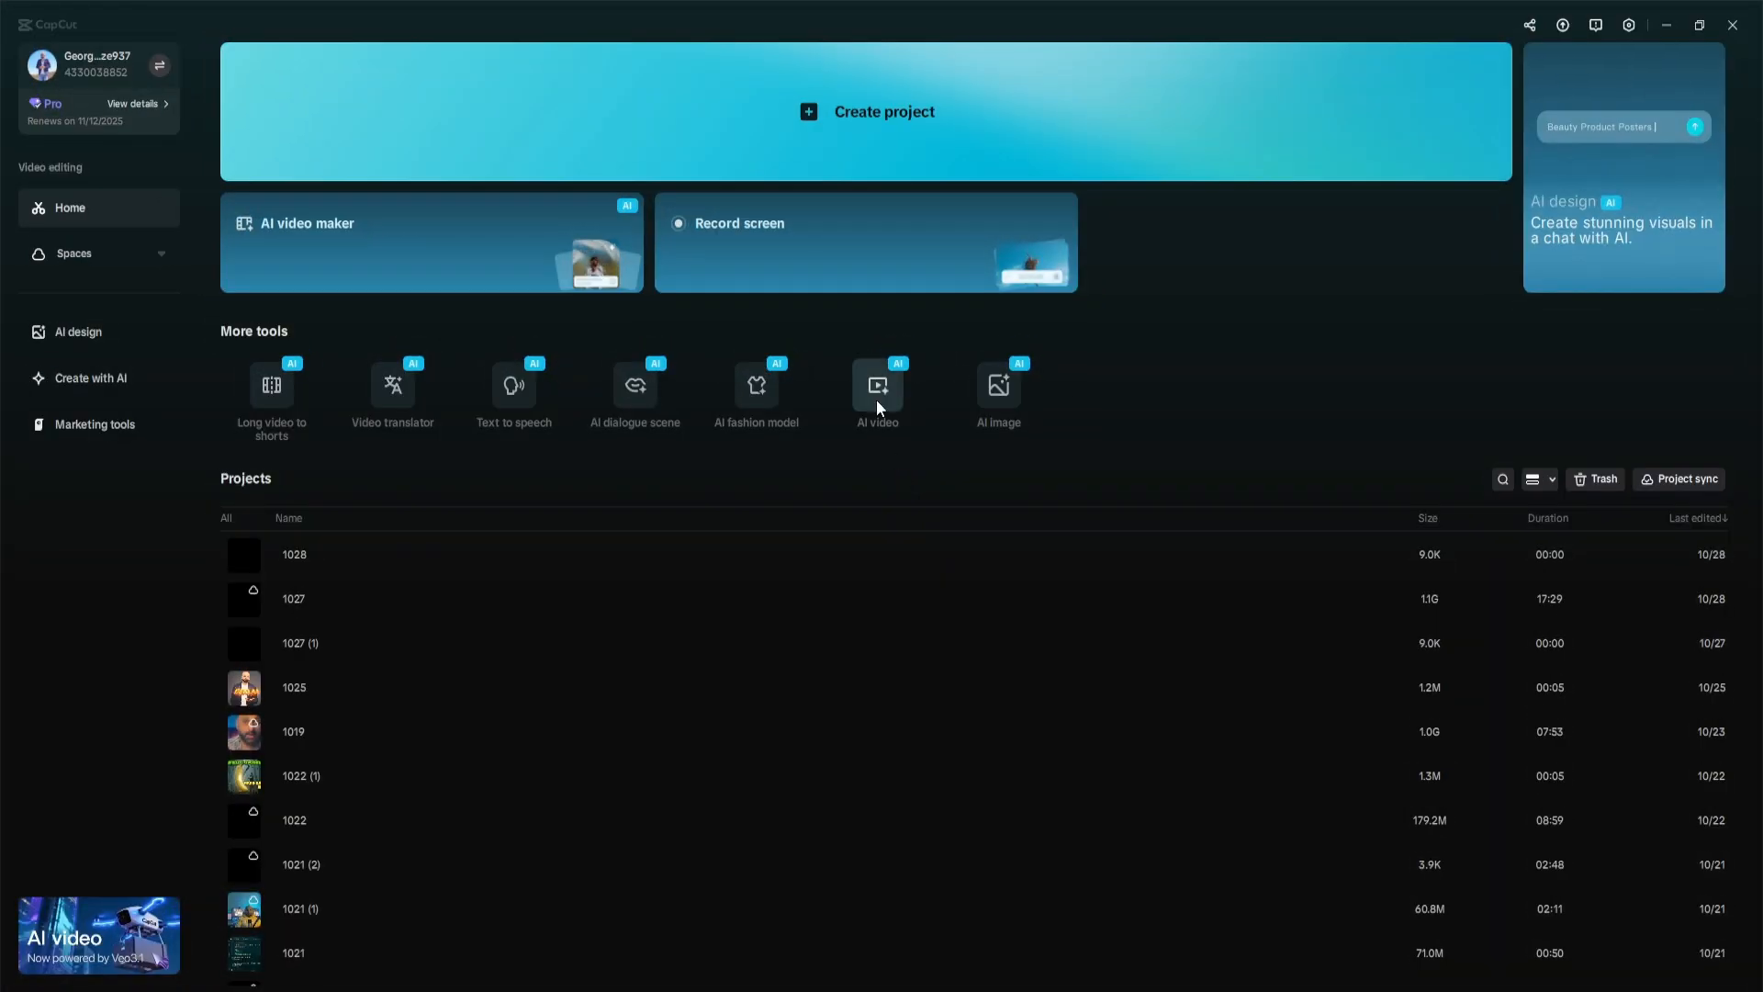
# - Open the AI video tool and review its model, duration and aspect ratio options
pyautogui.click(873, 388)
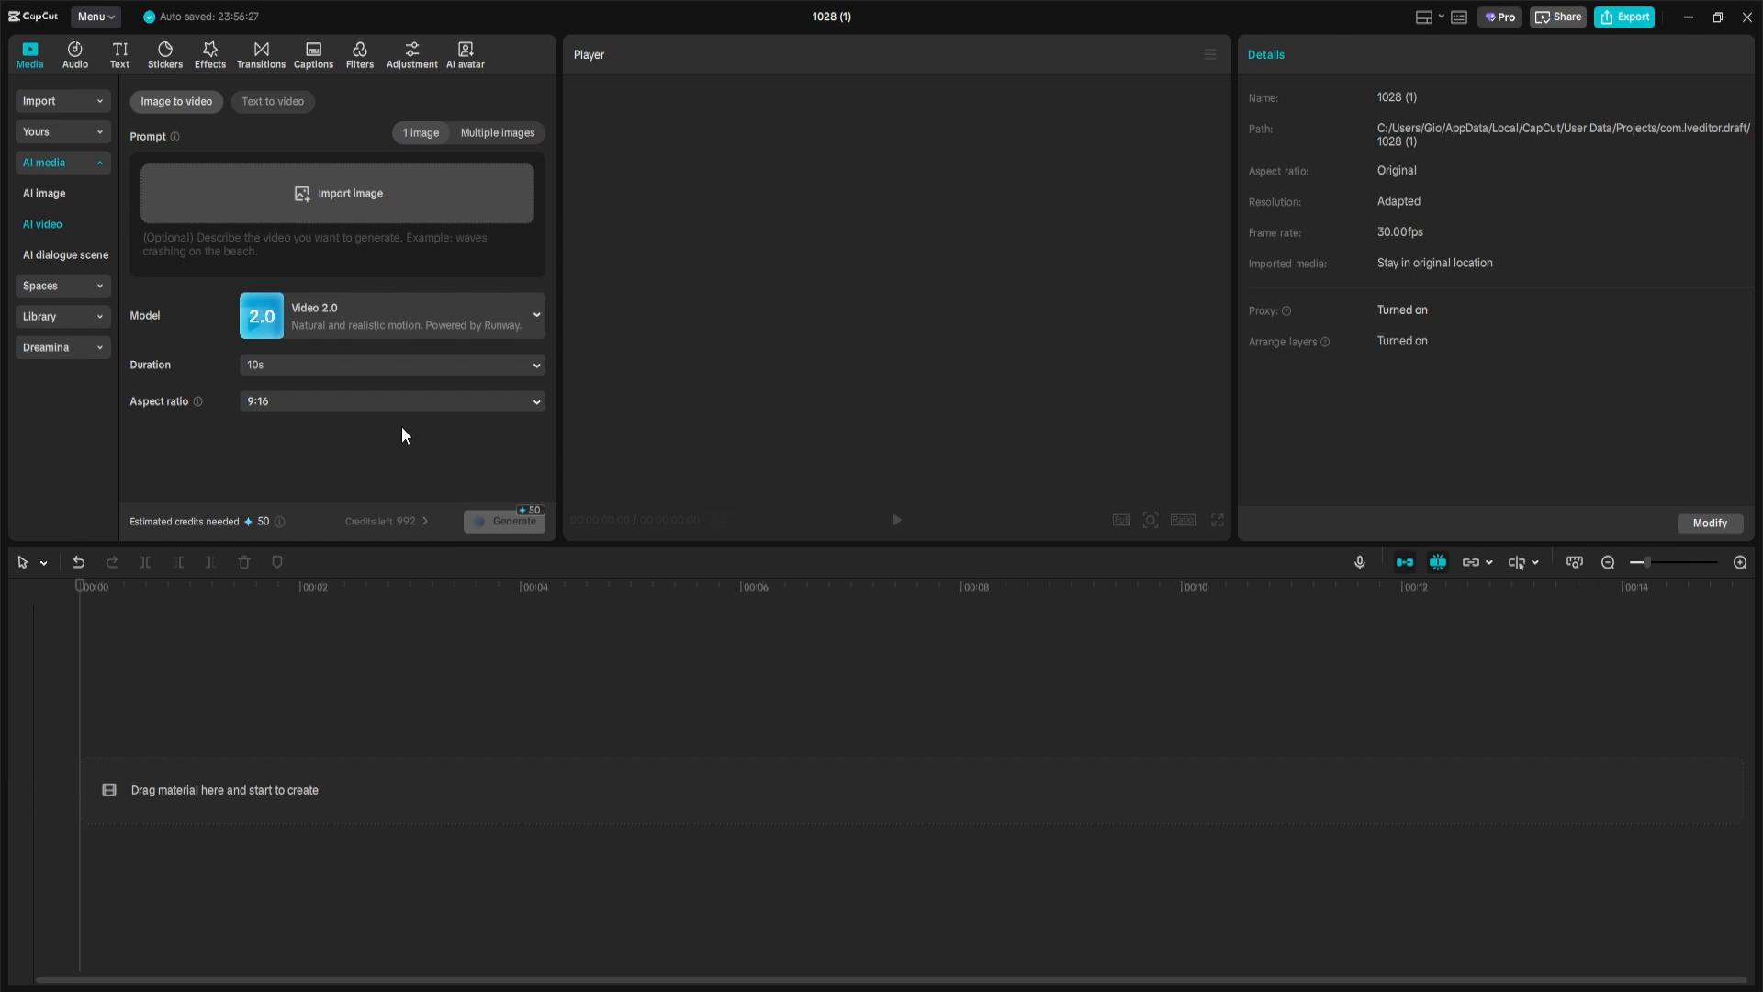
pyautogui.click(349, 312)
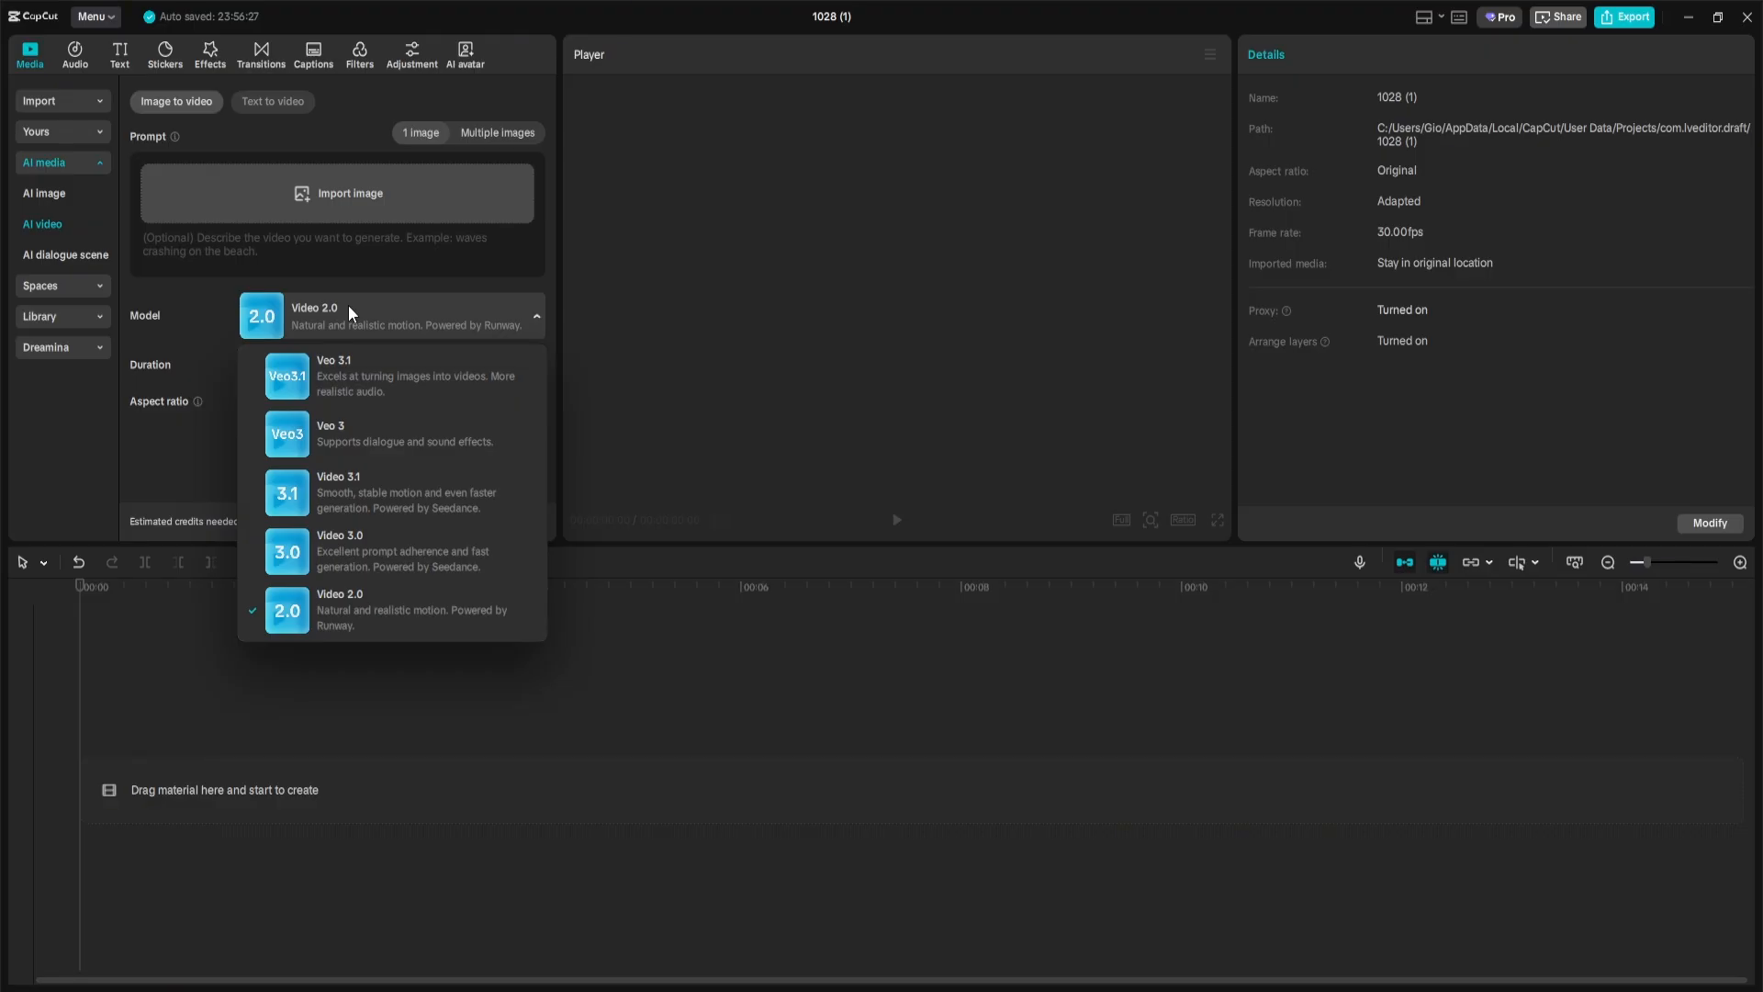
pyautogui.click(349, 304)
pyautogui.click(336, 367)
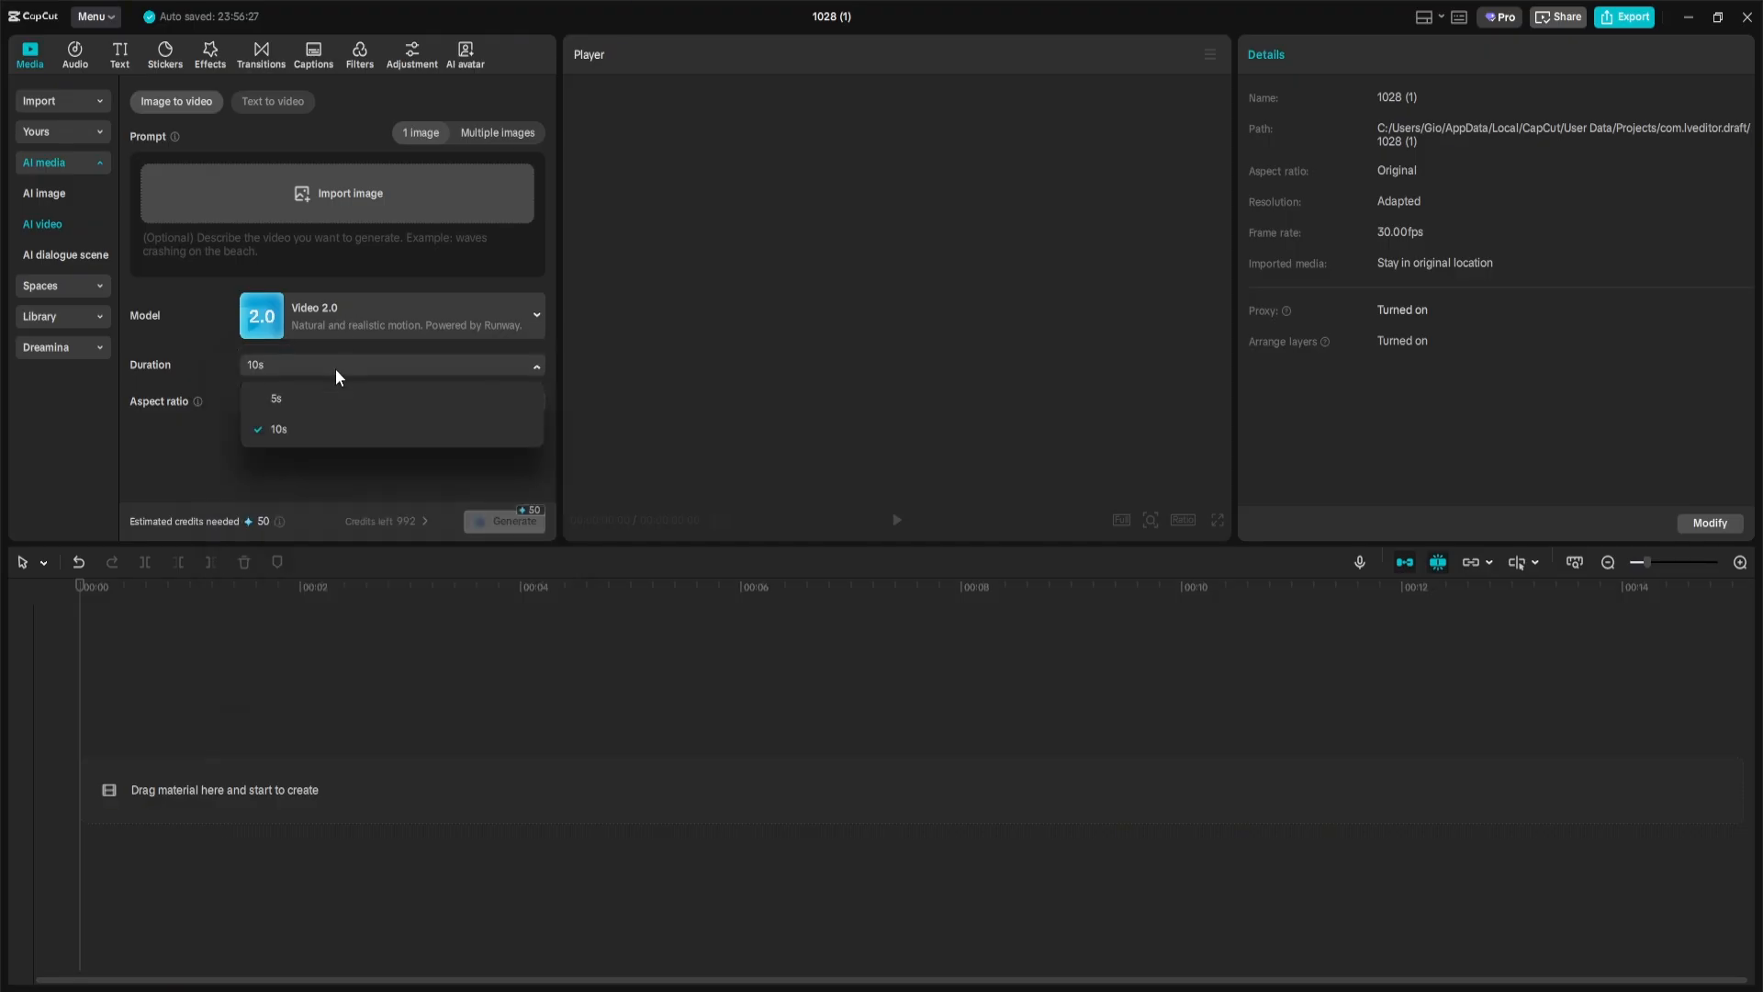
pyautogui.click(335, 368)
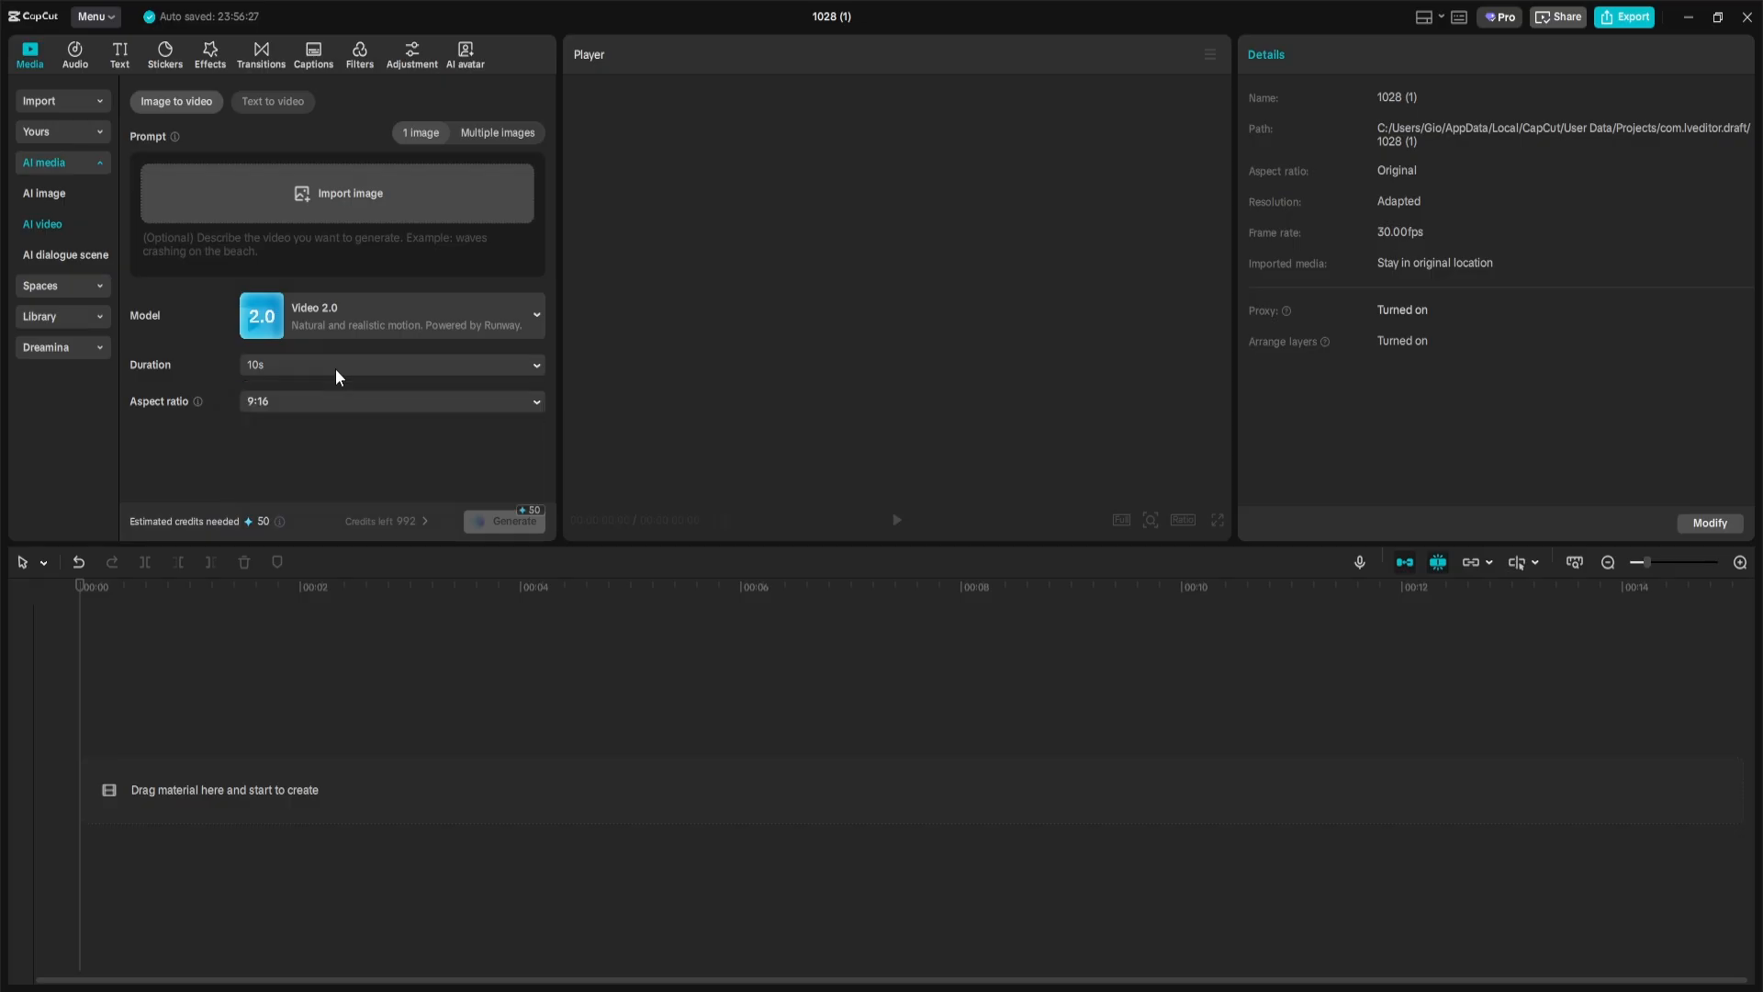
pyautogui.click(328, 400)
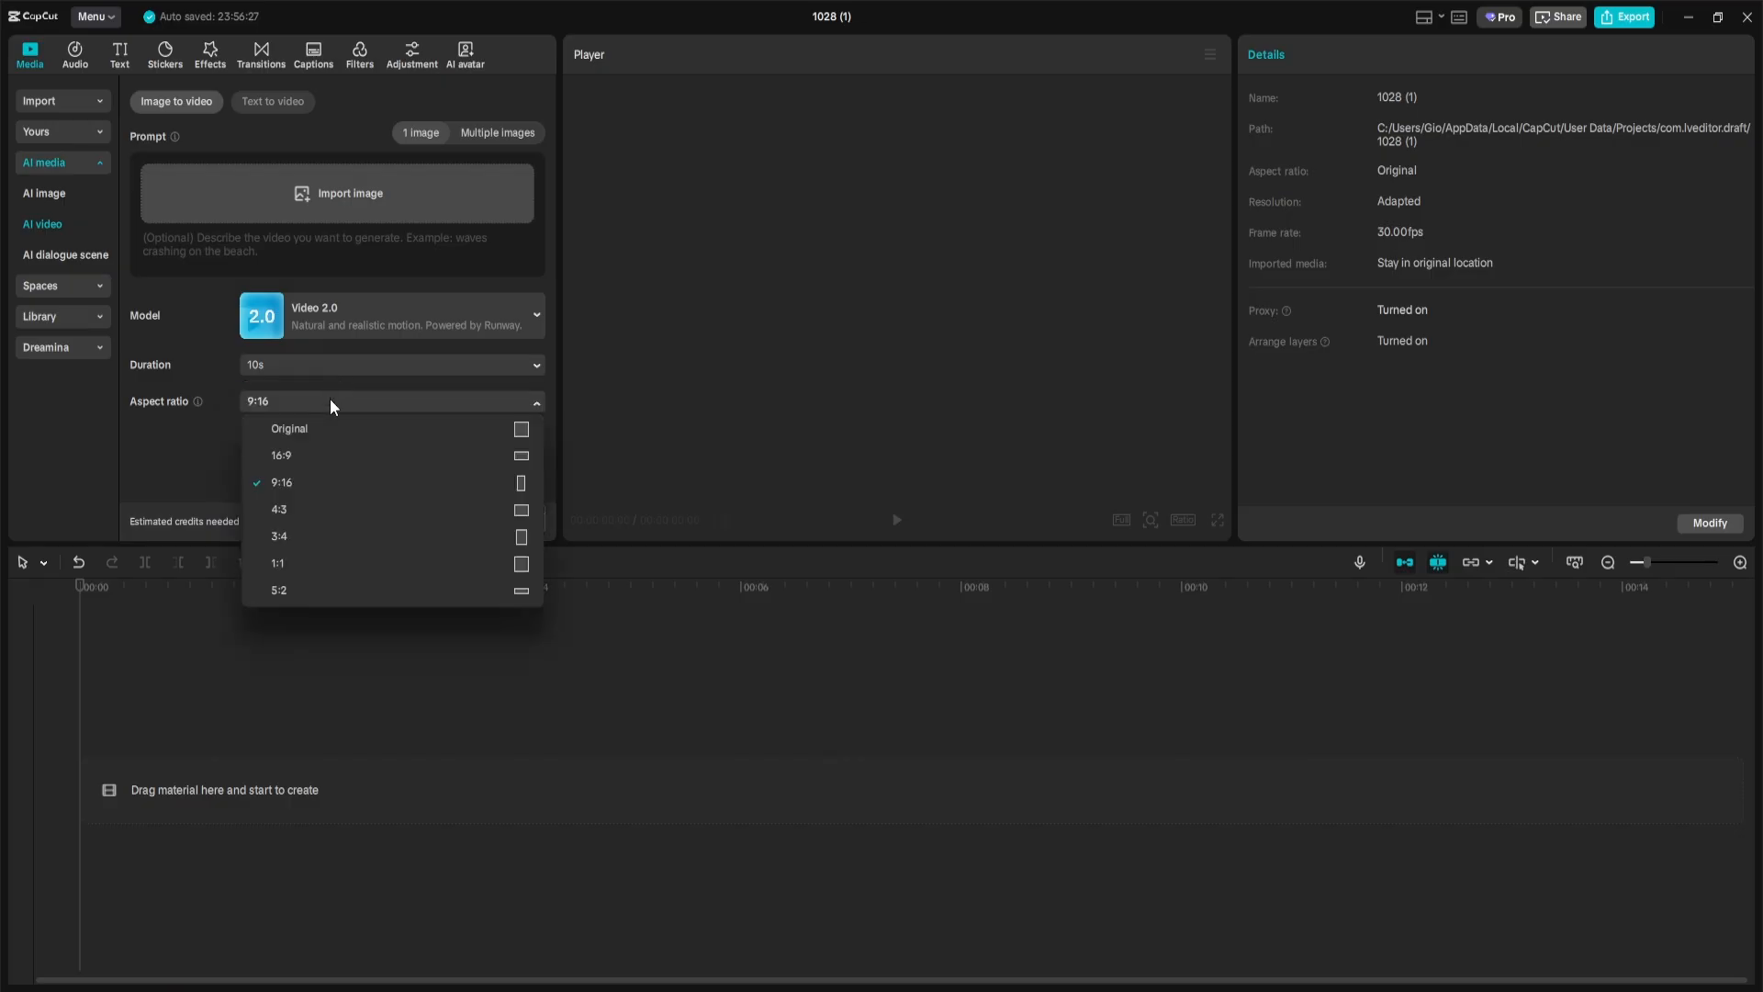
pyautogui.click(329, 398)
# - Set the video model to Veo 3.1 and import the Christmas candle image as the source for the AI video
pyautogui.click(328, 313)
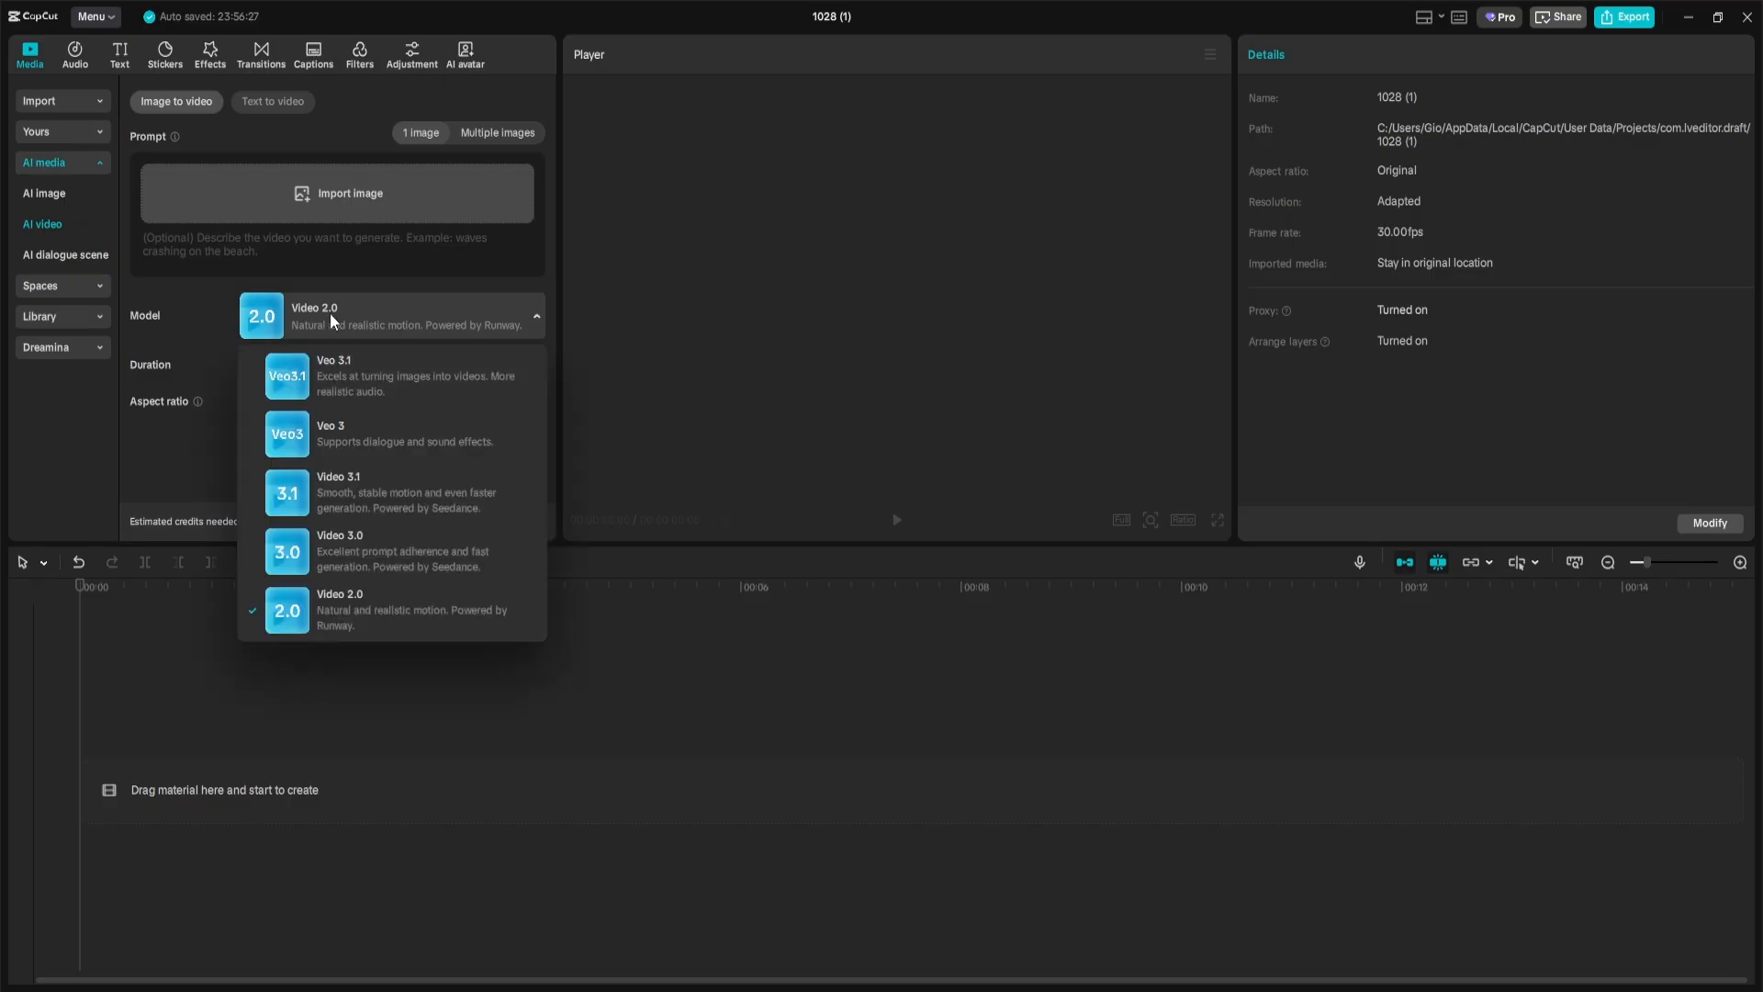
pyautogui.click(384, 386)
pyautogui.click(354, 211)
pyautogui.doubleClick(213, 185)
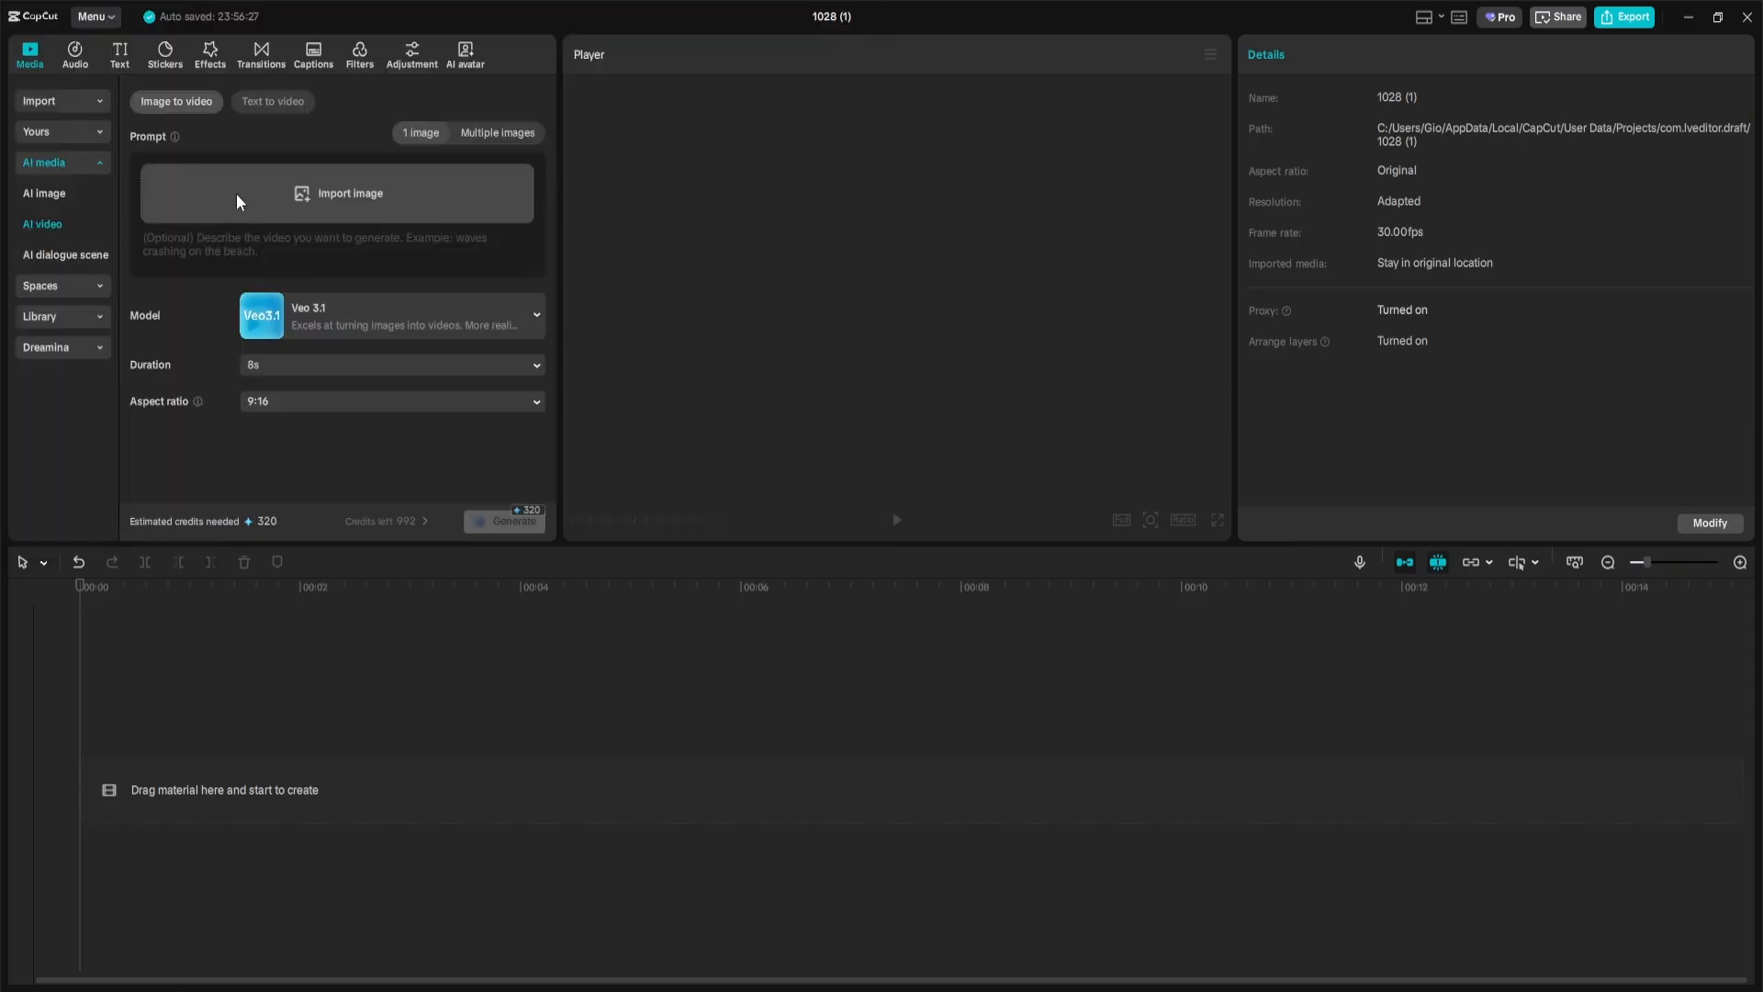
# - Write a prompt for a subtle cinemagraph with the hands holding the candle drifting very gently and the flame flickering softly and naturally
pyautogui.click(349, 234)
pyautogui.write('Create a subtle')
pyautogui.write(' cinemagraph. the')
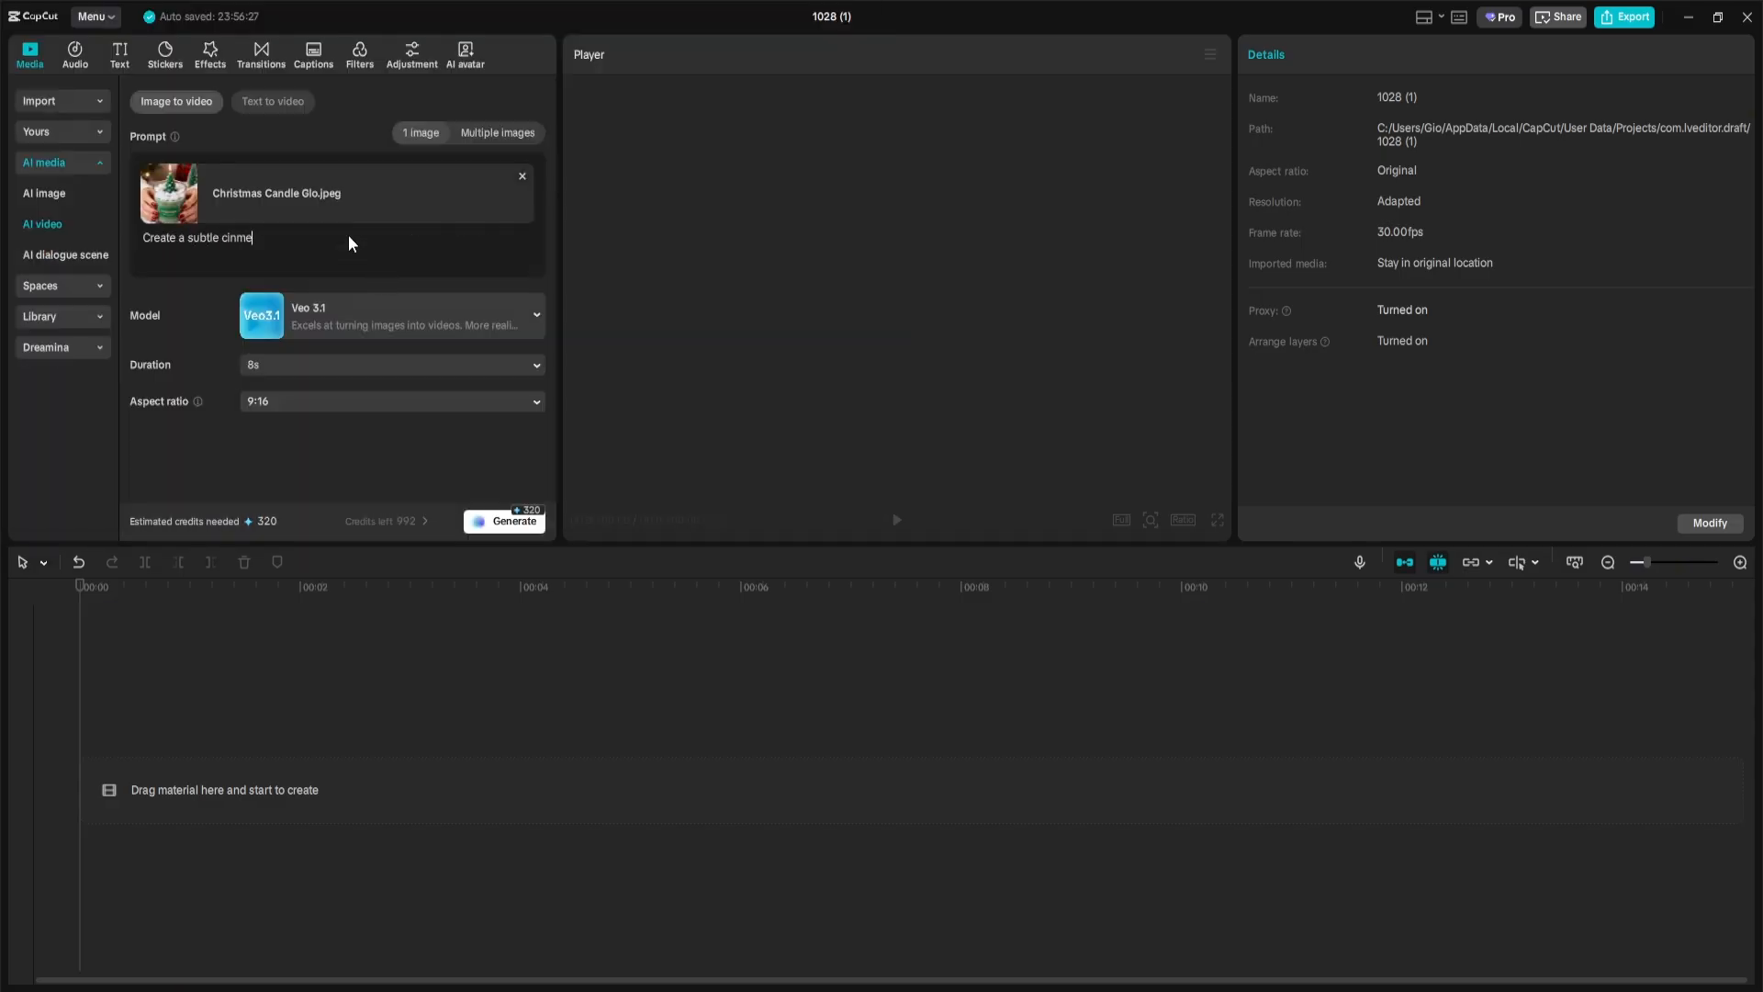
pyautogui.write(' hands holding the candle have a very slight, gentle drift. The candle flame fl')
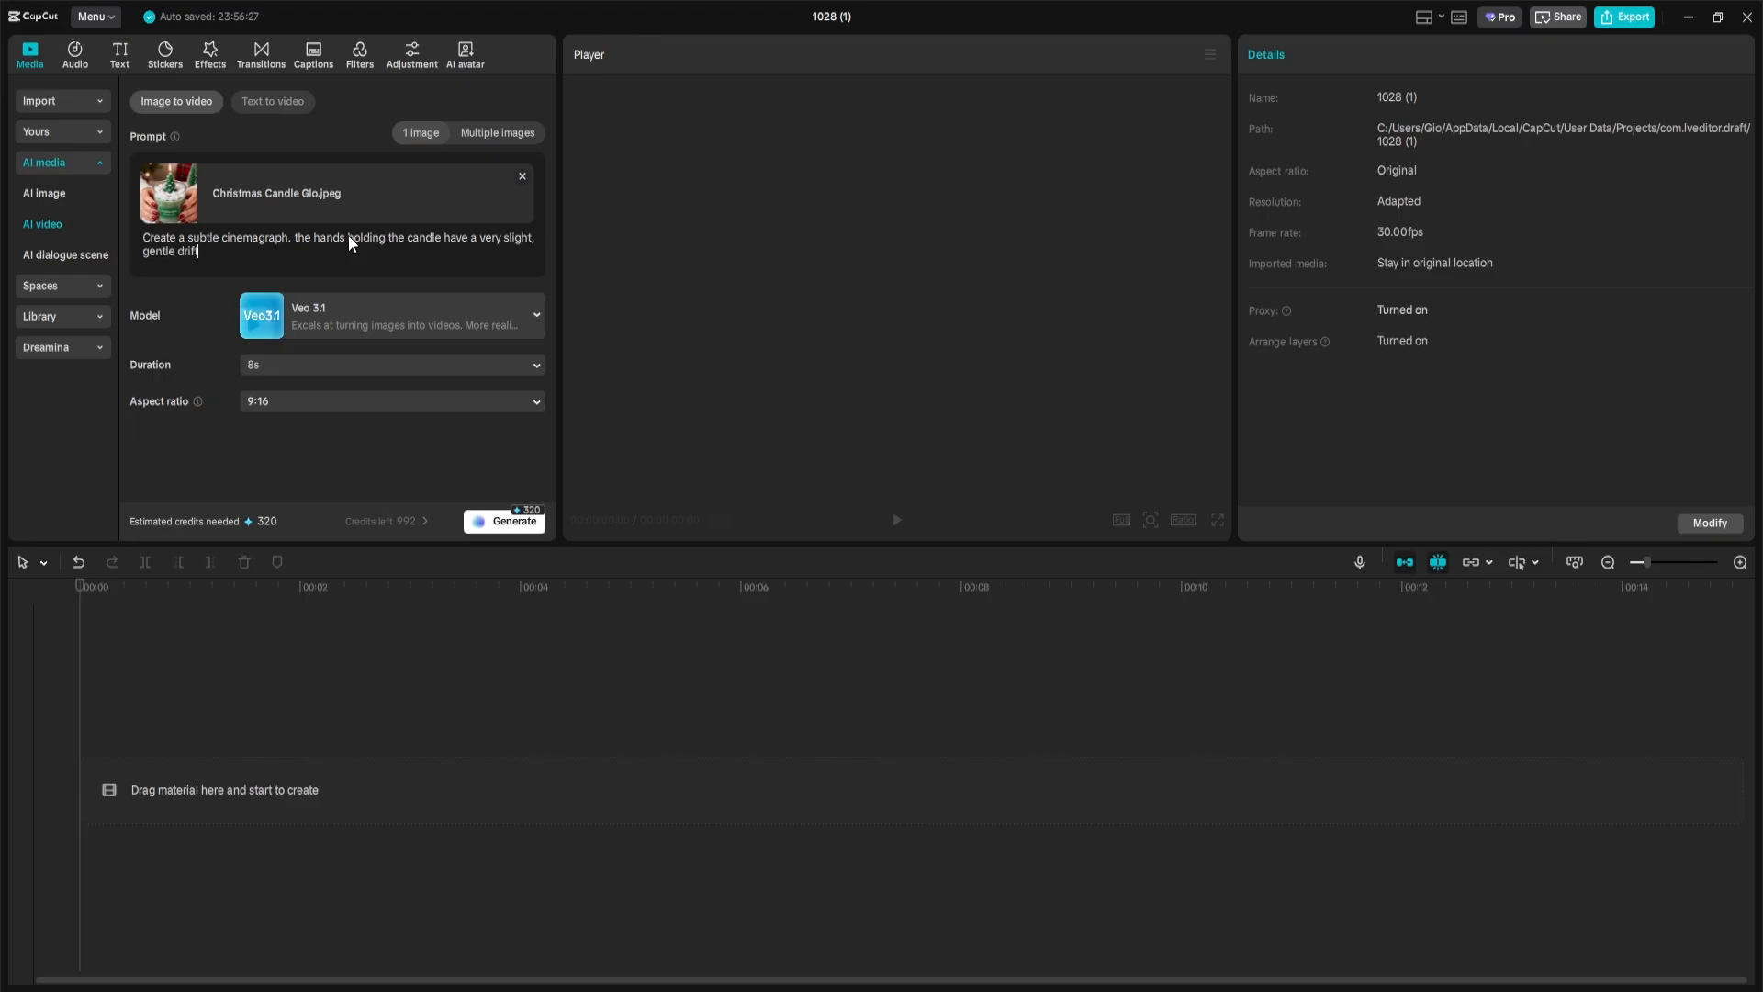
pyautogui.write('ickers softly and naturally')
# - Generate the candle video, accepting the credit charge, and play back the resulting clip
pyautogui.click(504, 520)
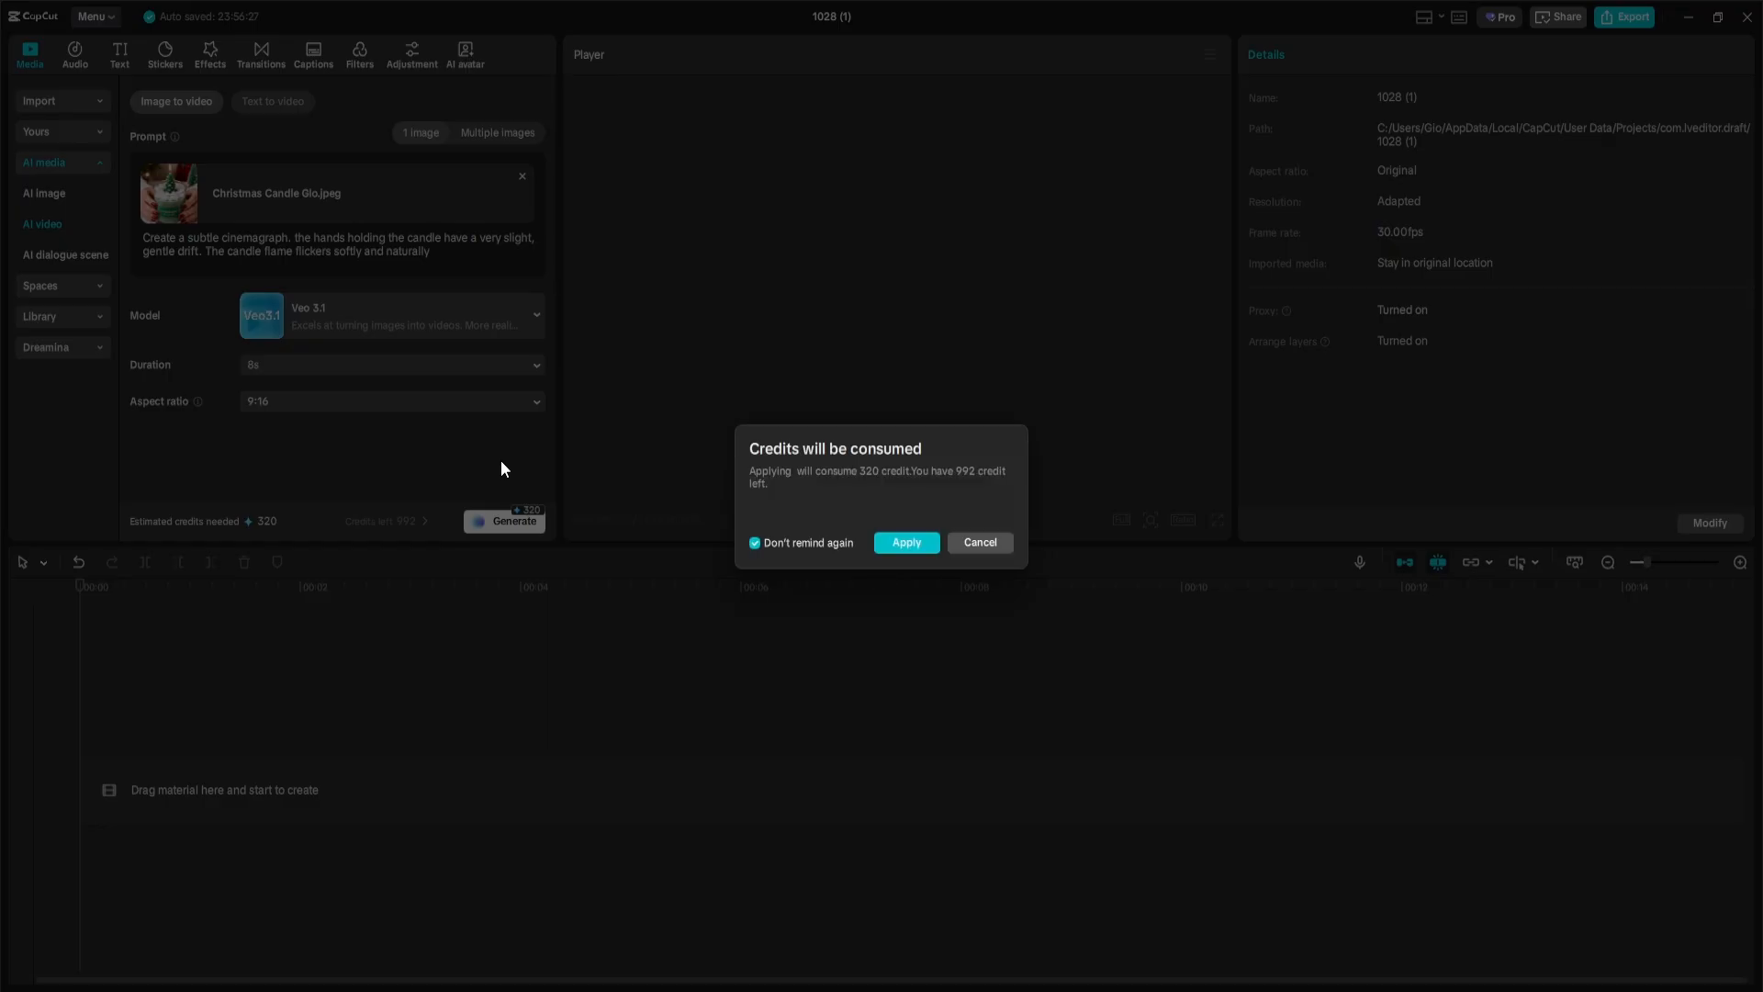
pyautogui.click(926, 545)
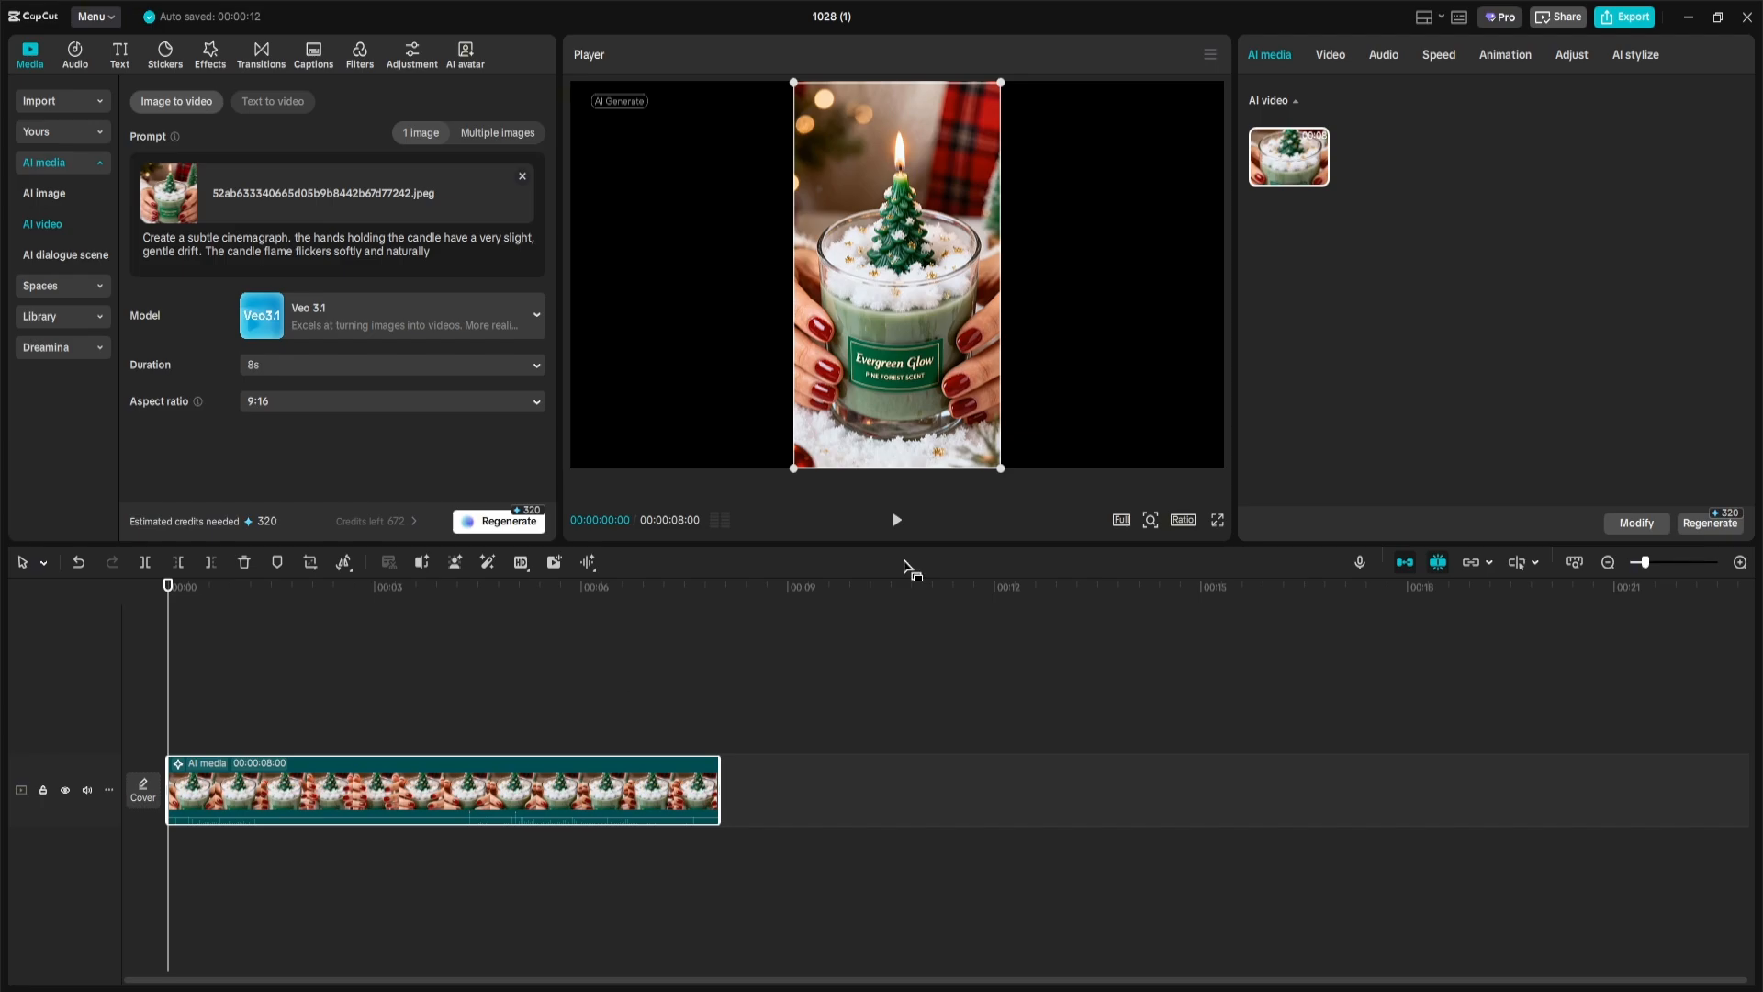
pyautogui.click(897, 520)
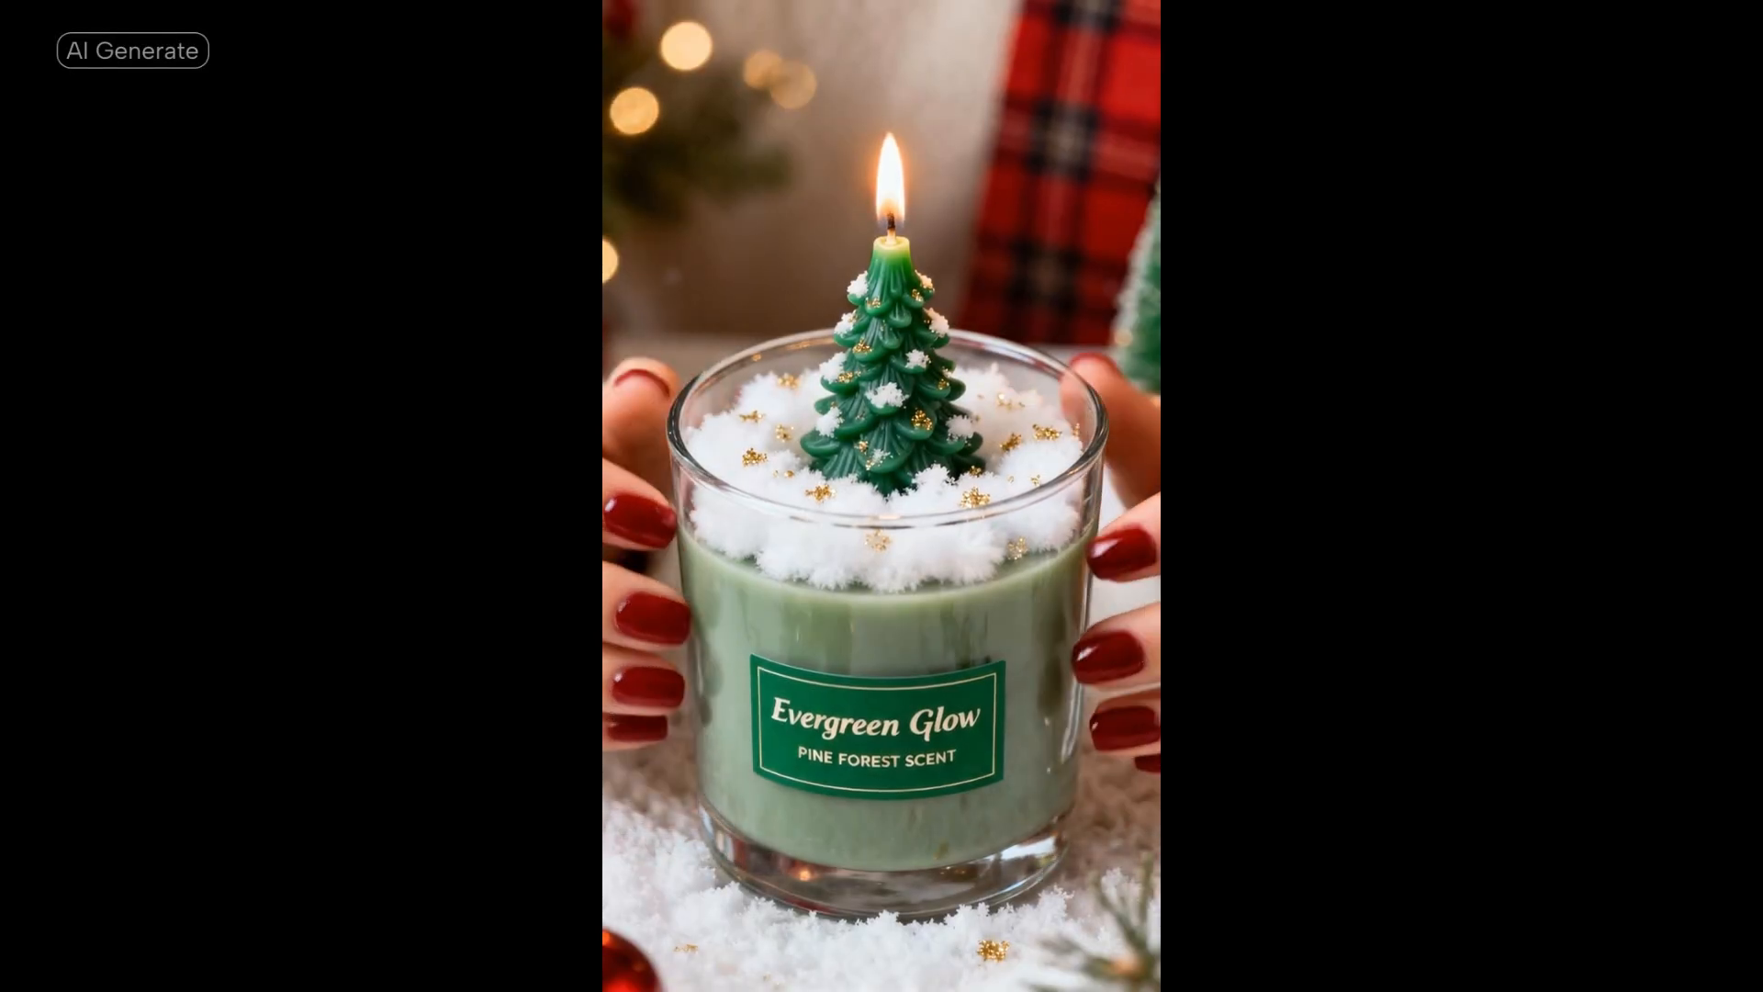
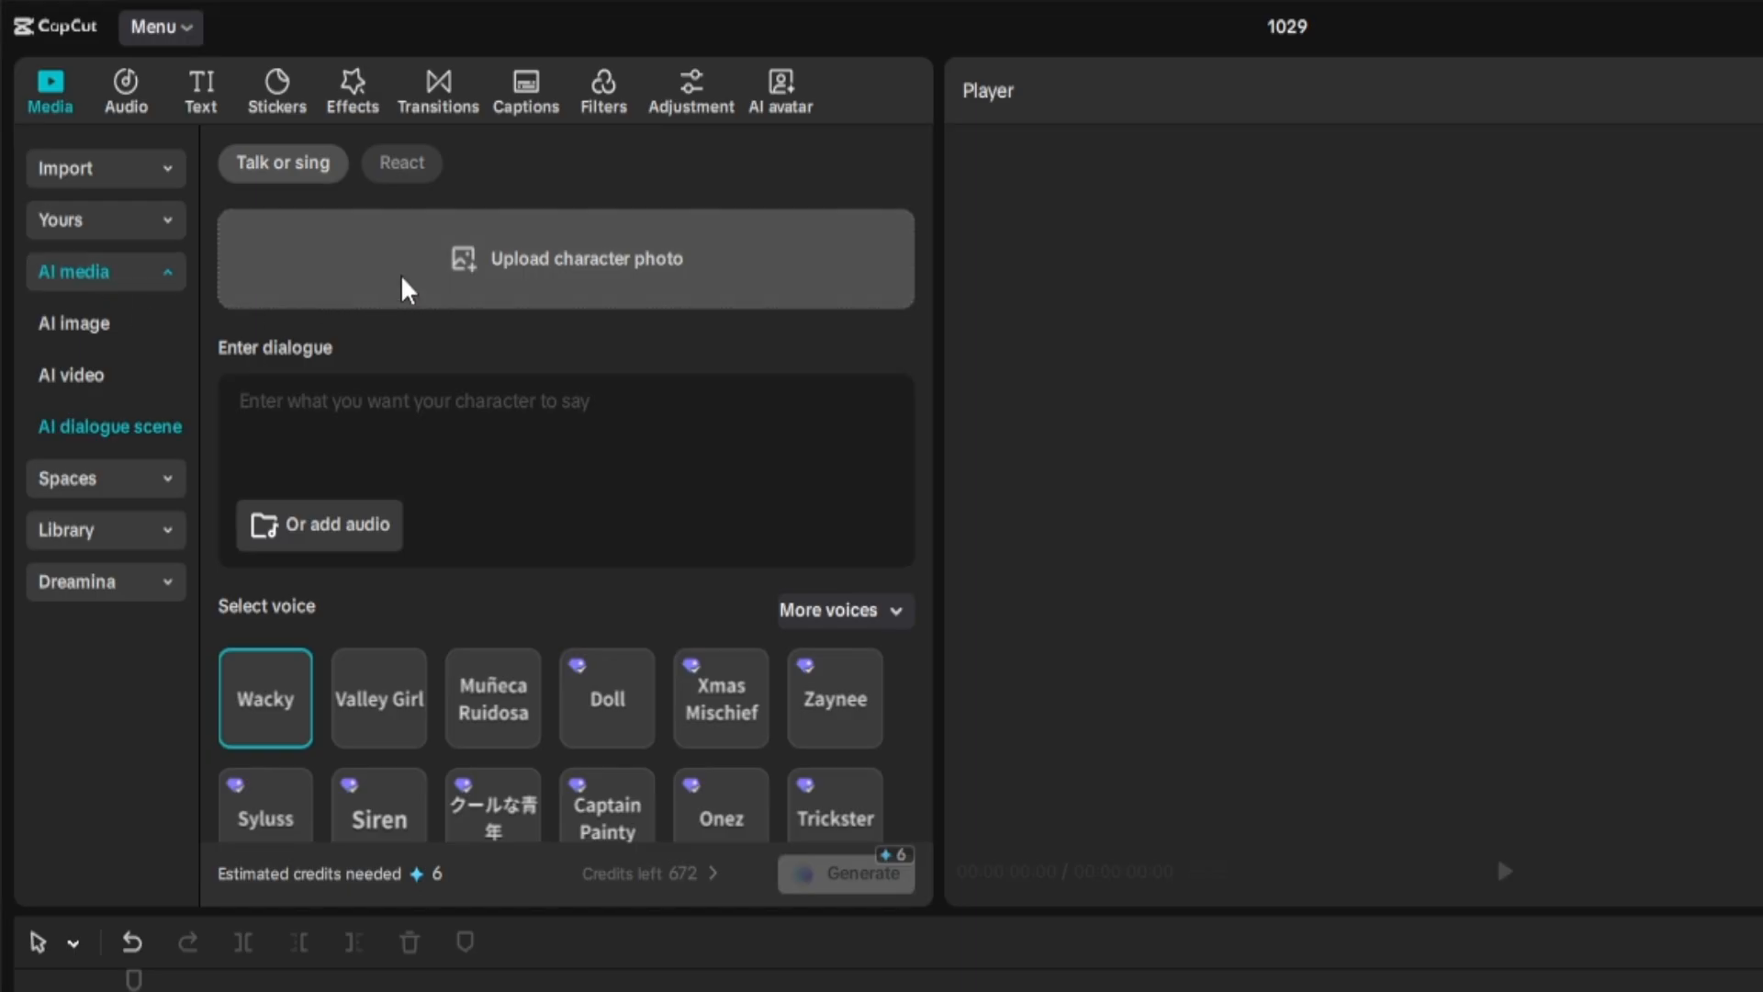
# - Browse the trending AI avatars, preview the Liliana-Lifestyle avatar and view its speech options
pyautogui.click(779, 124)
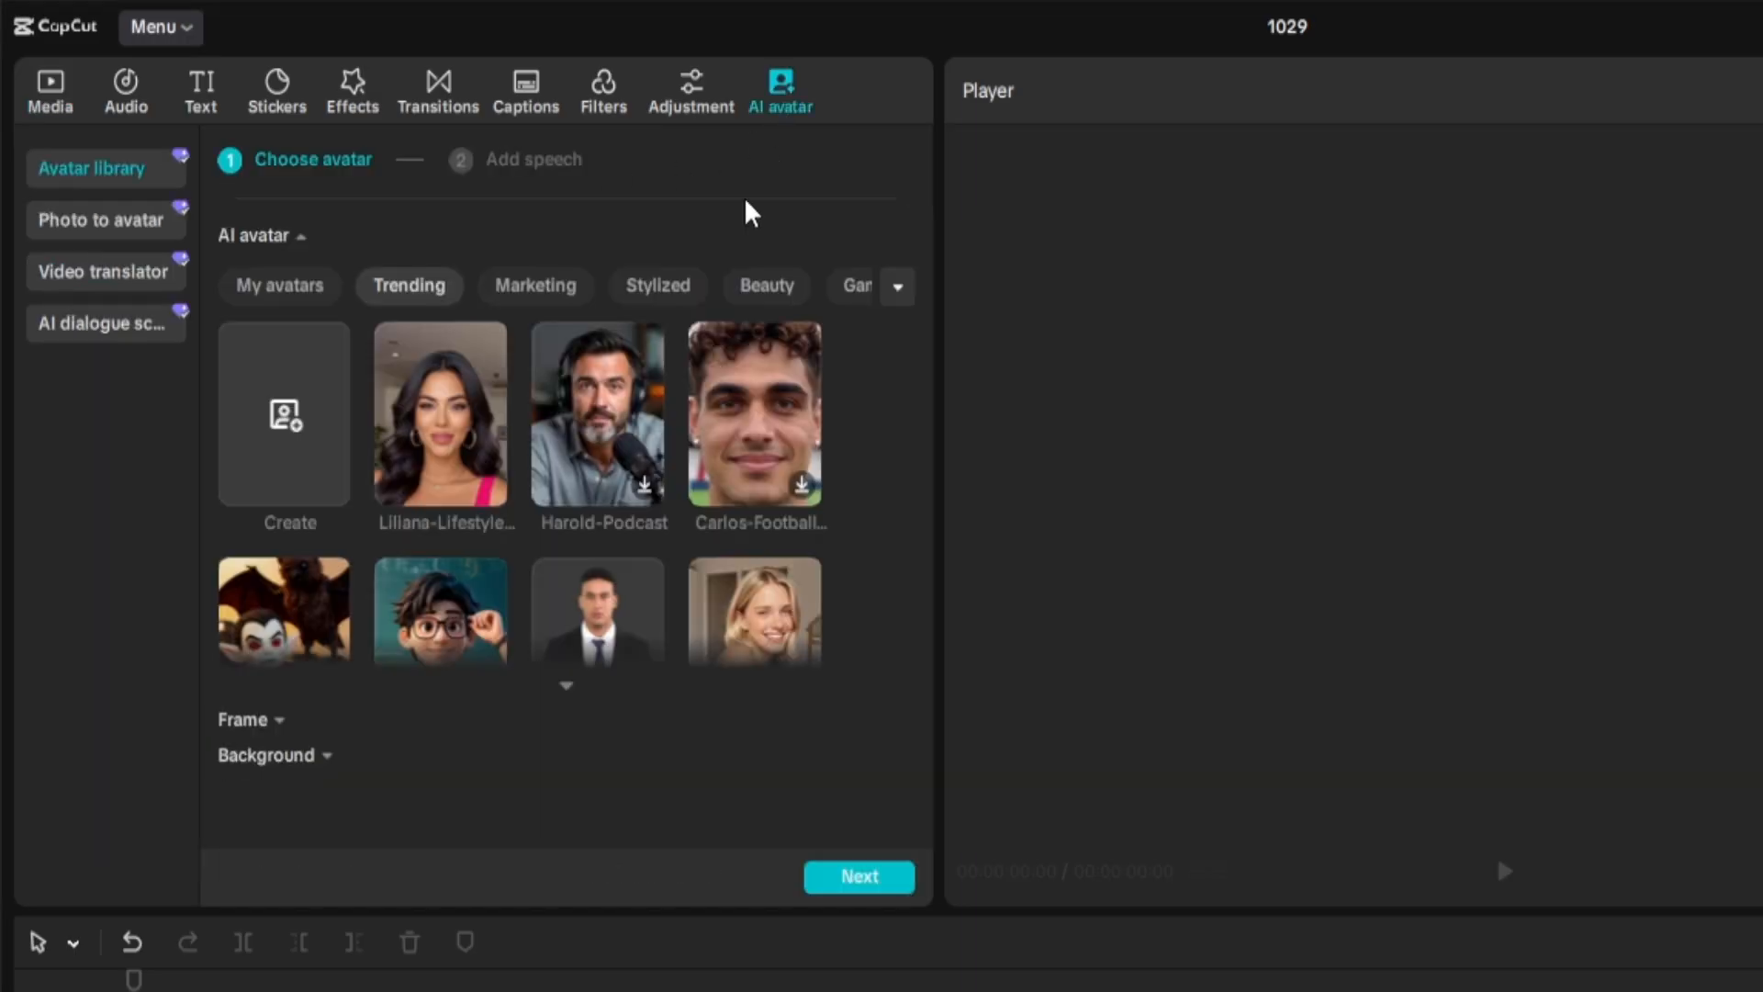
pyautogui.click(568, 680)
pyautogui.scroll(-10, 619, 583)
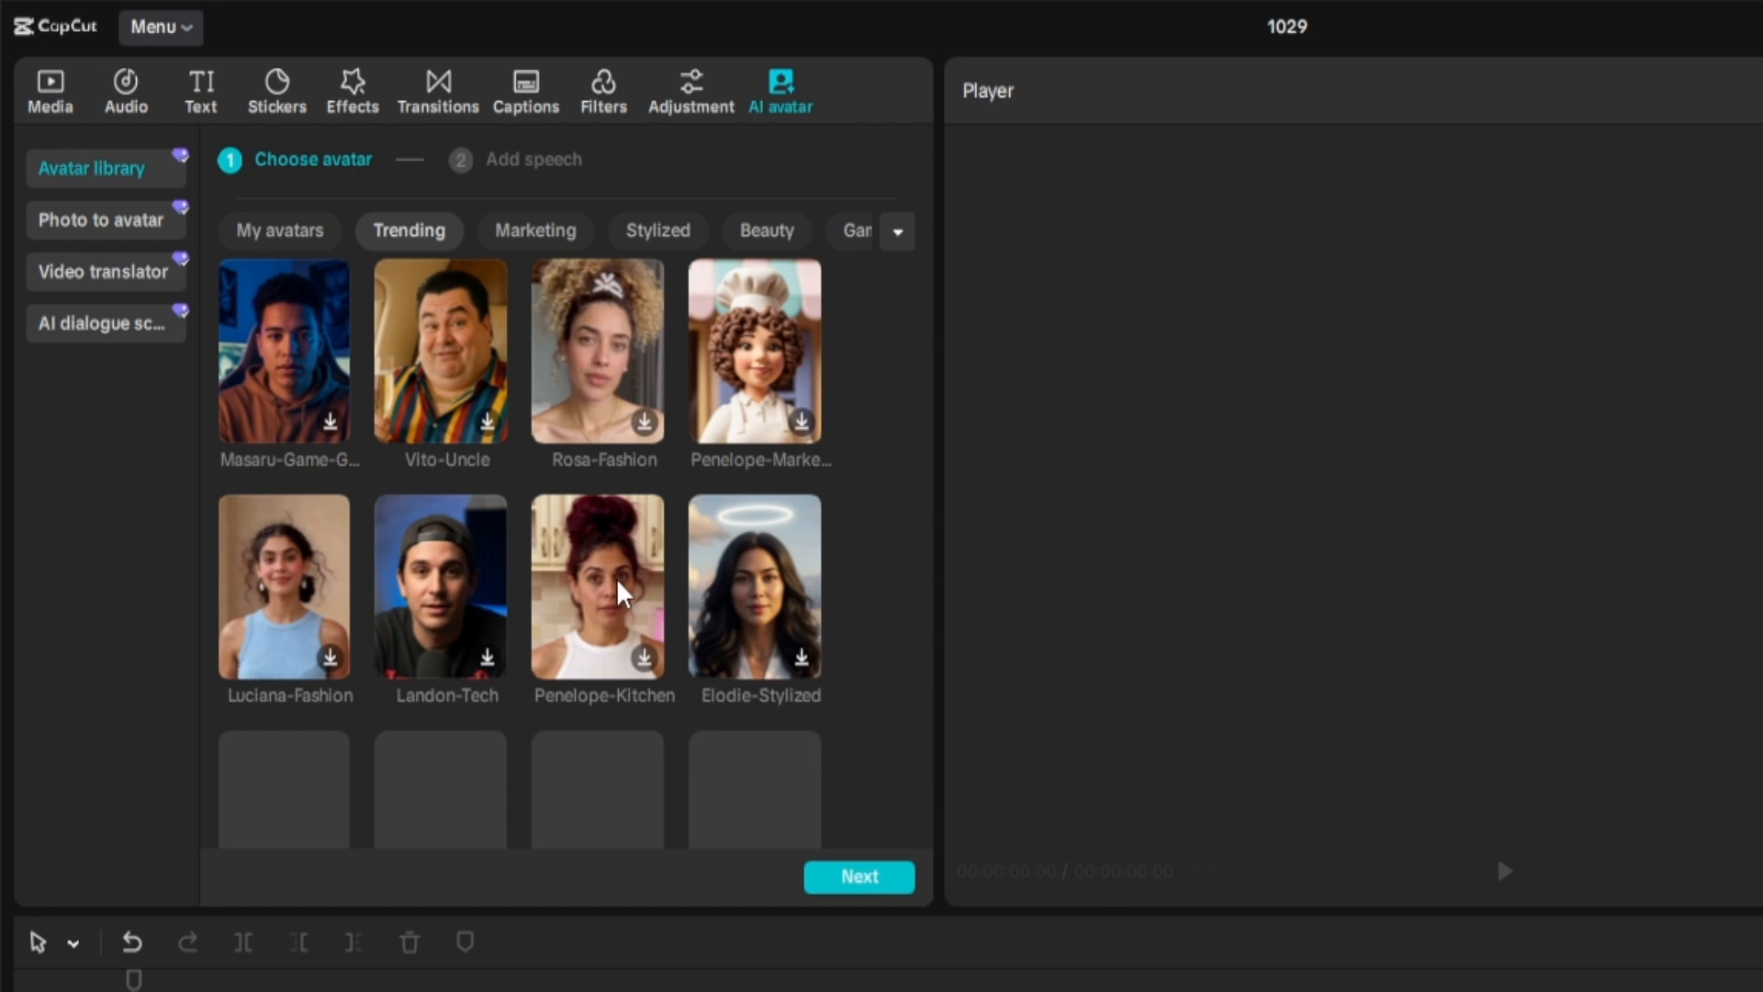
pyautogui.scroll(10, 624, 592)
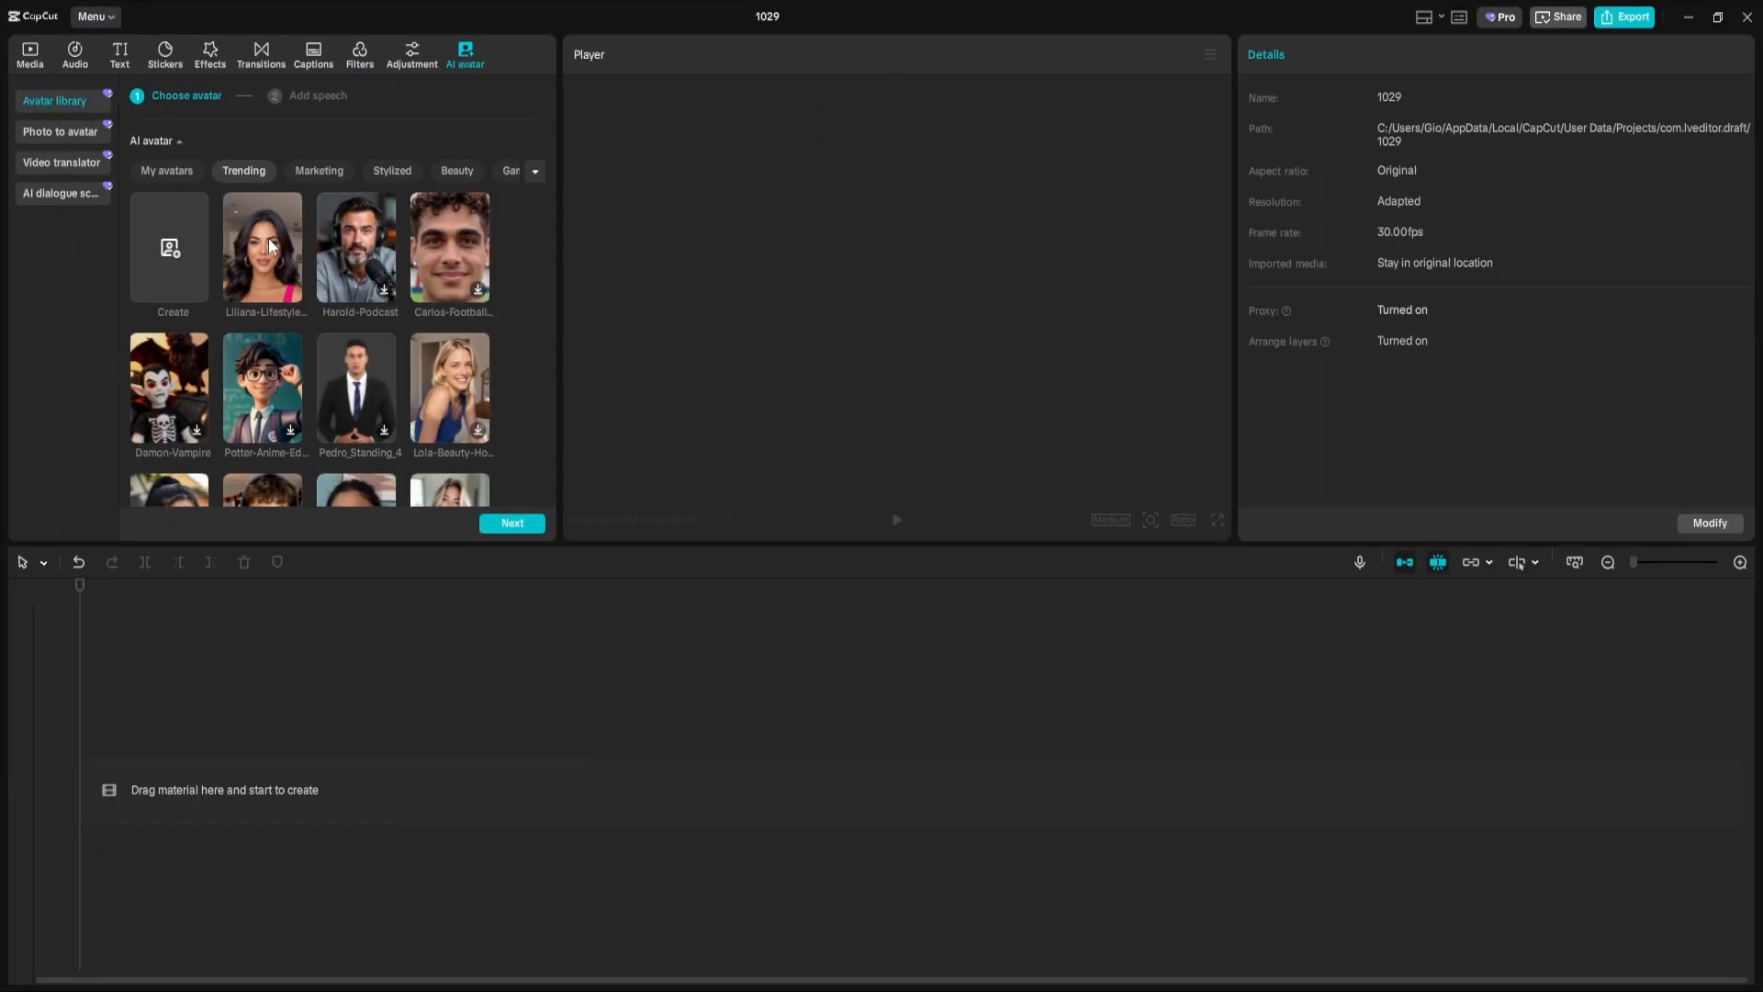
pyautogui.click(272, 246)
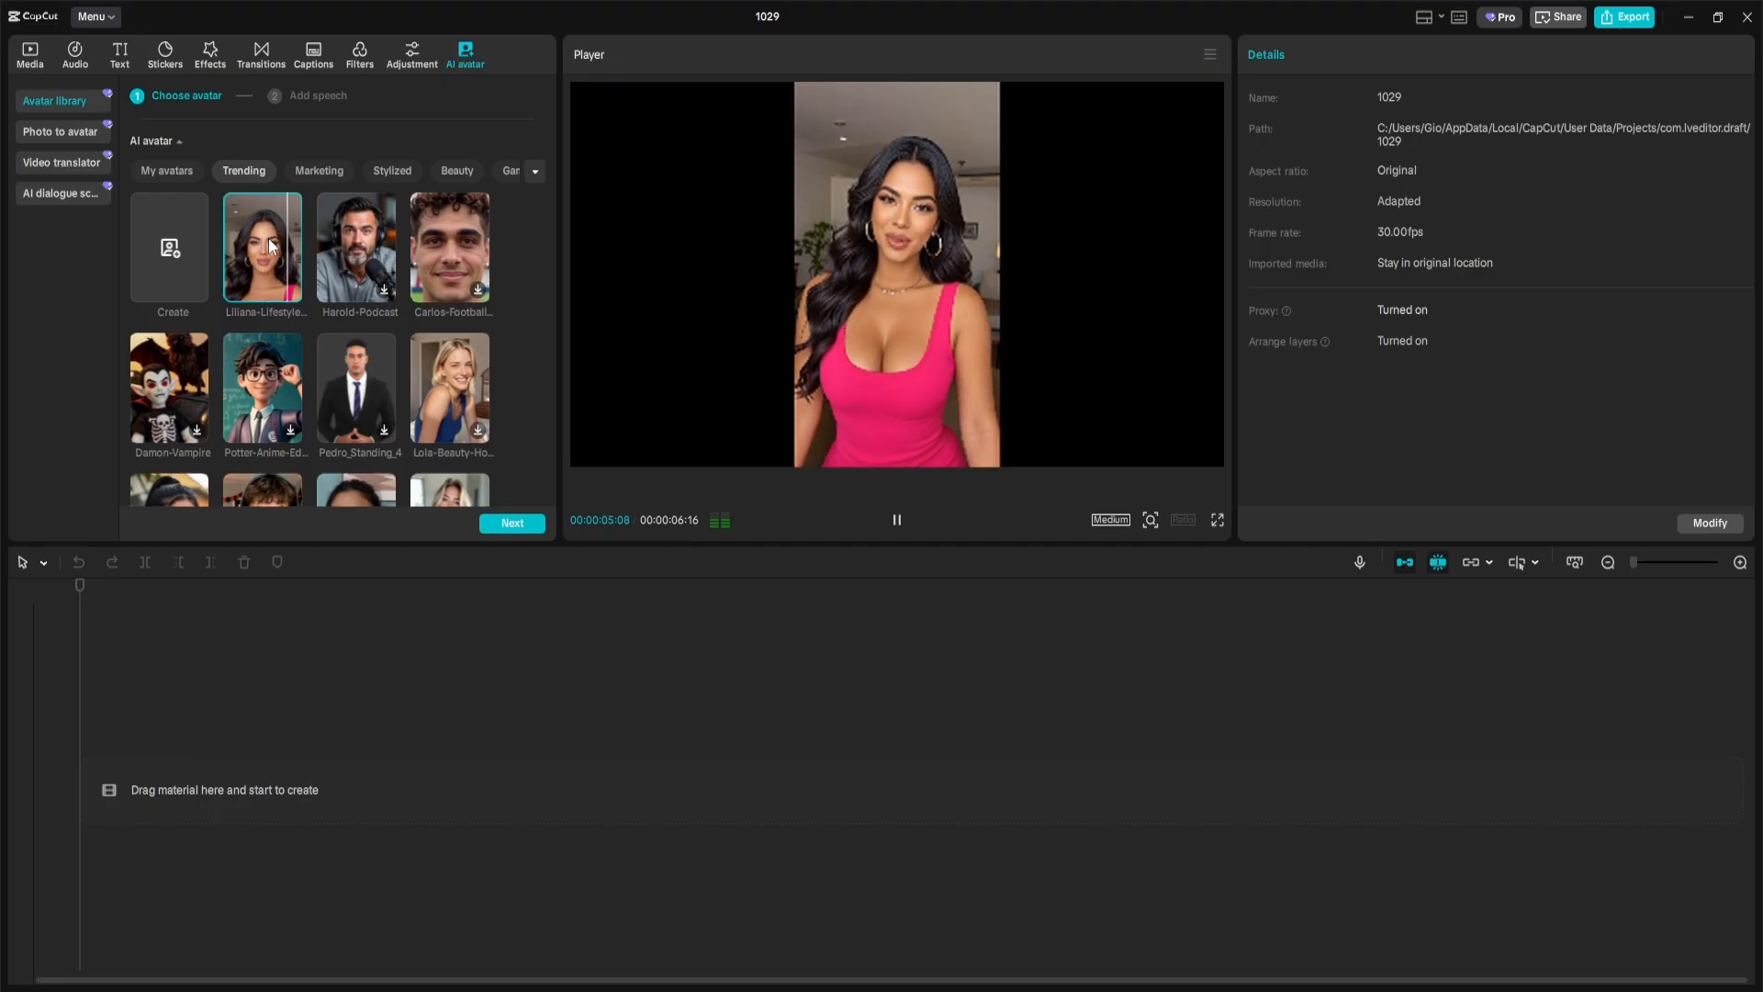
pyautogui.click(512, 523)
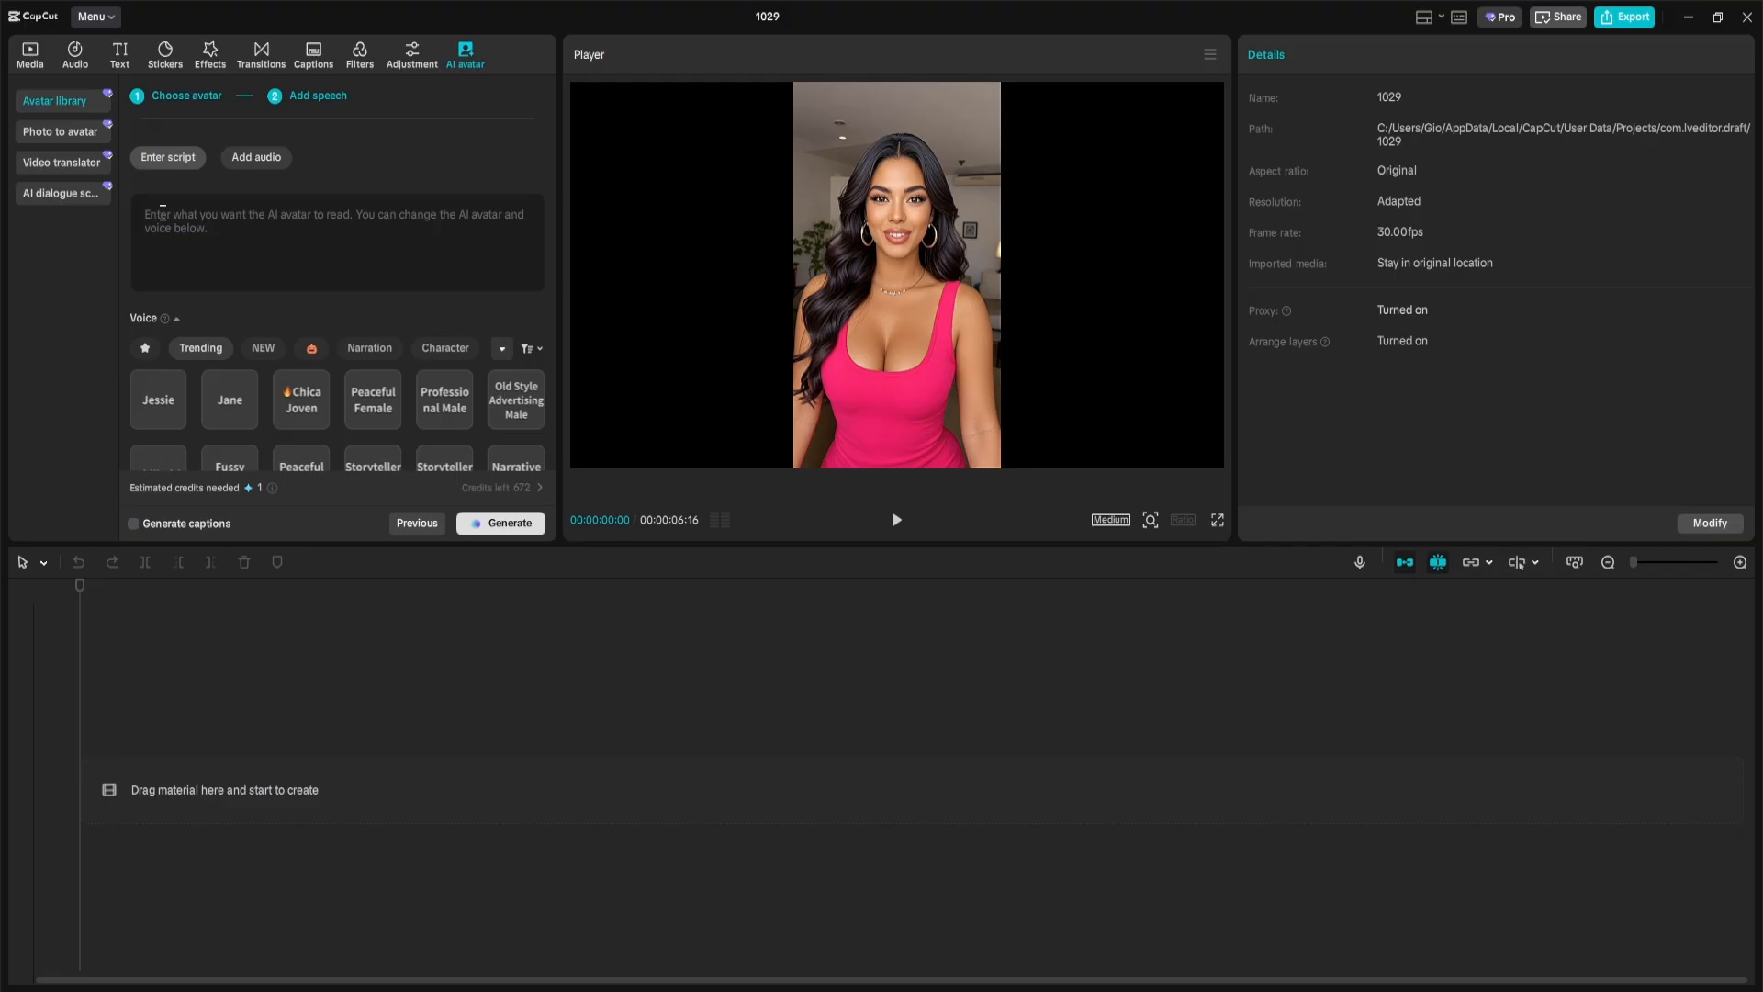
# - Open the AI dialogue scene tool and upload Luxury Perfume Image.jpeg as the character photo
pyautogui.click(58, 195)
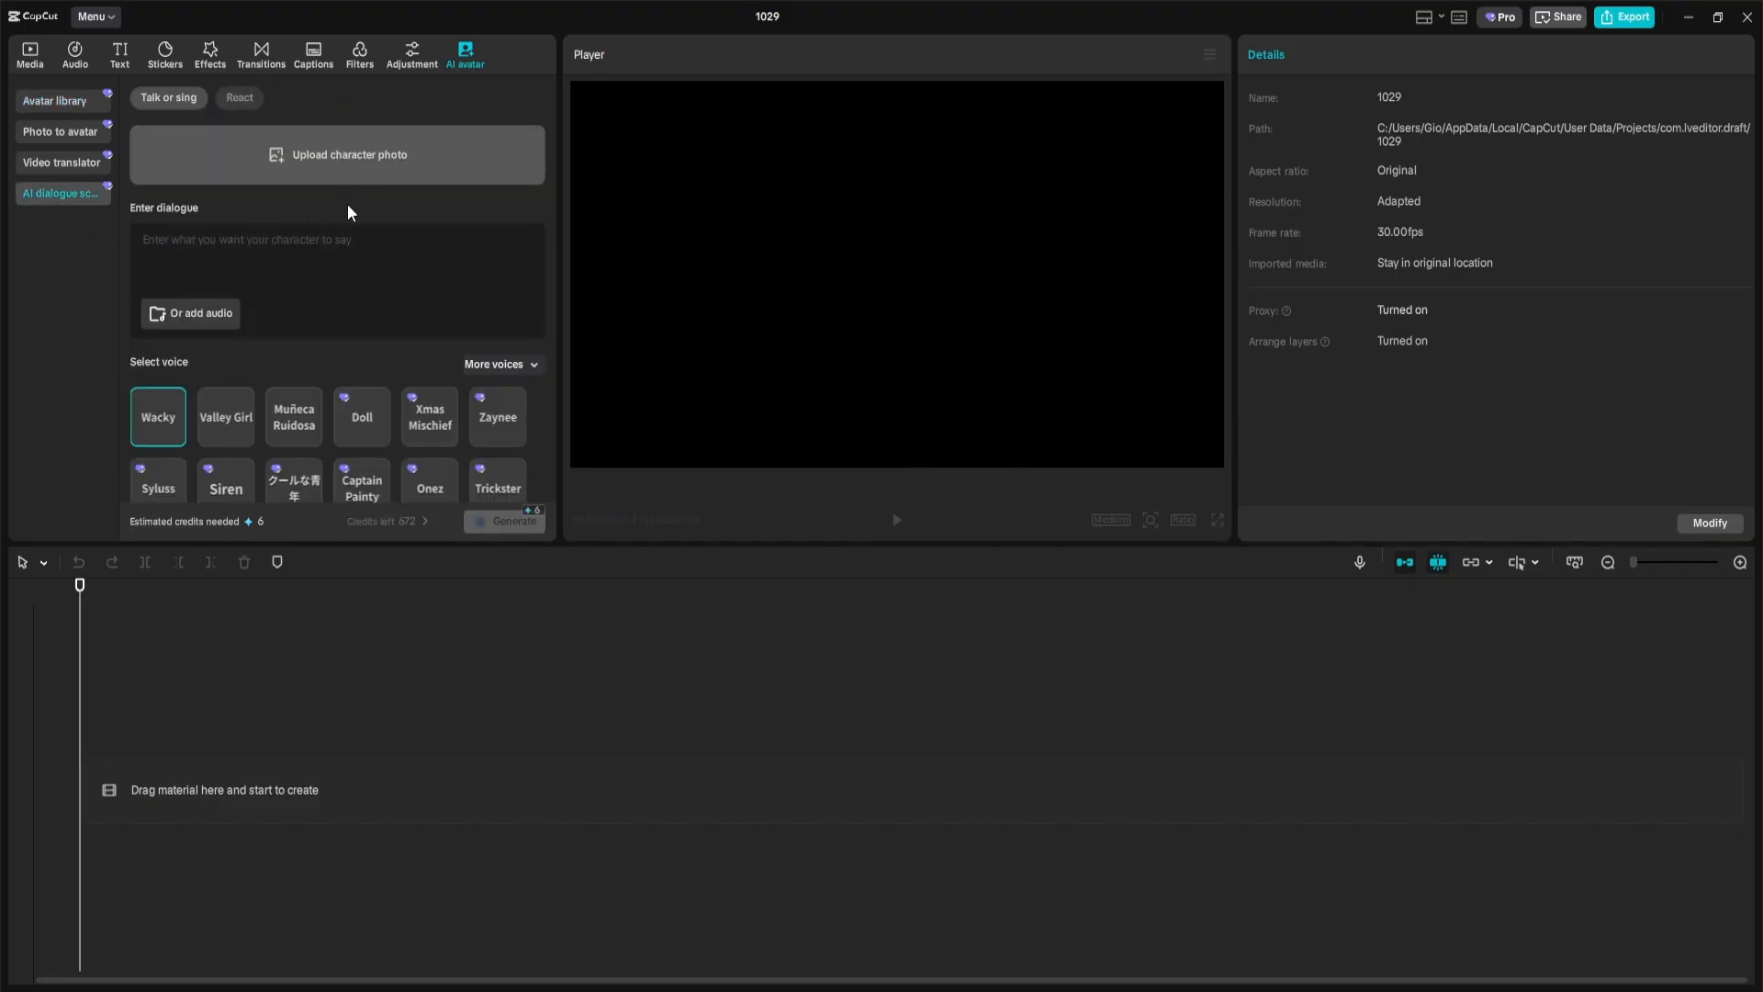
pyautogui.click(341, 156)
pyautogui.doubleClick(515, 165)
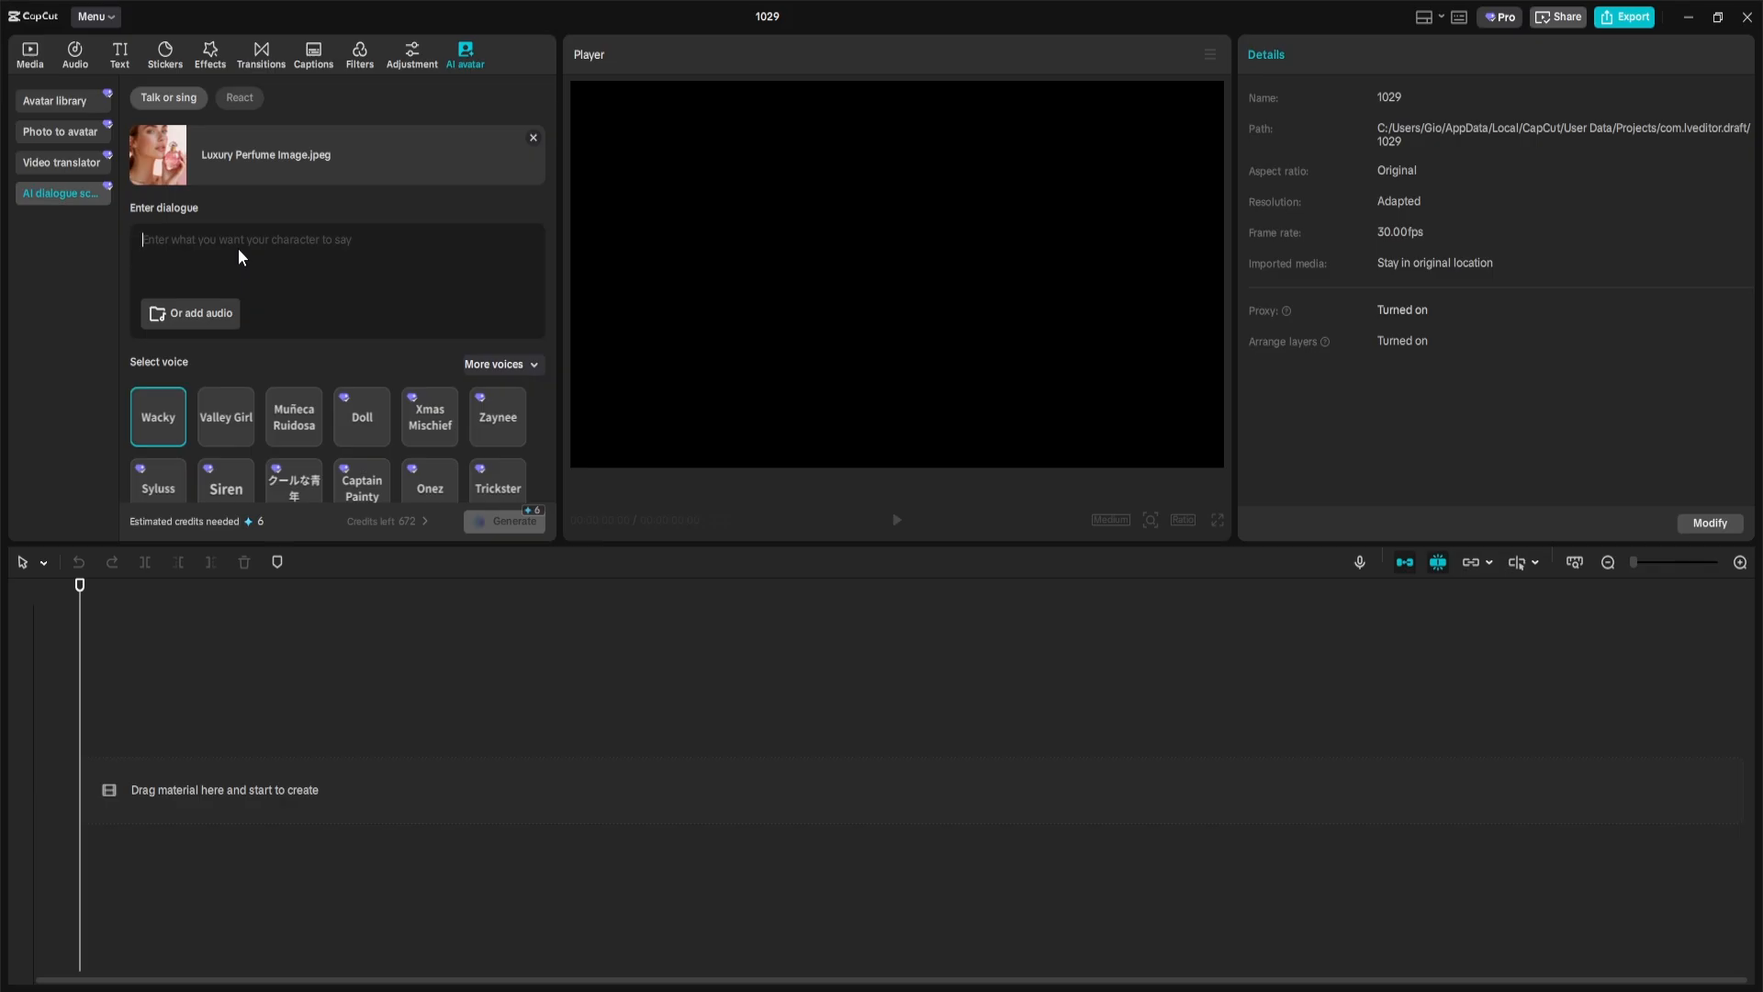
# - Enter the dialogue "Experience the elegance of scent - introducing our new fragrance, Blossom Veil. A touch of grace in every note"
pyautogui.write('Experience the elegan')
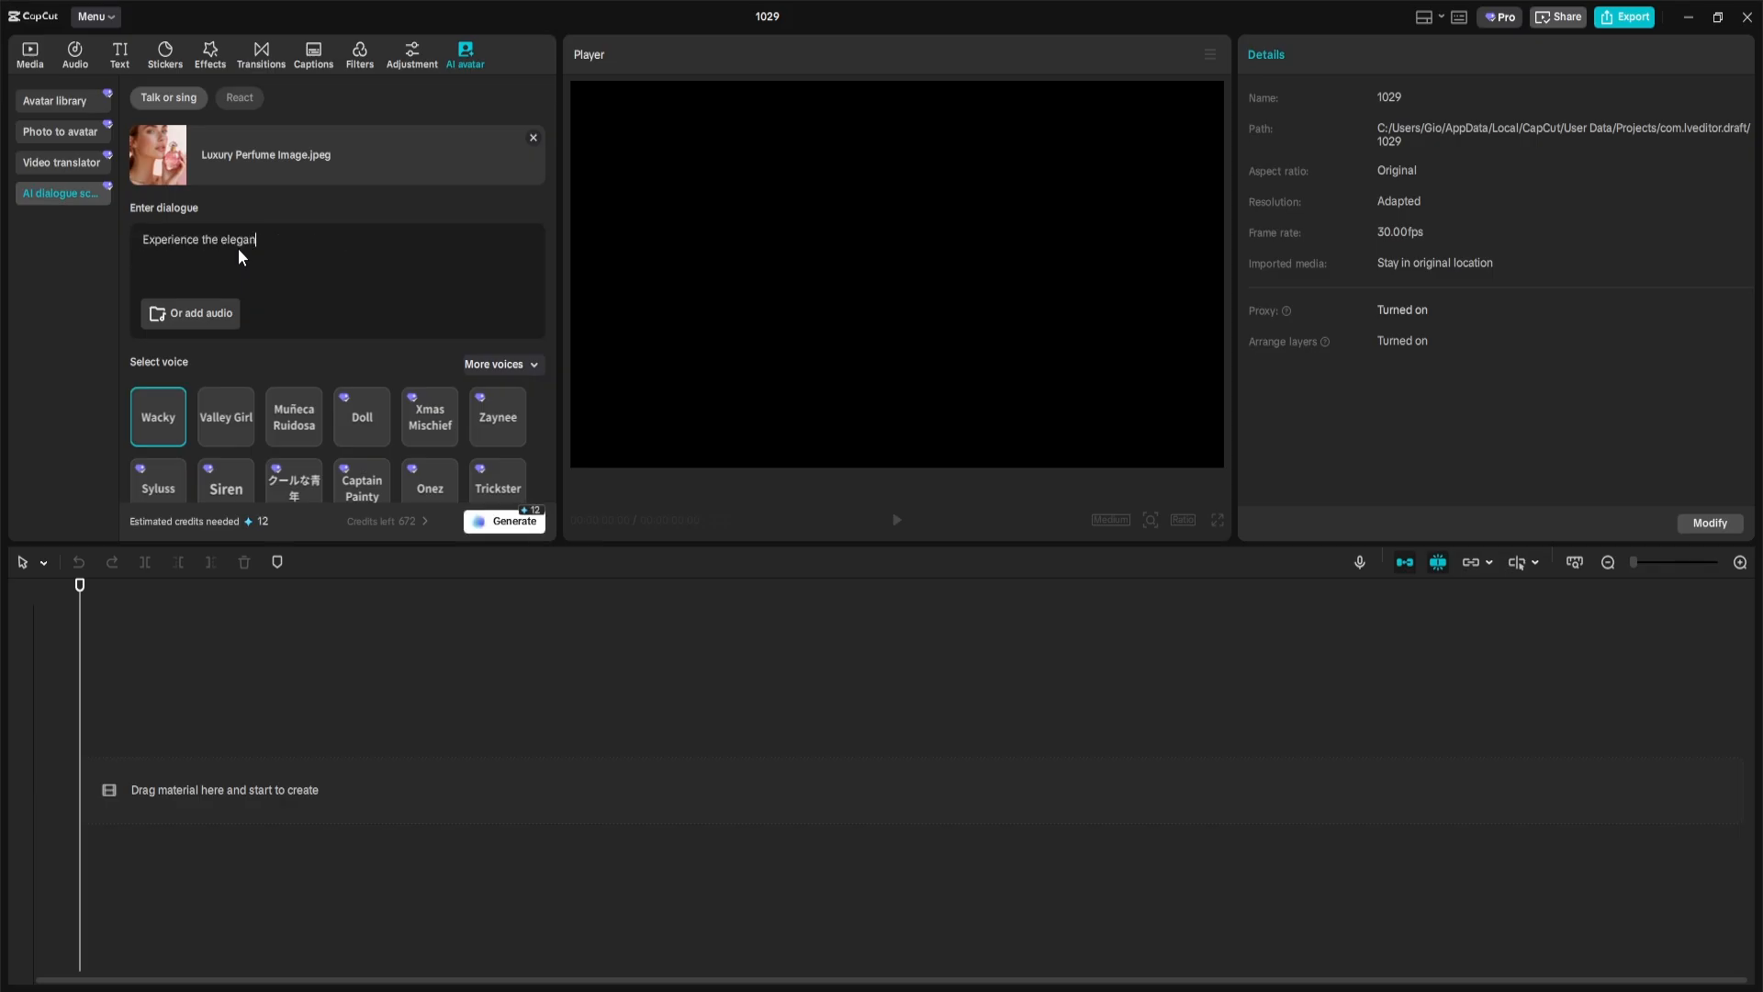
pyautogui.write('ce of scent - introducing our new fragrance, Blossom Veil.')
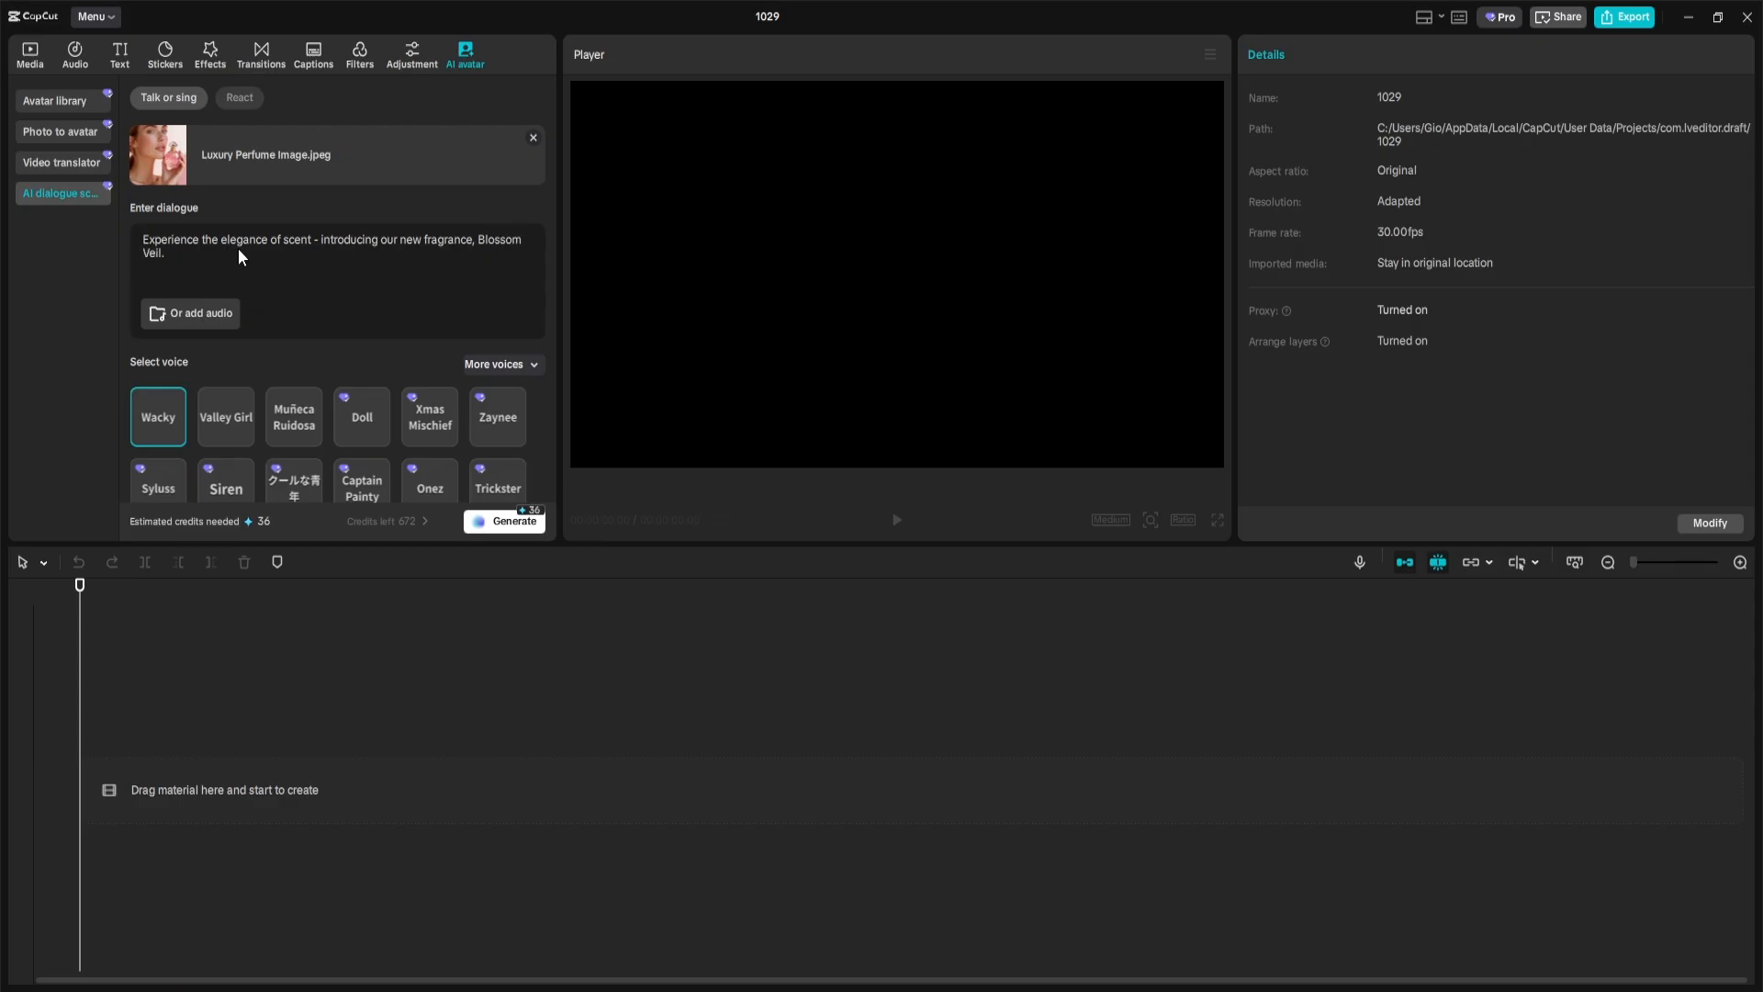
pyautogui.write(' A touch of grace in every note')
# - Browse the available voices, choose the trending voice Jane for the character and generate the dialogue scene
pyautogui.scroll(-5, 378, 441)
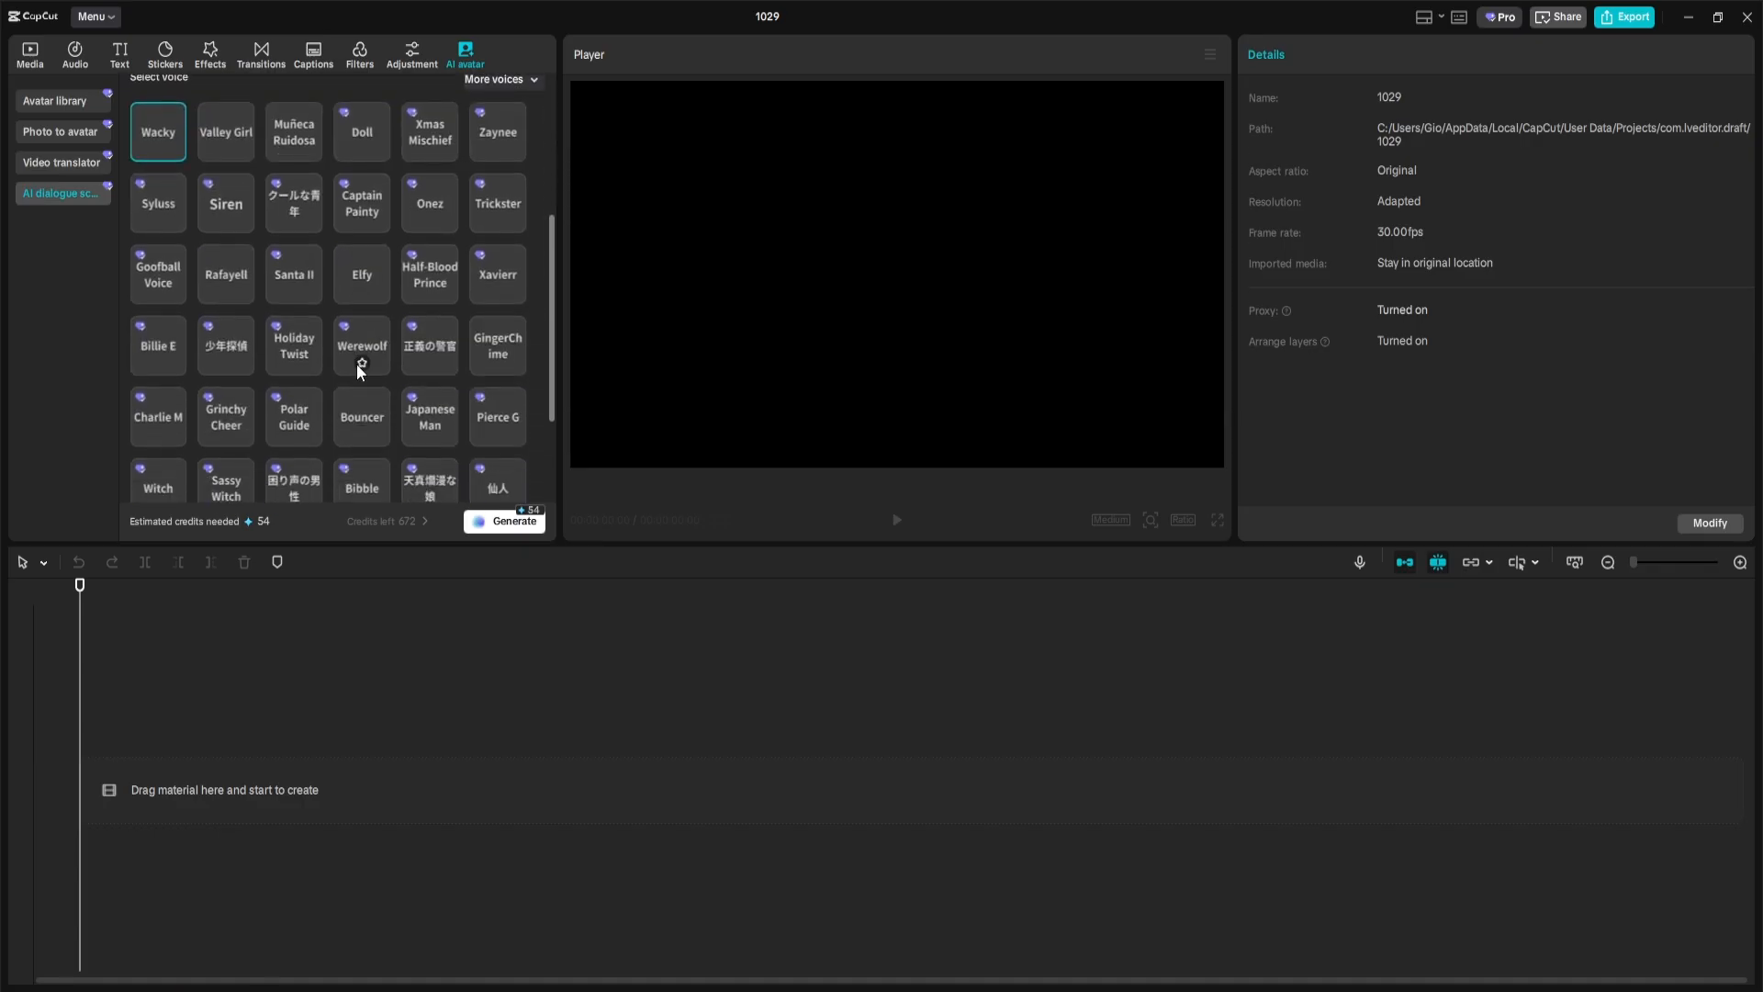
pyautogui.scroll(-1, 395, 384)
pyautogui.scroll(2, 395, 384)
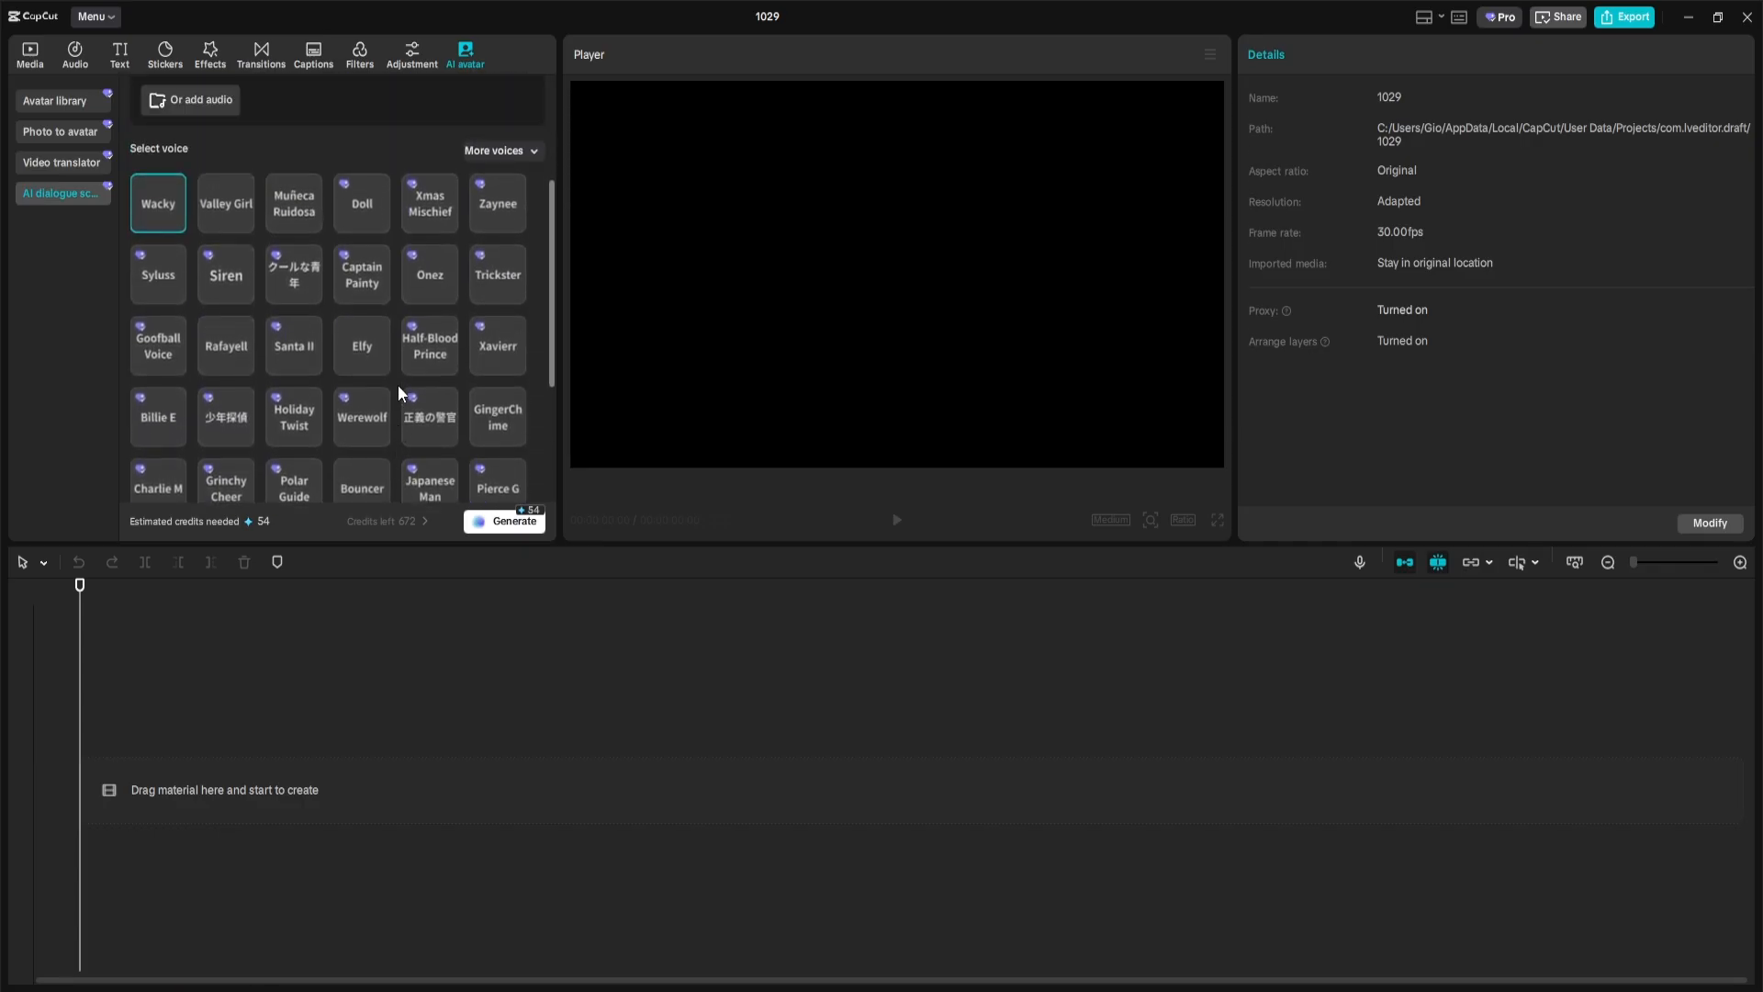
pyautogui.scroll(3, 398, 384)
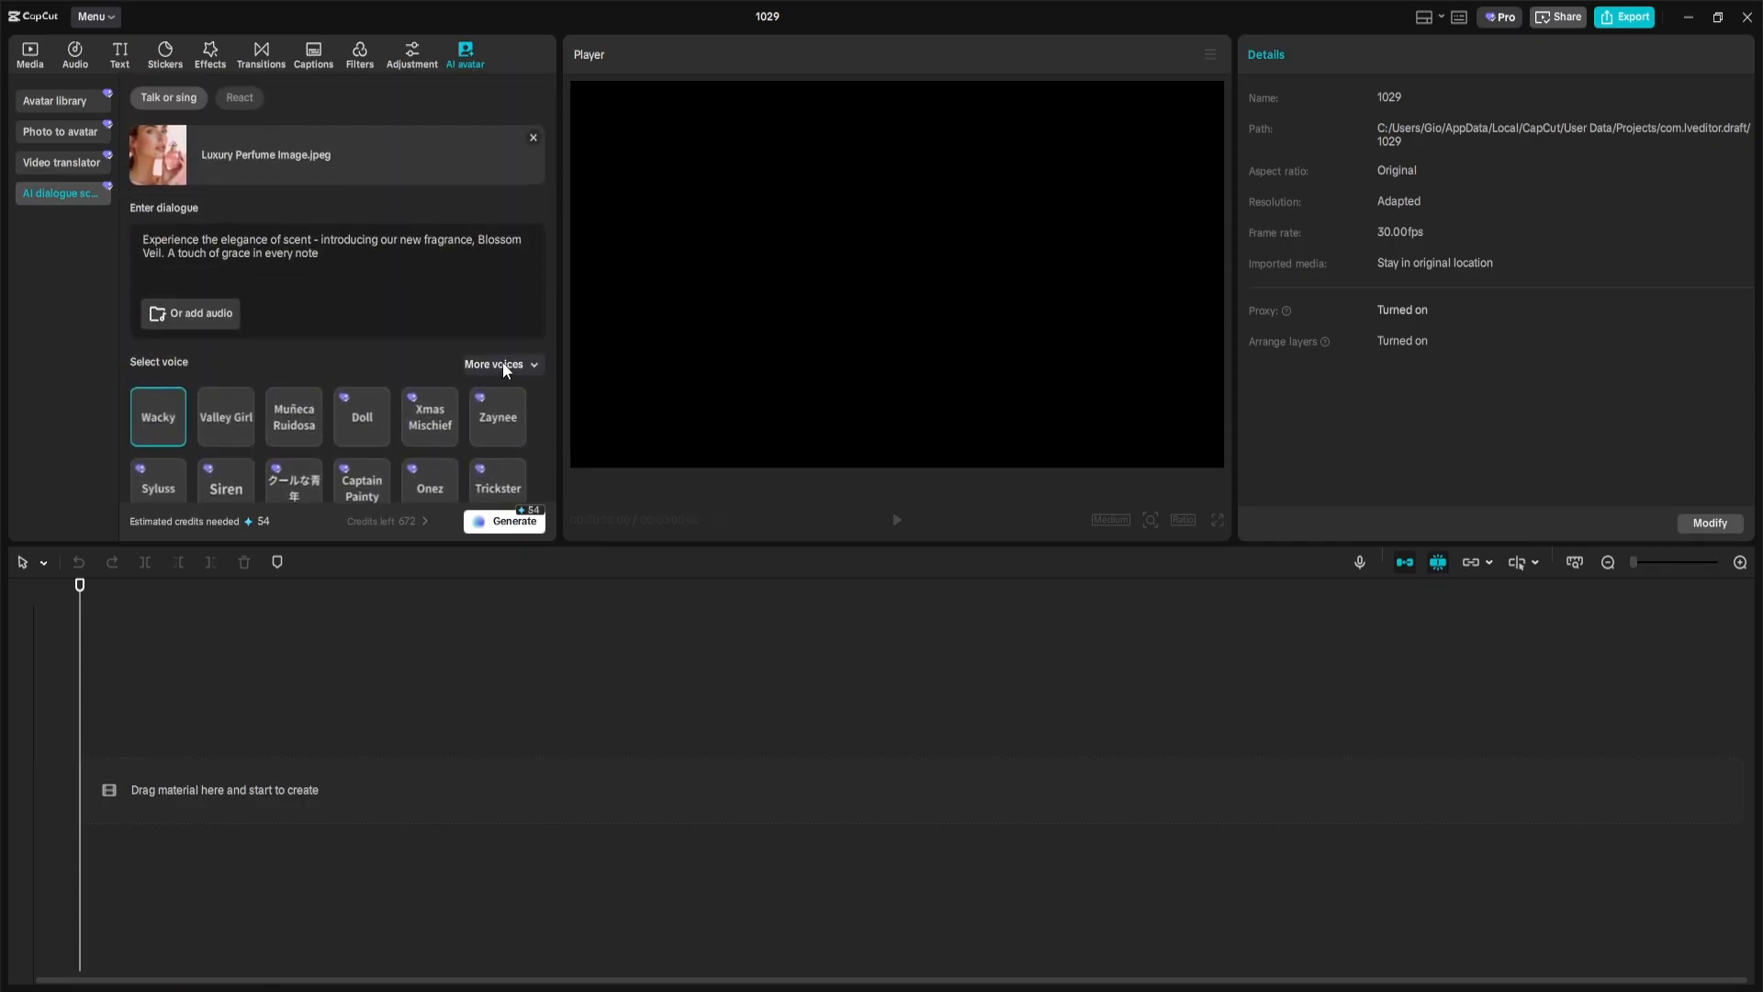
pyautogui.click(504, 364)
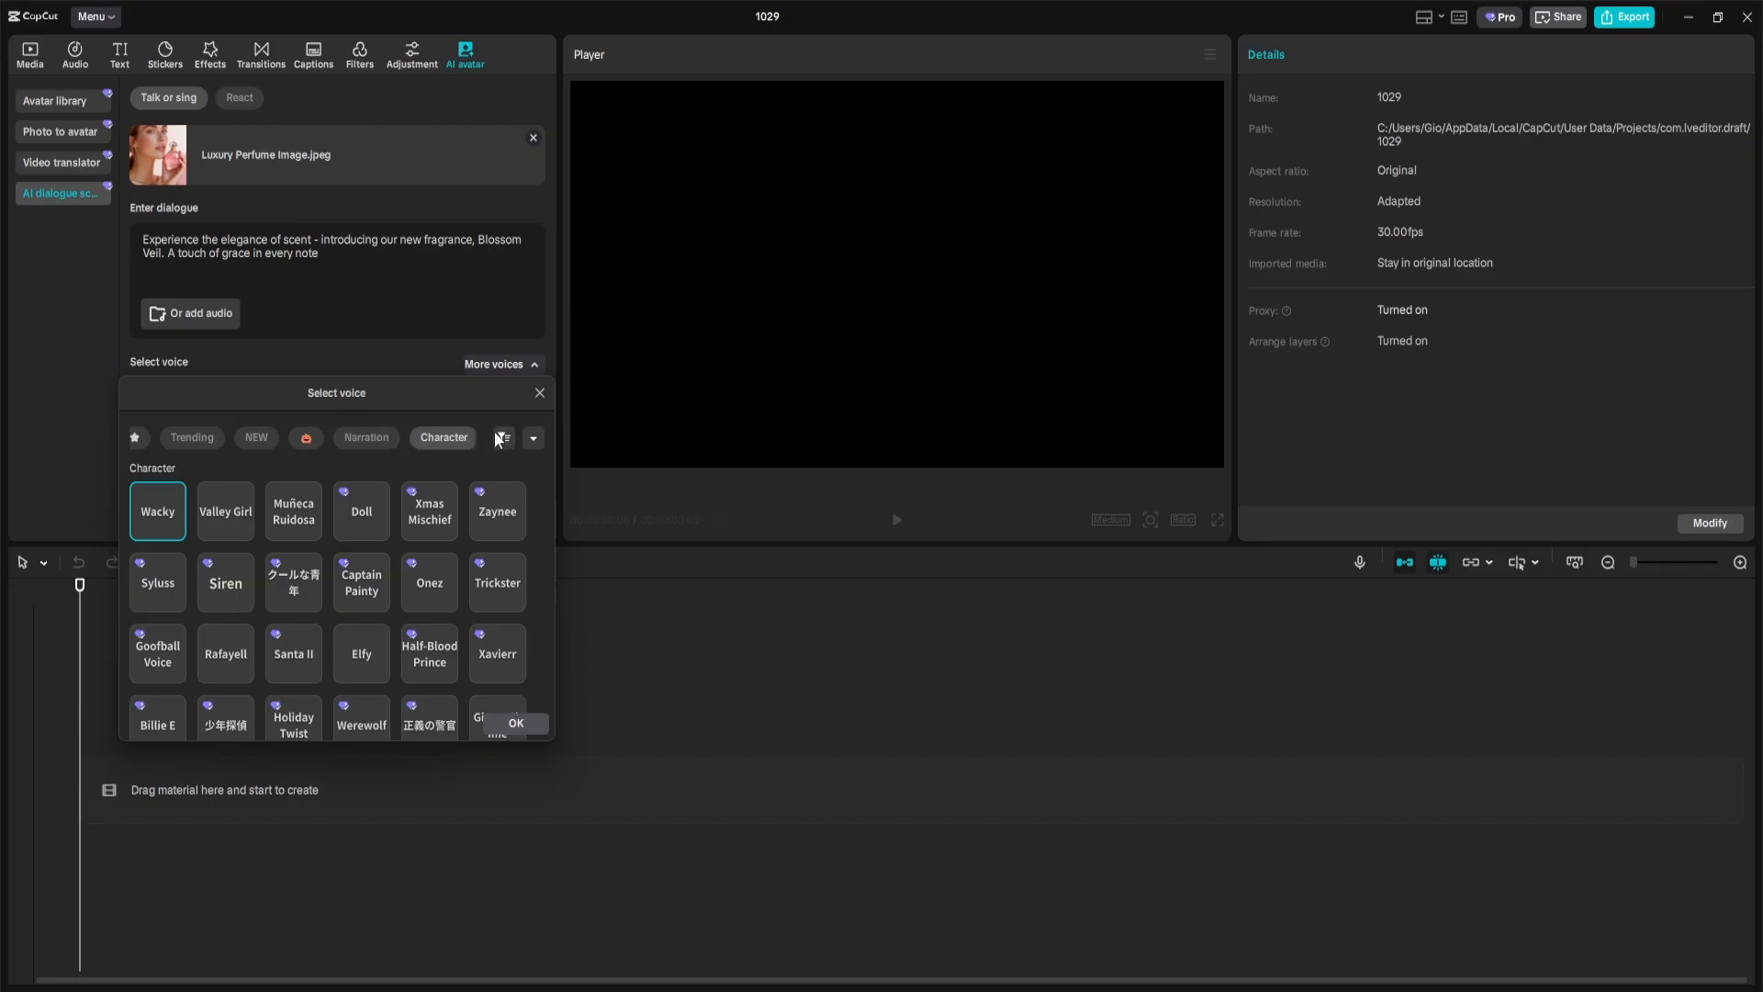
pyautogui.click(214, 447)
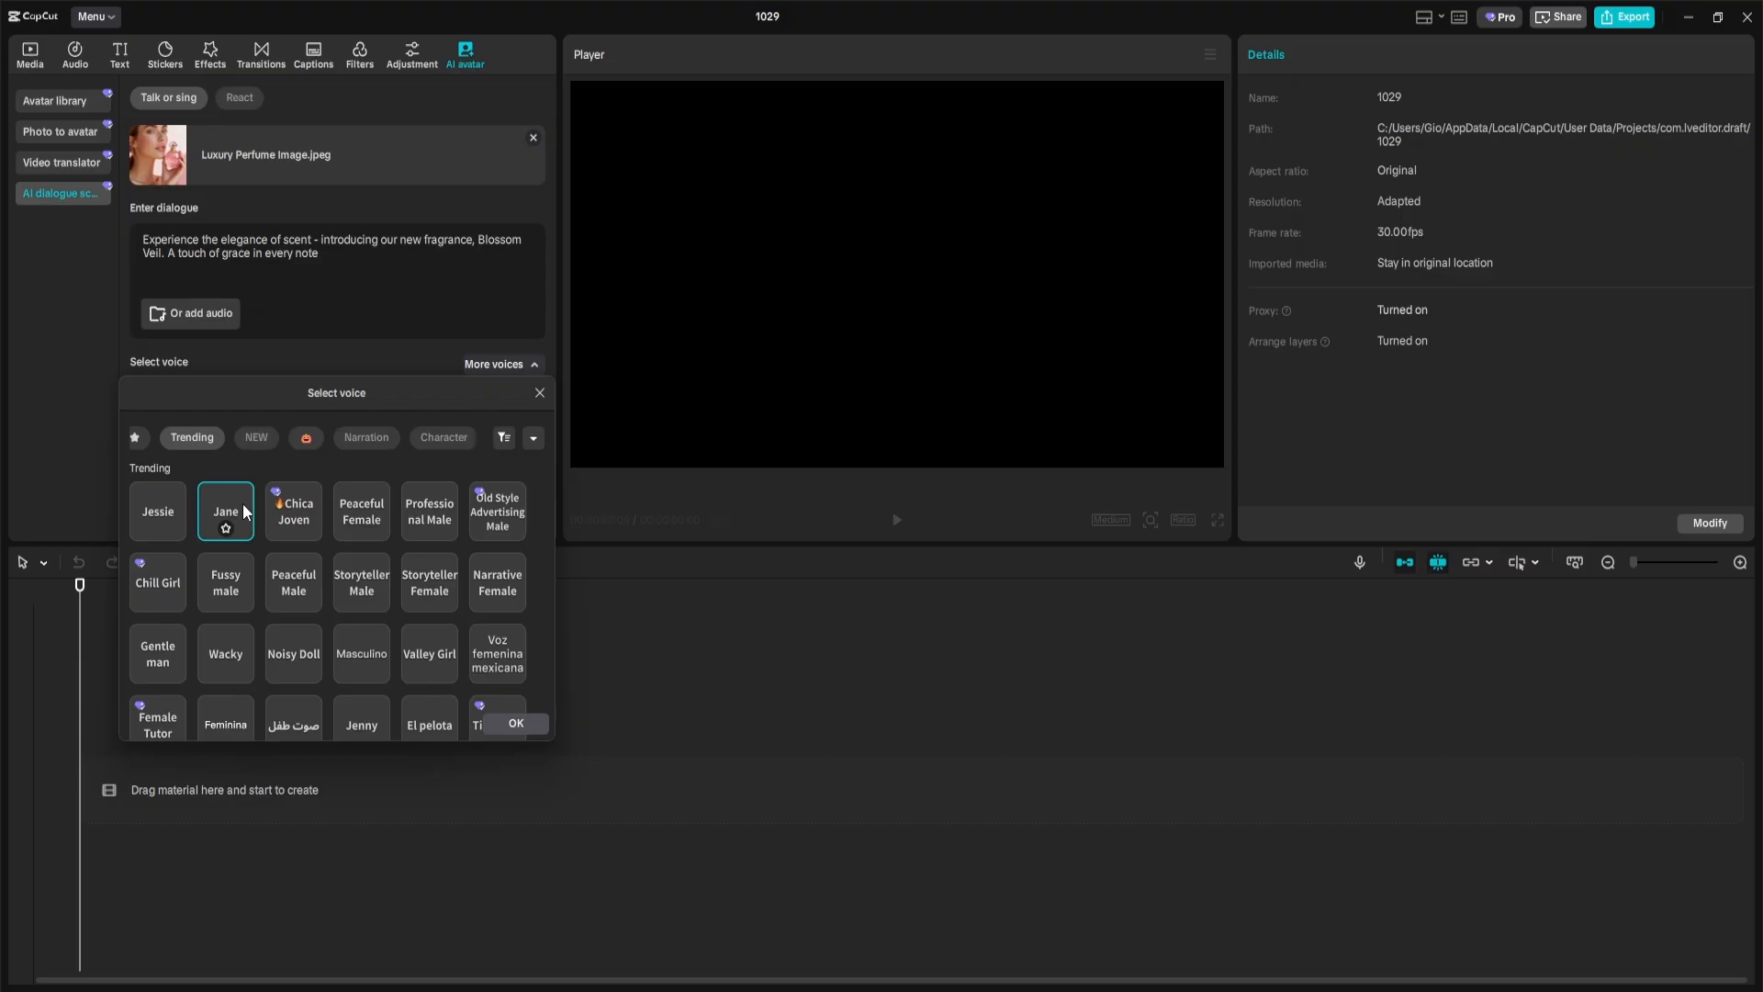
pyautogui.click(519, 724)
pyautogui.click(513, 522)
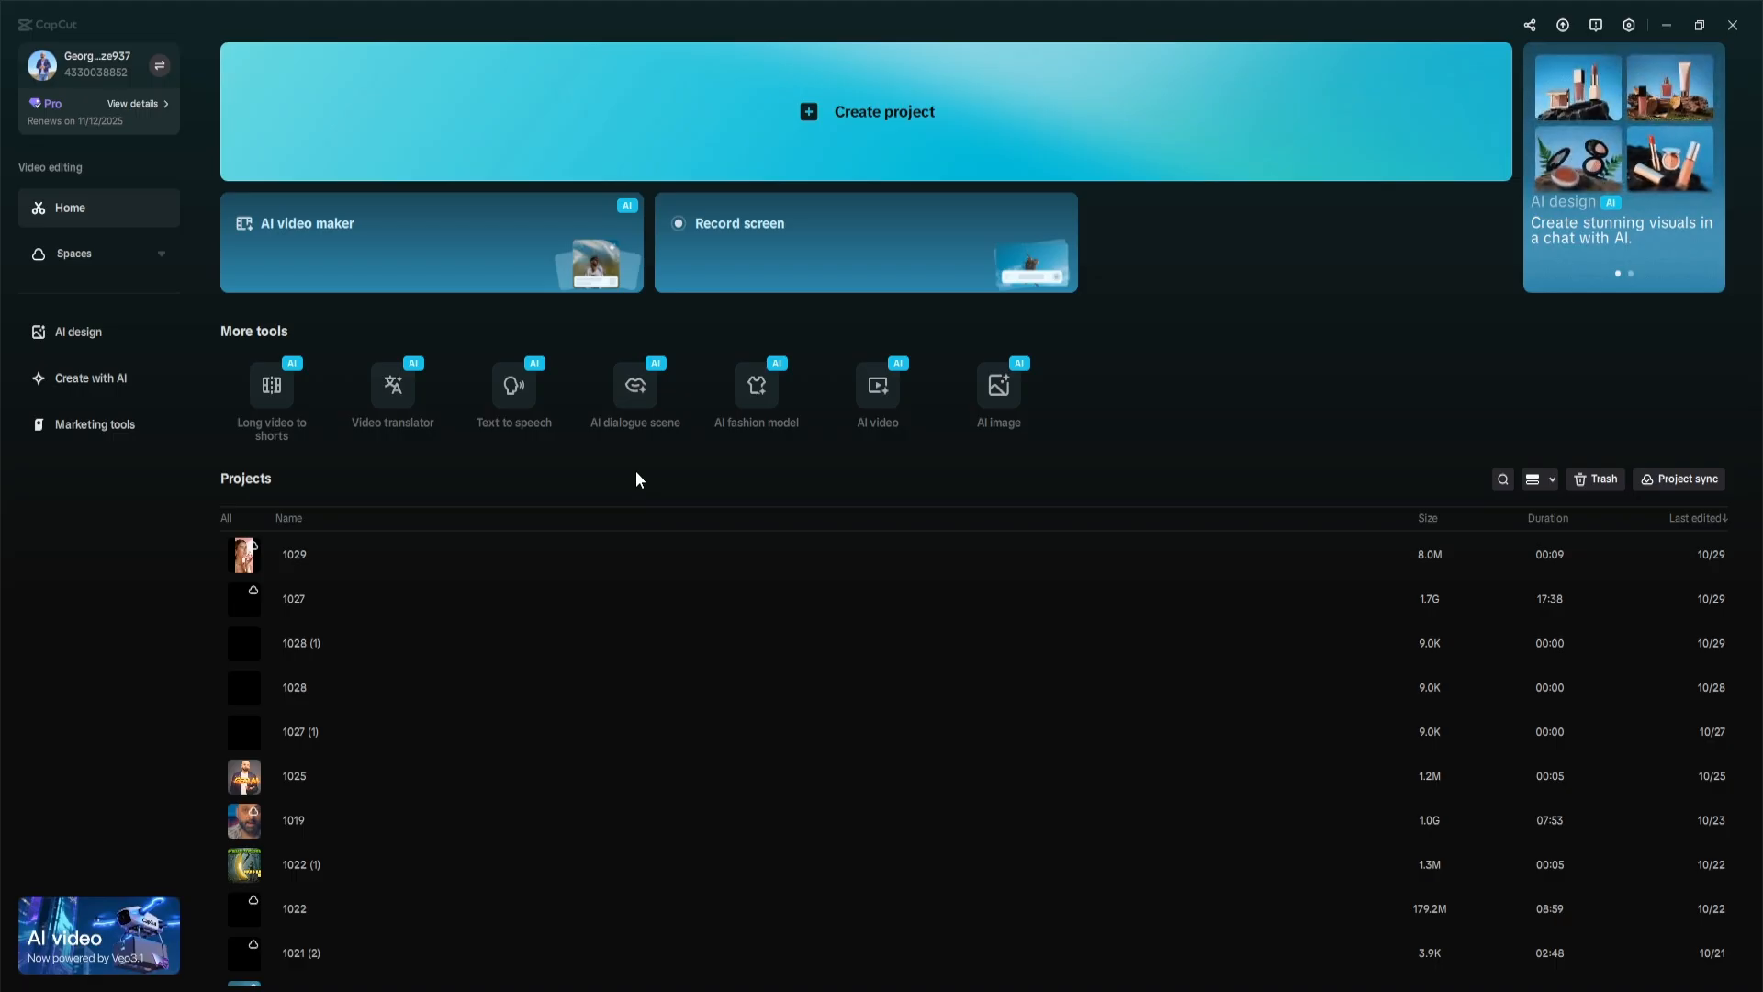
# - Open the video translator and upload the "model perfume" video as the file to translate
pyautogui.click(393, 388)
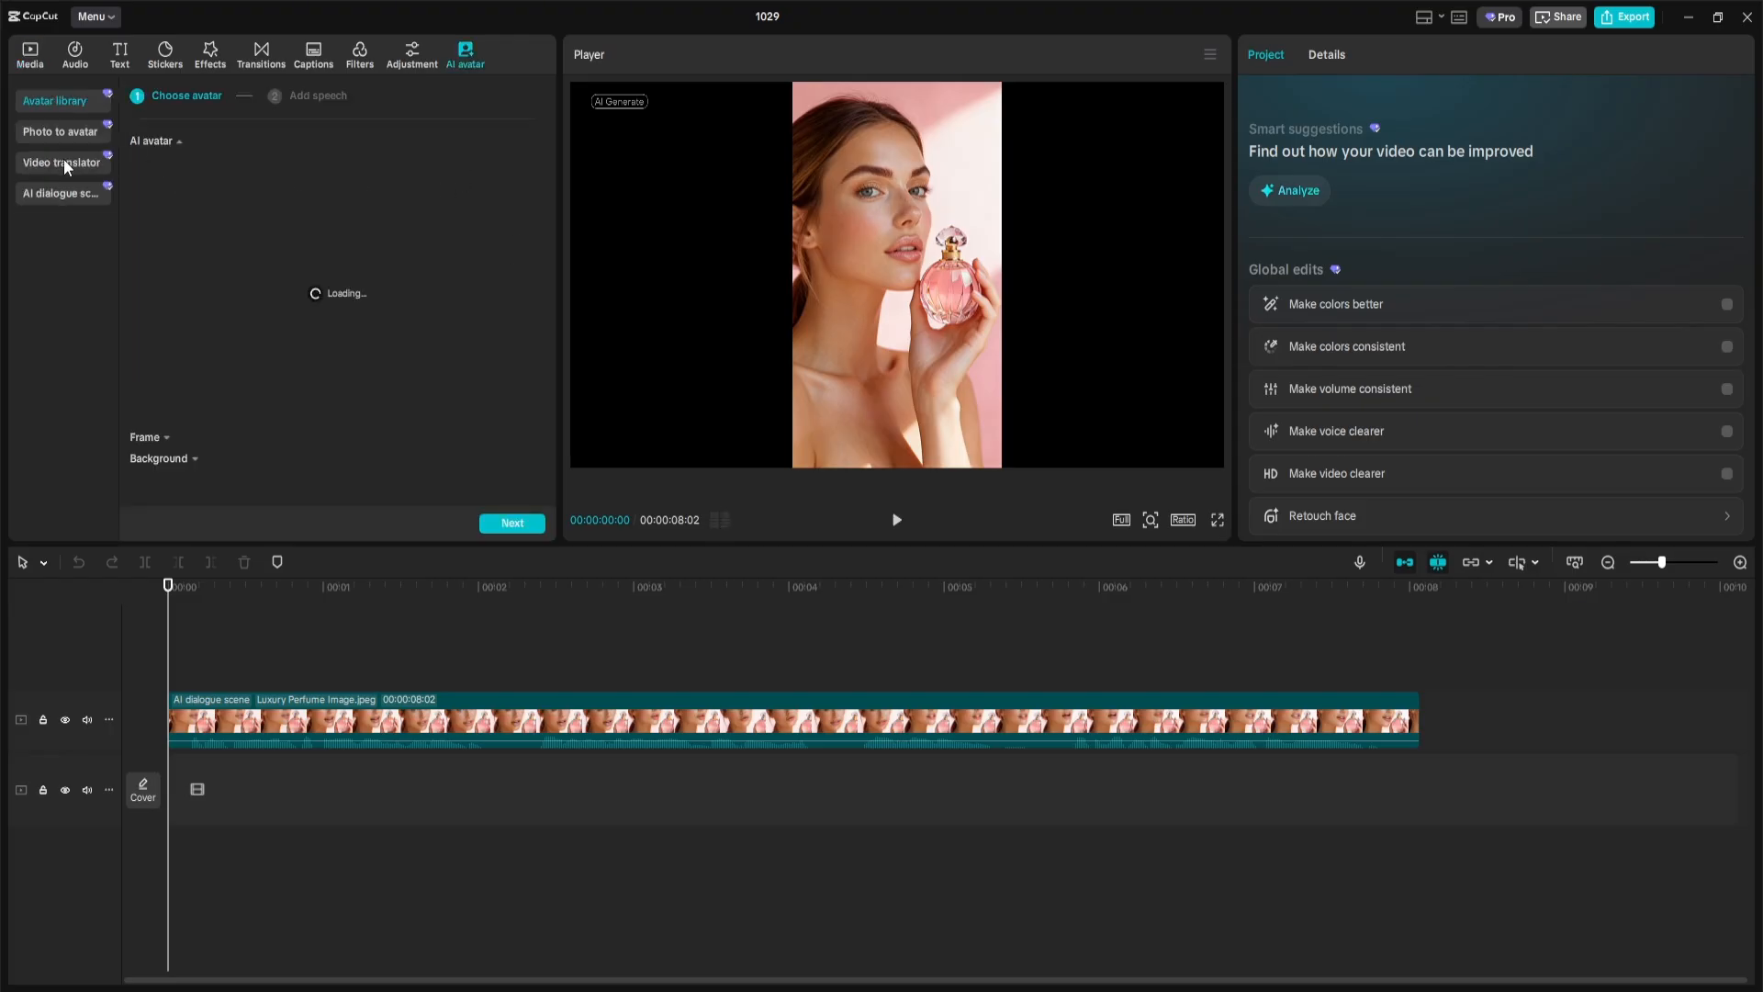
pyautogui.click(63, 162)
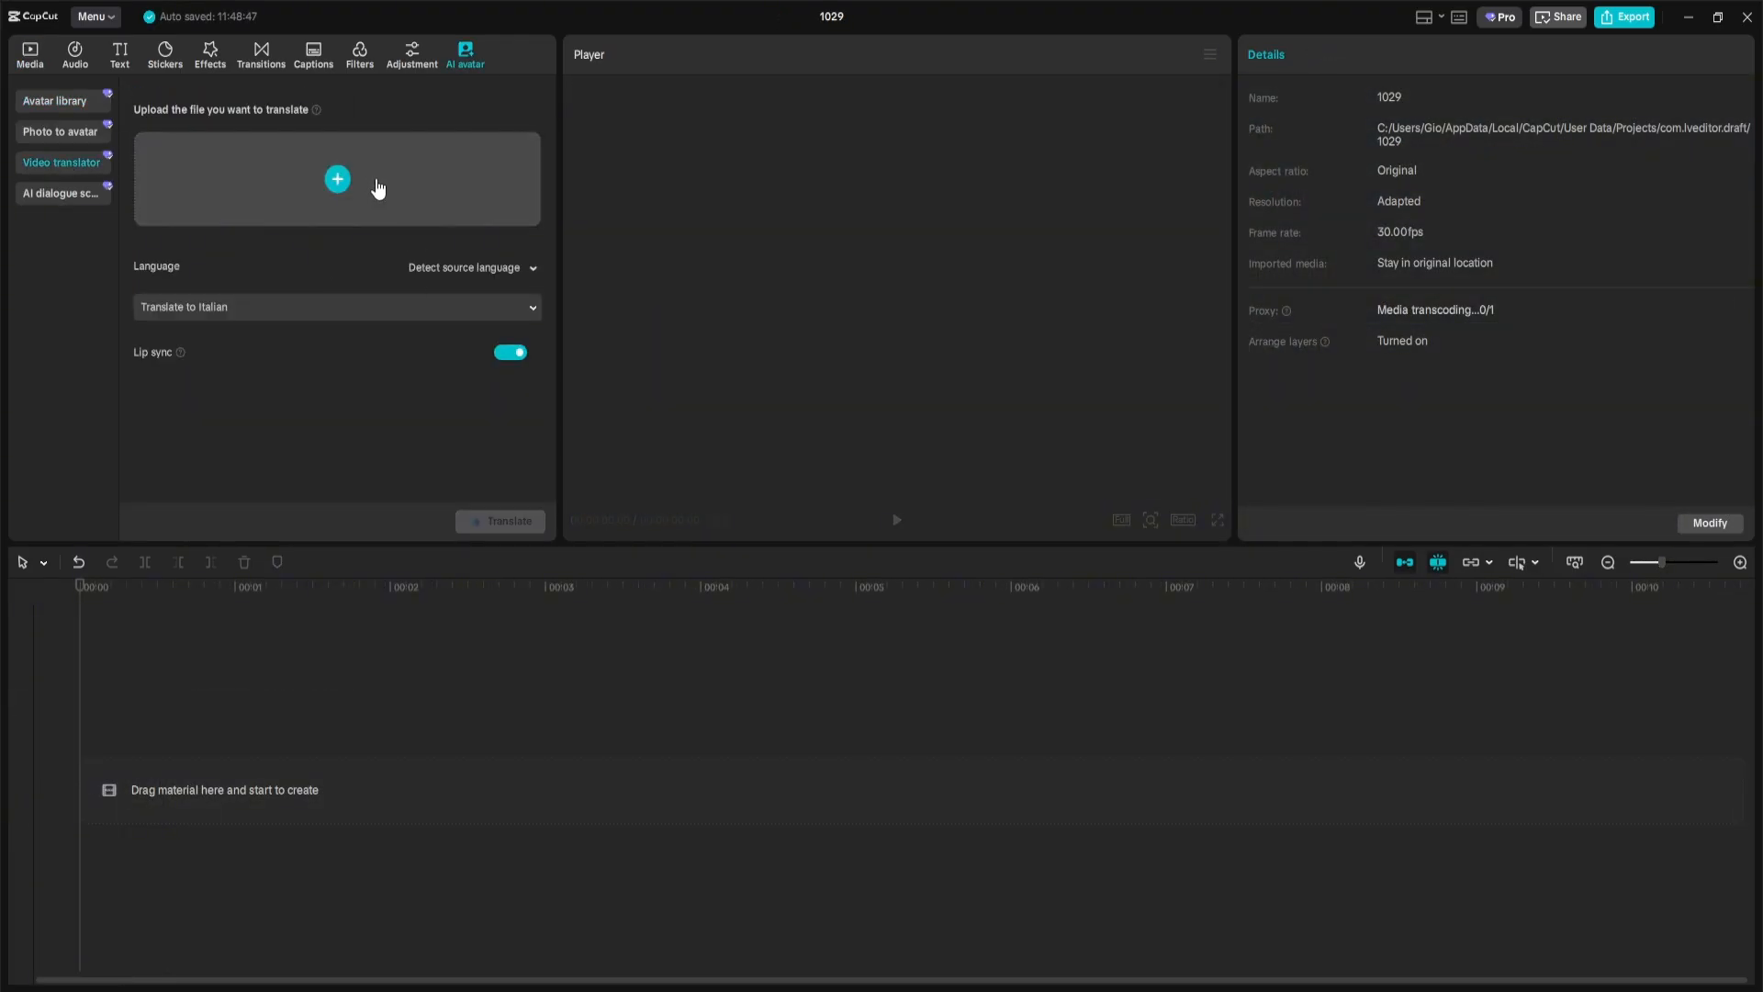
pyautogui.click(338, 180)
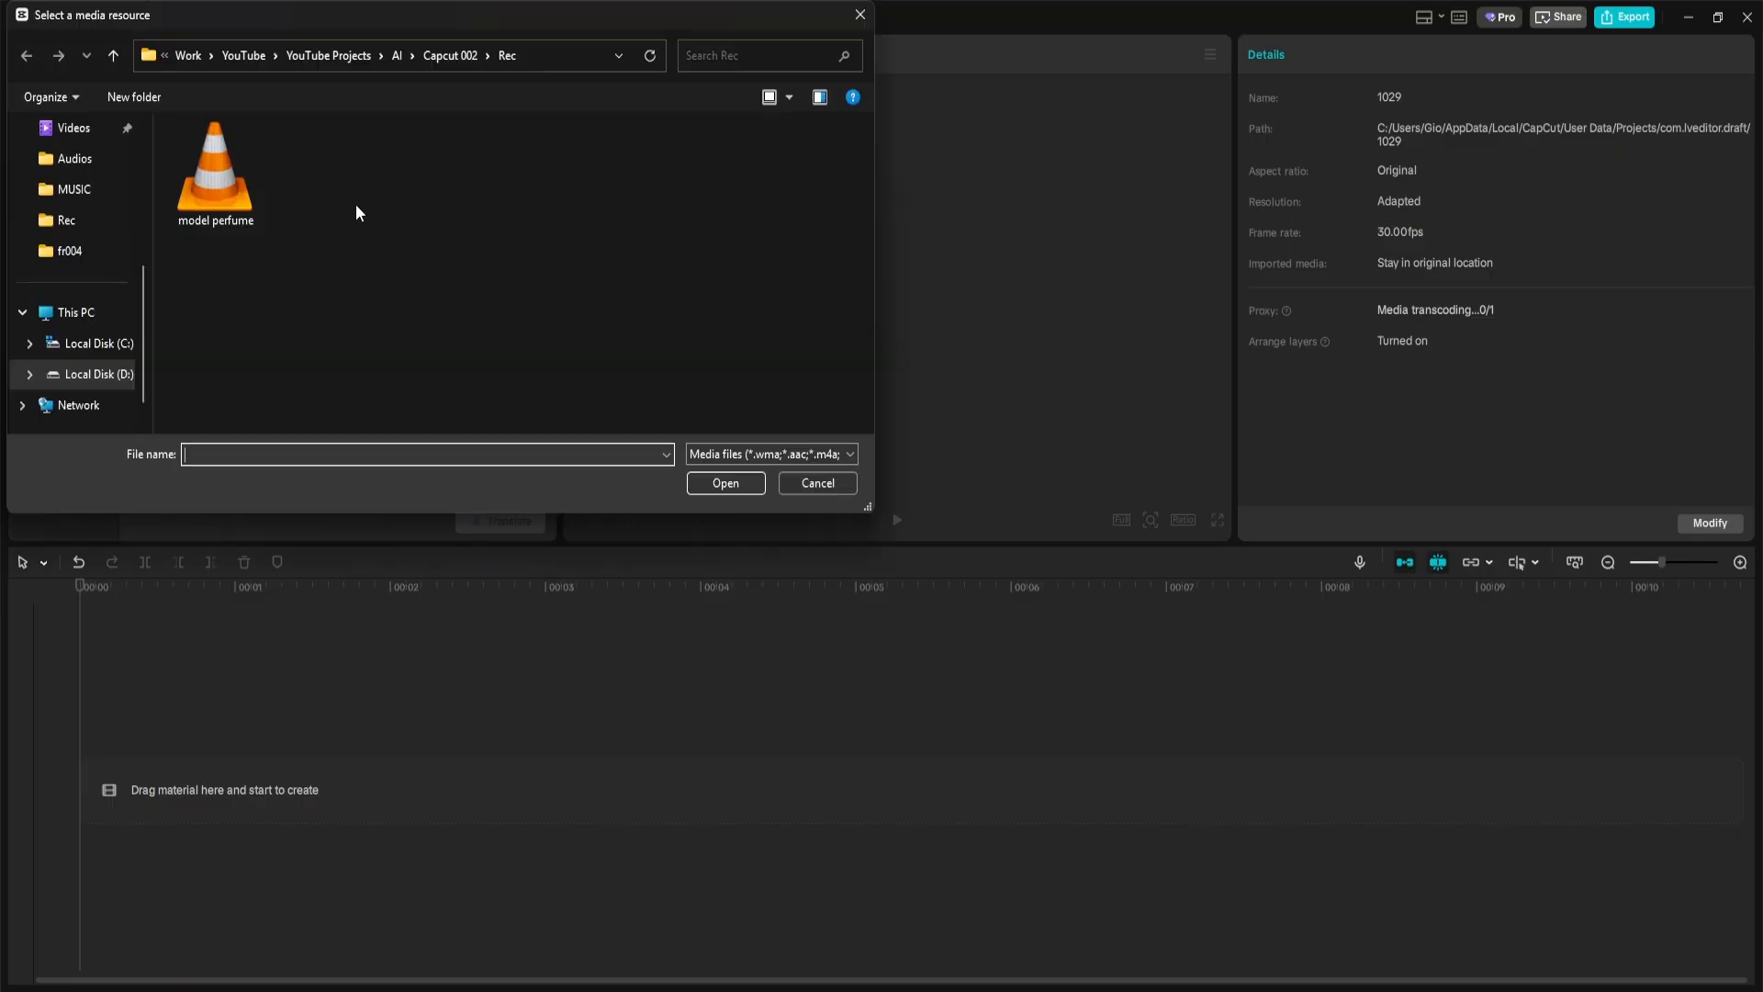
pyautogui.doubleClick(224, 202)
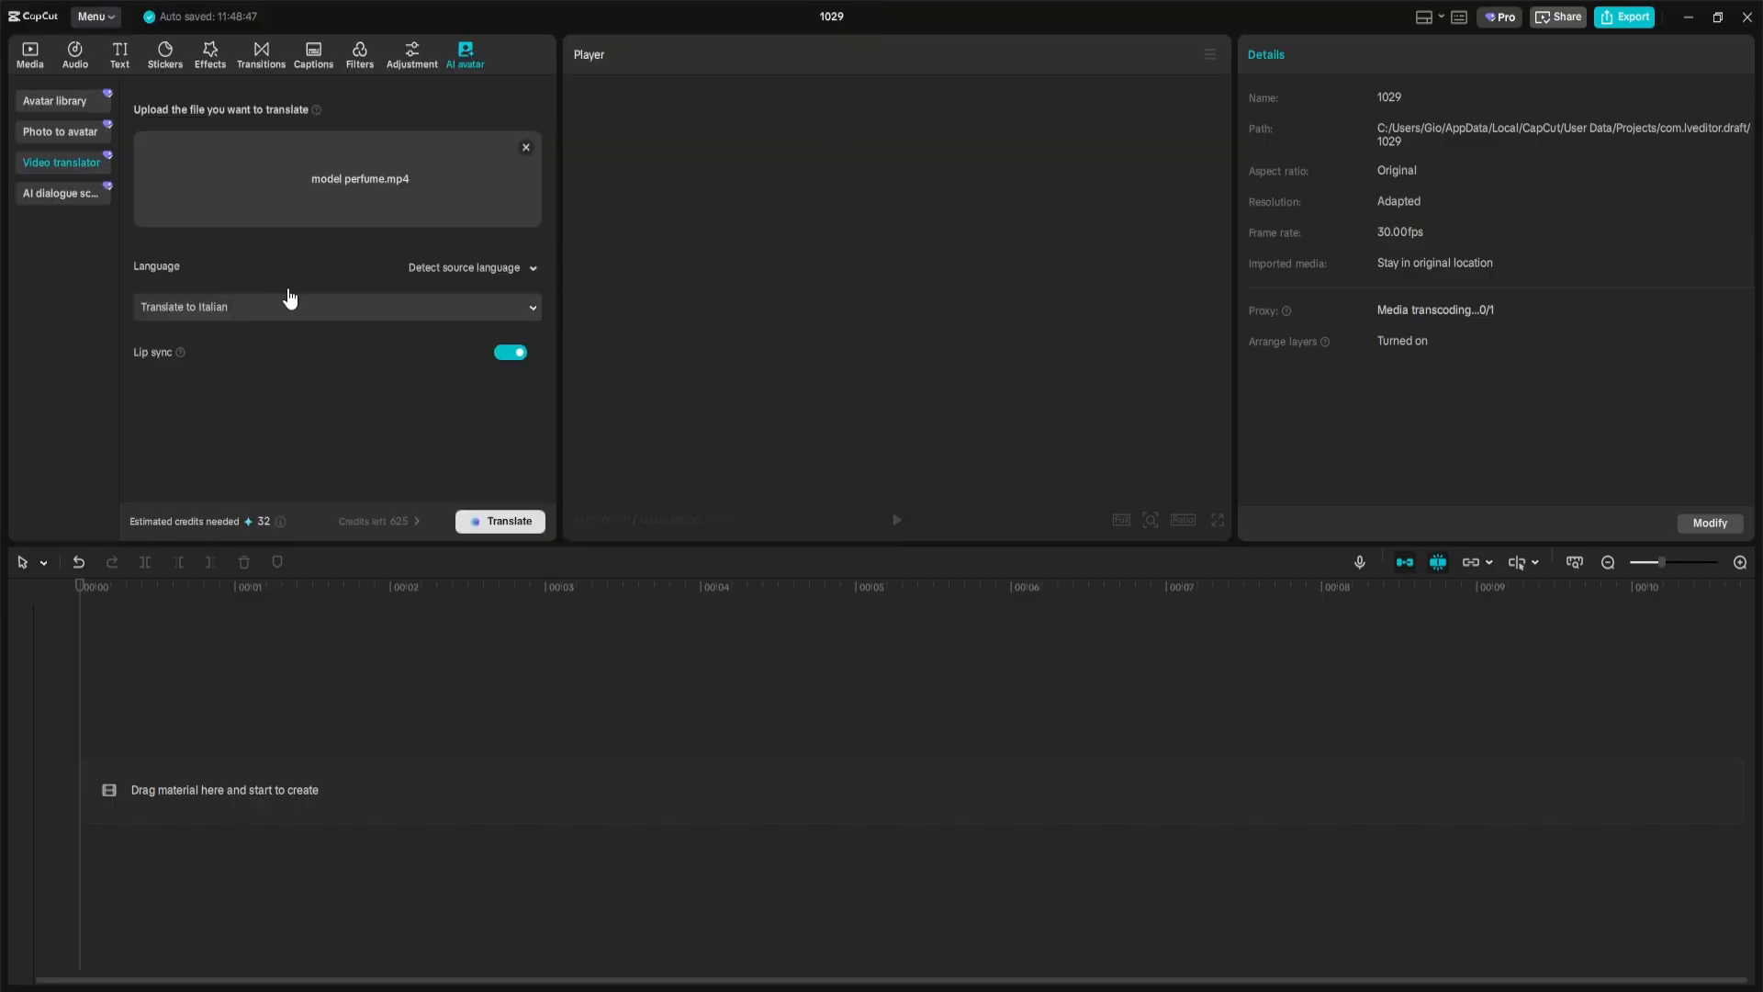
# - Set the target language to French and translate the perfume video, accepting the credit charge
pyautogui.click(323, 309)
pyautogui.scroll(-3, 303, 404)
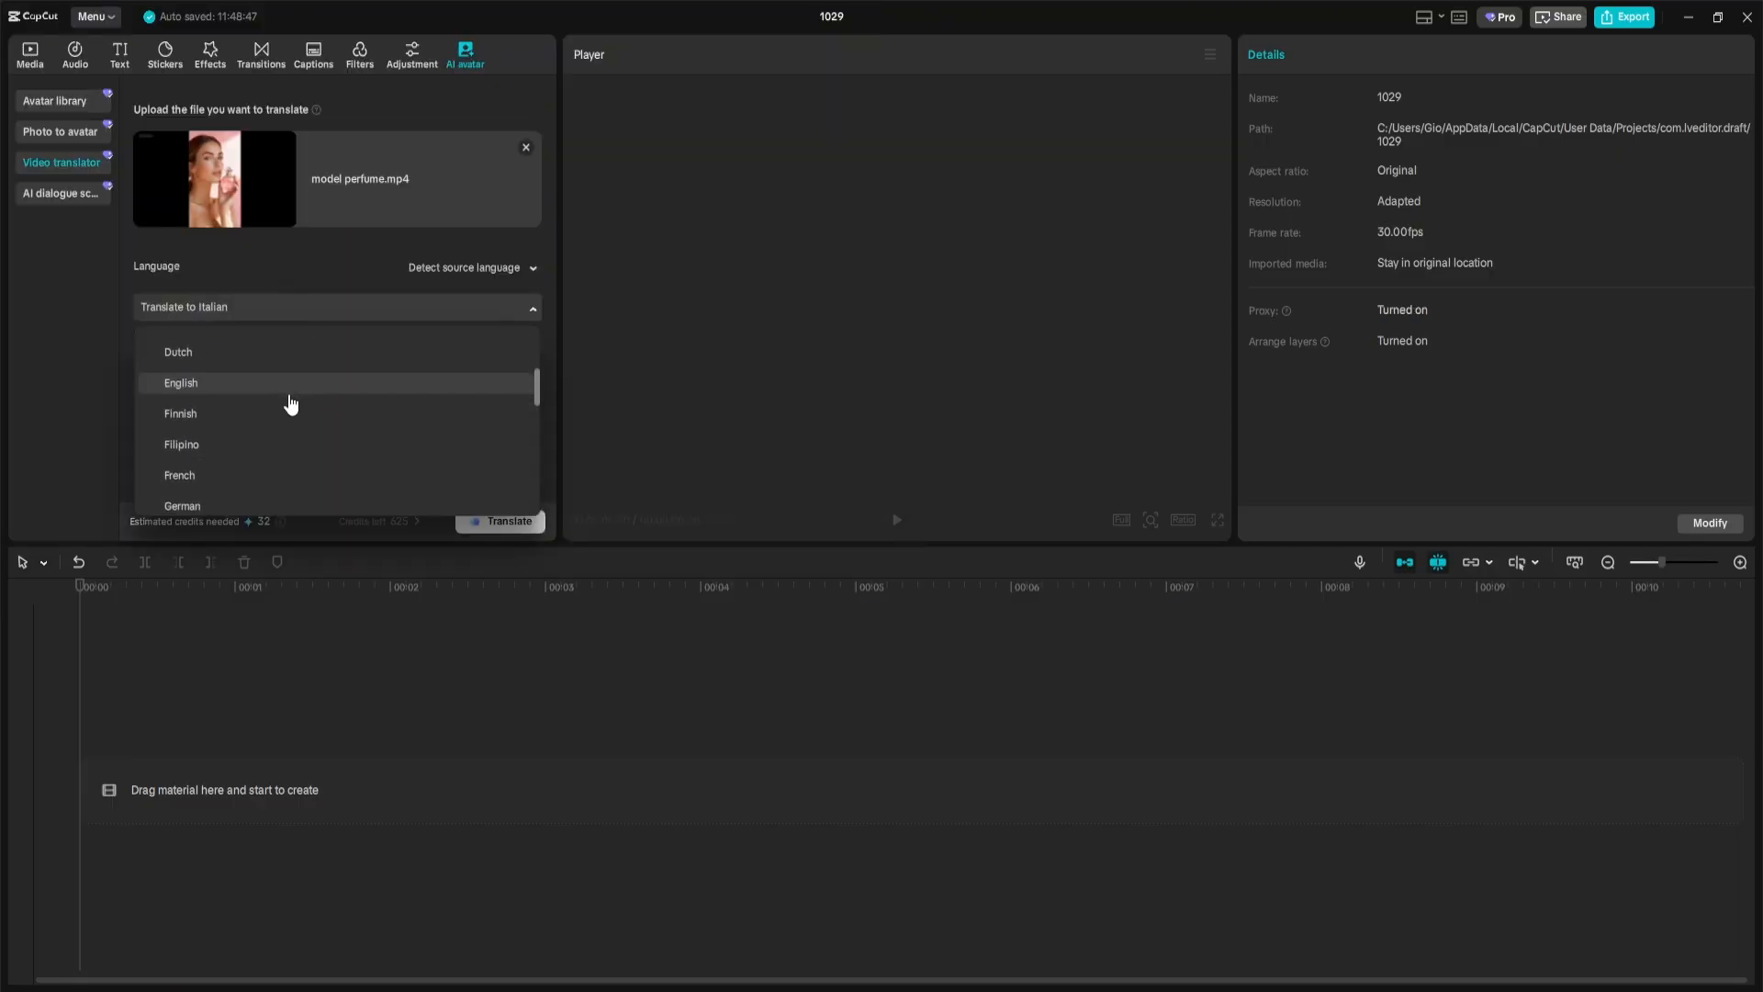
pyautogui.click(279, 482)
pyautogui.click(500, 520)
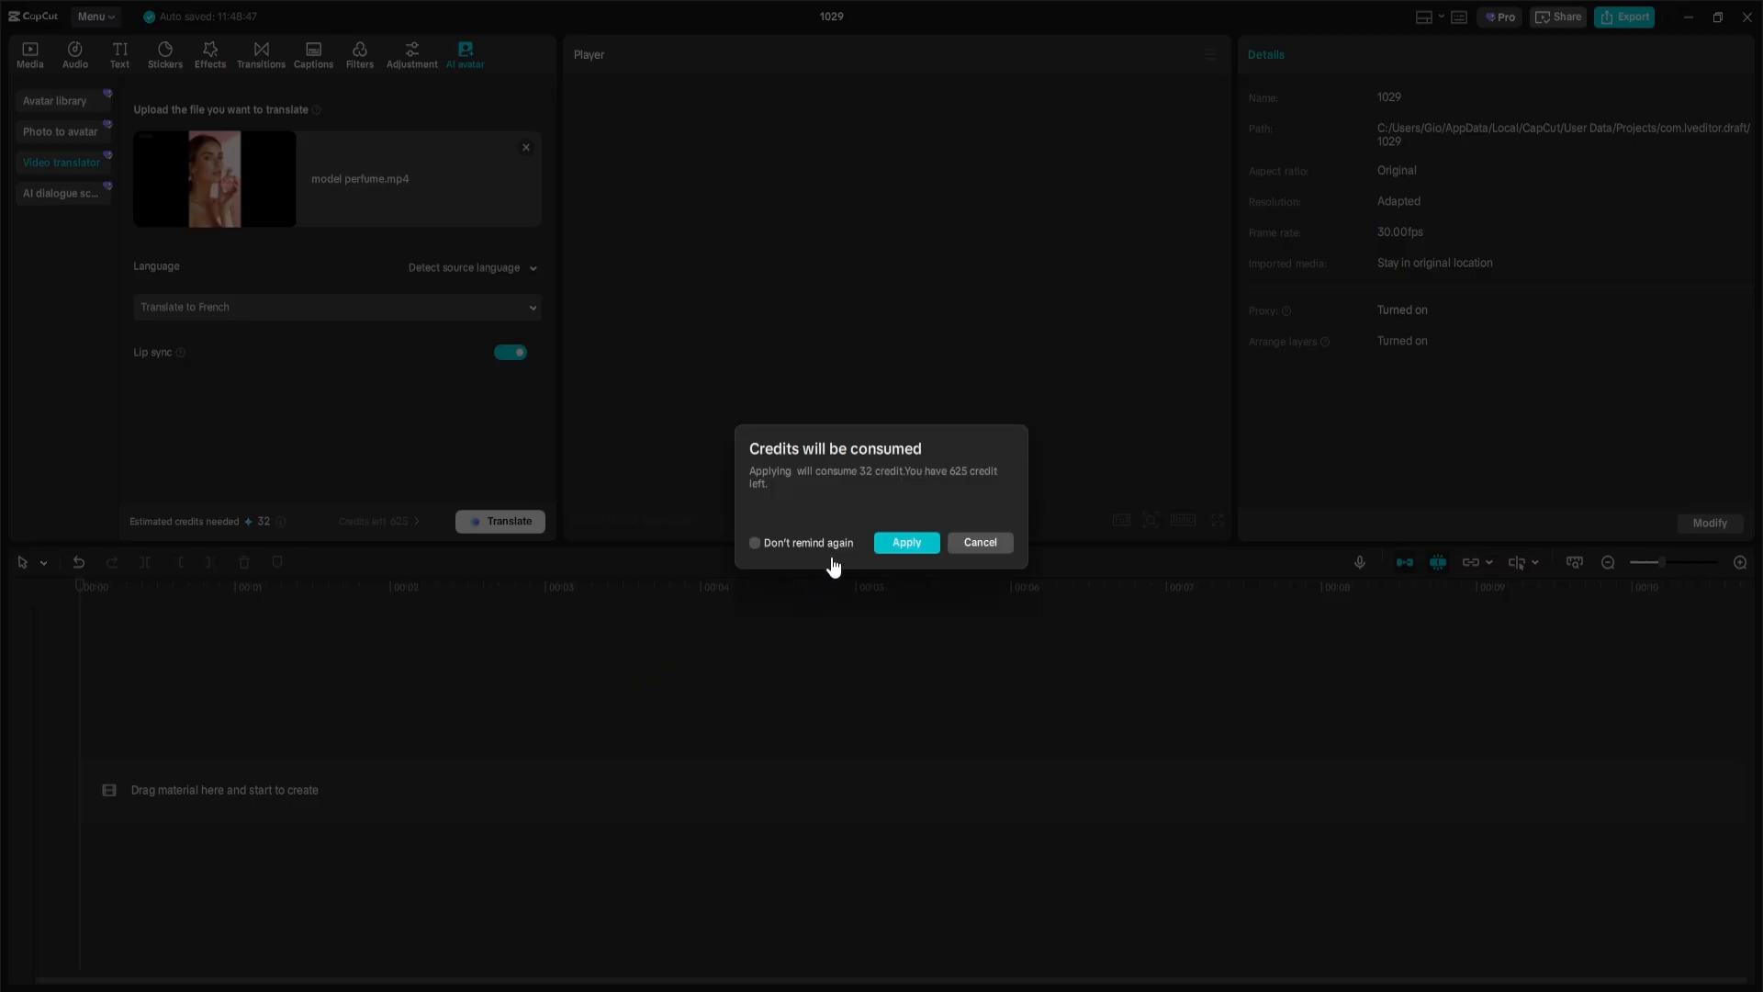
pyautogui.click(905, 543)
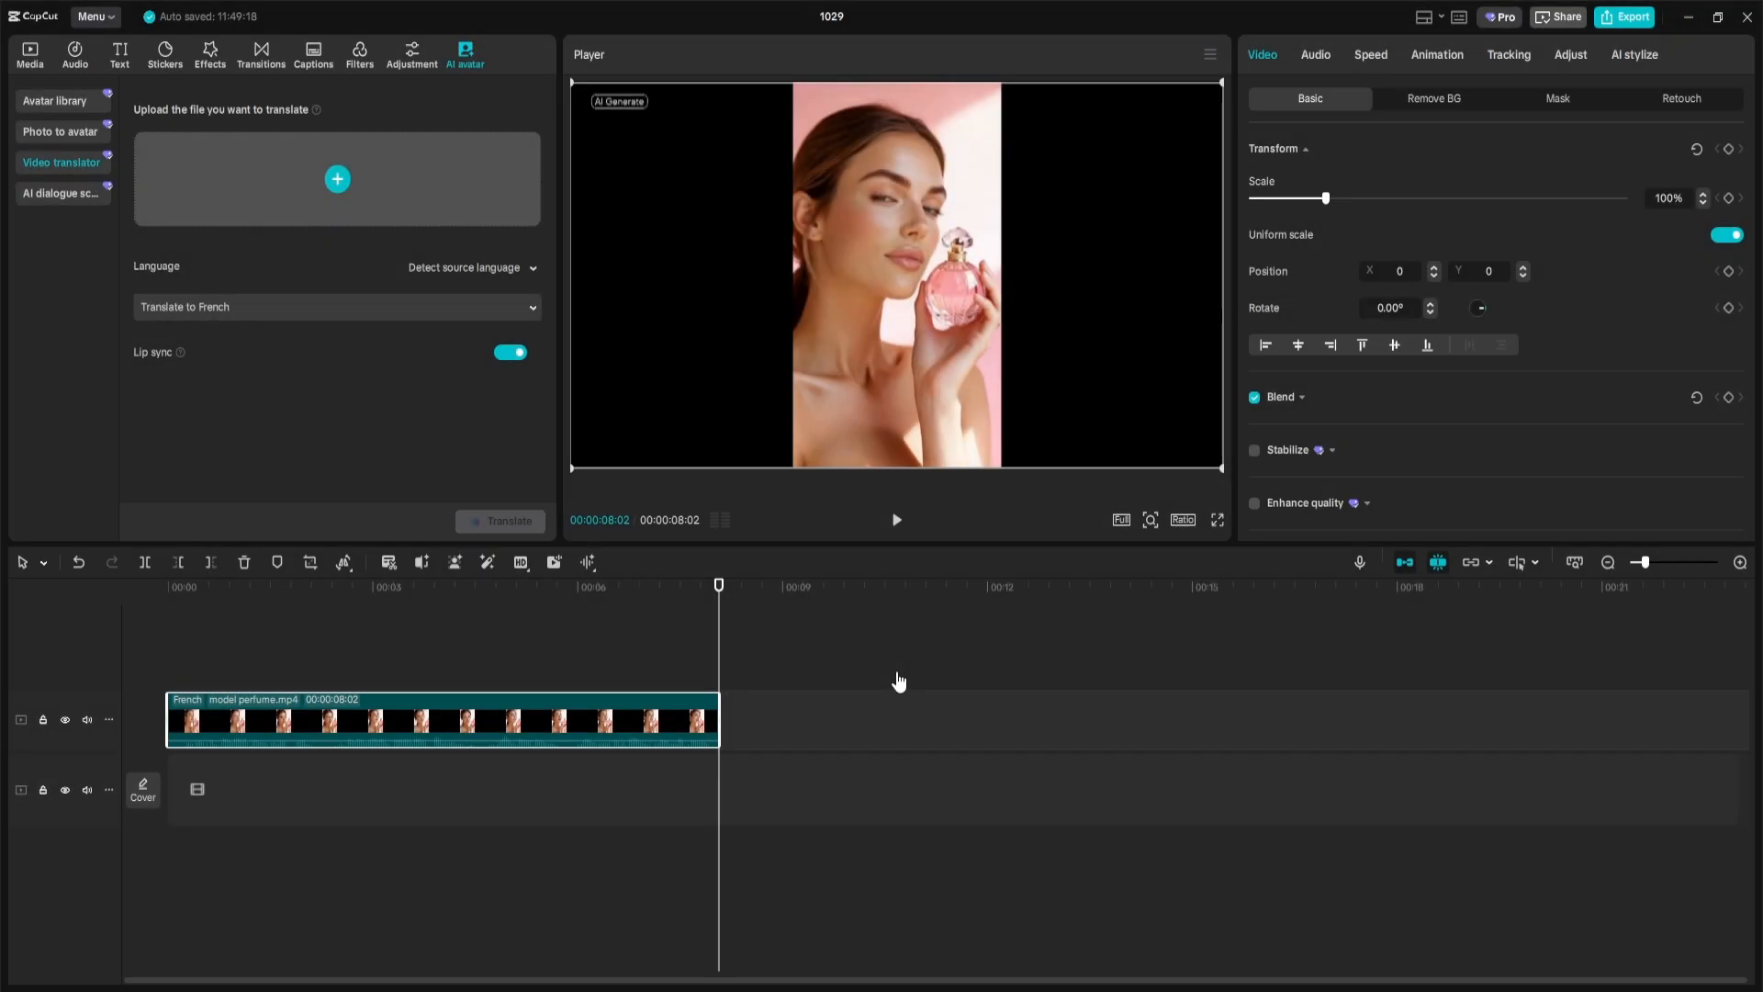
pyautogui.click(536, 316)
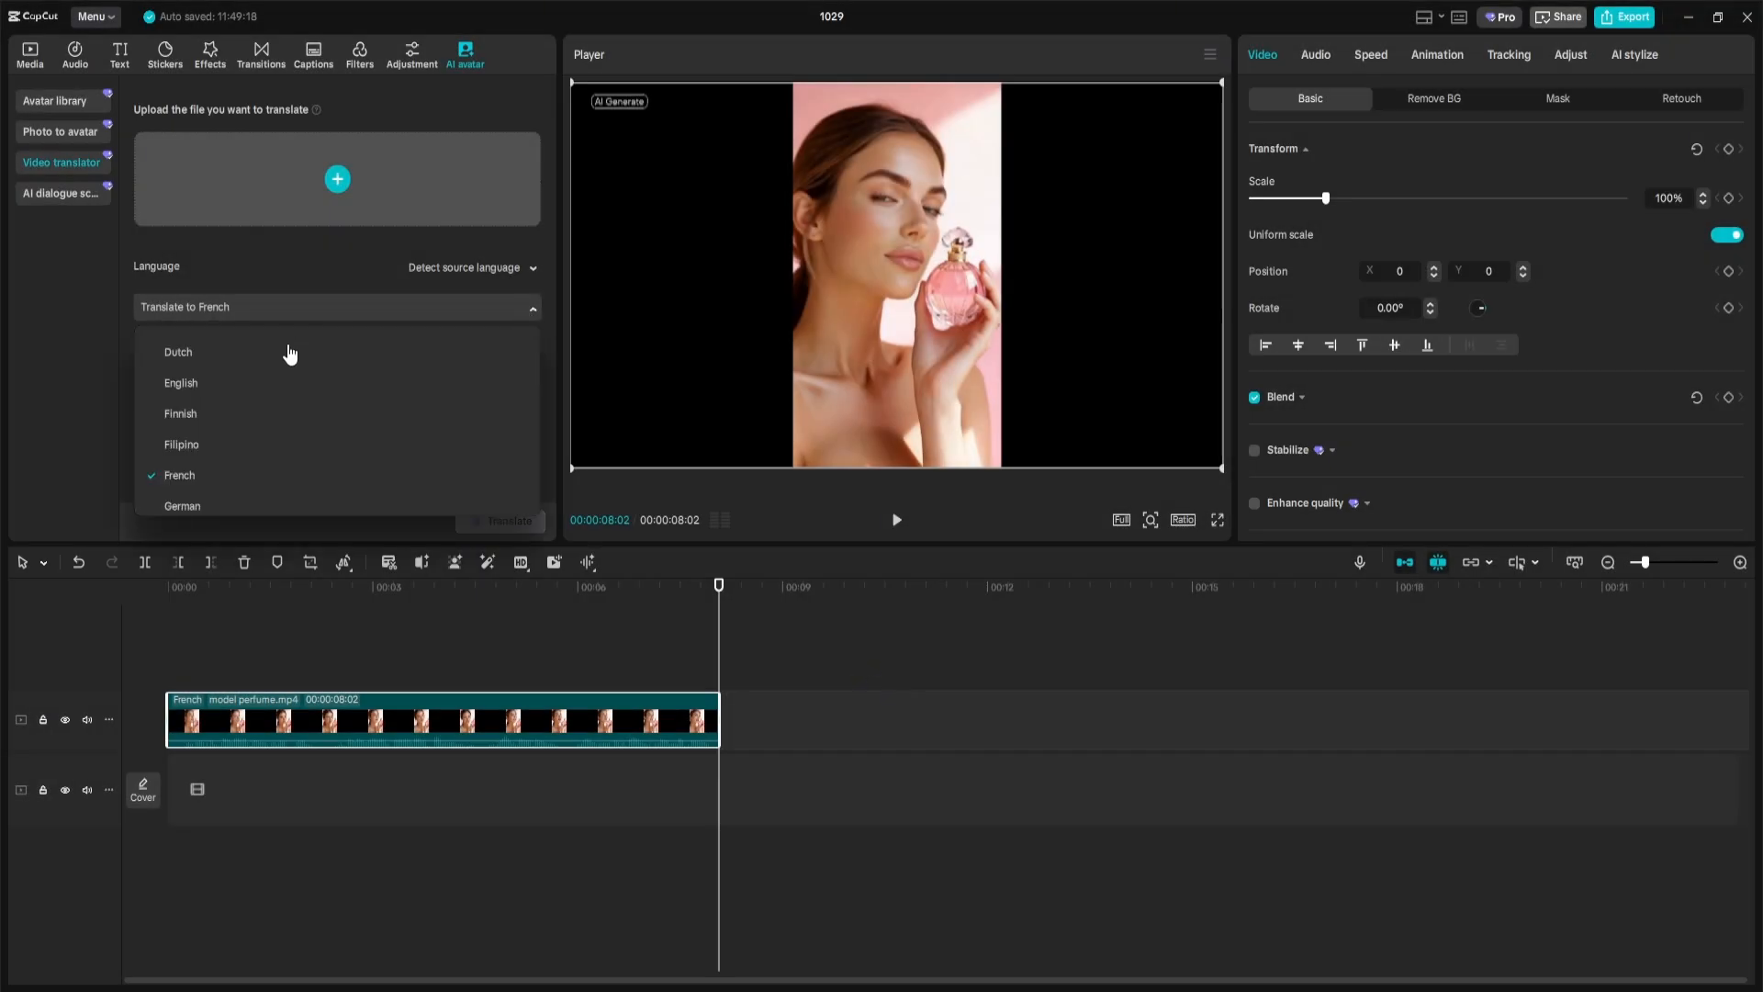
pyautogui.scroll(-1, 284, 406)
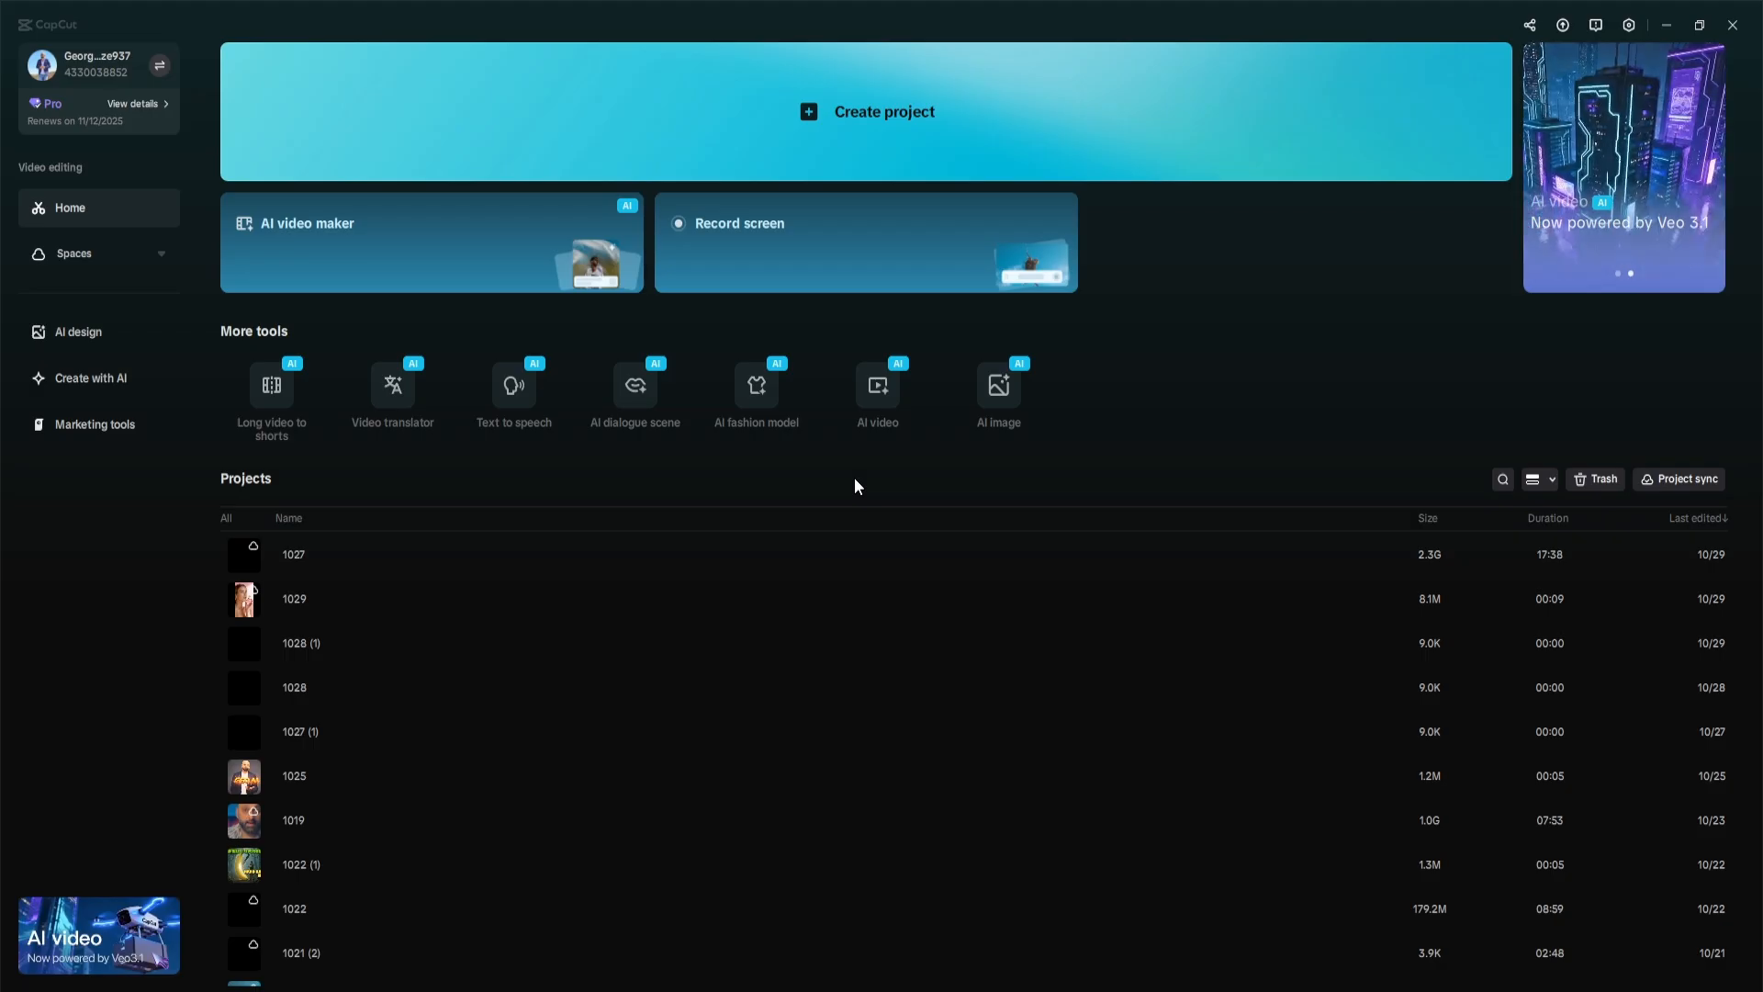
# - Open the AI fashion model tool, maximize its window and show the option for AI-generated model poses
pyautogui.click(764, 389)
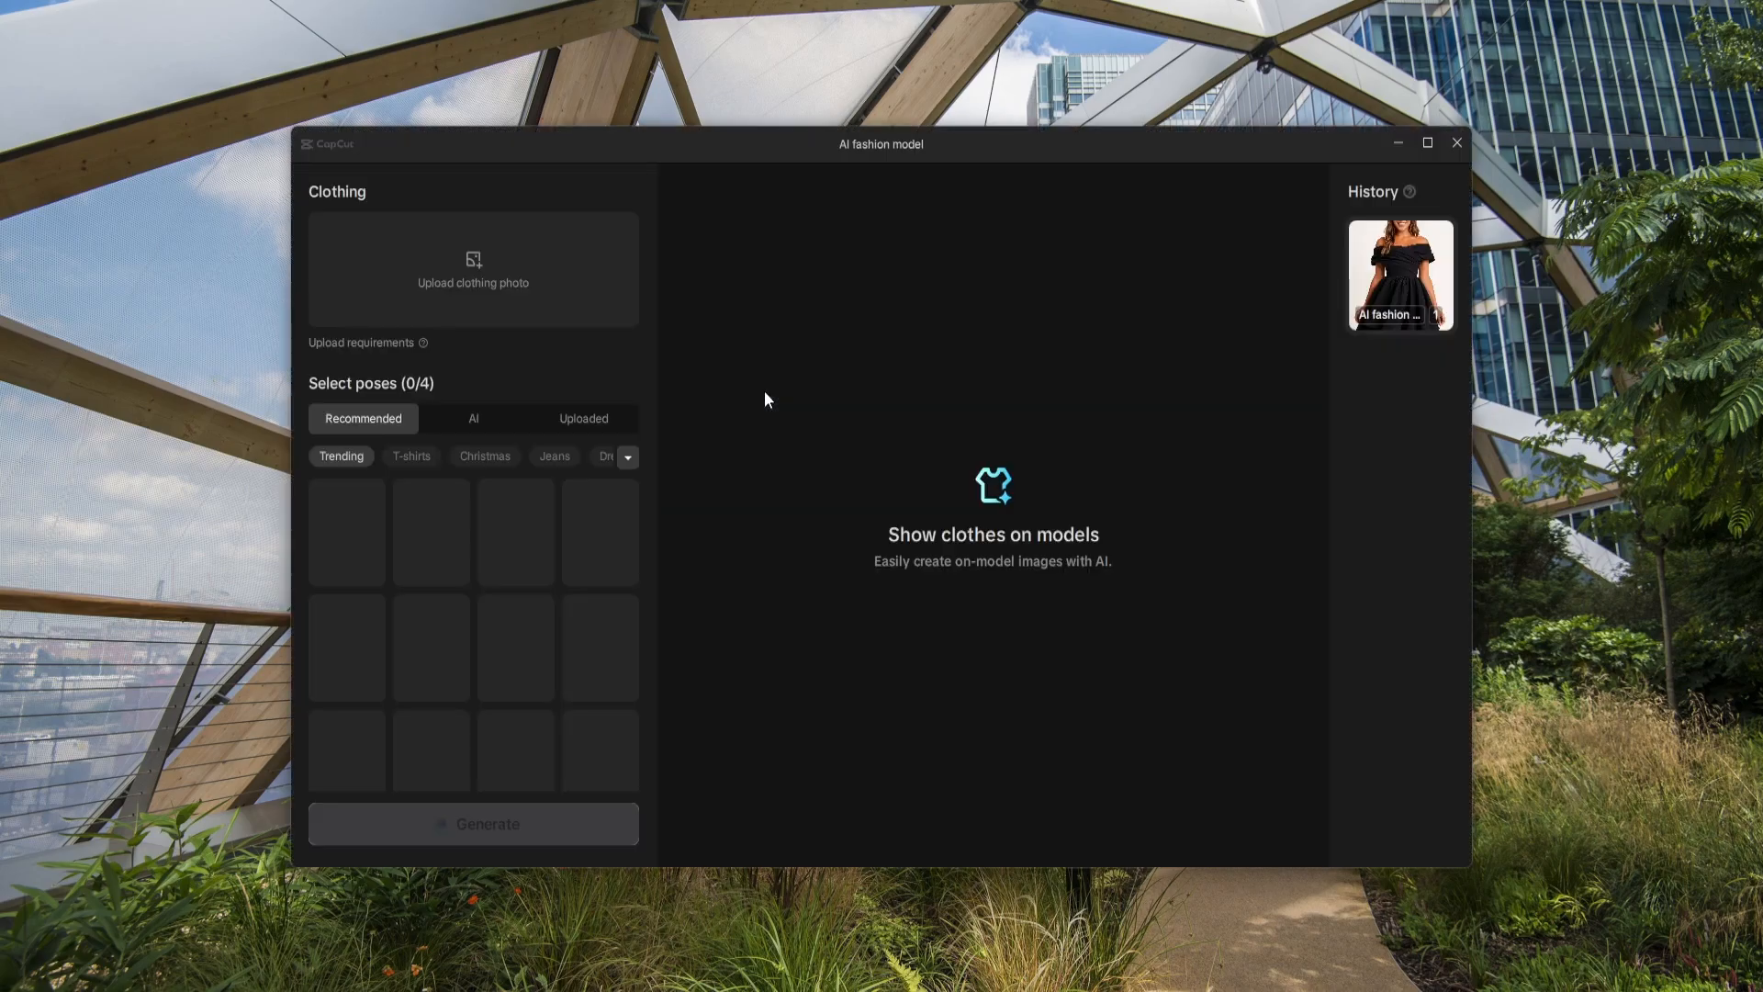
pyautogui.click(1426, 143)
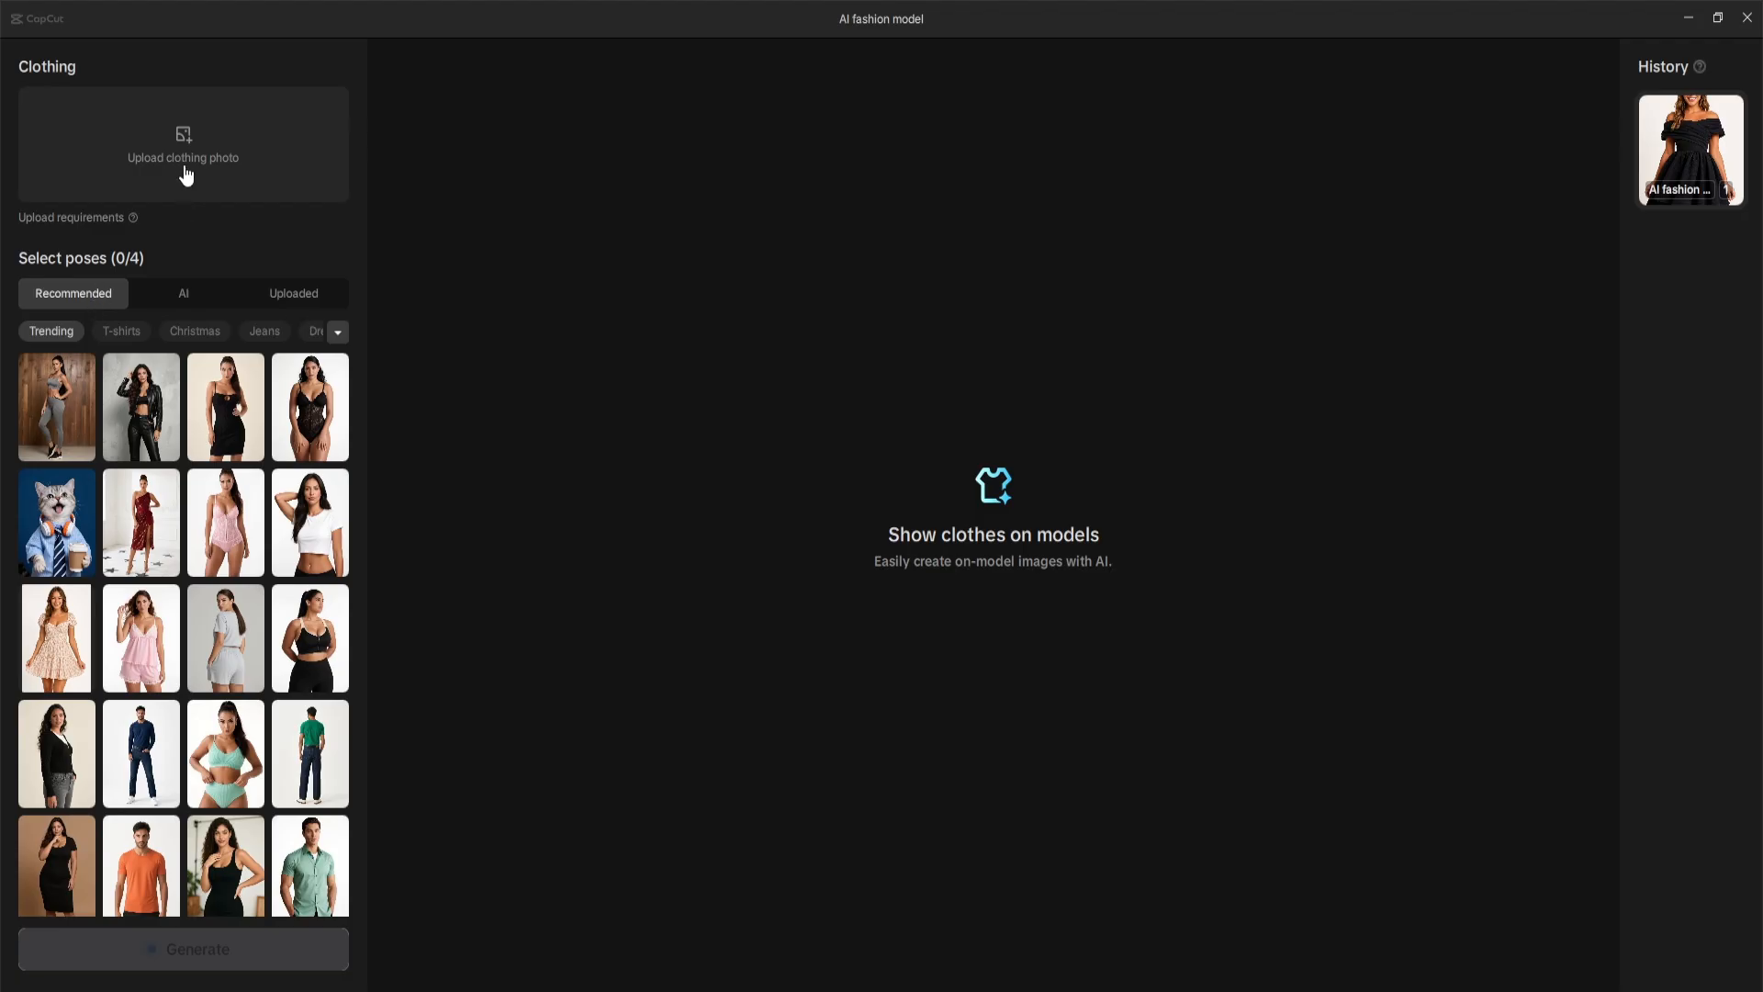
pyautogui.click(181, 294)
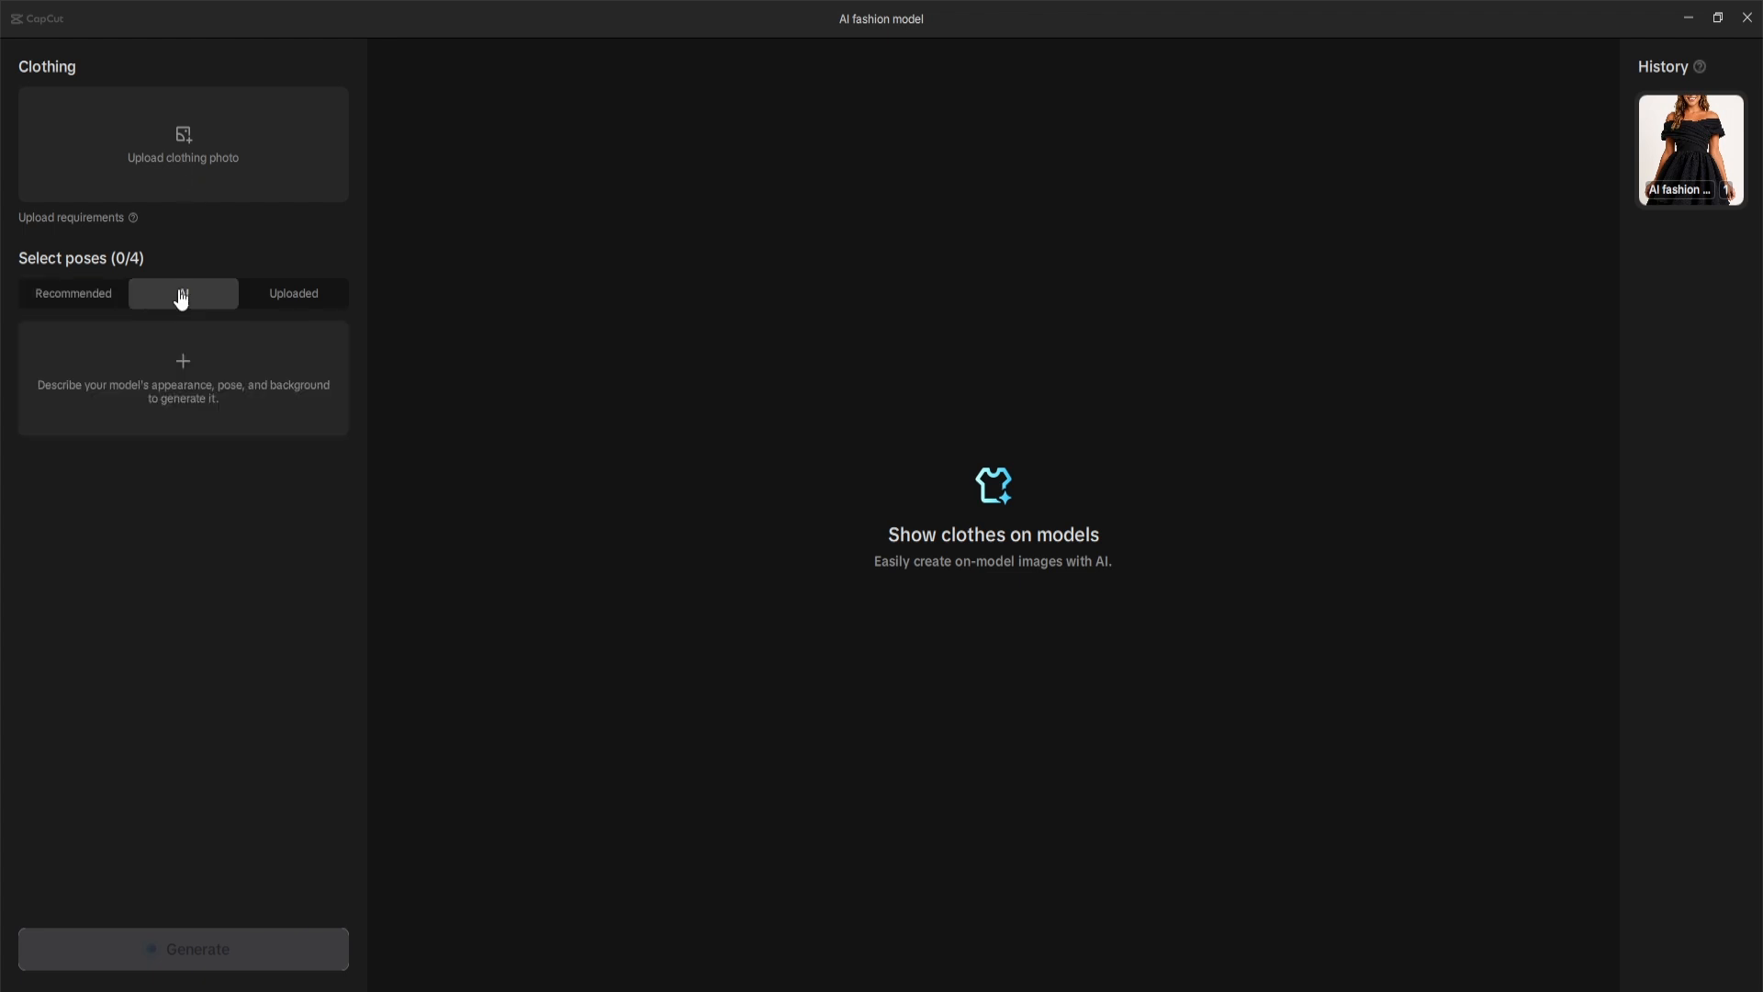
# - Look at the uploaded and recommended pose options, and upload the black off-shoulder dress photo as the clothing
pyautogui.click(284, 296)
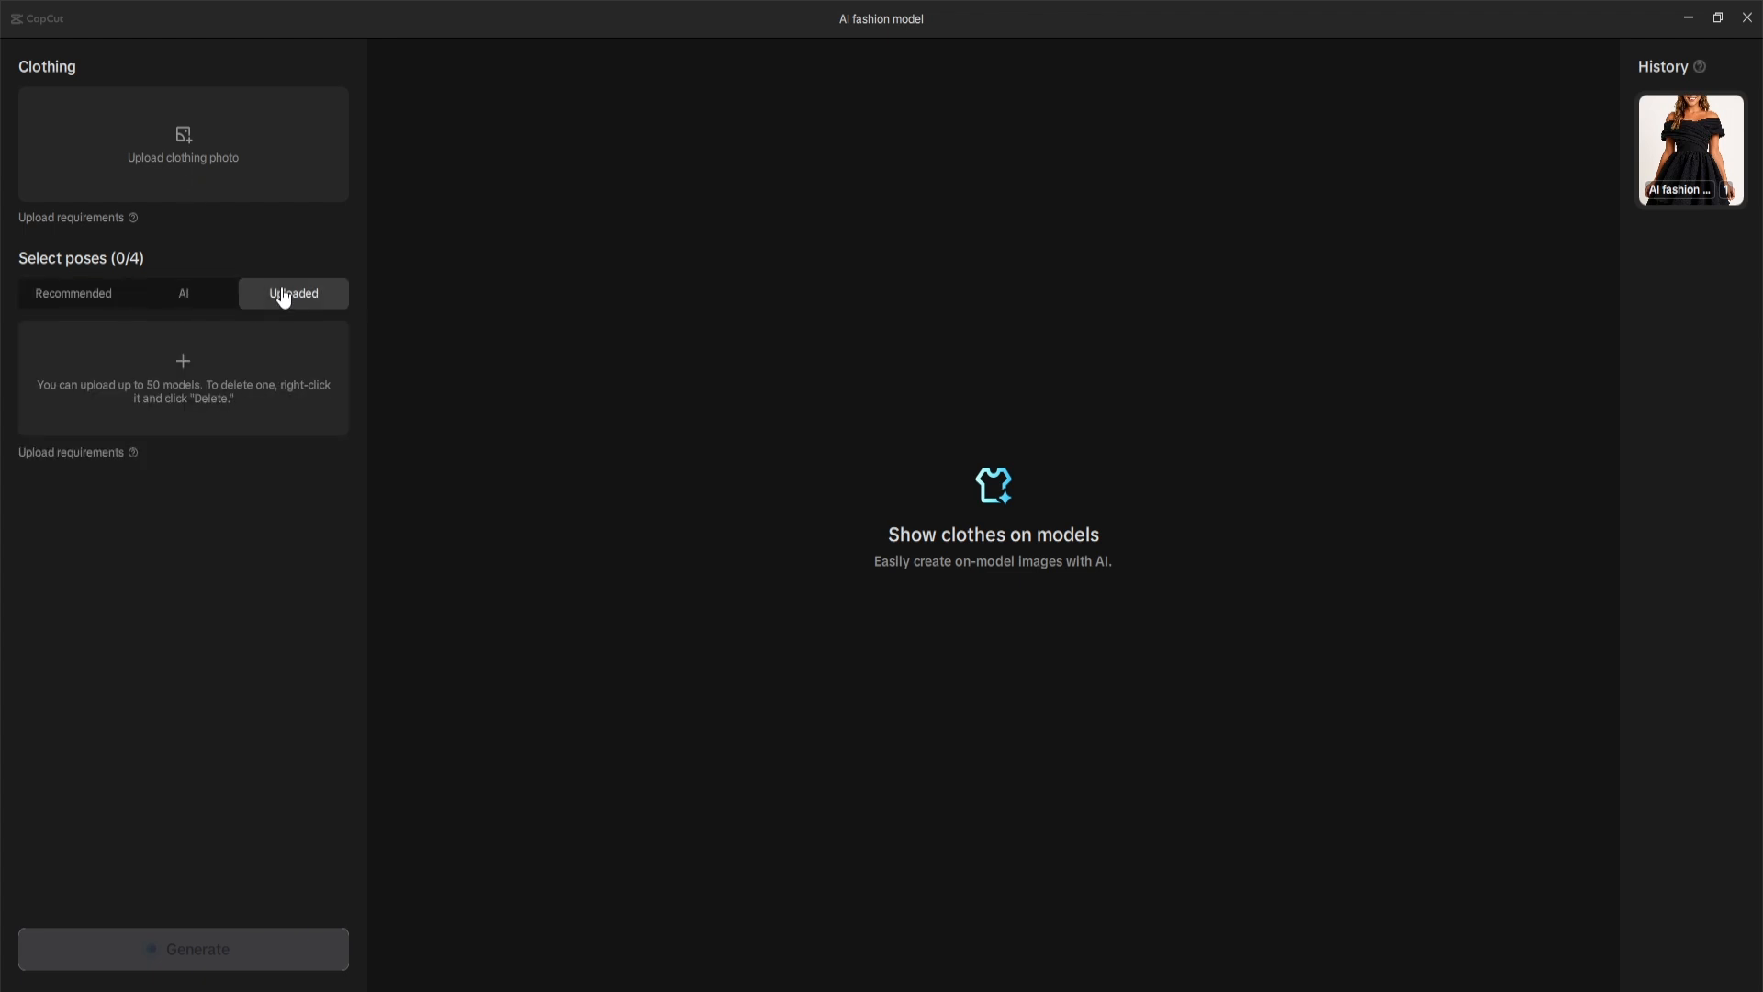
pyautogui.click(107, 303)
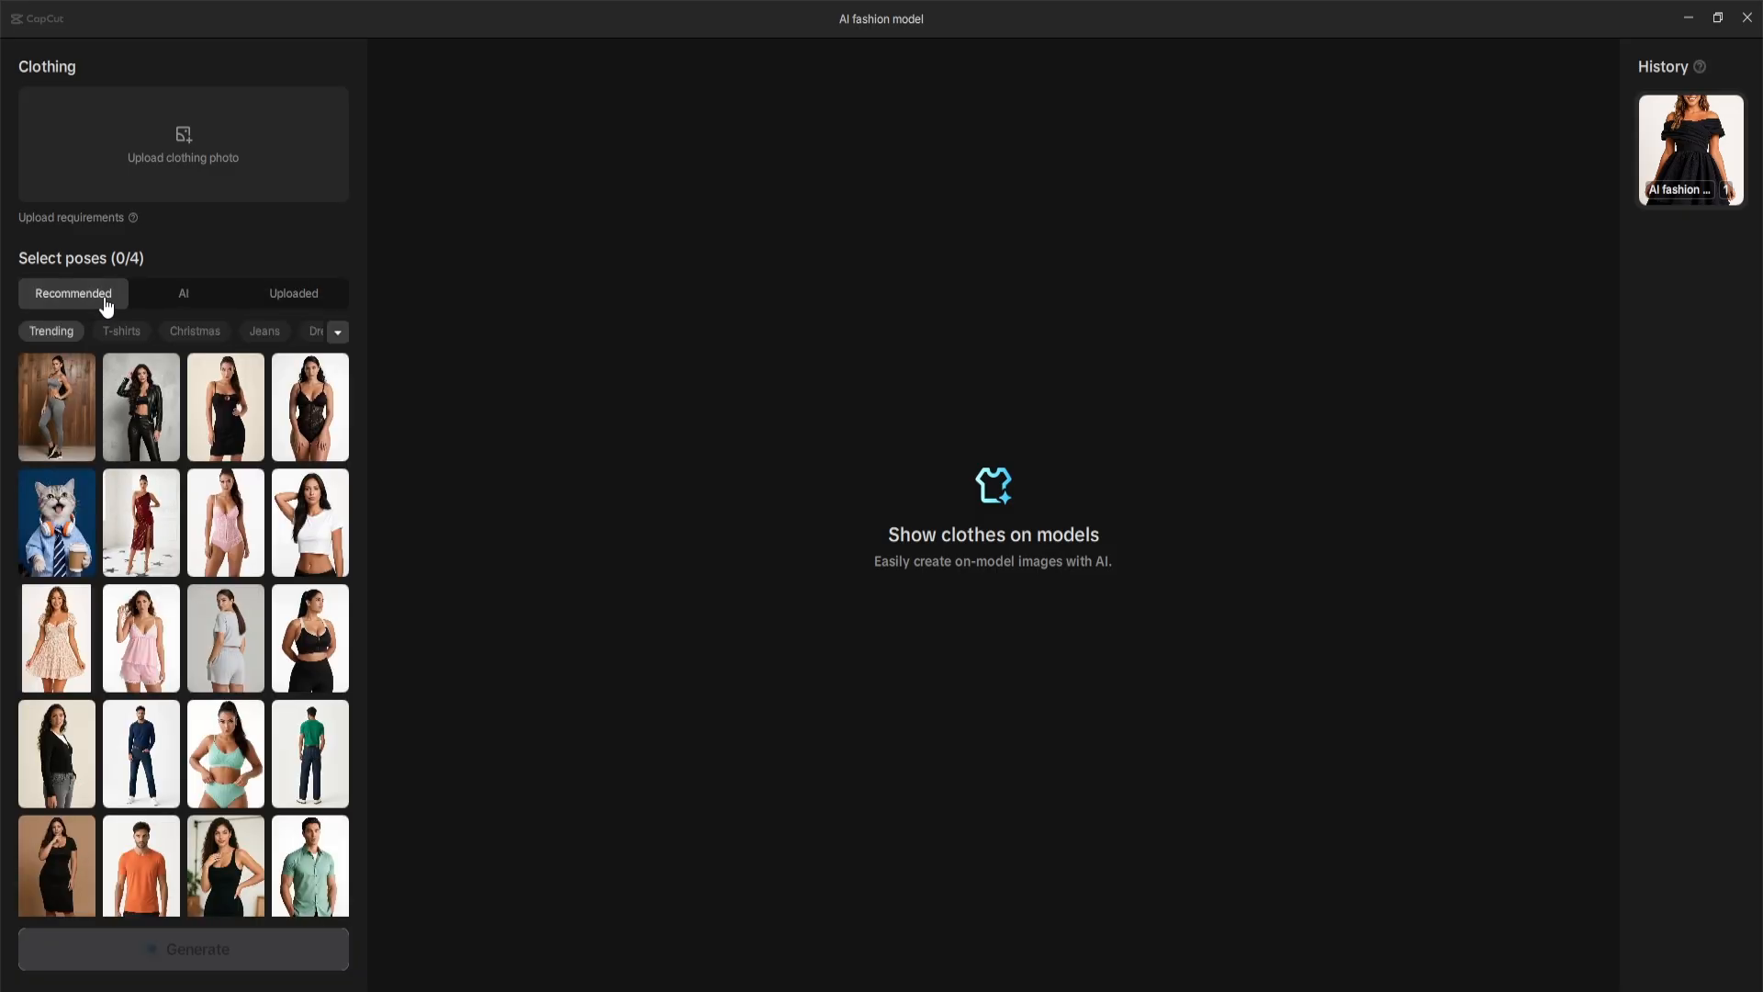
pyautogui.click(195, 169)
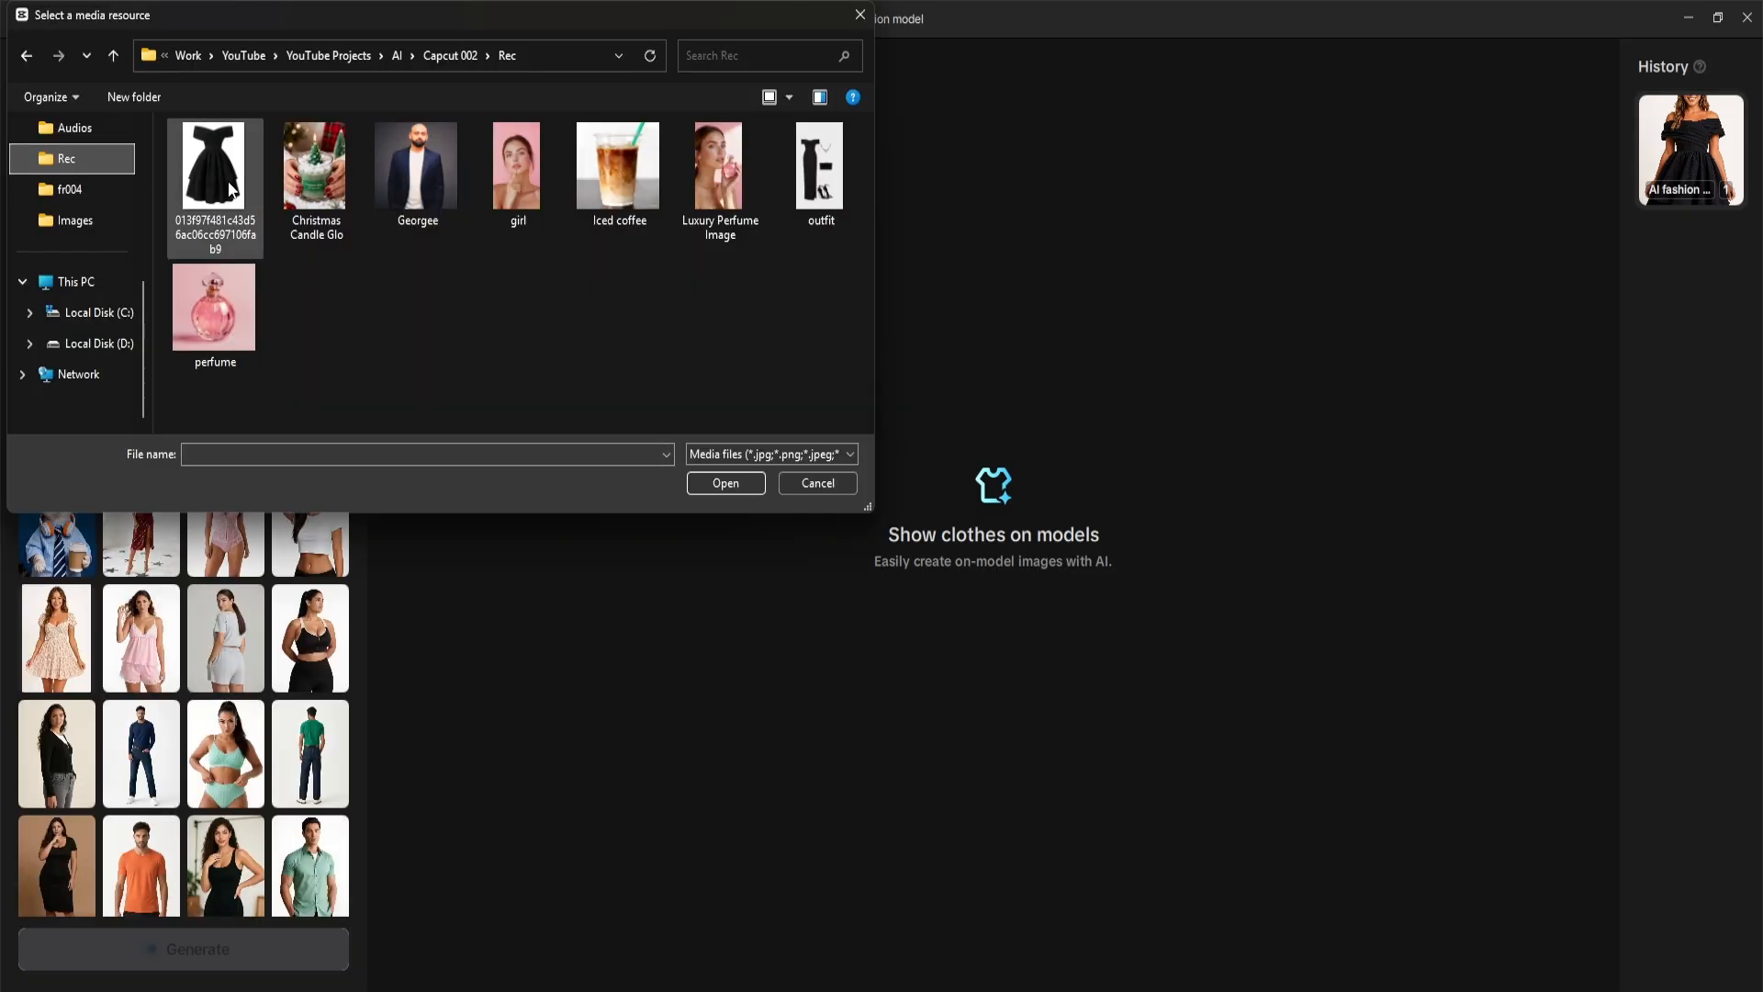
pyautogui.doubleClick(230, 191)
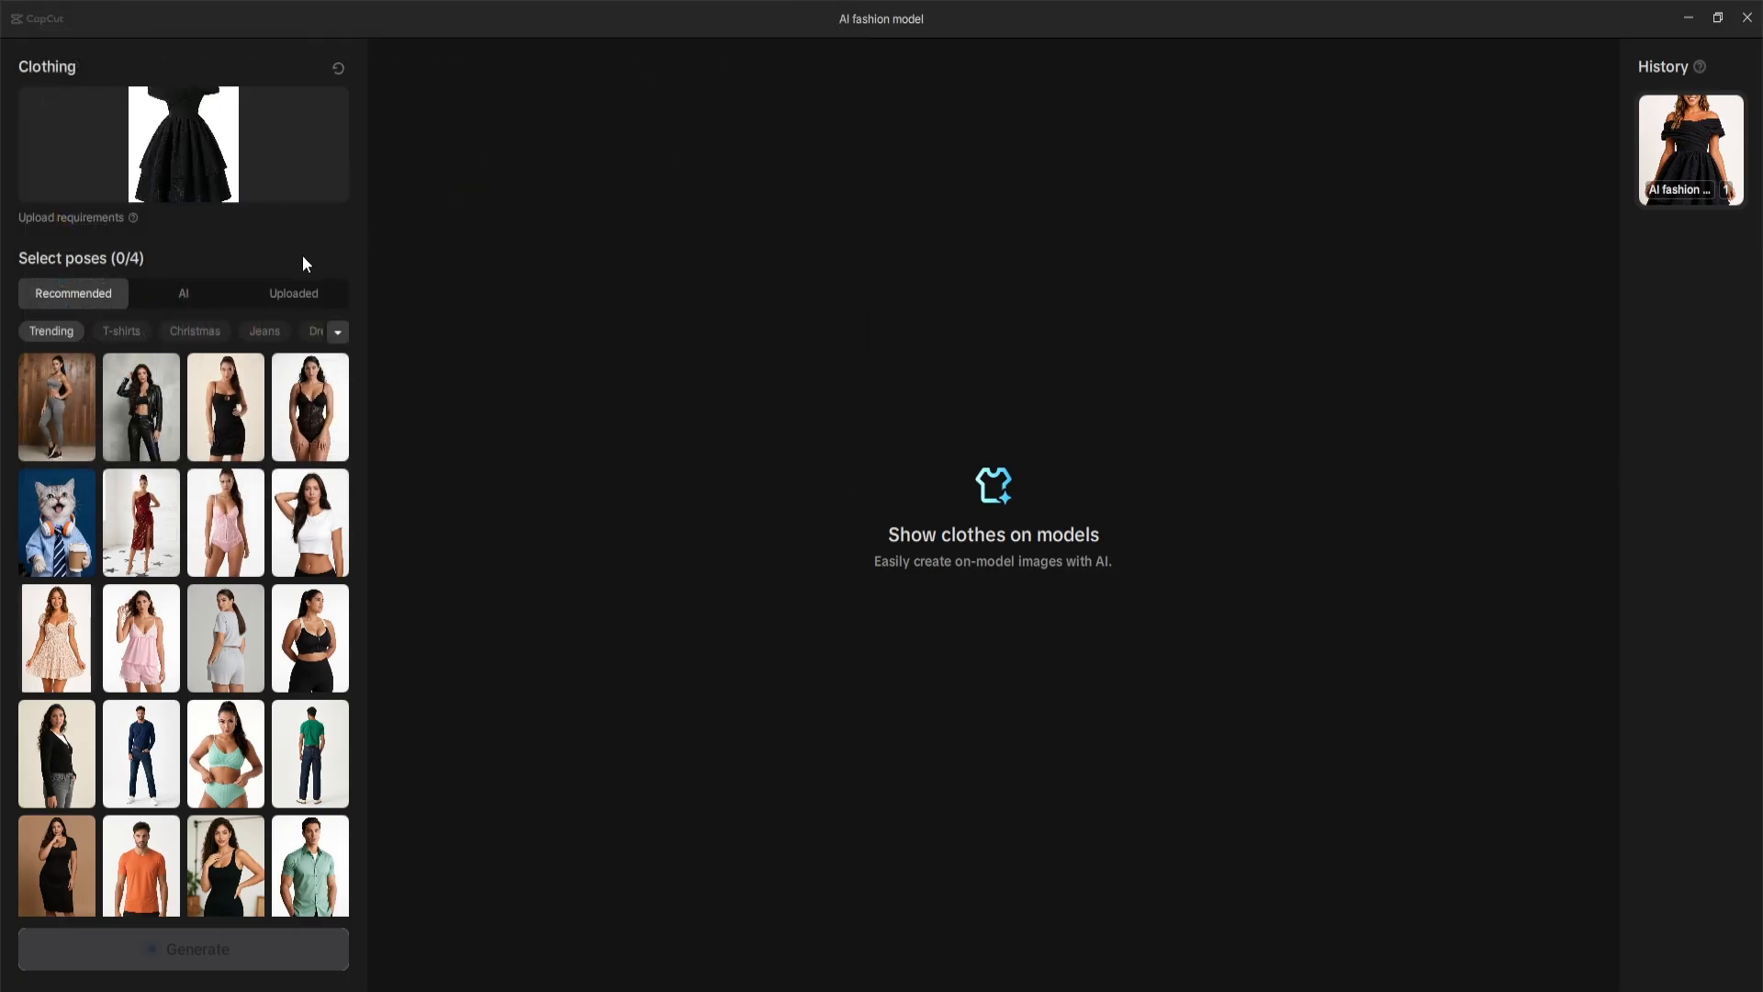
# - Choose the smiling woman in the floral mini dress from the trending recommended poses, generate the fashion image and preview it enlarged
pyautogui.scroll(-3, 197, 551)
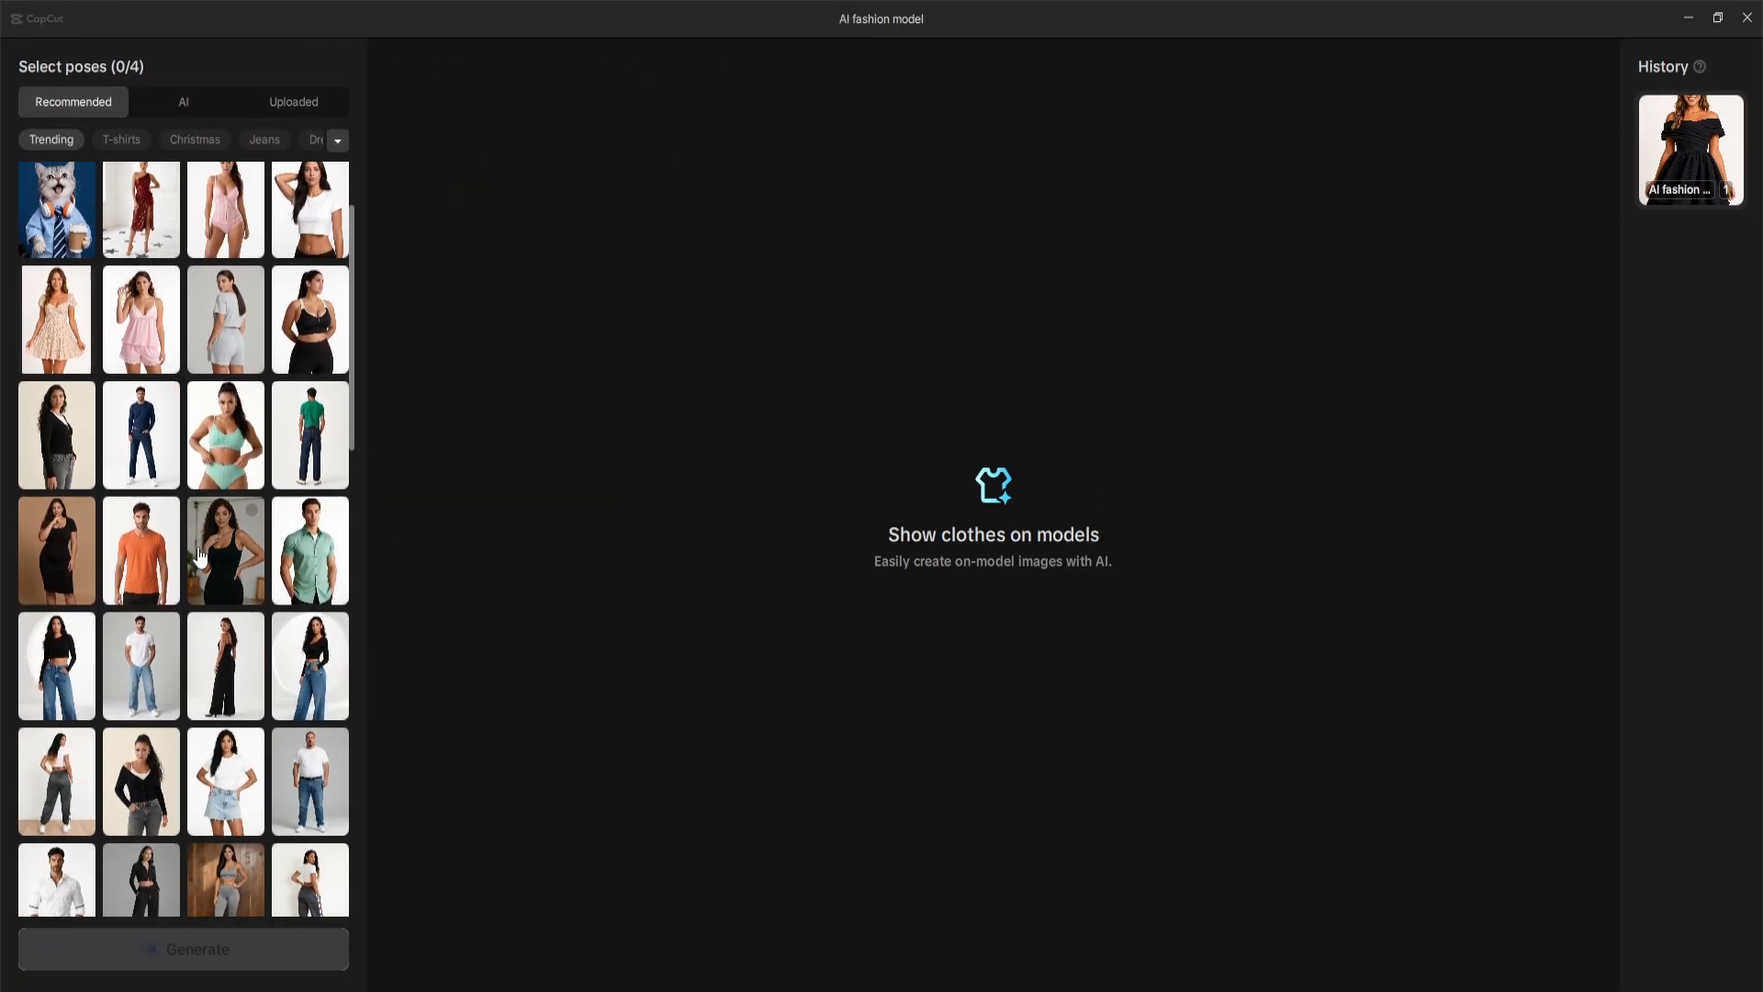
pyautogui.scroll(-10, 200, 558)
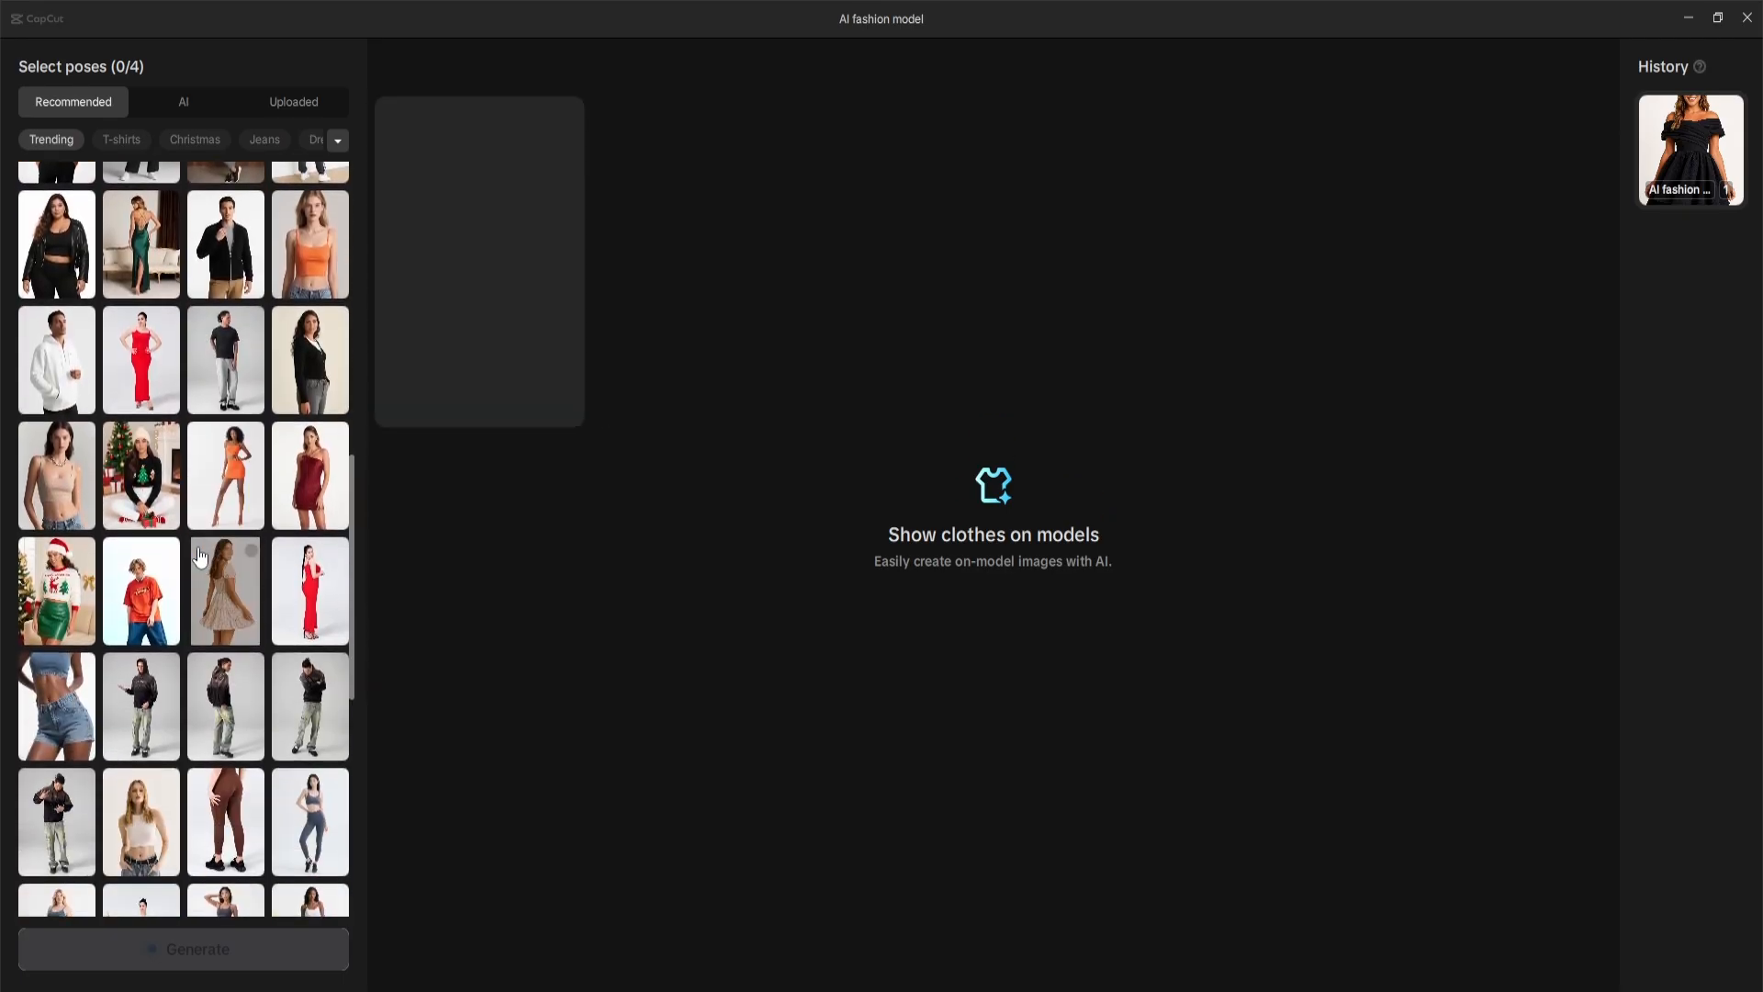
pyautogui.scroll(-2, 200, 557)
pyautogui.scroll(4, 200, 558)
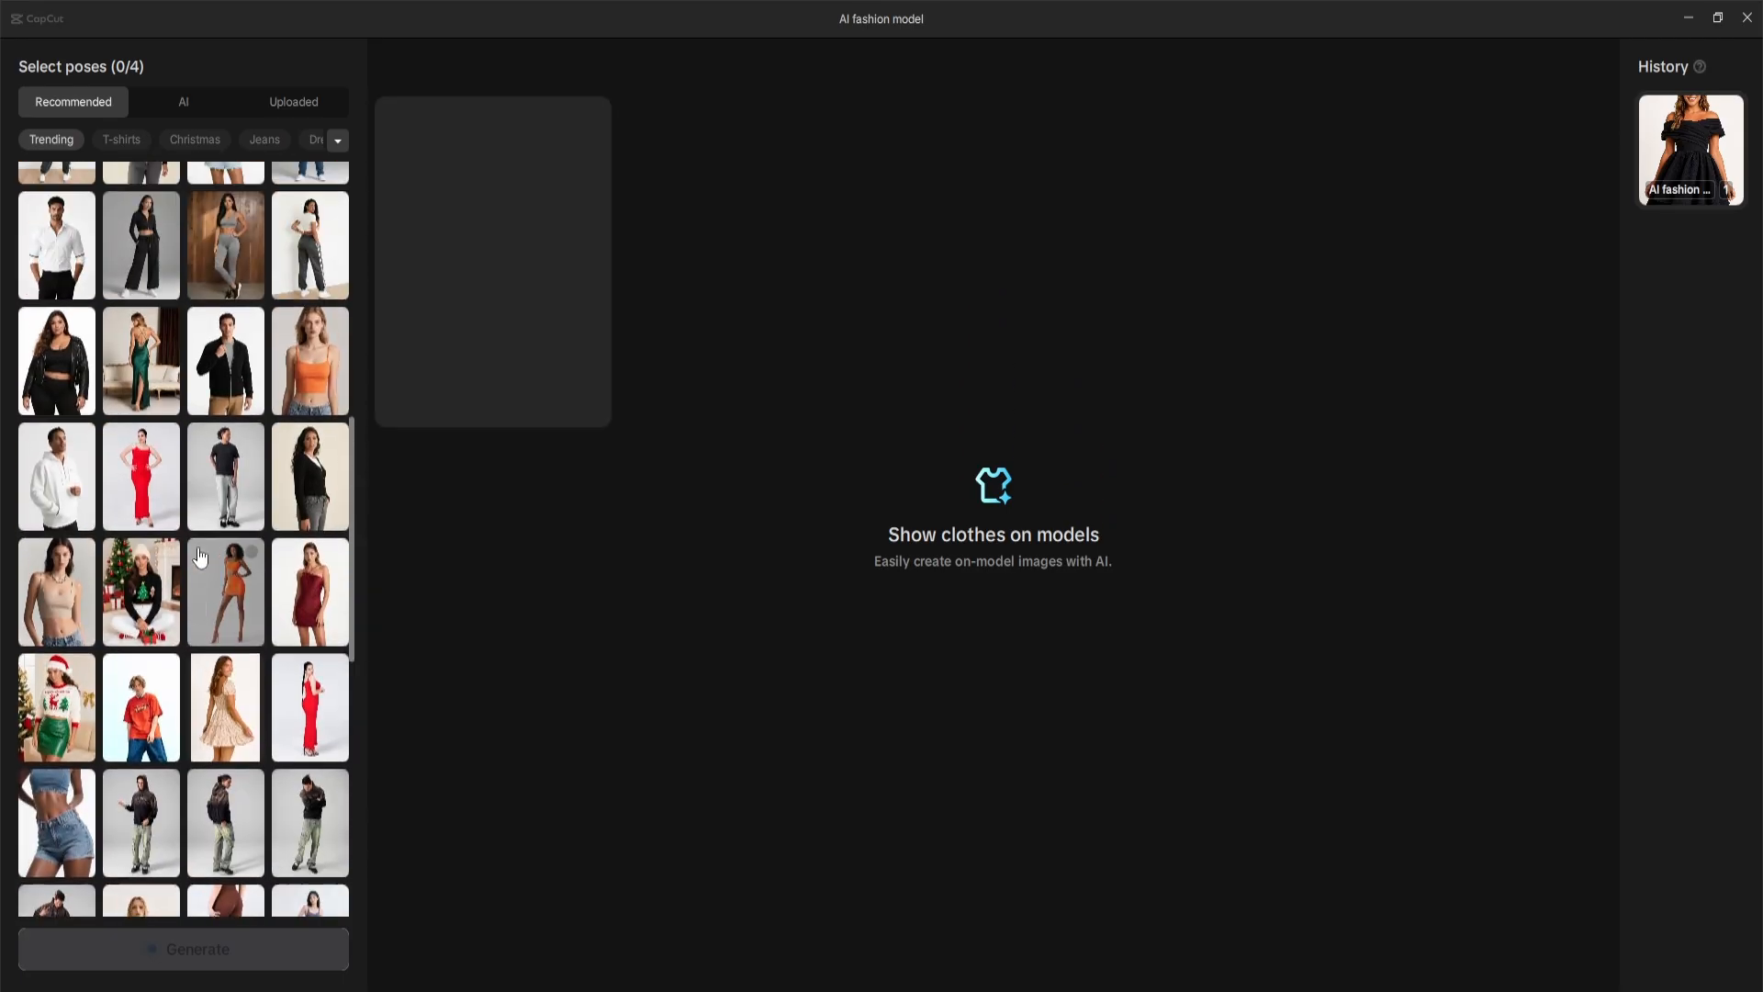
pyautogui.scroll(15, 200, 558)
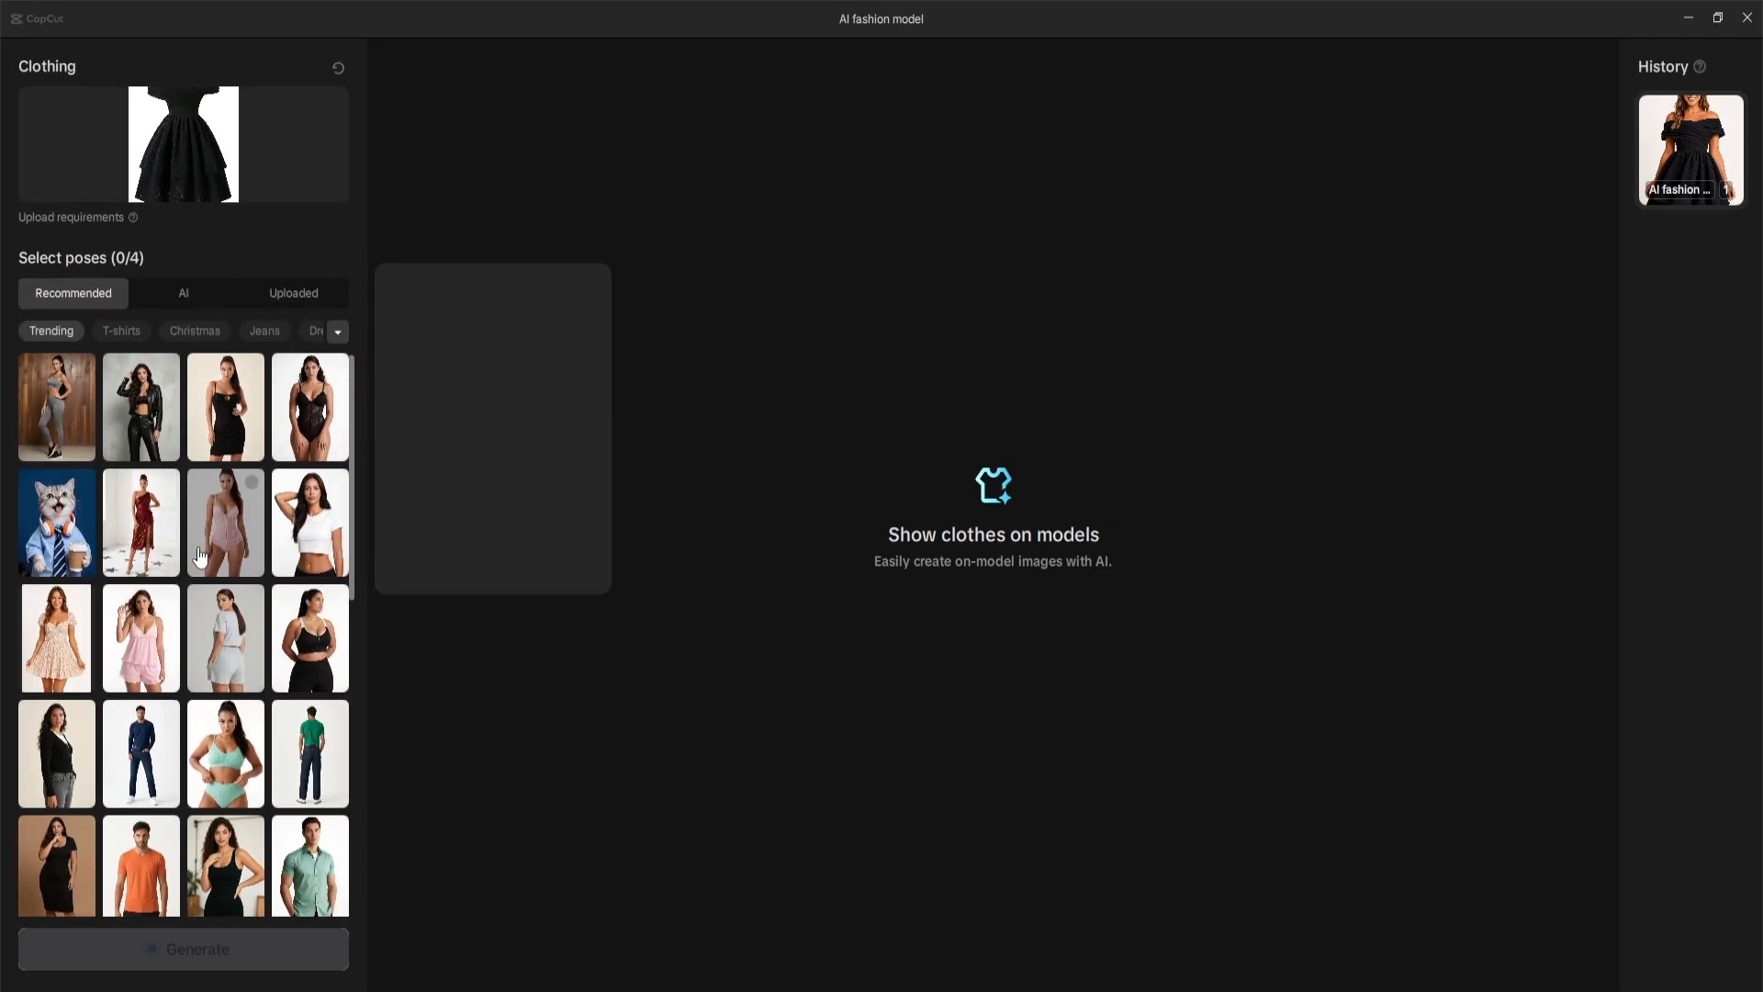
pyautogui.click(57, 636)
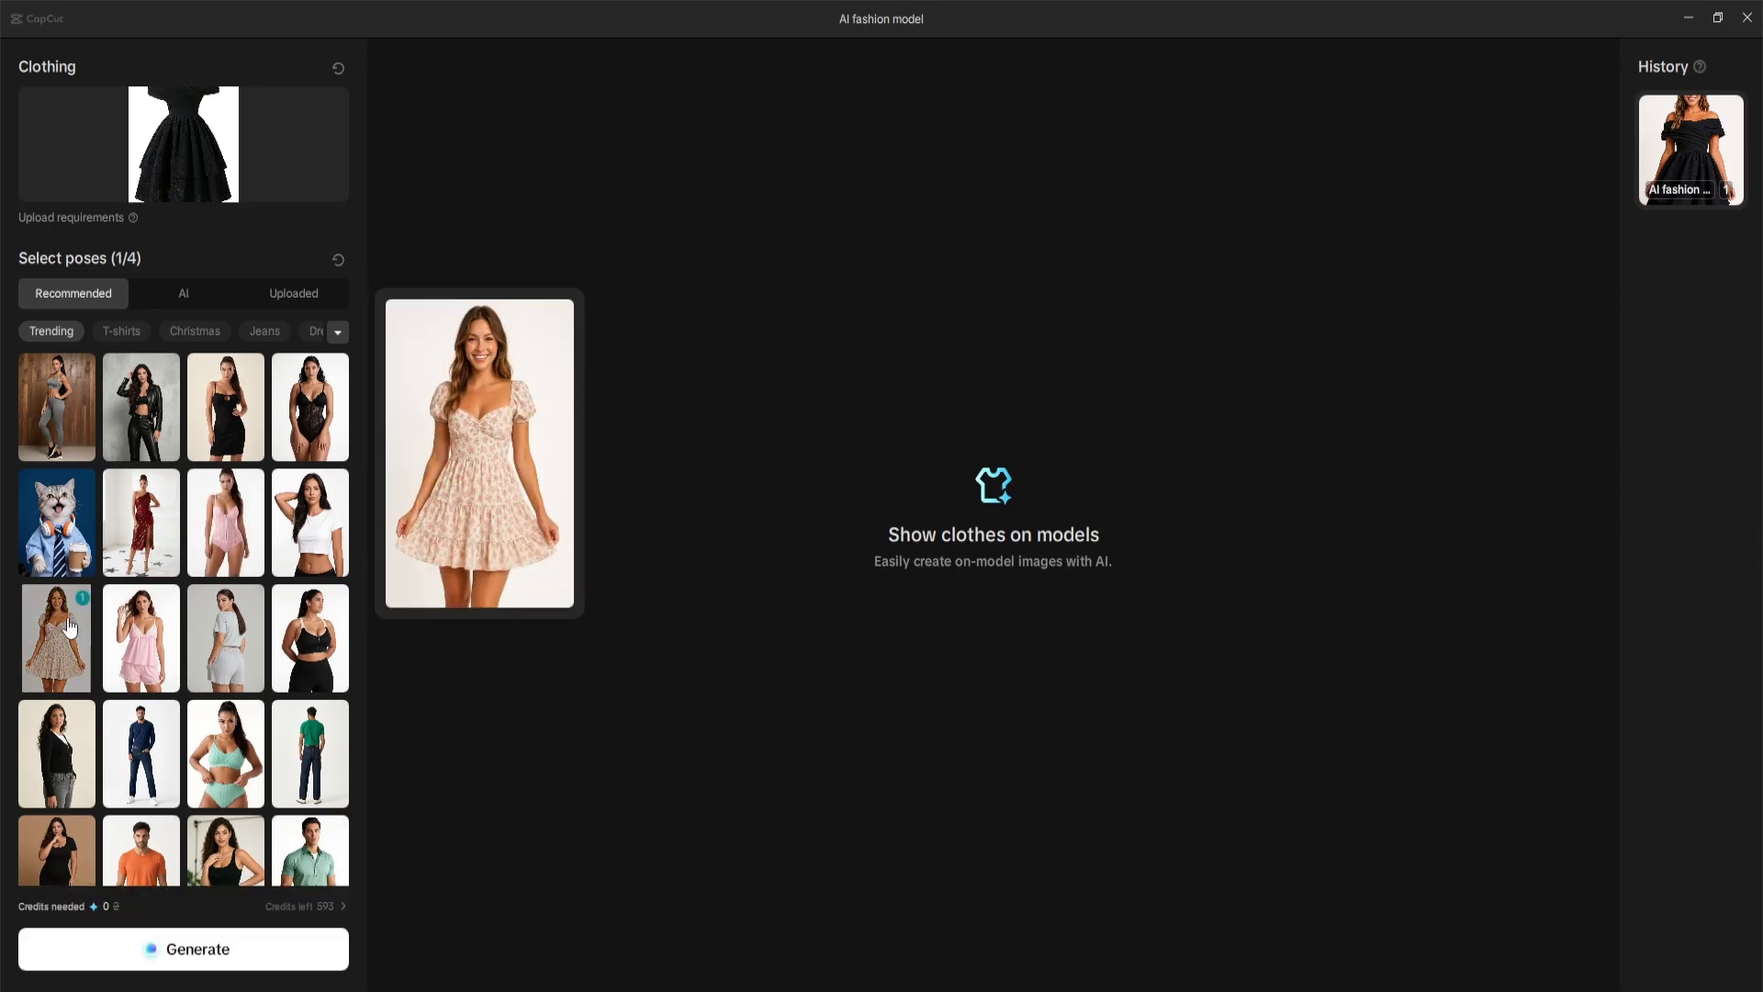
pyautogui.click(237, 927)
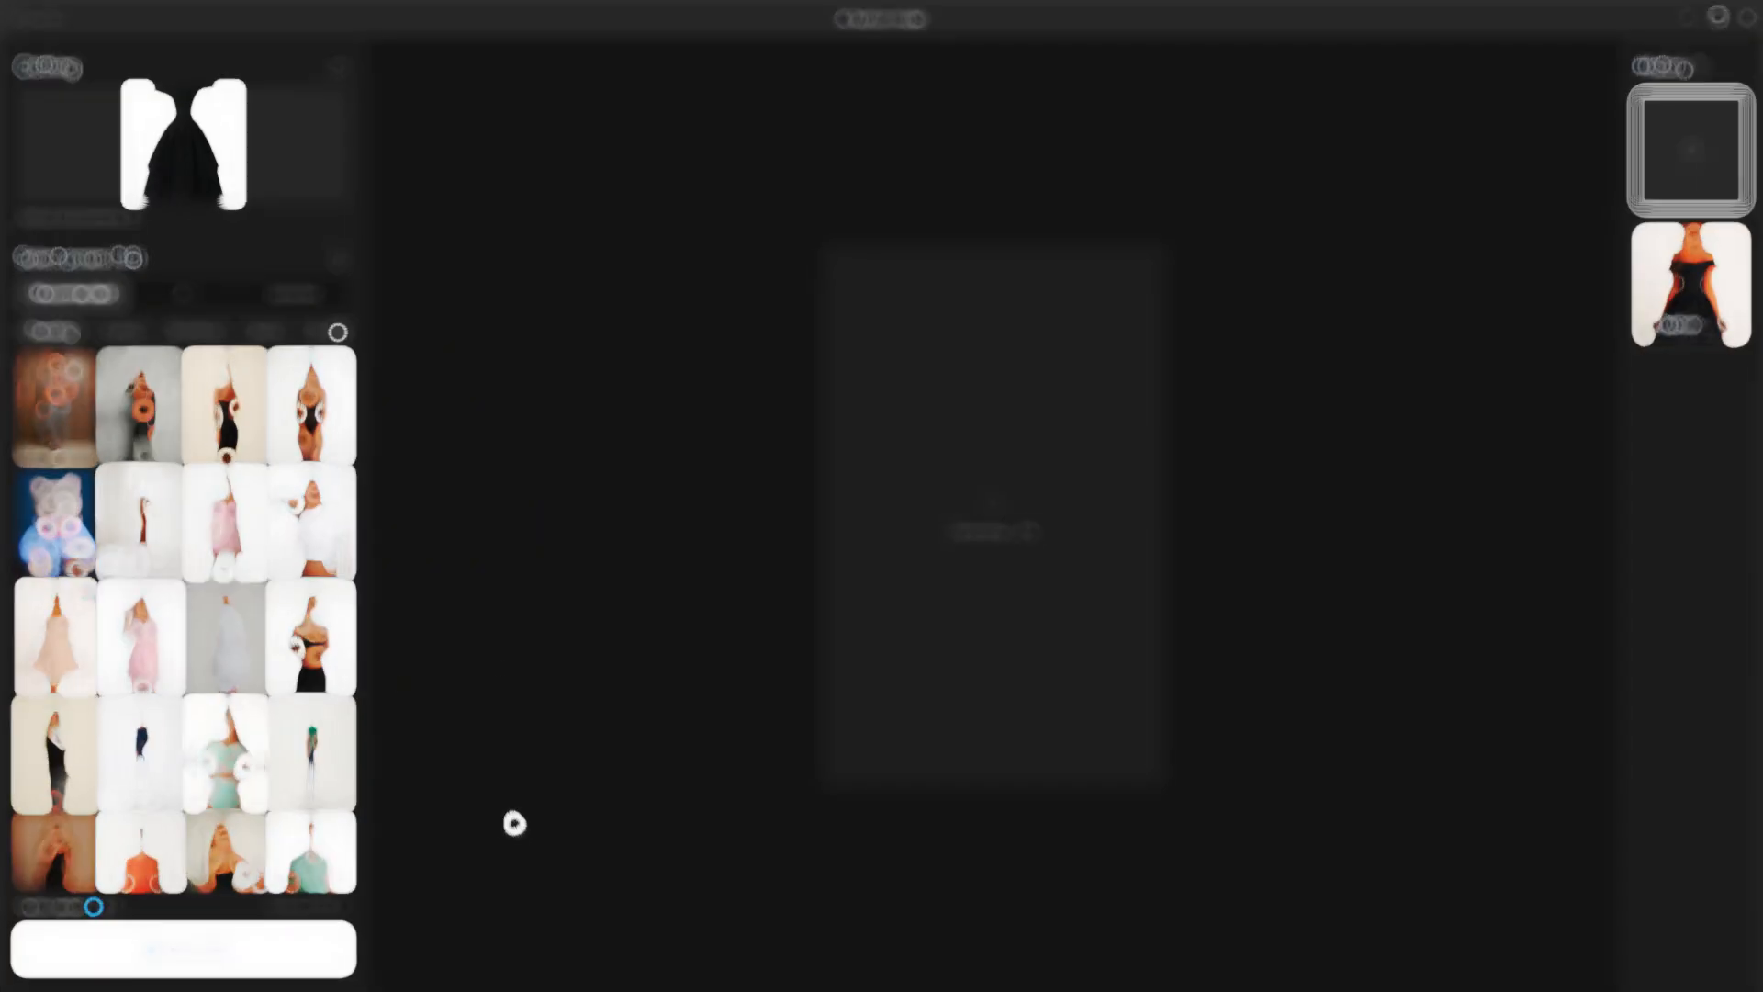
pyautogui.click(1052, 561)
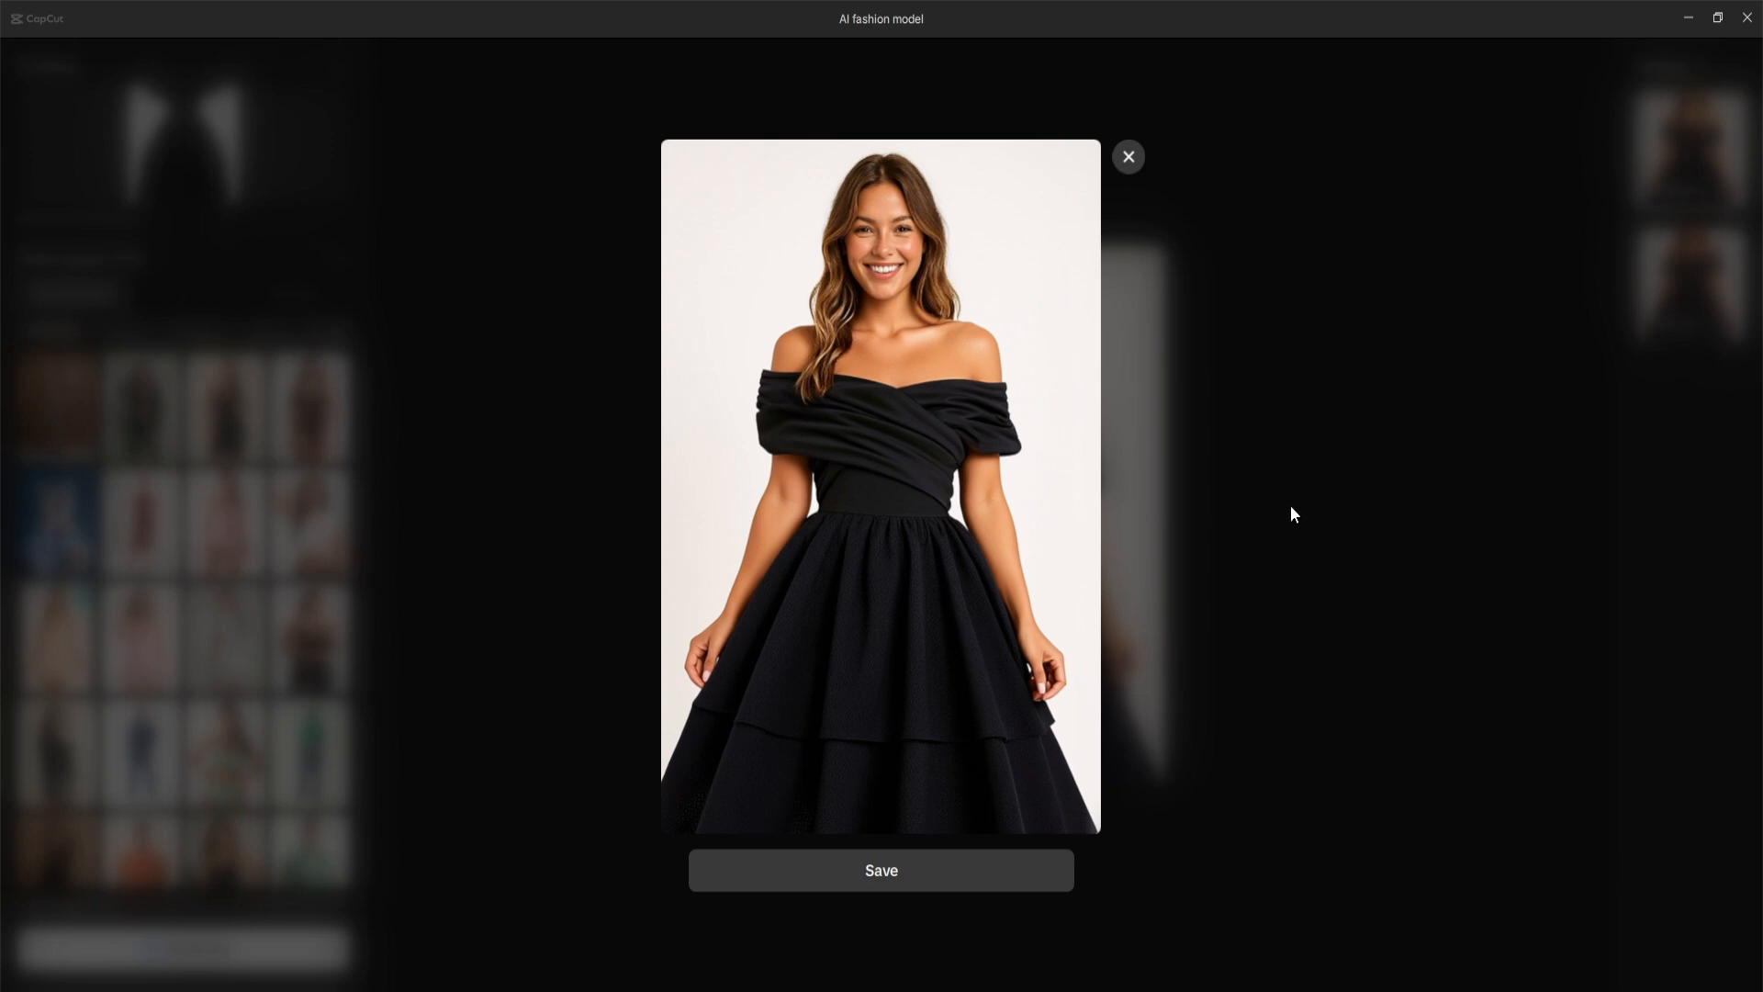
pyautogui.click(1129, 157)
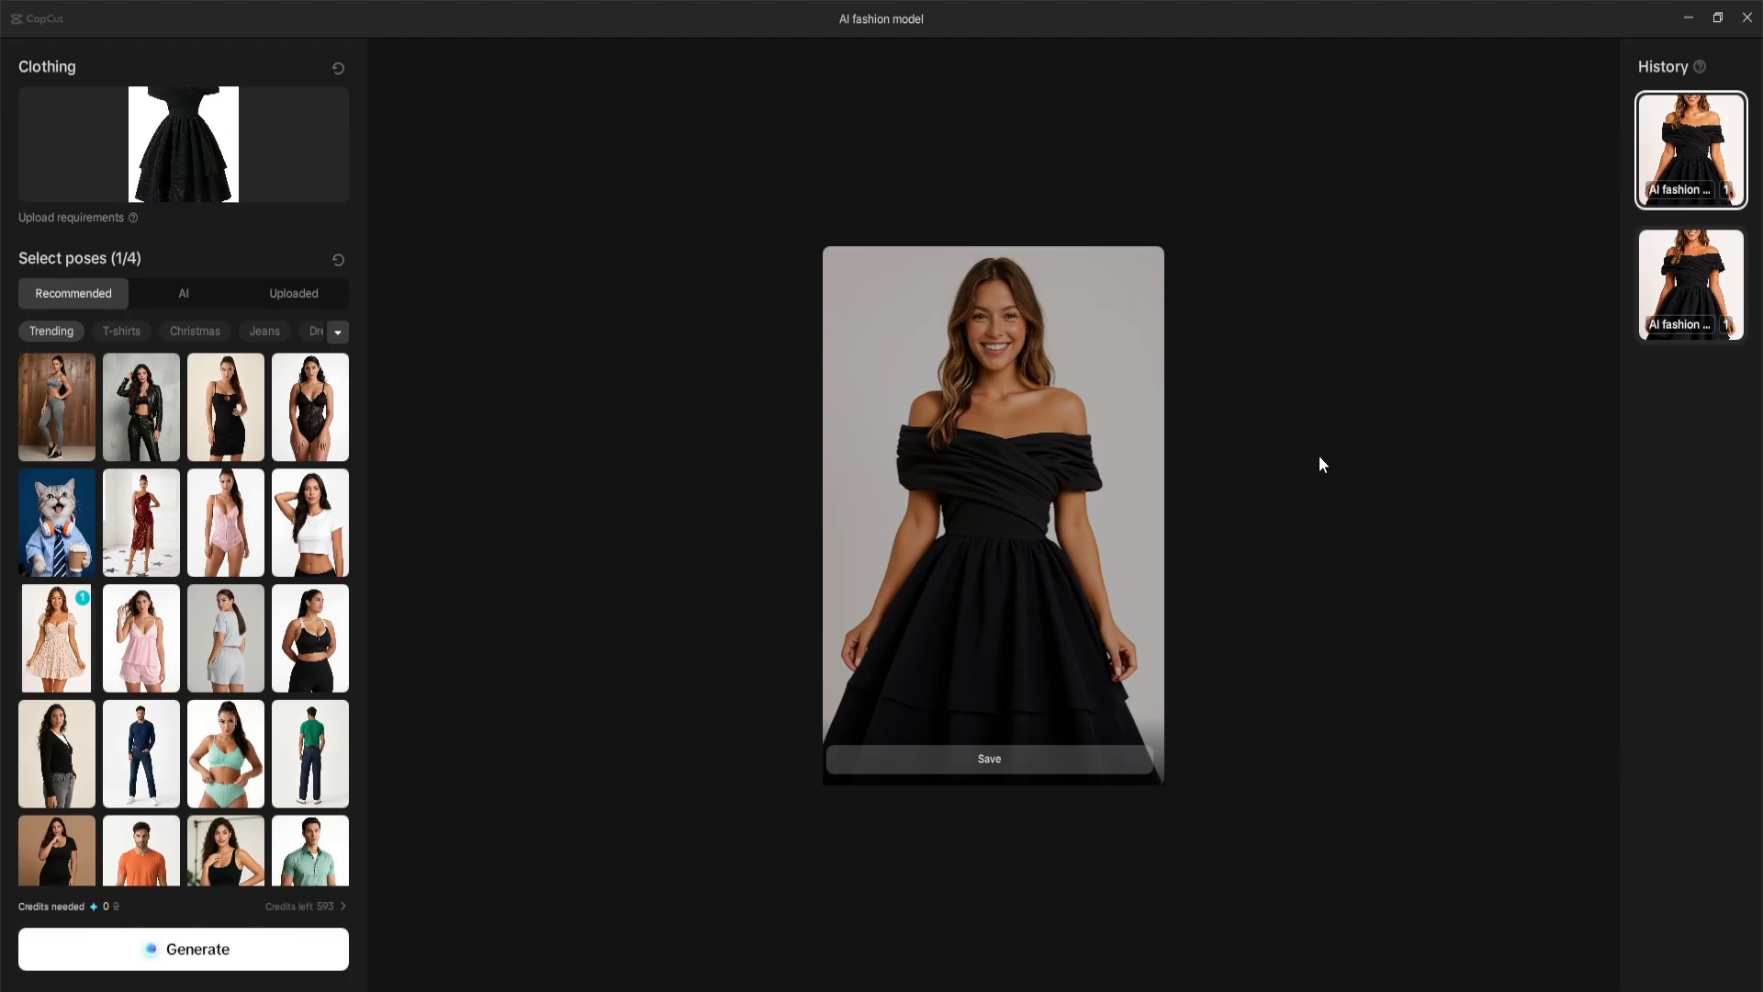
# - Generate AI models from a full-body prompt for a confident young fashion model with natural makeup, warm neutral studio background and elegant, dynamic pose
pyautogui.click(196, 300)
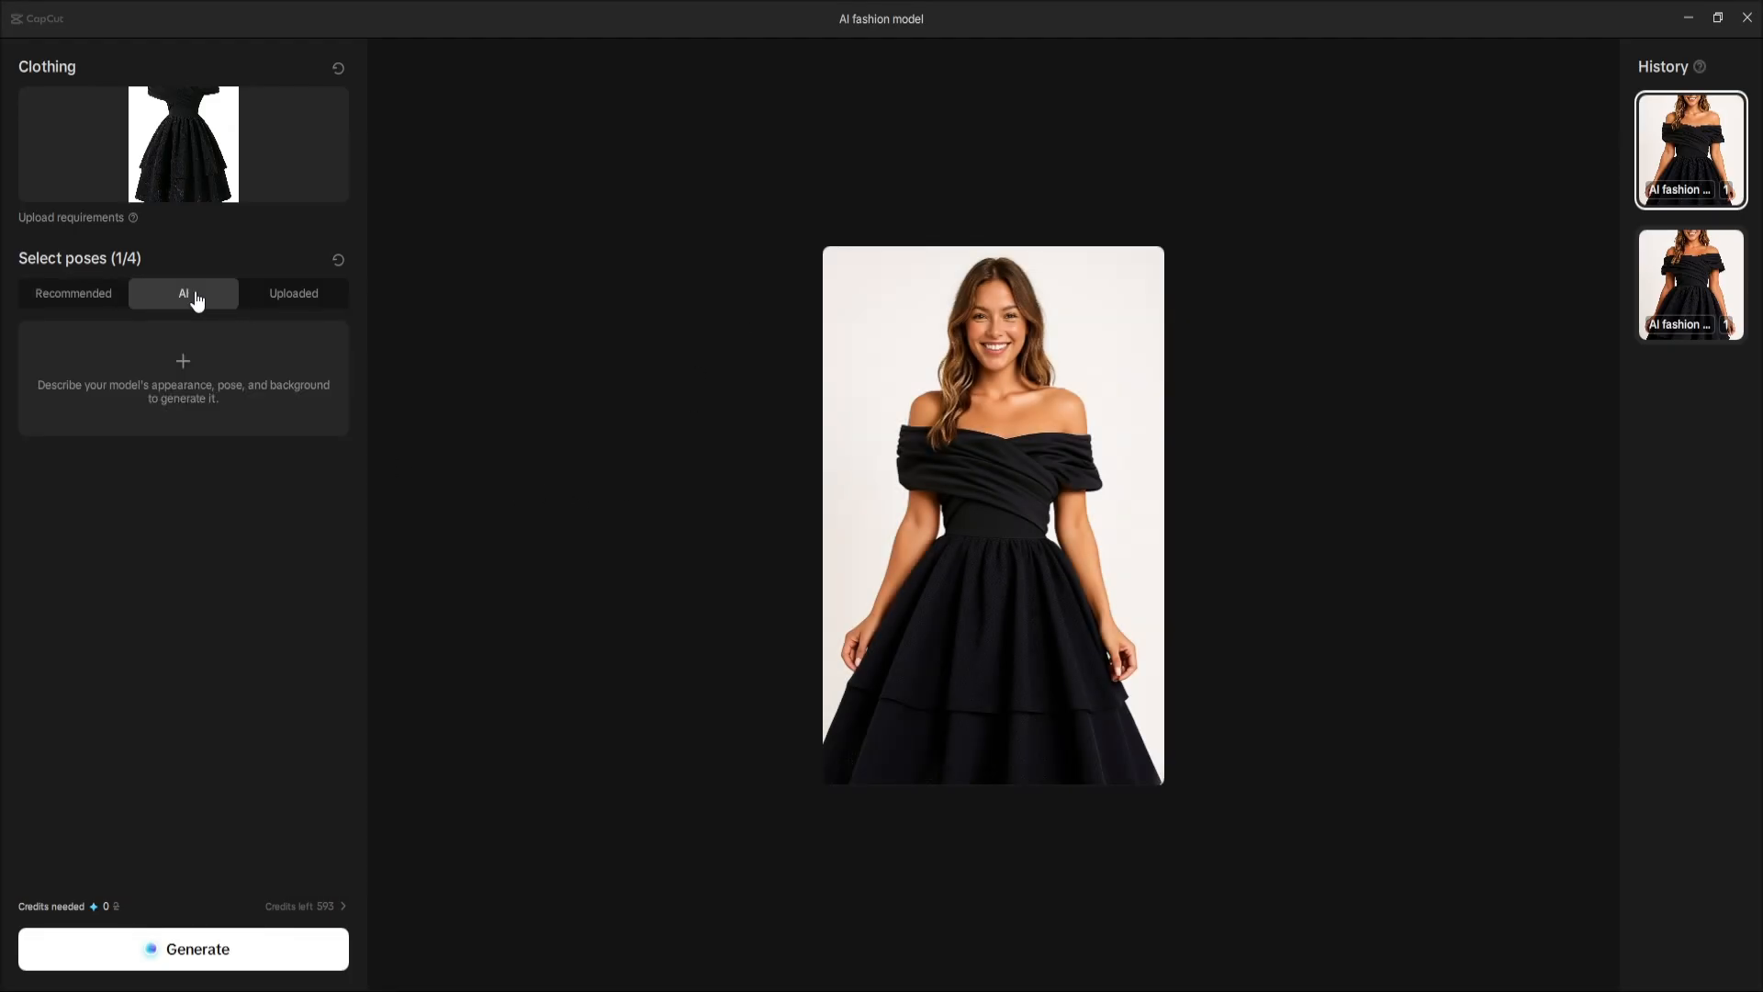
pyautogui.click(173, 383)
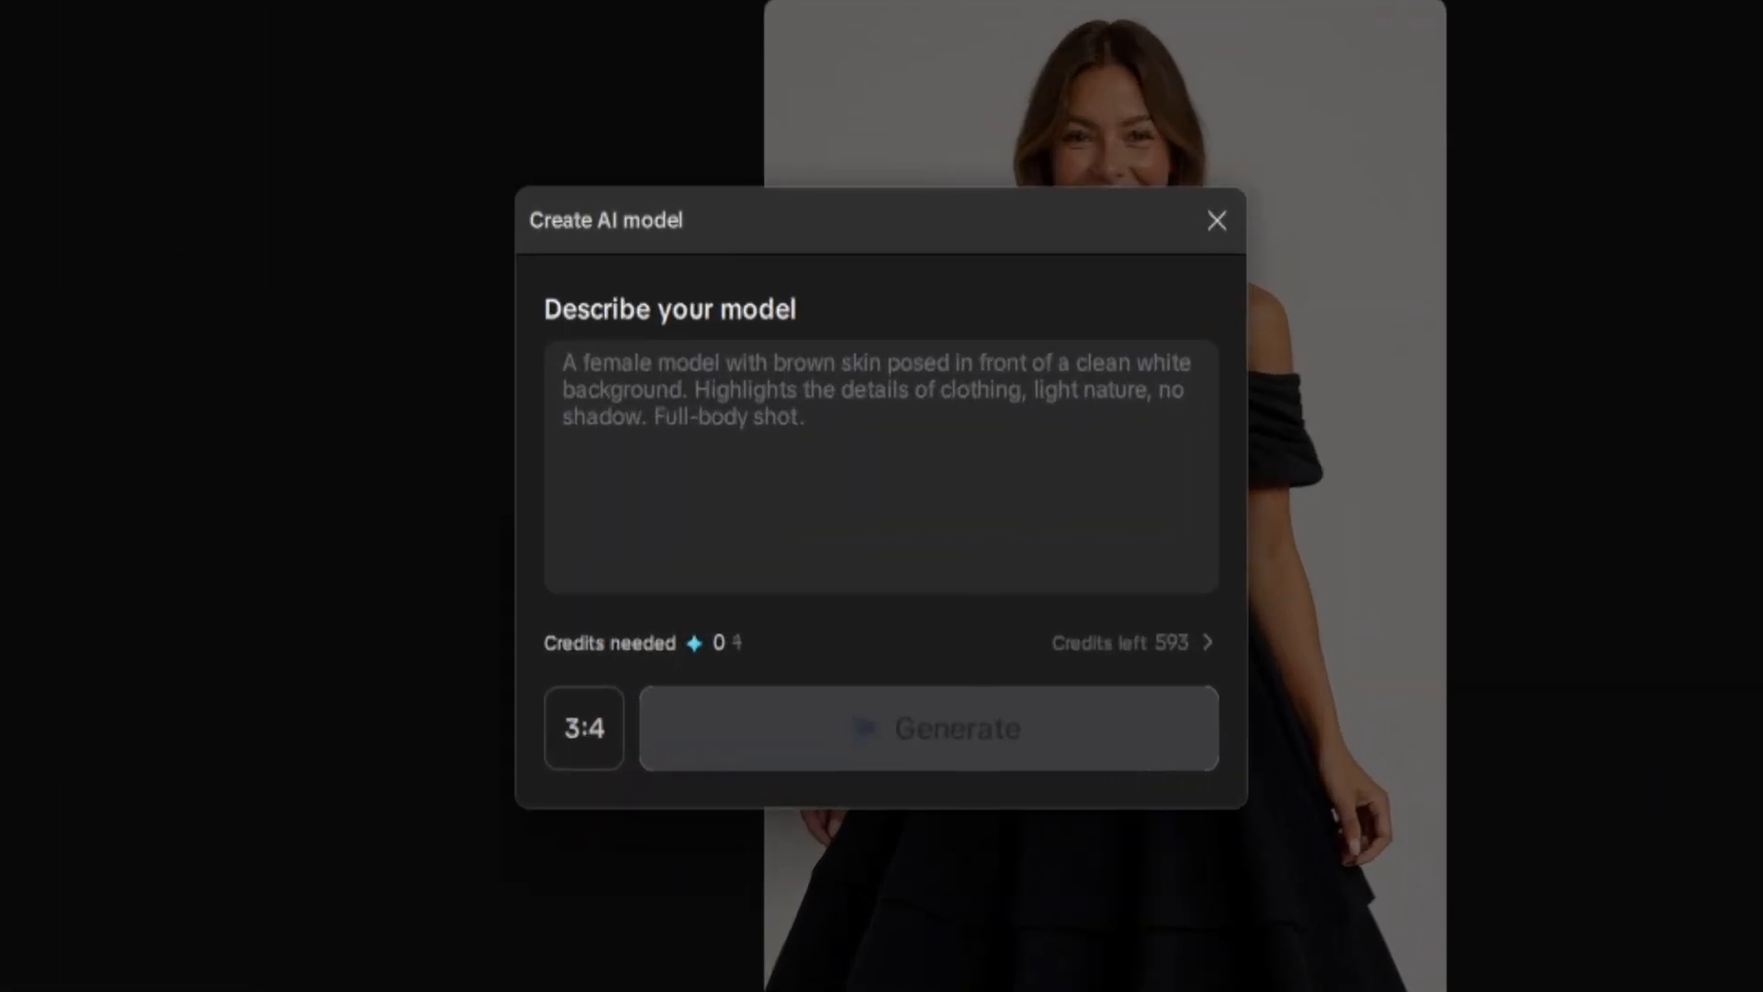
pyautogui.click(661, 492)
pyautogui.write('Create a full-body image of a beautiful y')
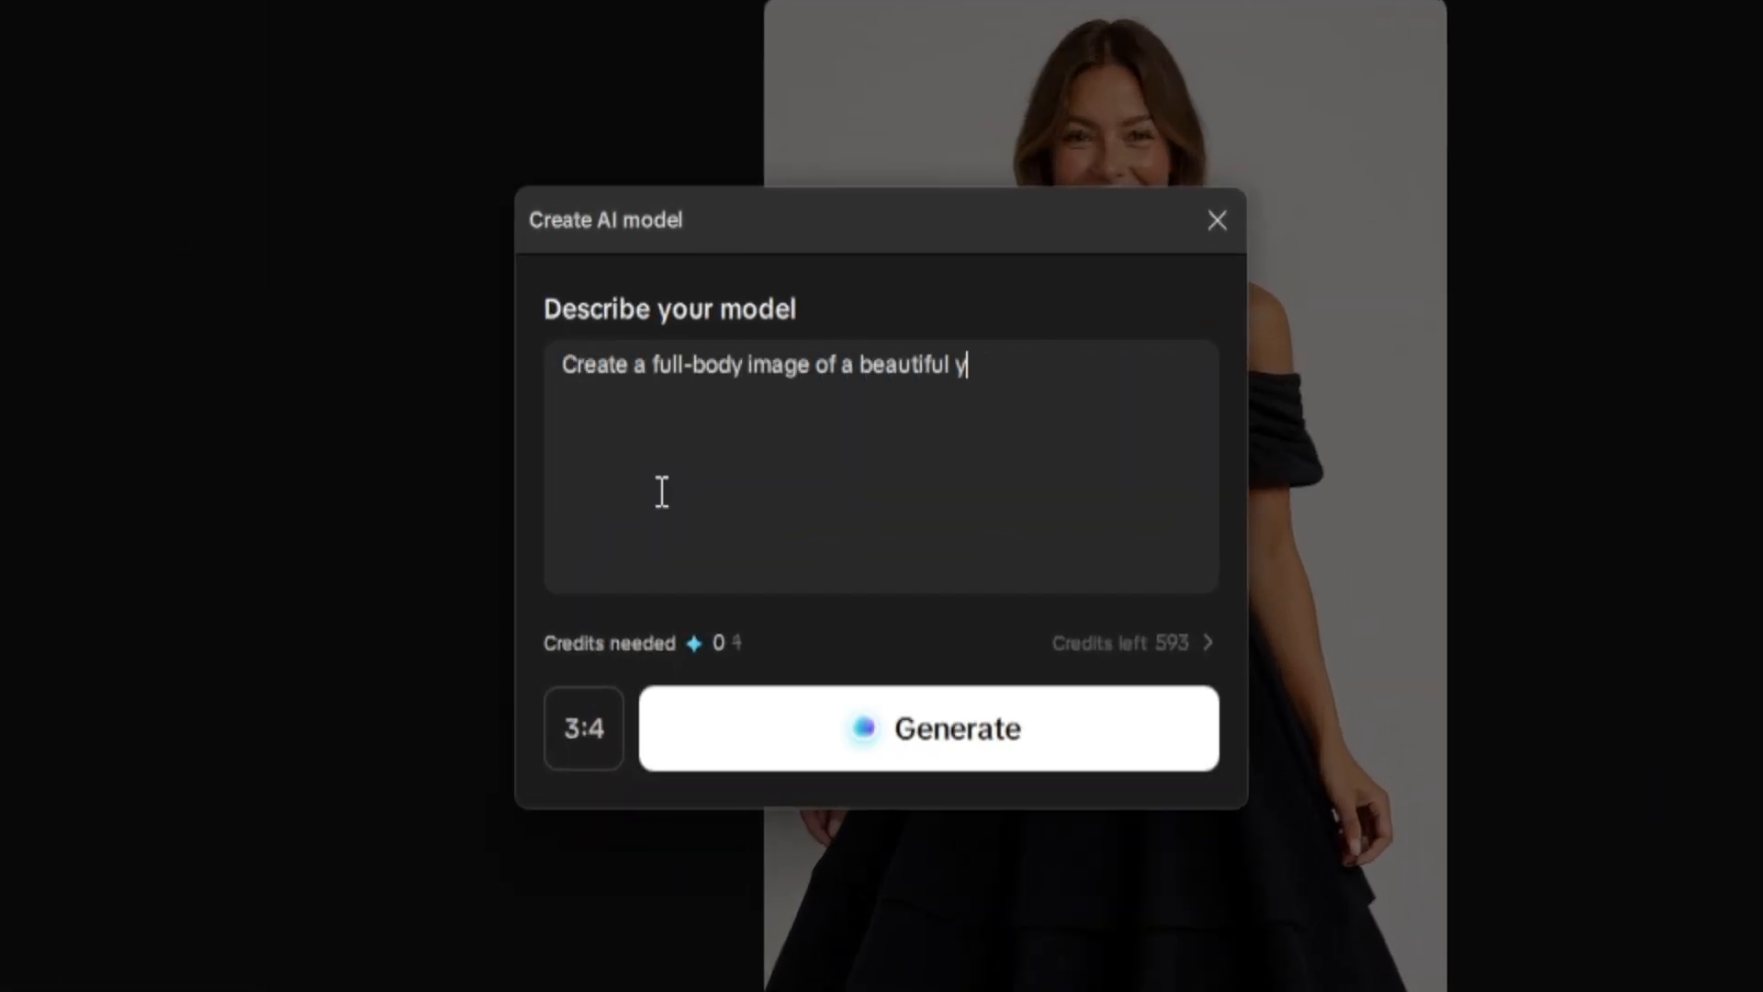
pyautogui.write('oung woman with a confident and graceful look, styled like a modern fashion model. She has natural makeup, smooth skin, and soft lighting')
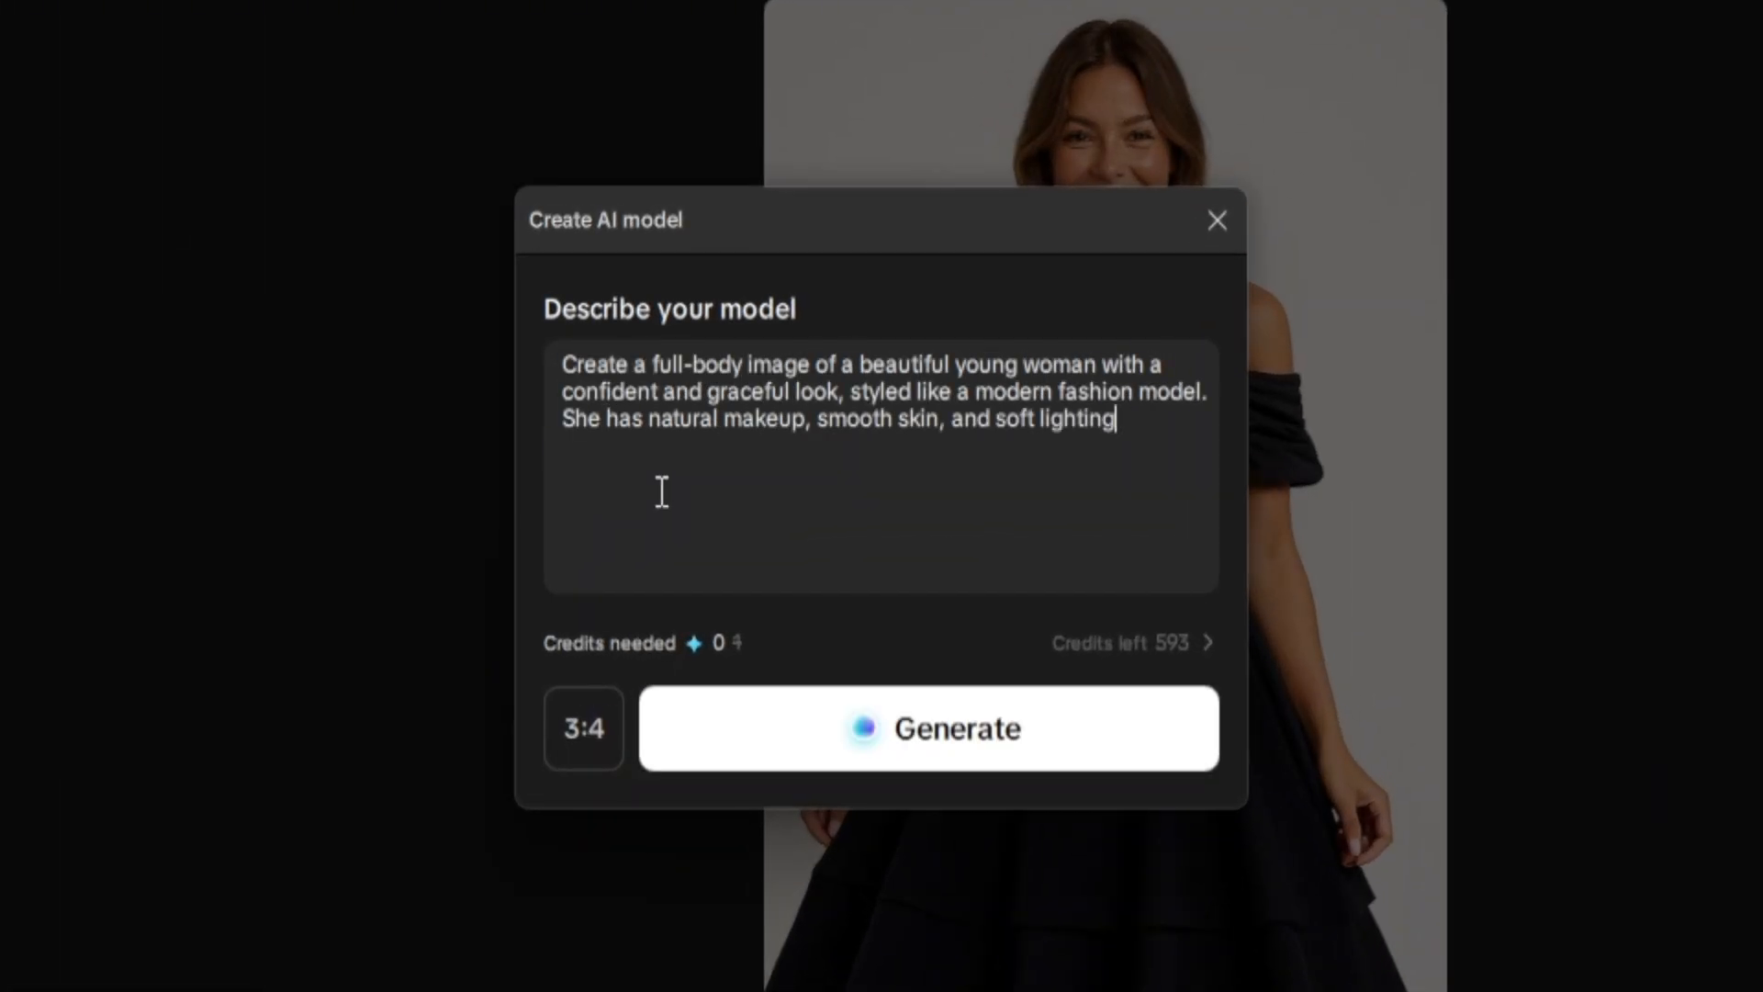
pyautogui.write(' that enhances the details of her outfit. The background should be minimal and studio-like, with a warm neutral tone. Her pose should feel elegant and dynamic, as if captured during a professional fashion')
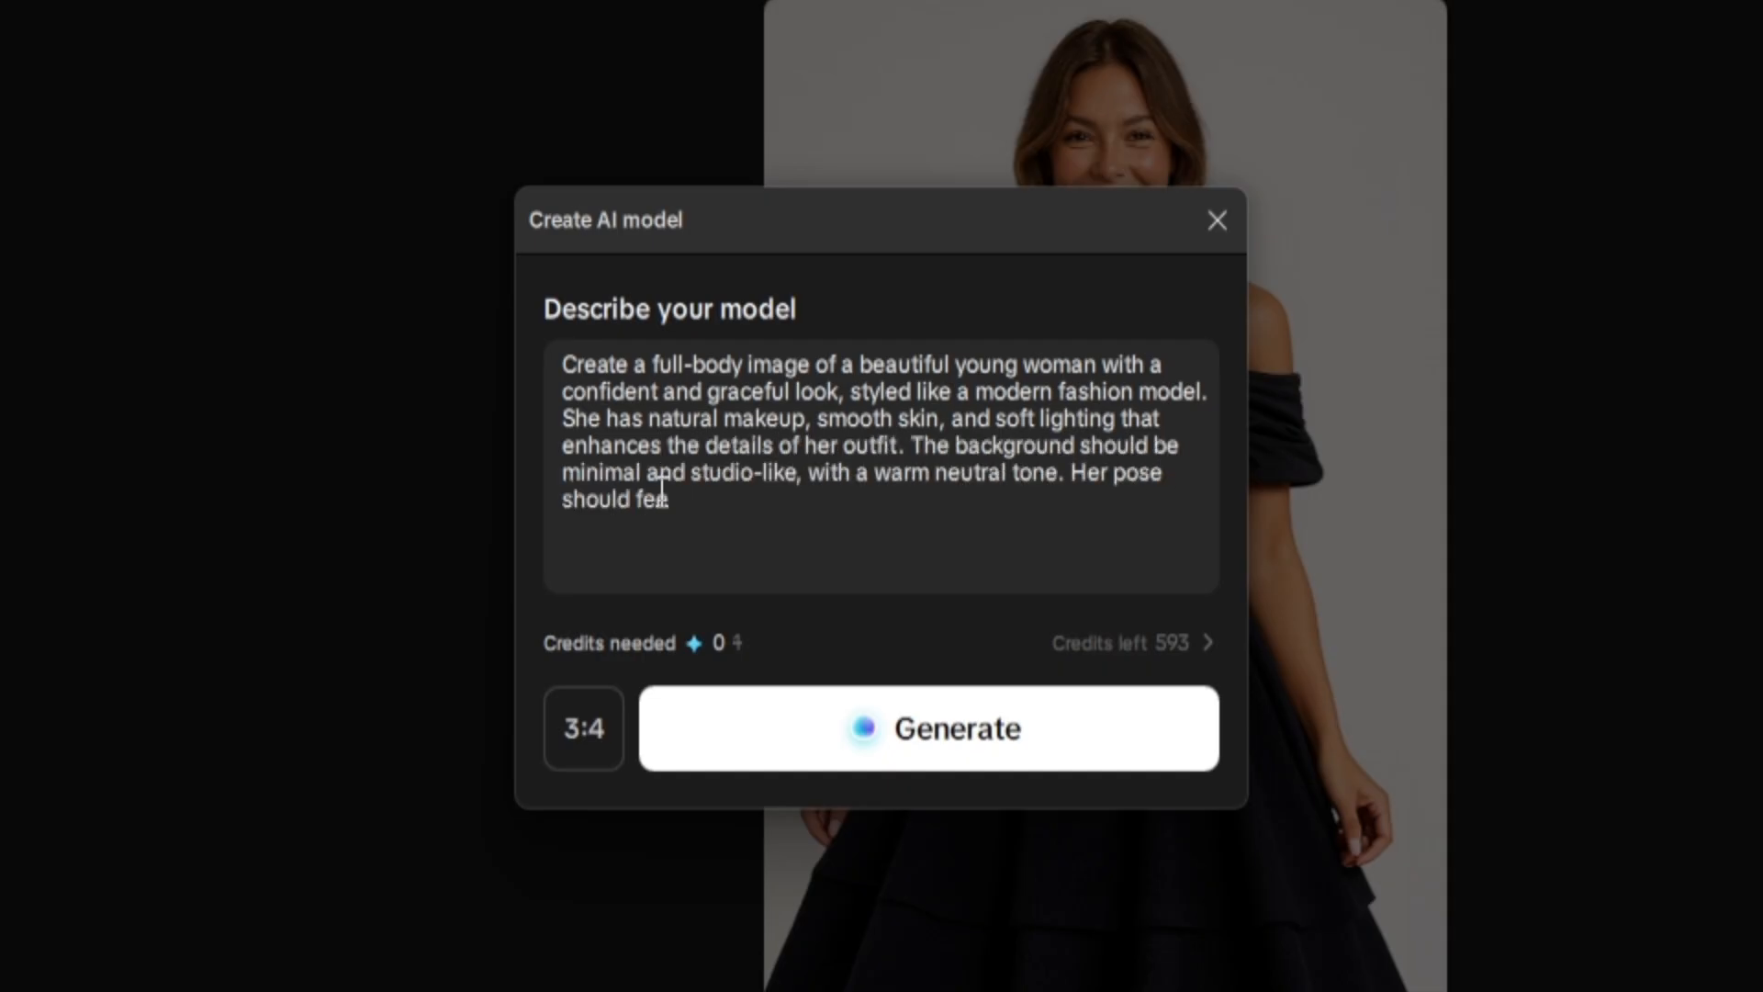
pyautogui.write(' photoshoot. The overall image should look high-e')
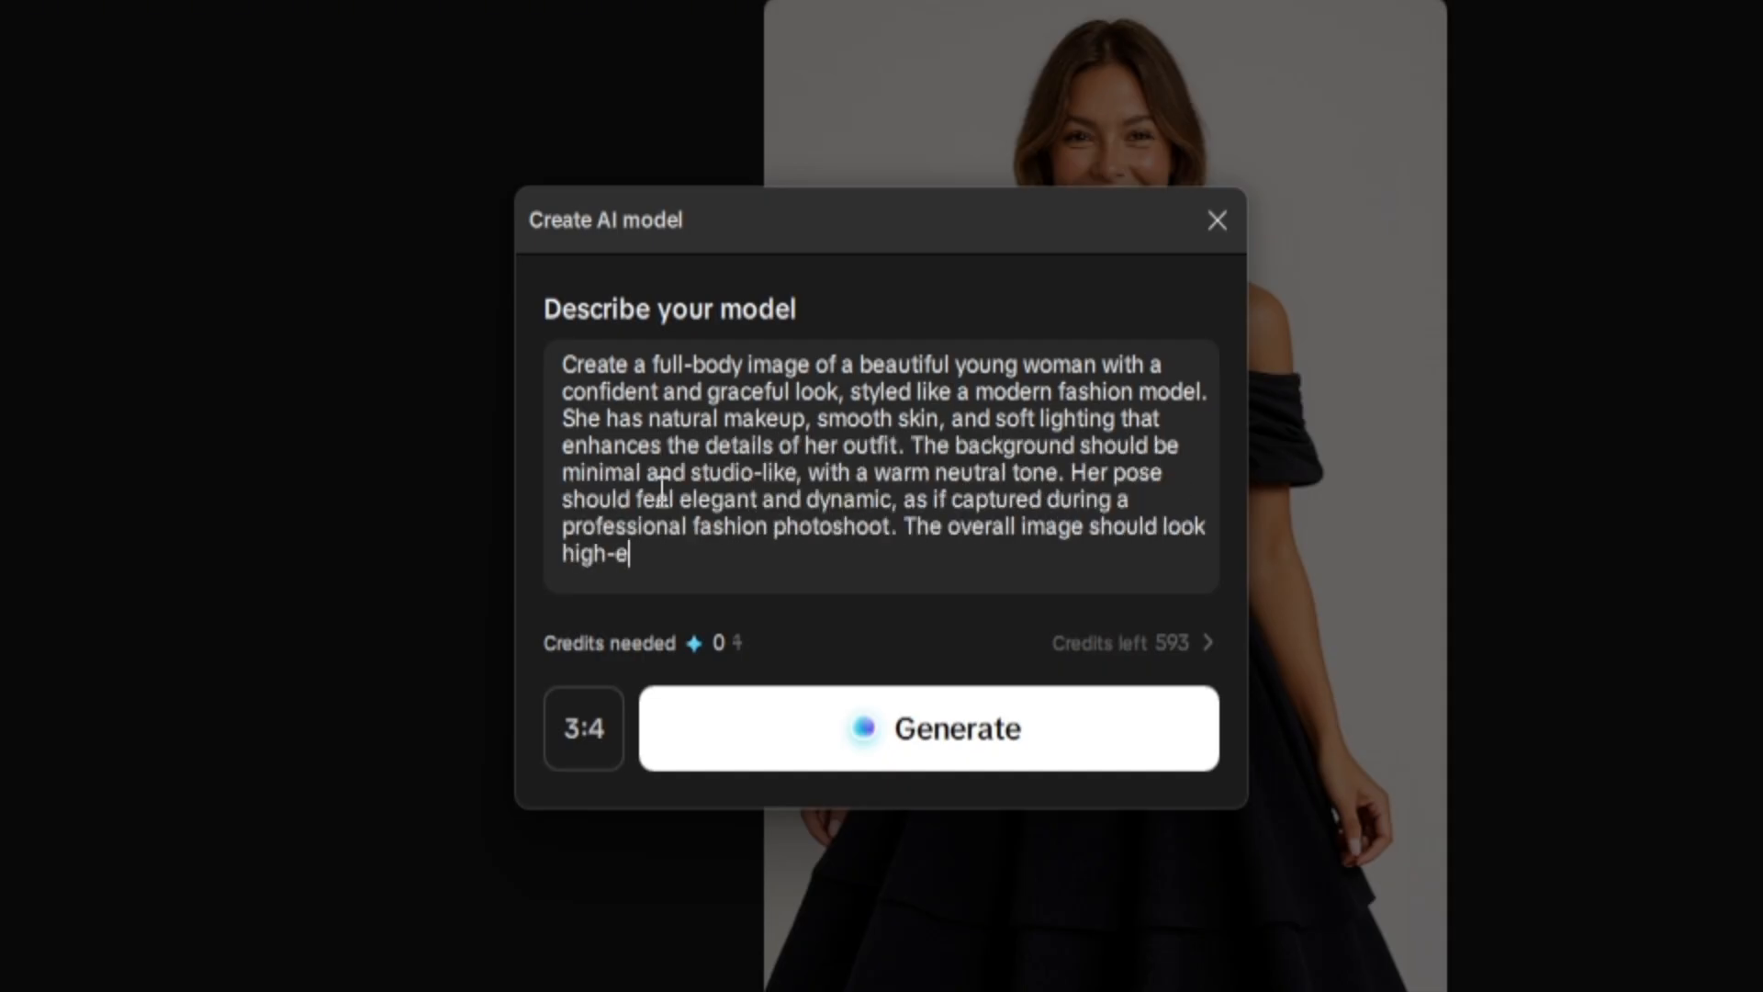
pyautogui.write('nd, realistic, and ready for use in a luxury clothing campaign')
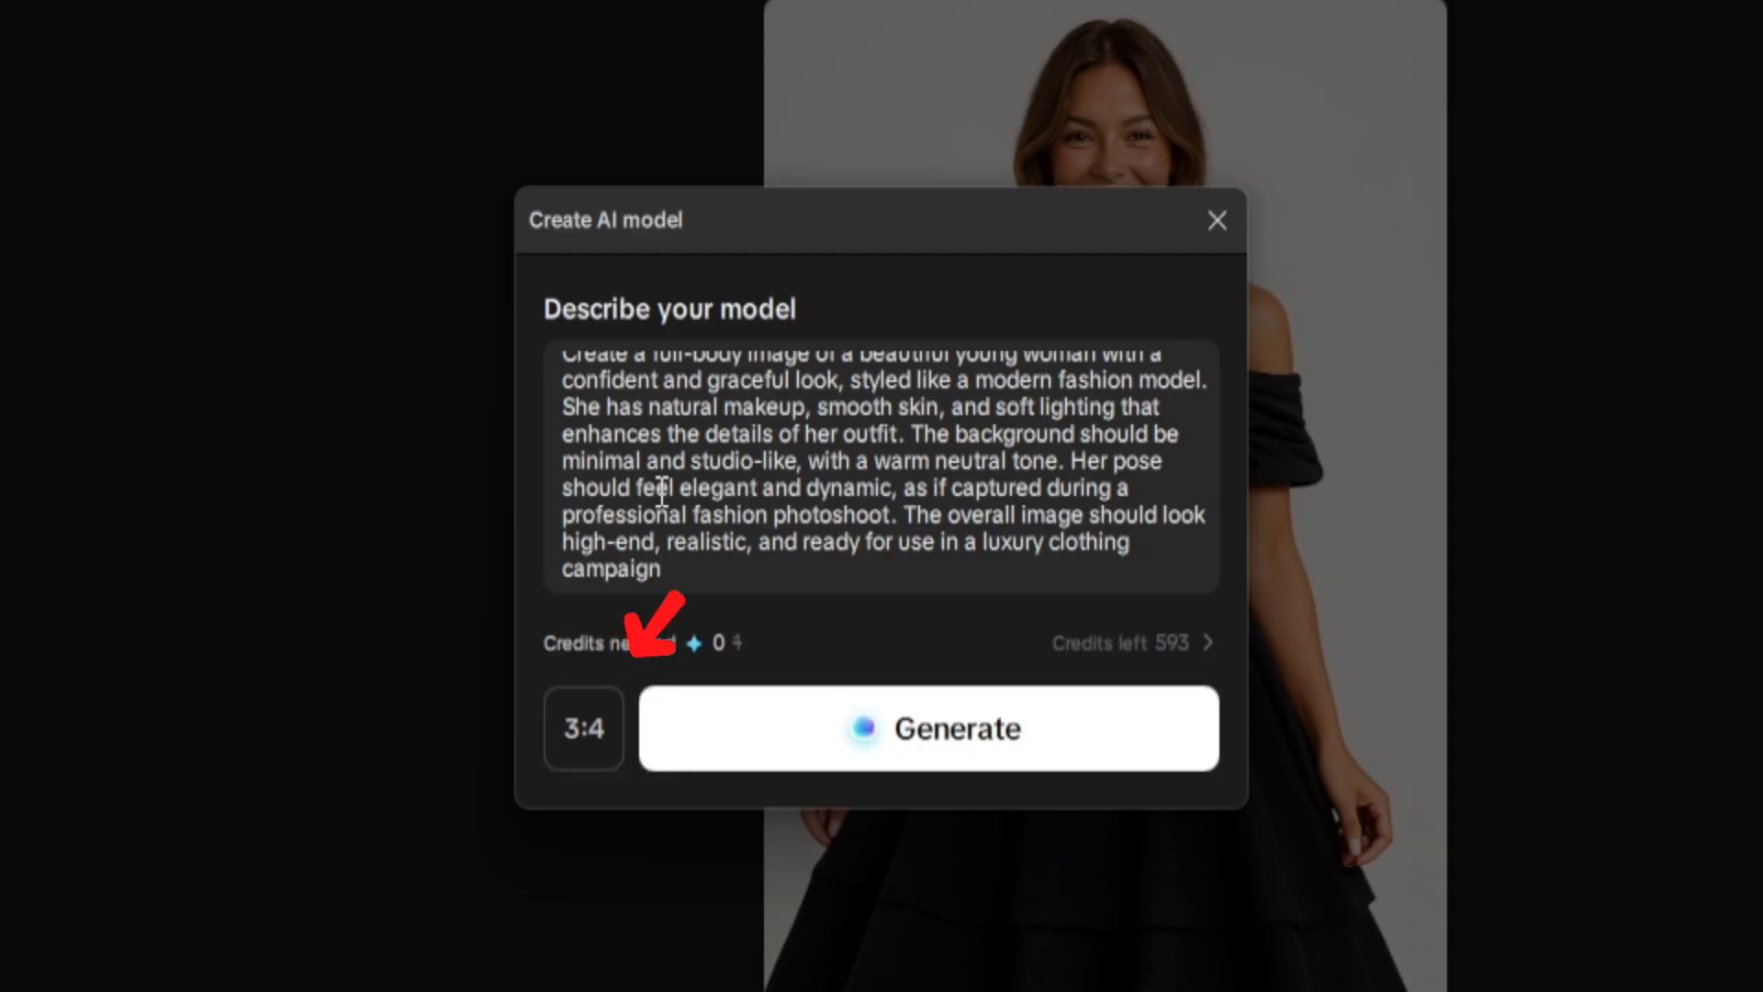
pyautogui.click(1008, 732)
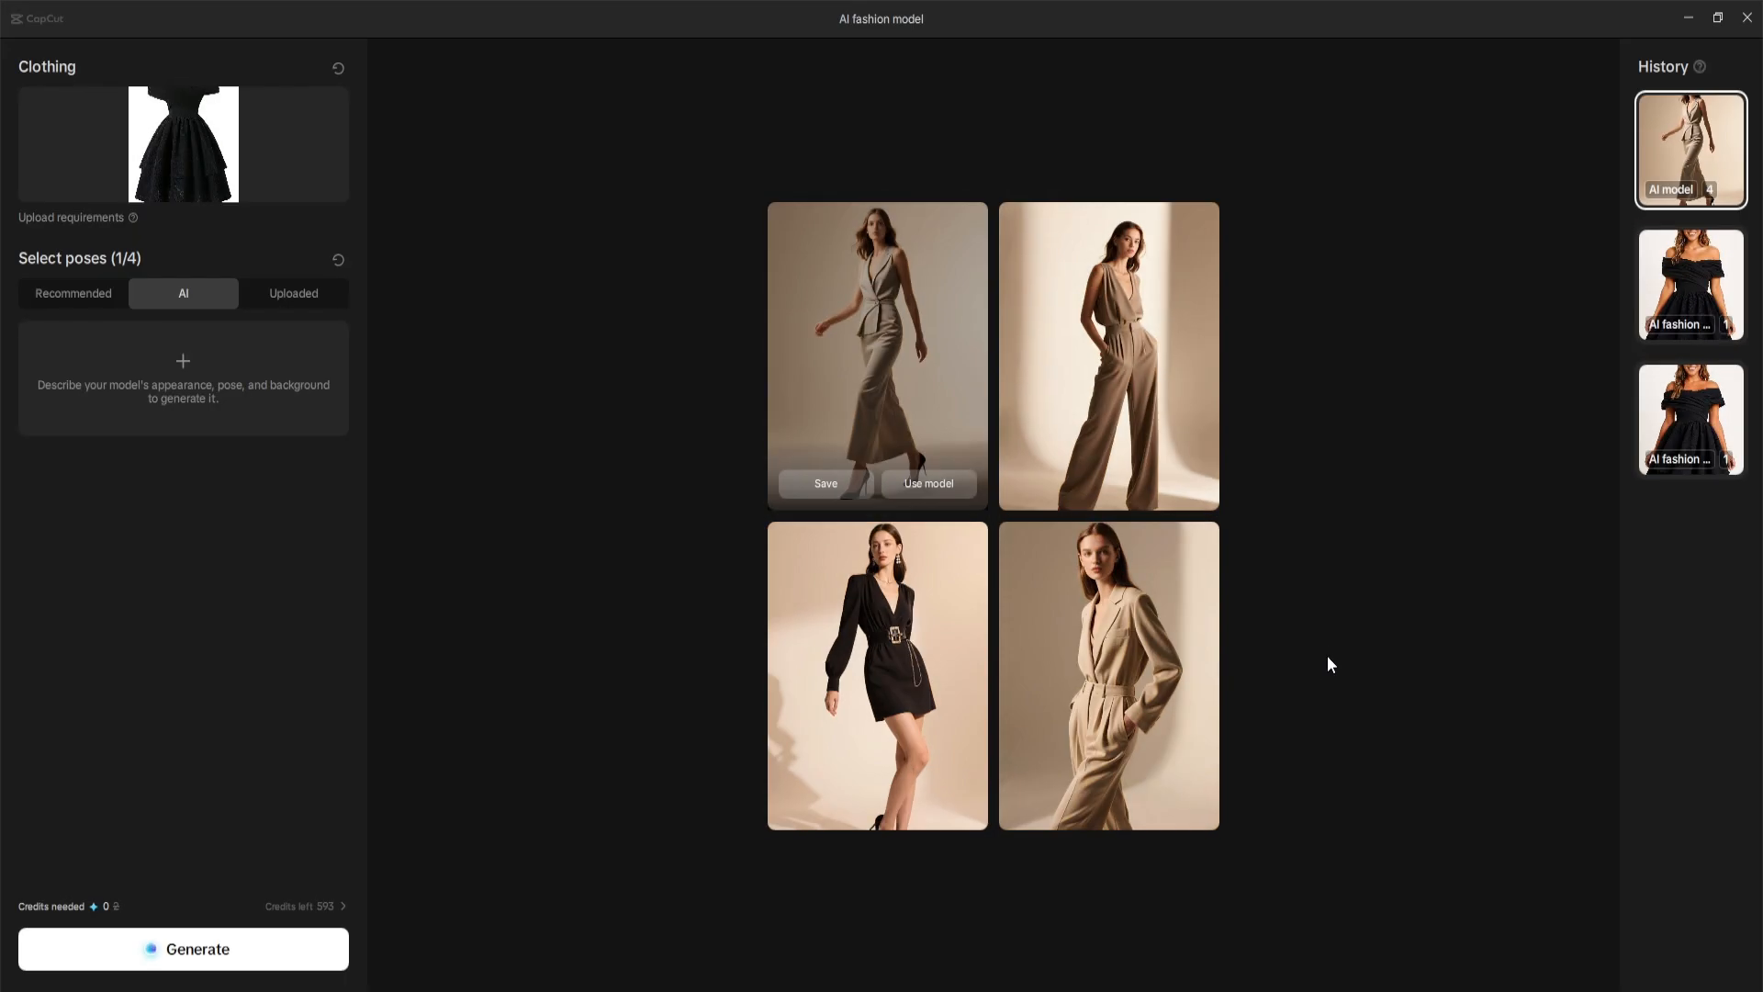
# - Use the AI model walking in the beige outfit as the only pose, generate her wearing the black dress and preview the result enlarged
pyautogui.click(917, 353)
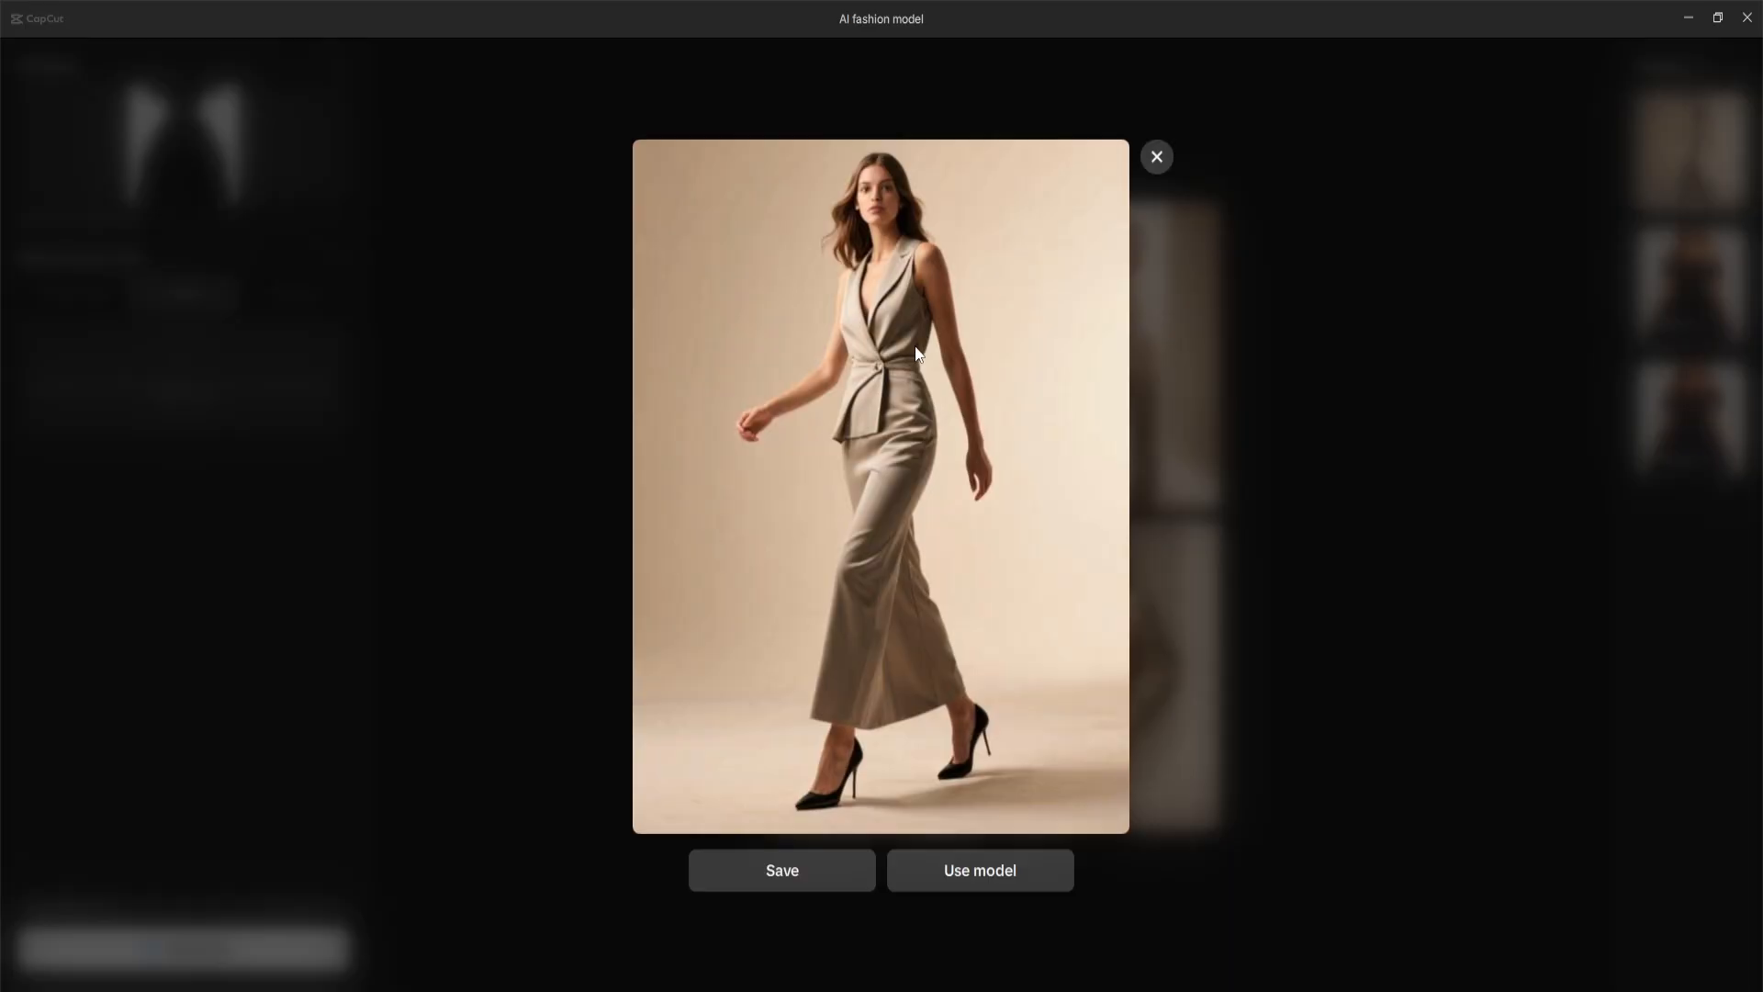
pyautogui.click(926, 882)
pyautogui.click(103, 294)
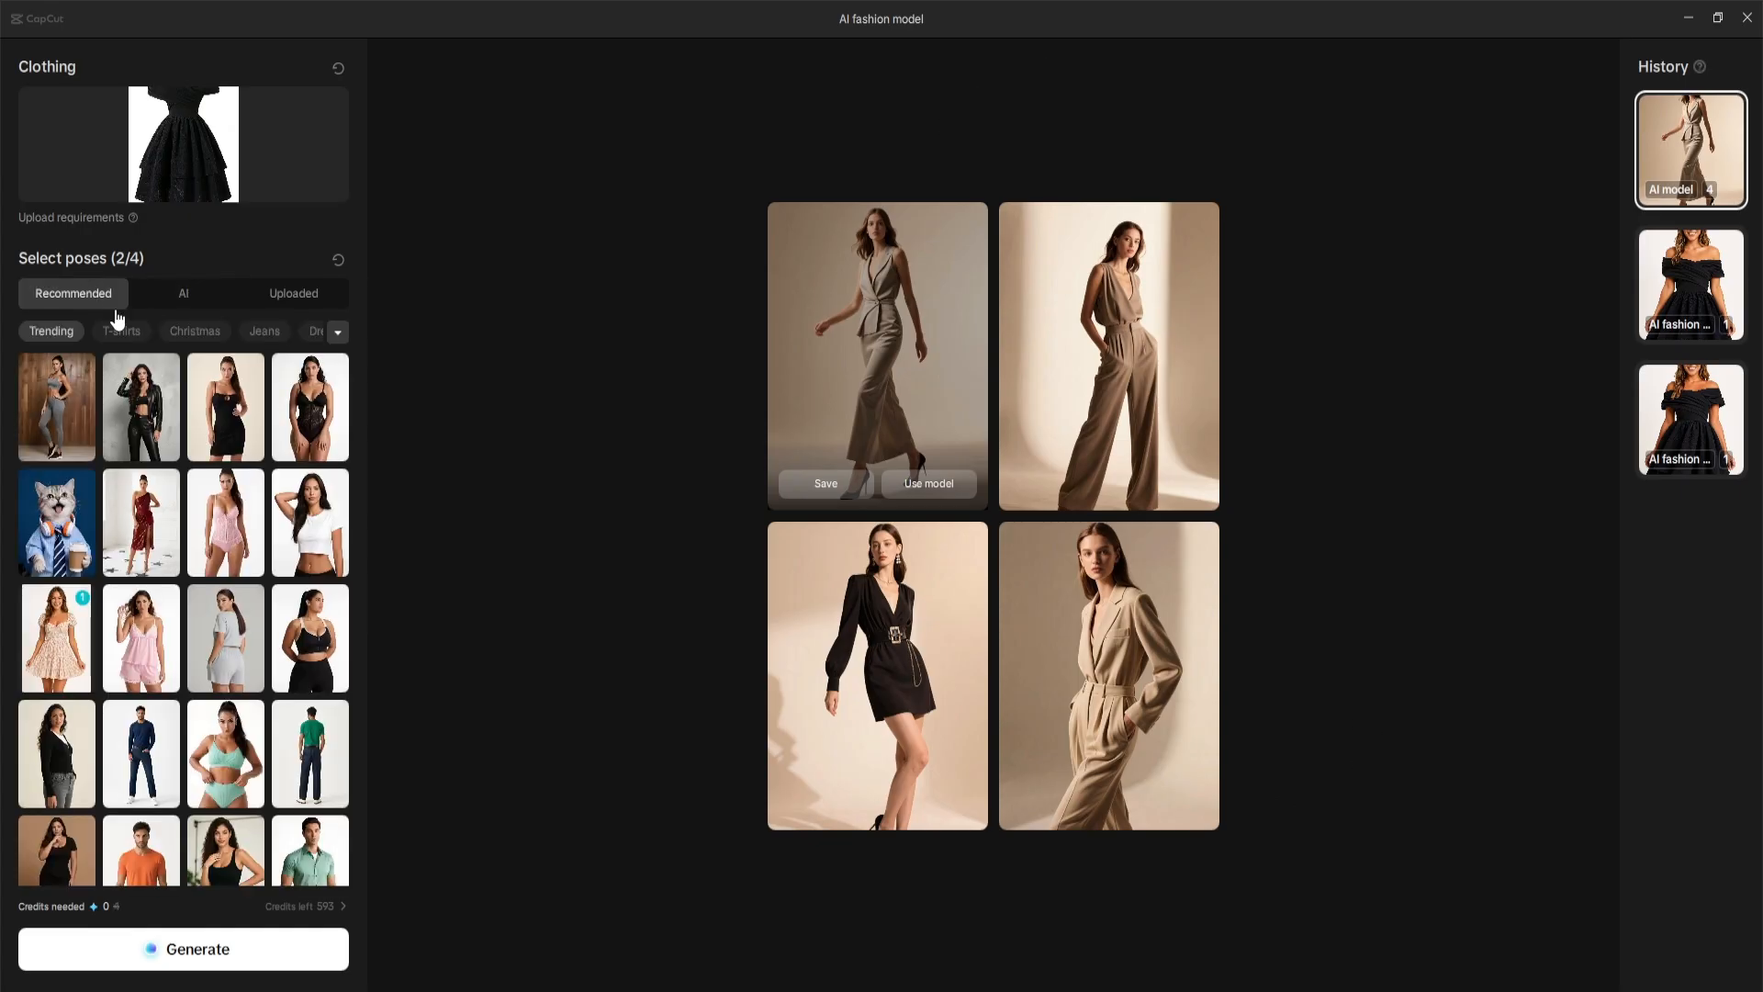
pyautogui.click(177, 293)
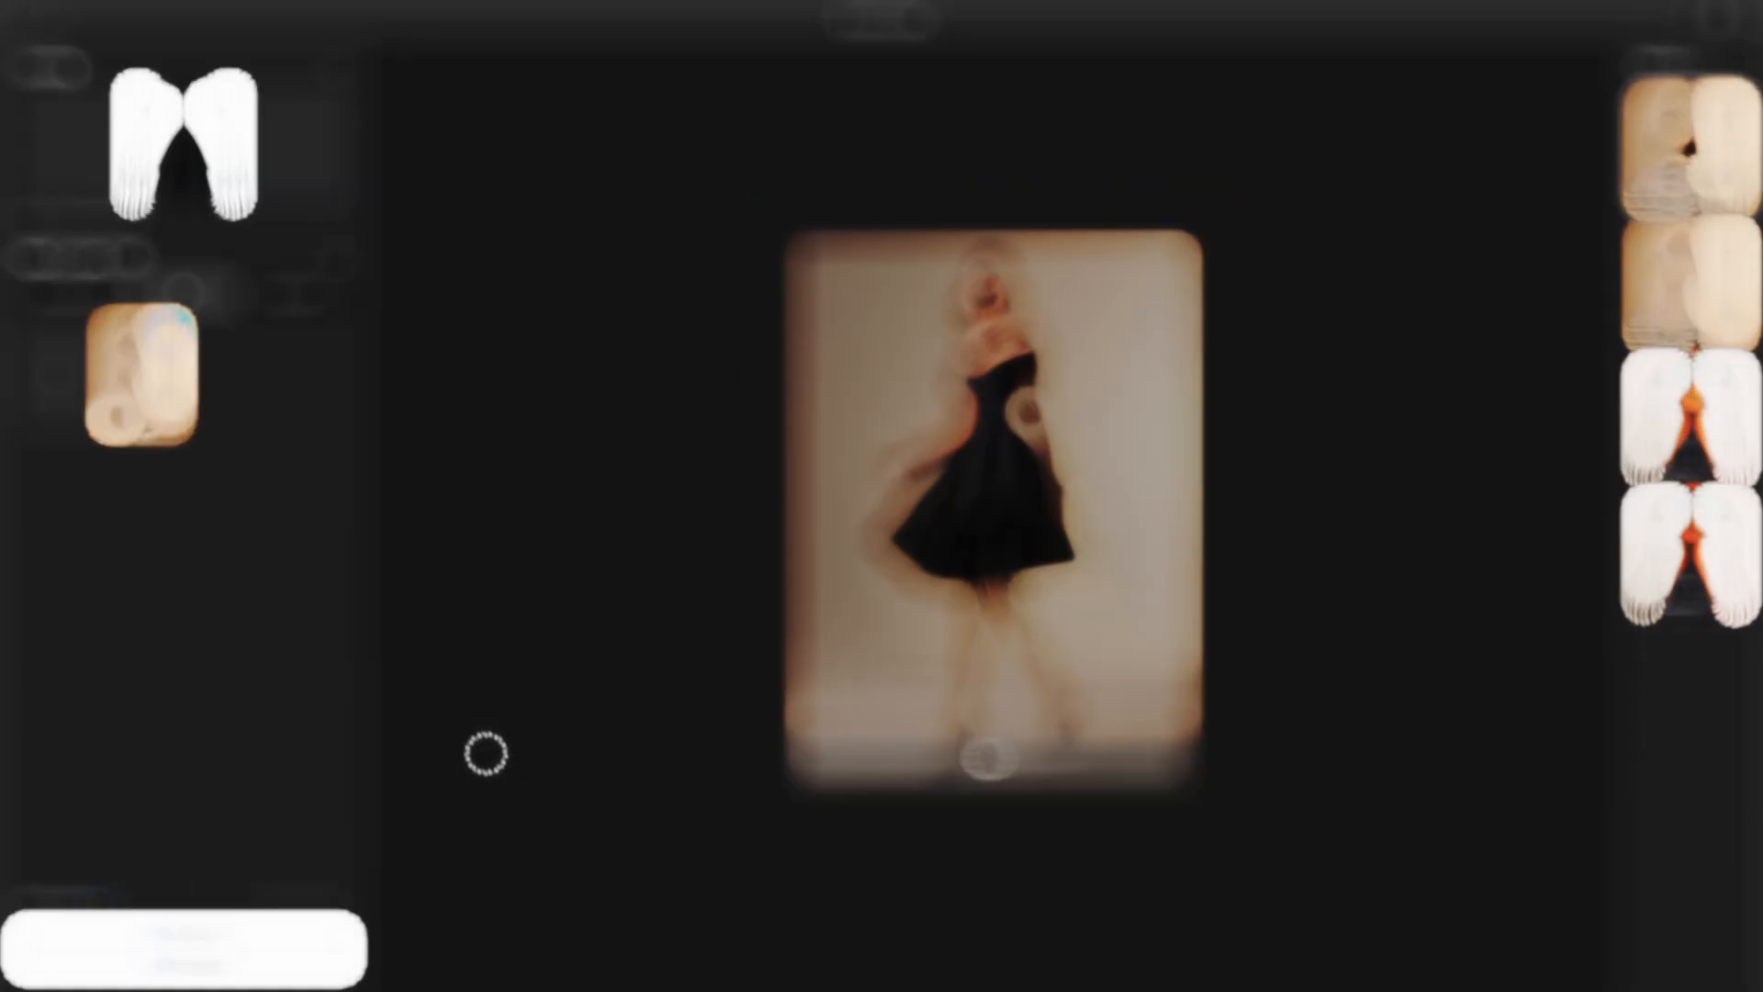
pyautogui.click(993, 474)
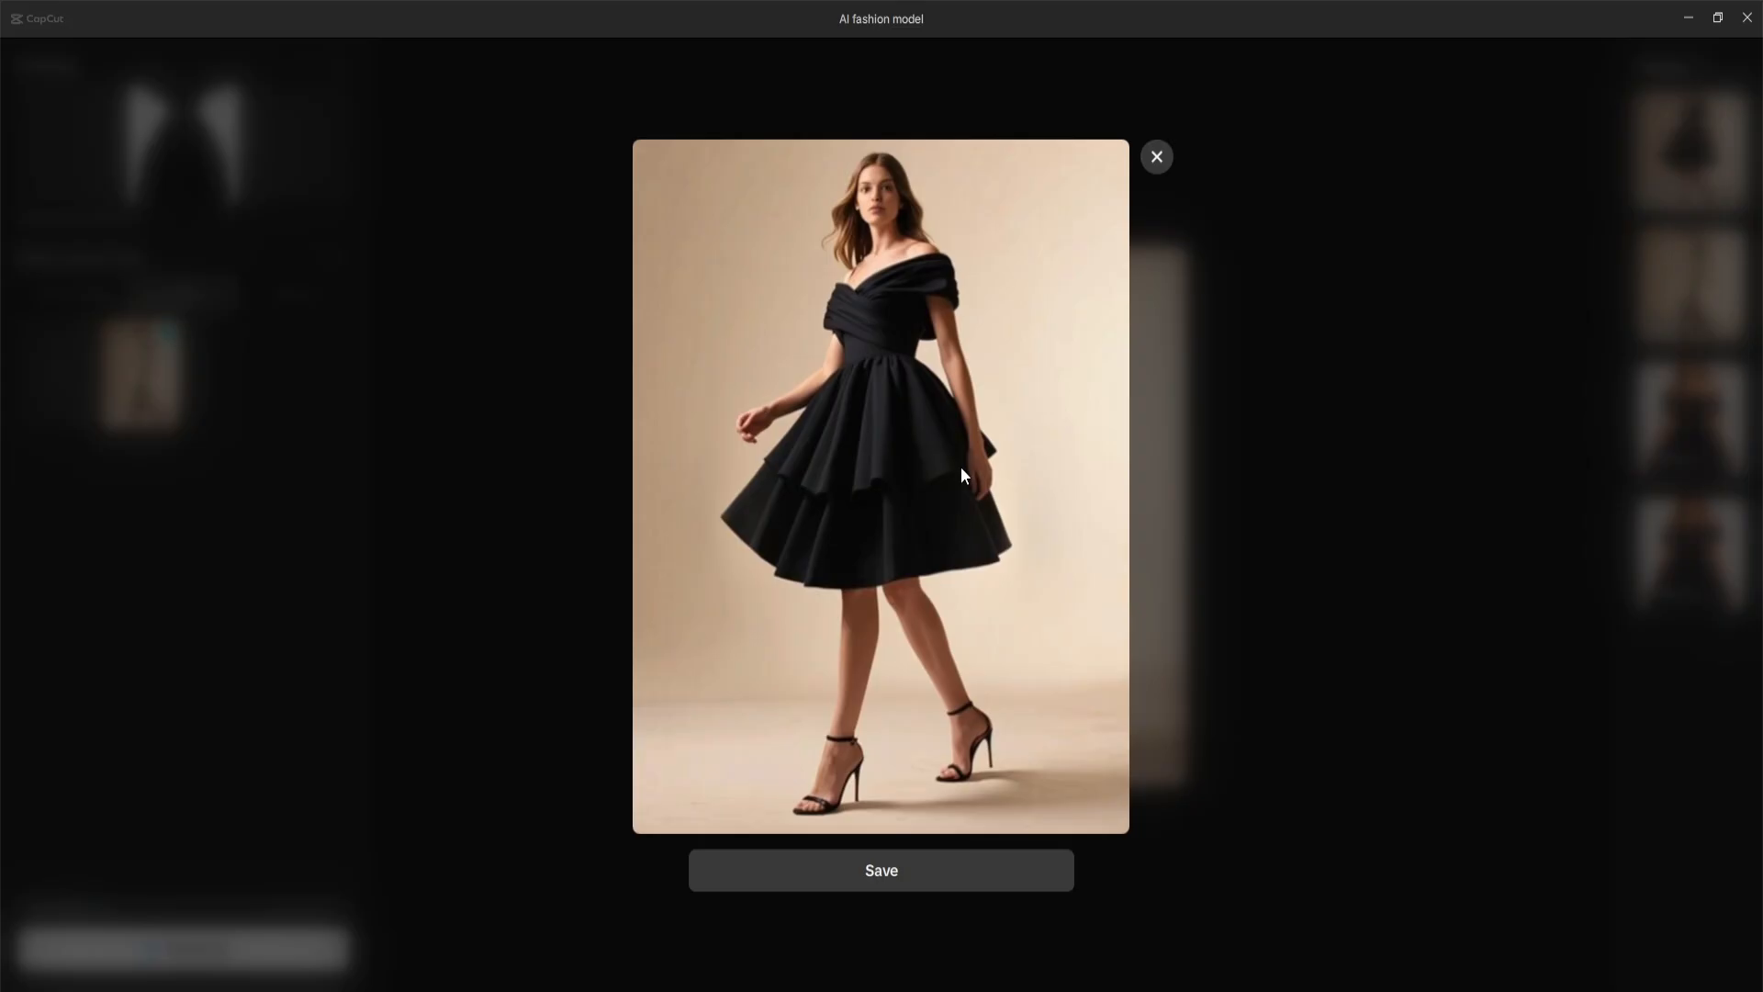
pyautogui.click(272, 425)
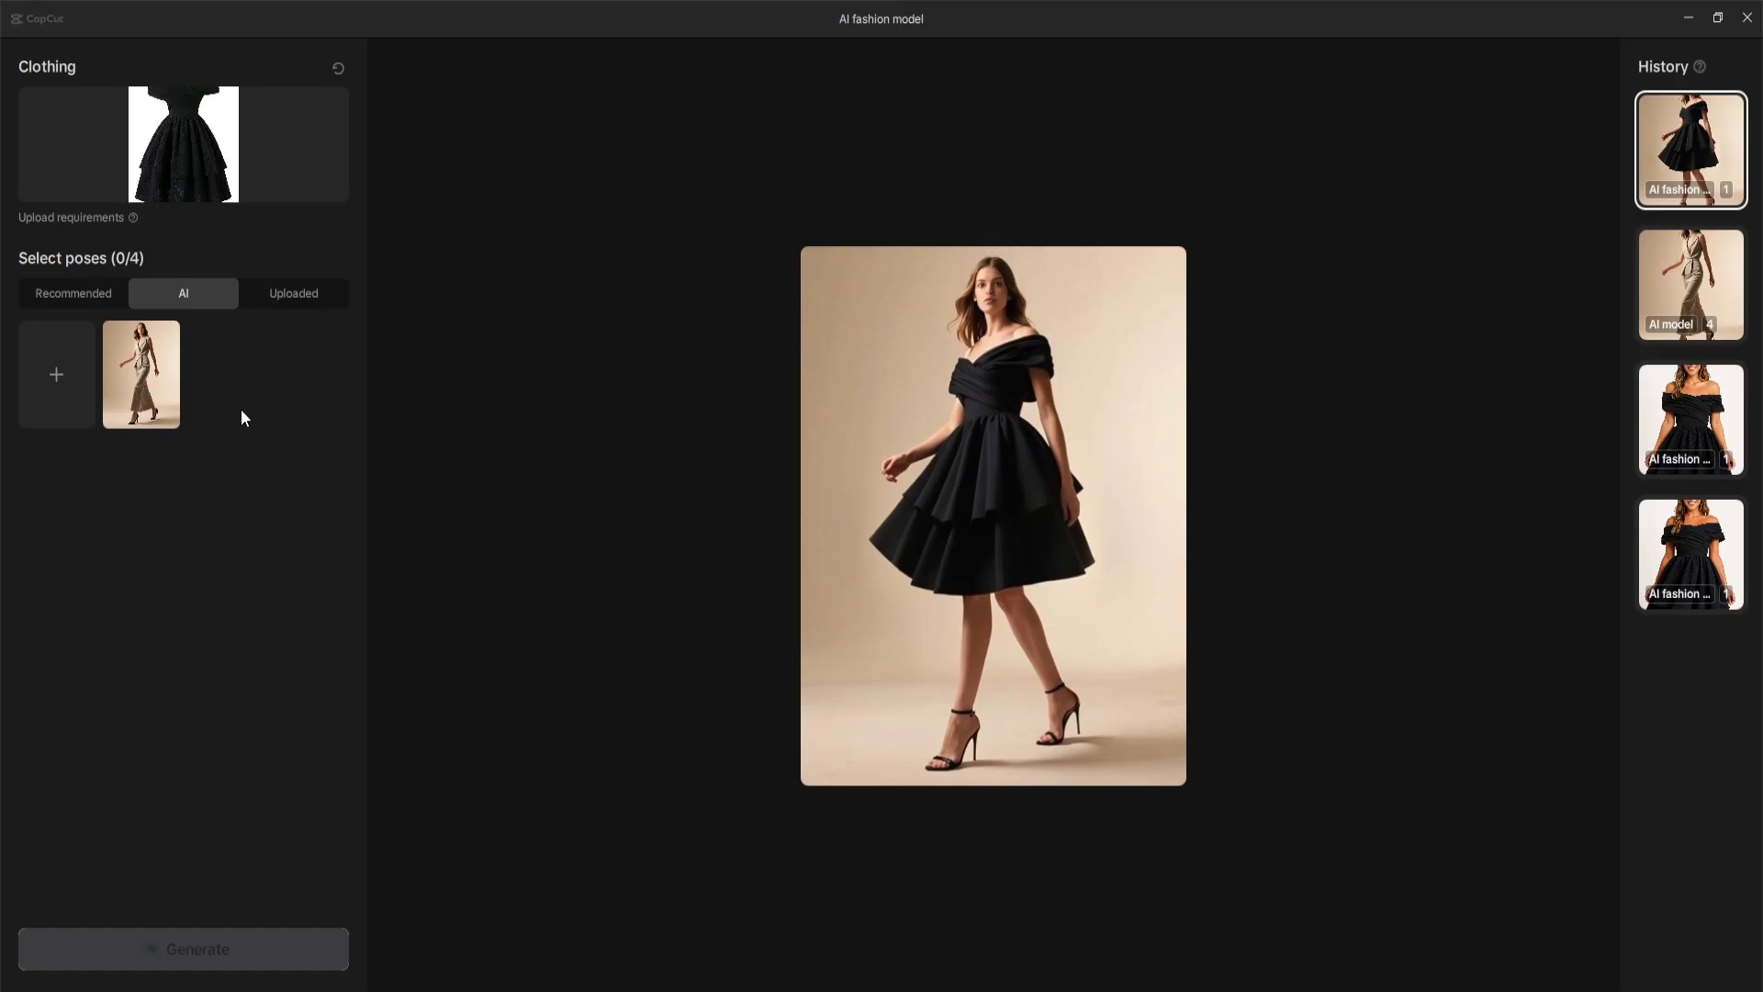
# - Upload the photo of the woman in a black blazer with crossed arms as a custom model, select it and generate the image
pyautogui.click(298, 301)
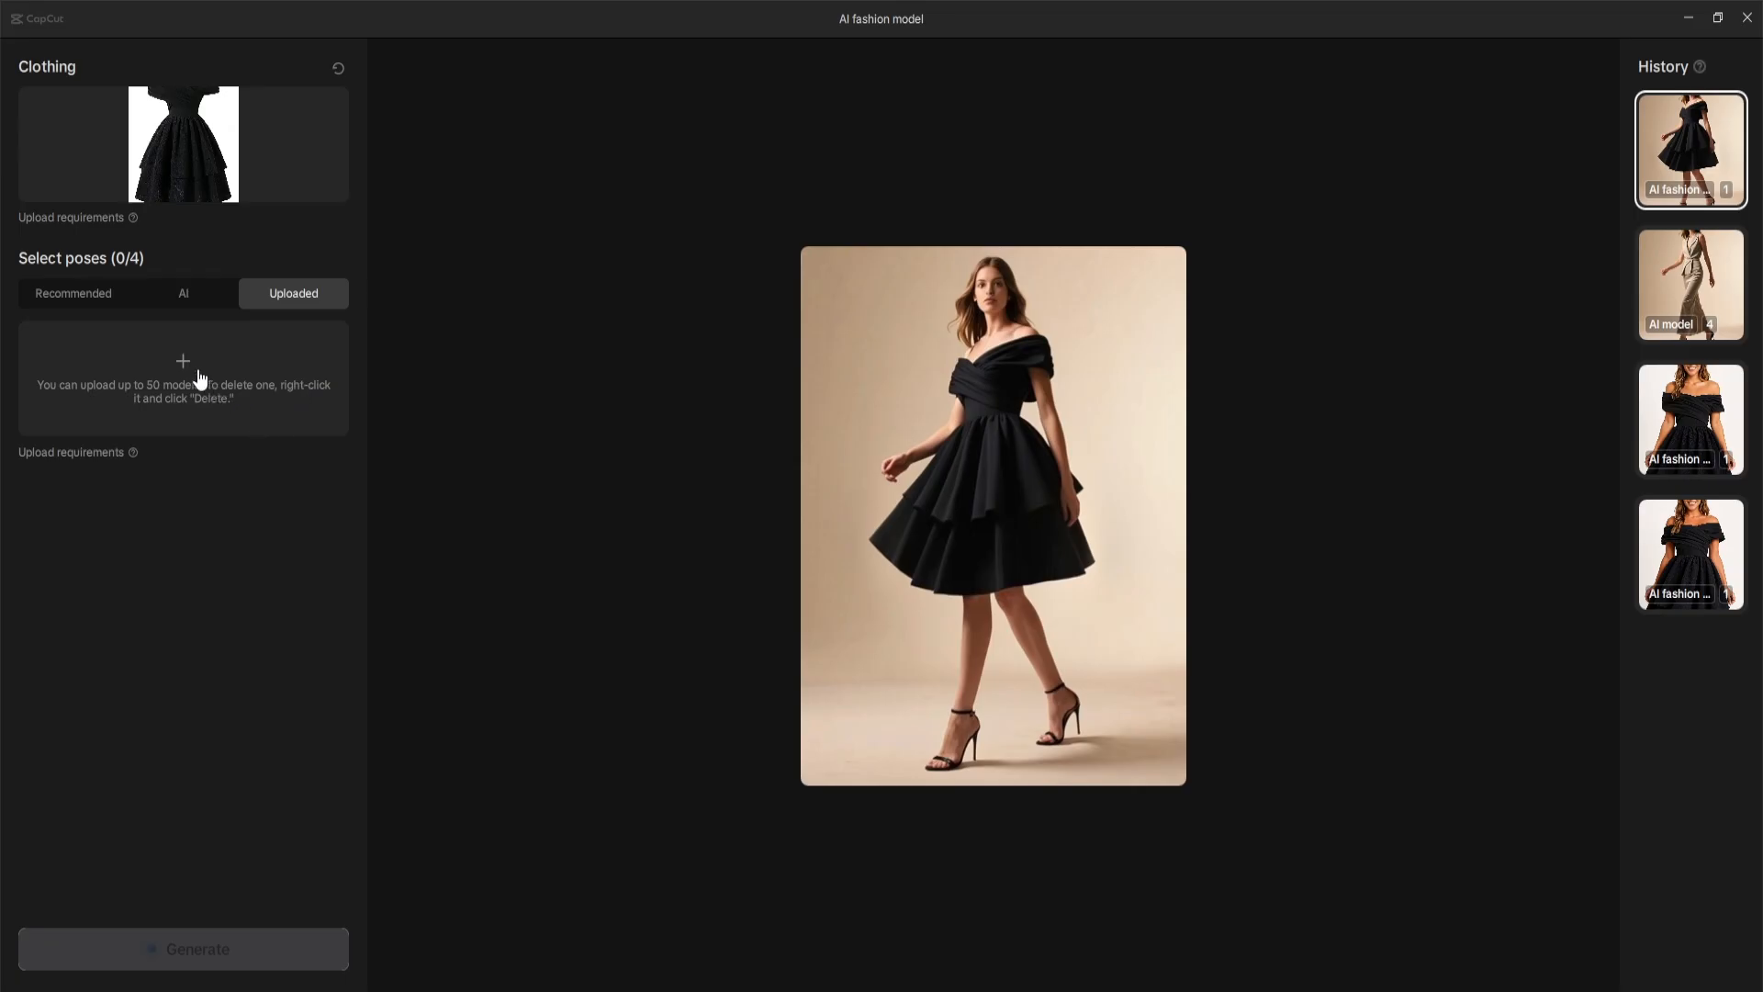
pyautogui.click(226, 387)
pyautogui.doubleClick(788, 222)
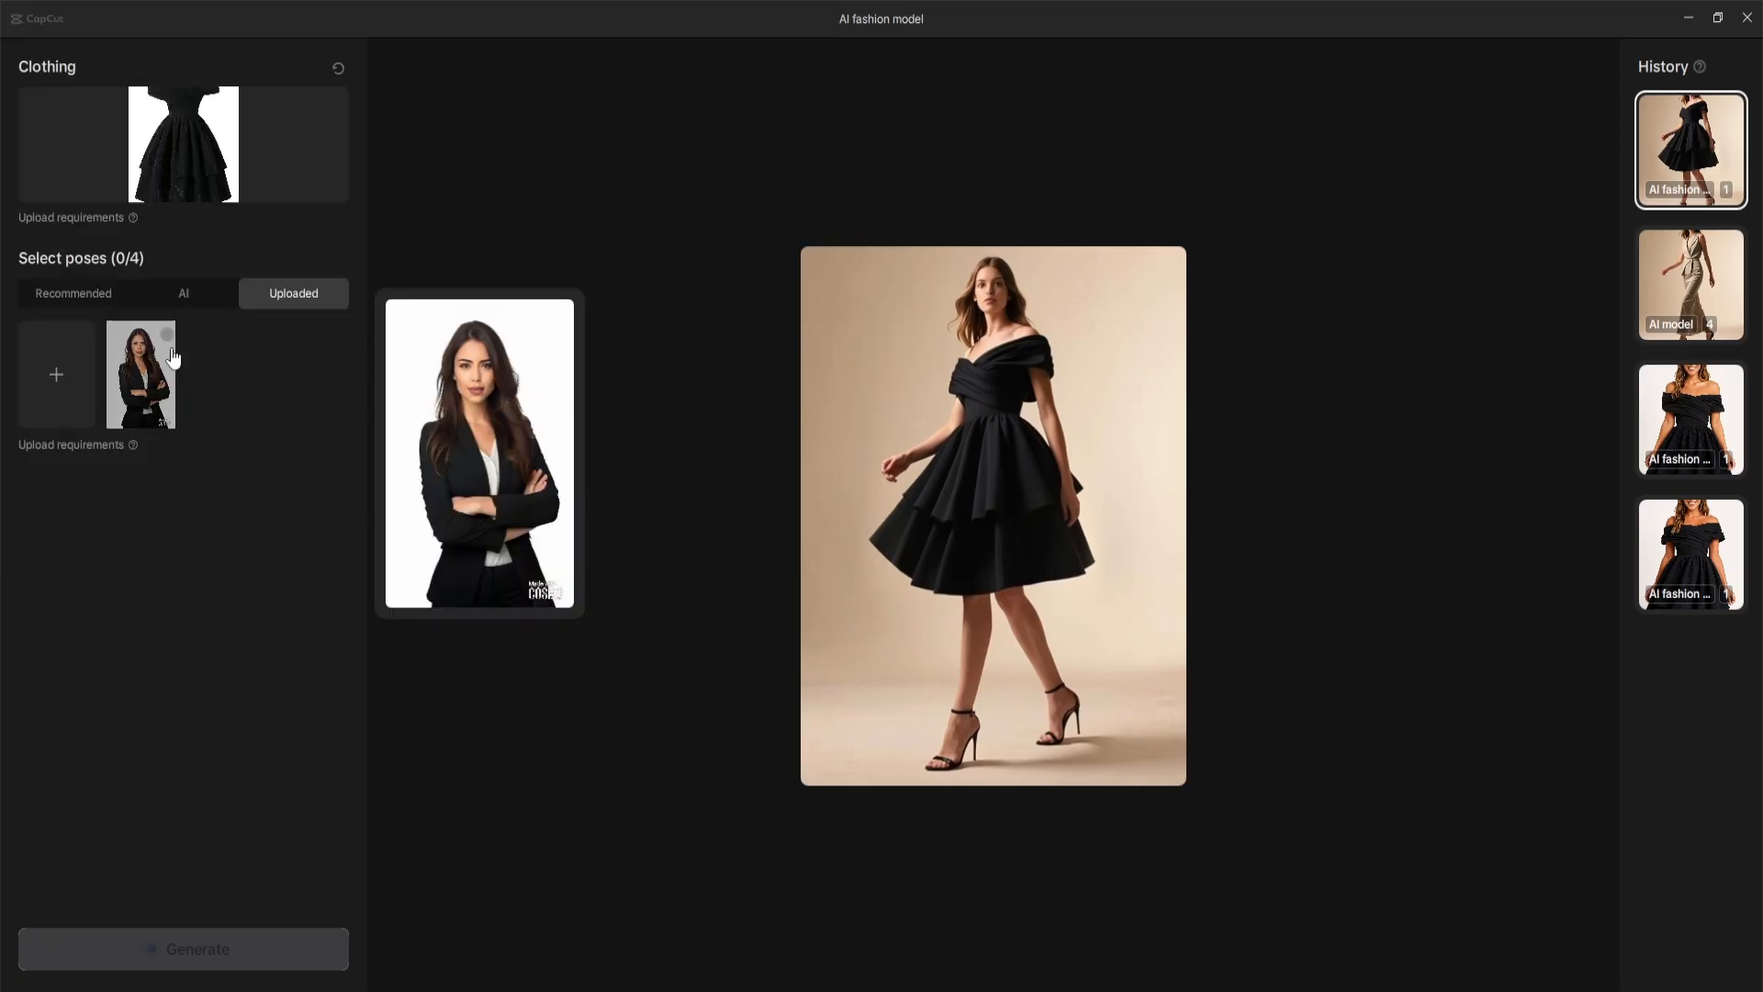
pyautogui.click(151, 381)
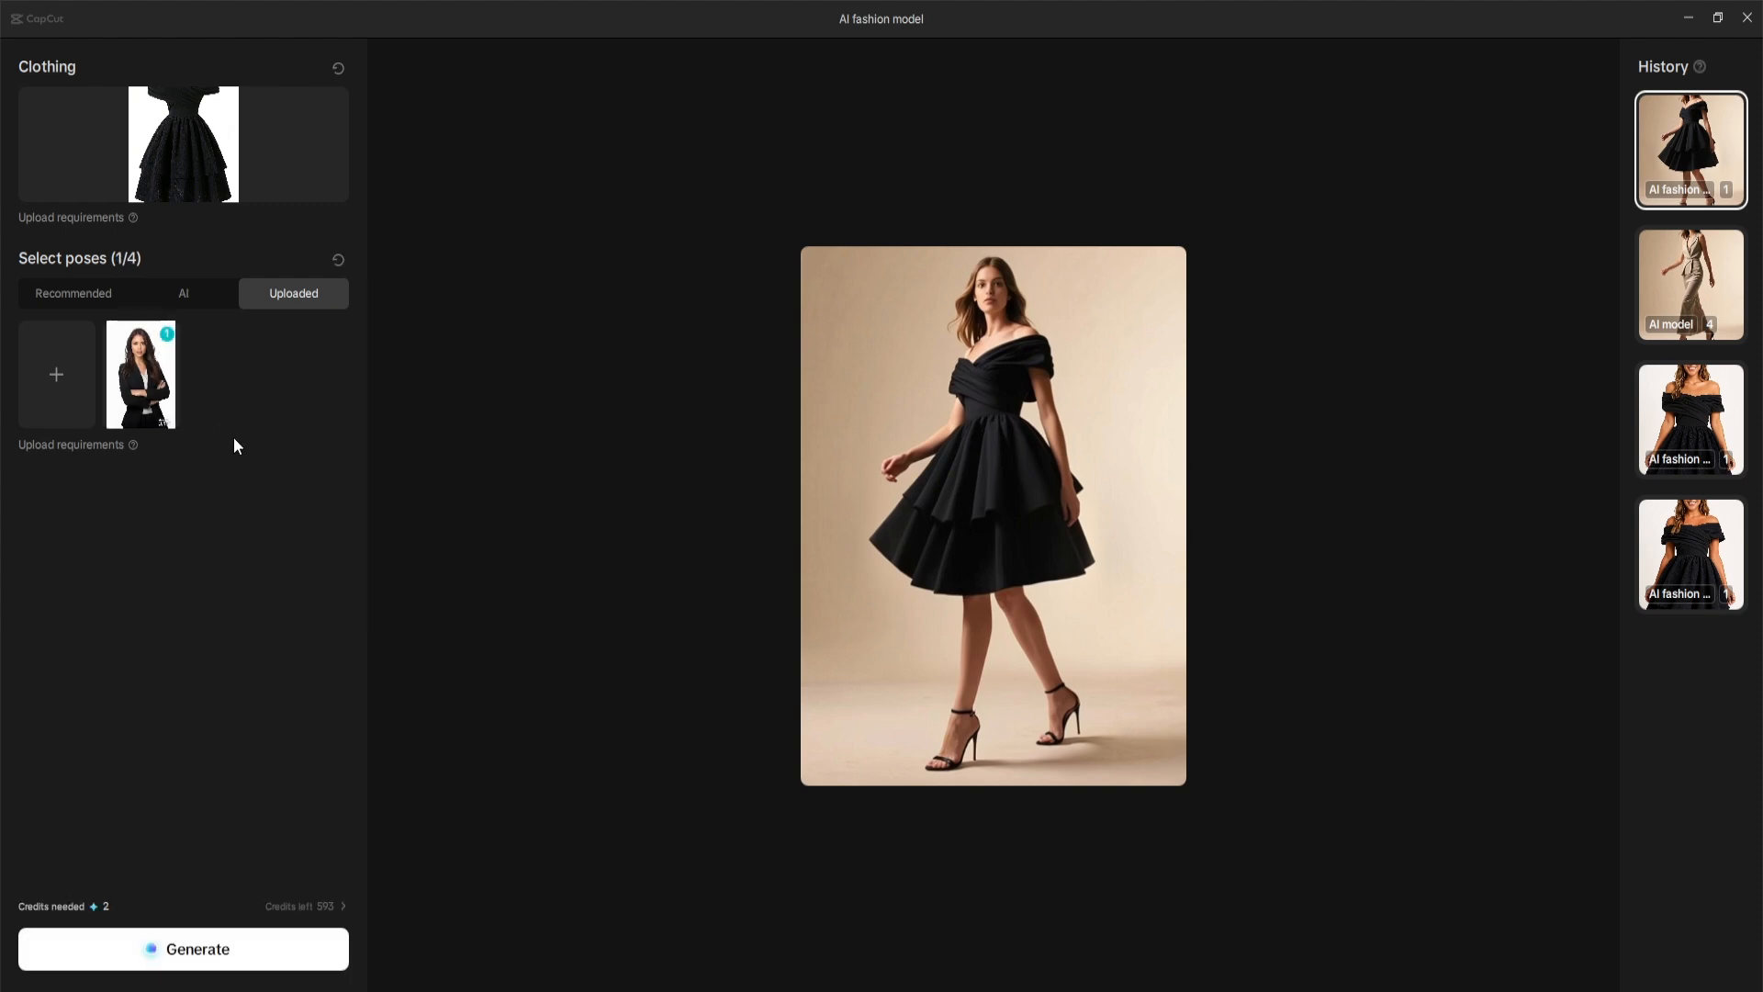
pyautogui.click(185, 949)
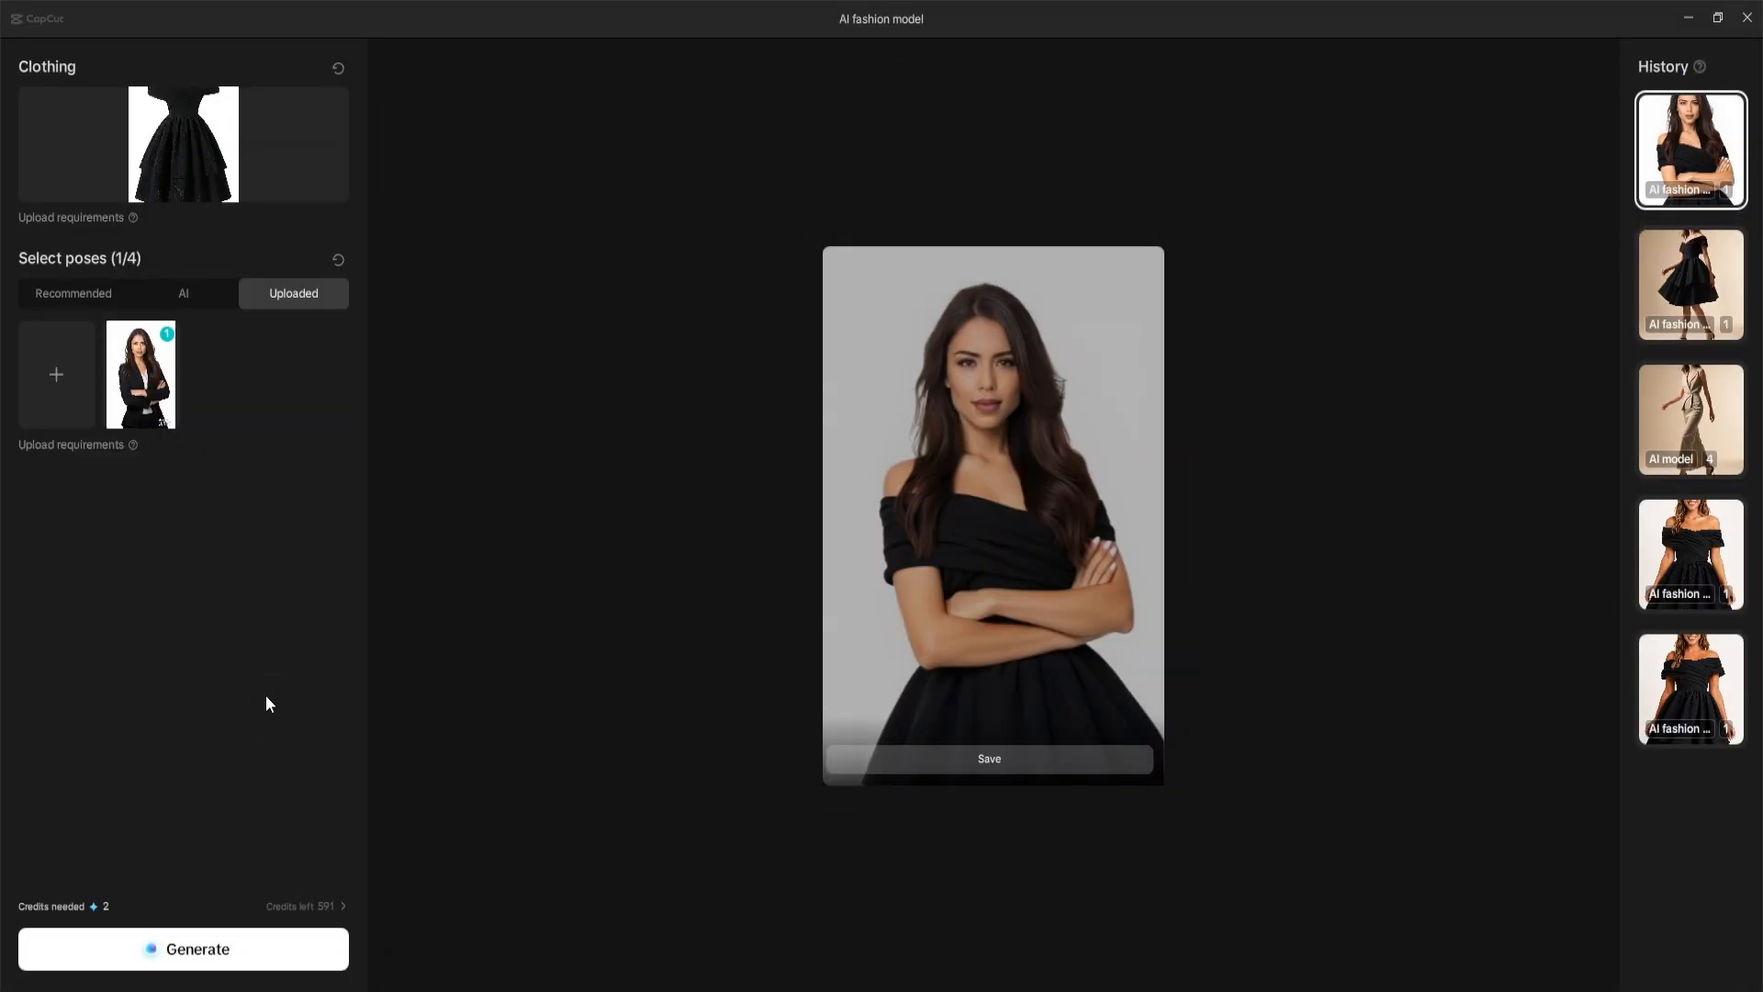
# - Examine the crossed-arms image enlarged, and review the earlier fashion model results in the history, ending on the newest one
pyautogui.click(1053, 477)
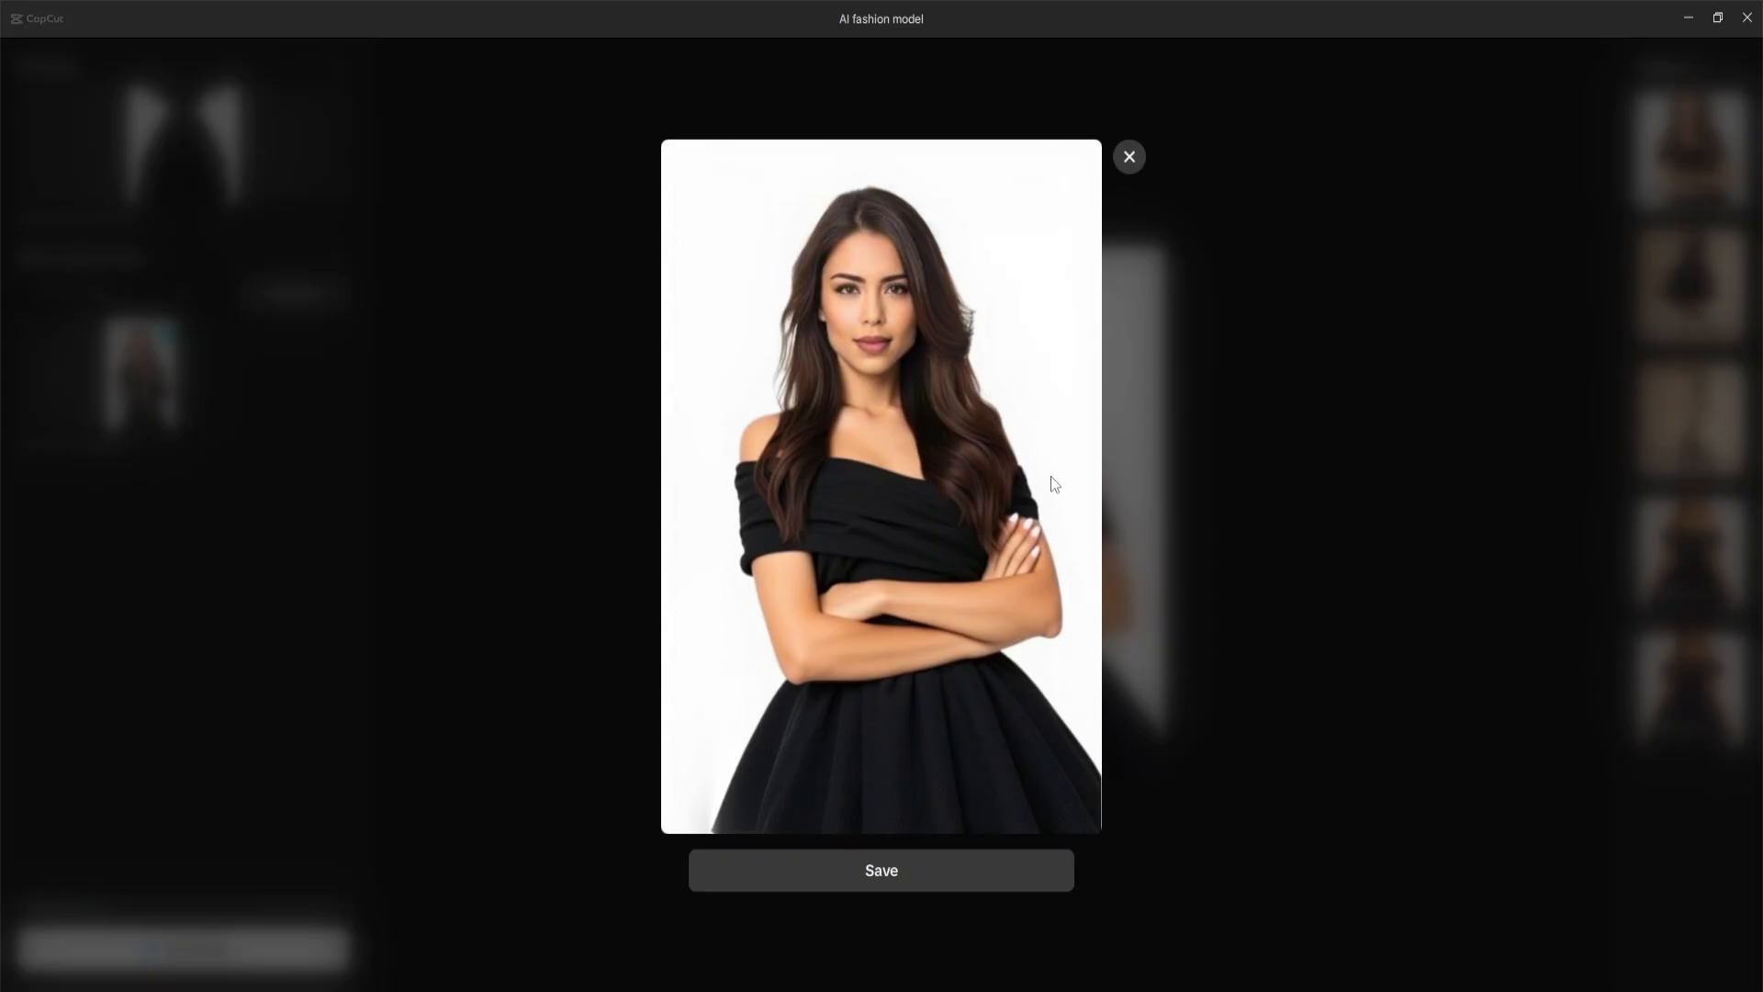
pyautogui.click(1130, 156)
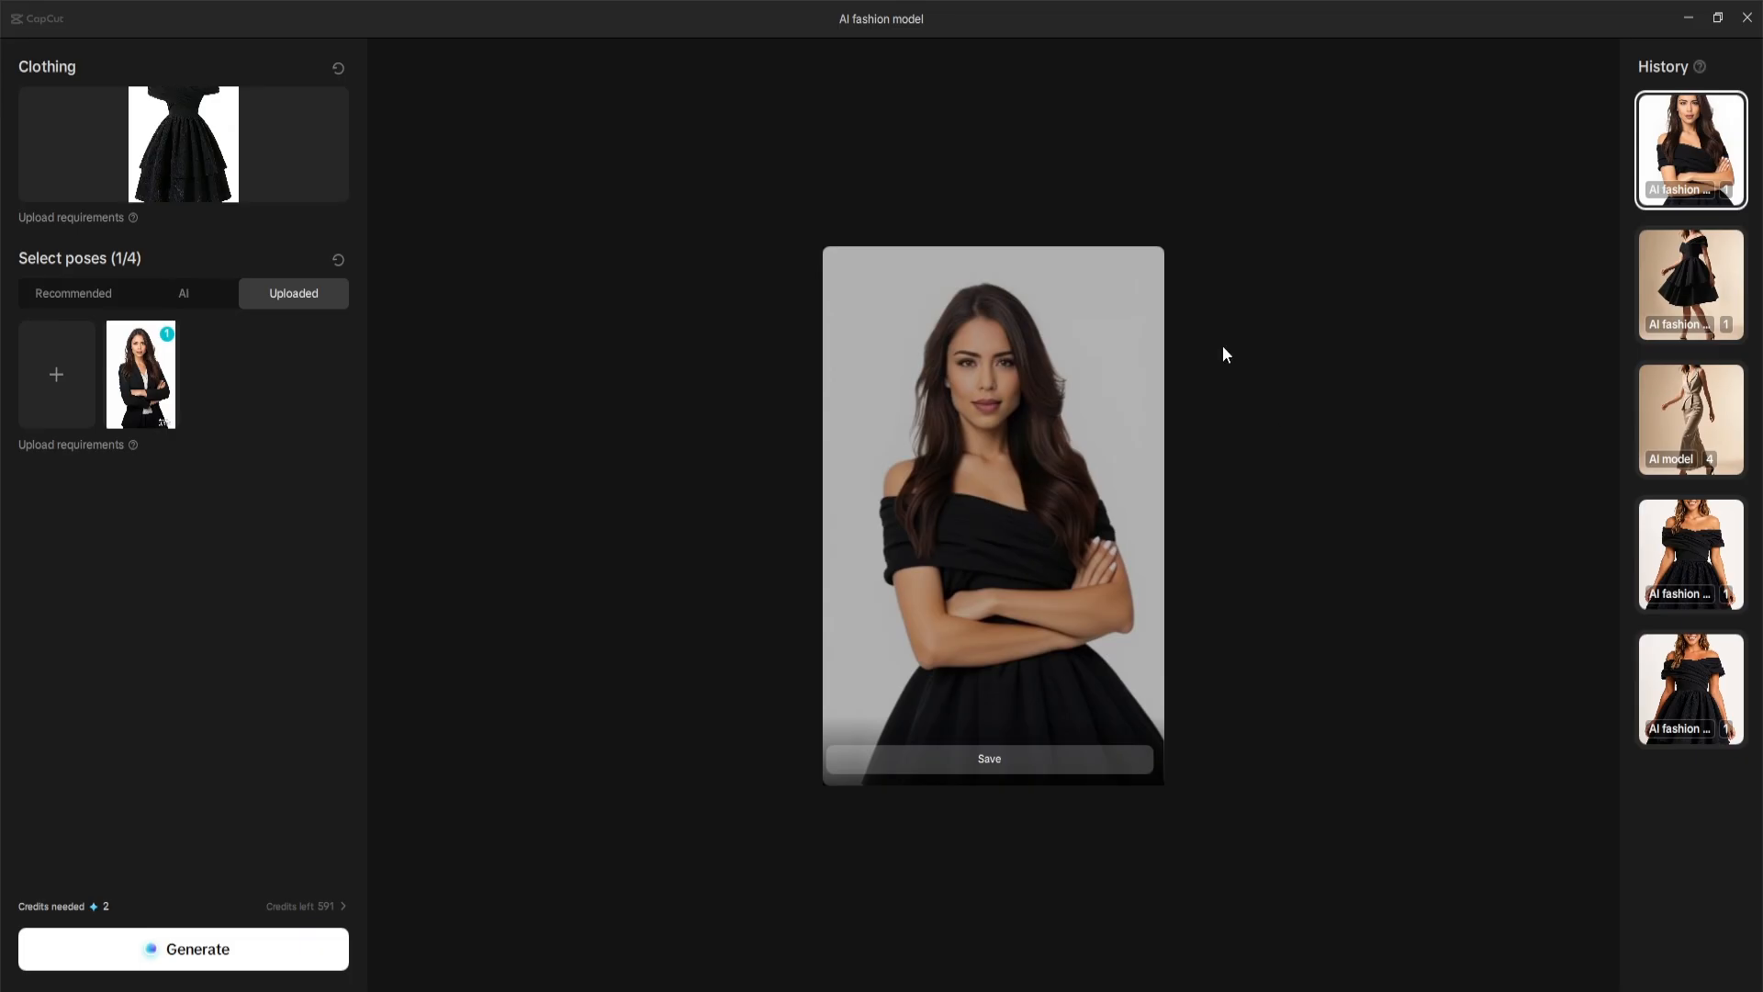
pyautogui.click(1725, 541)
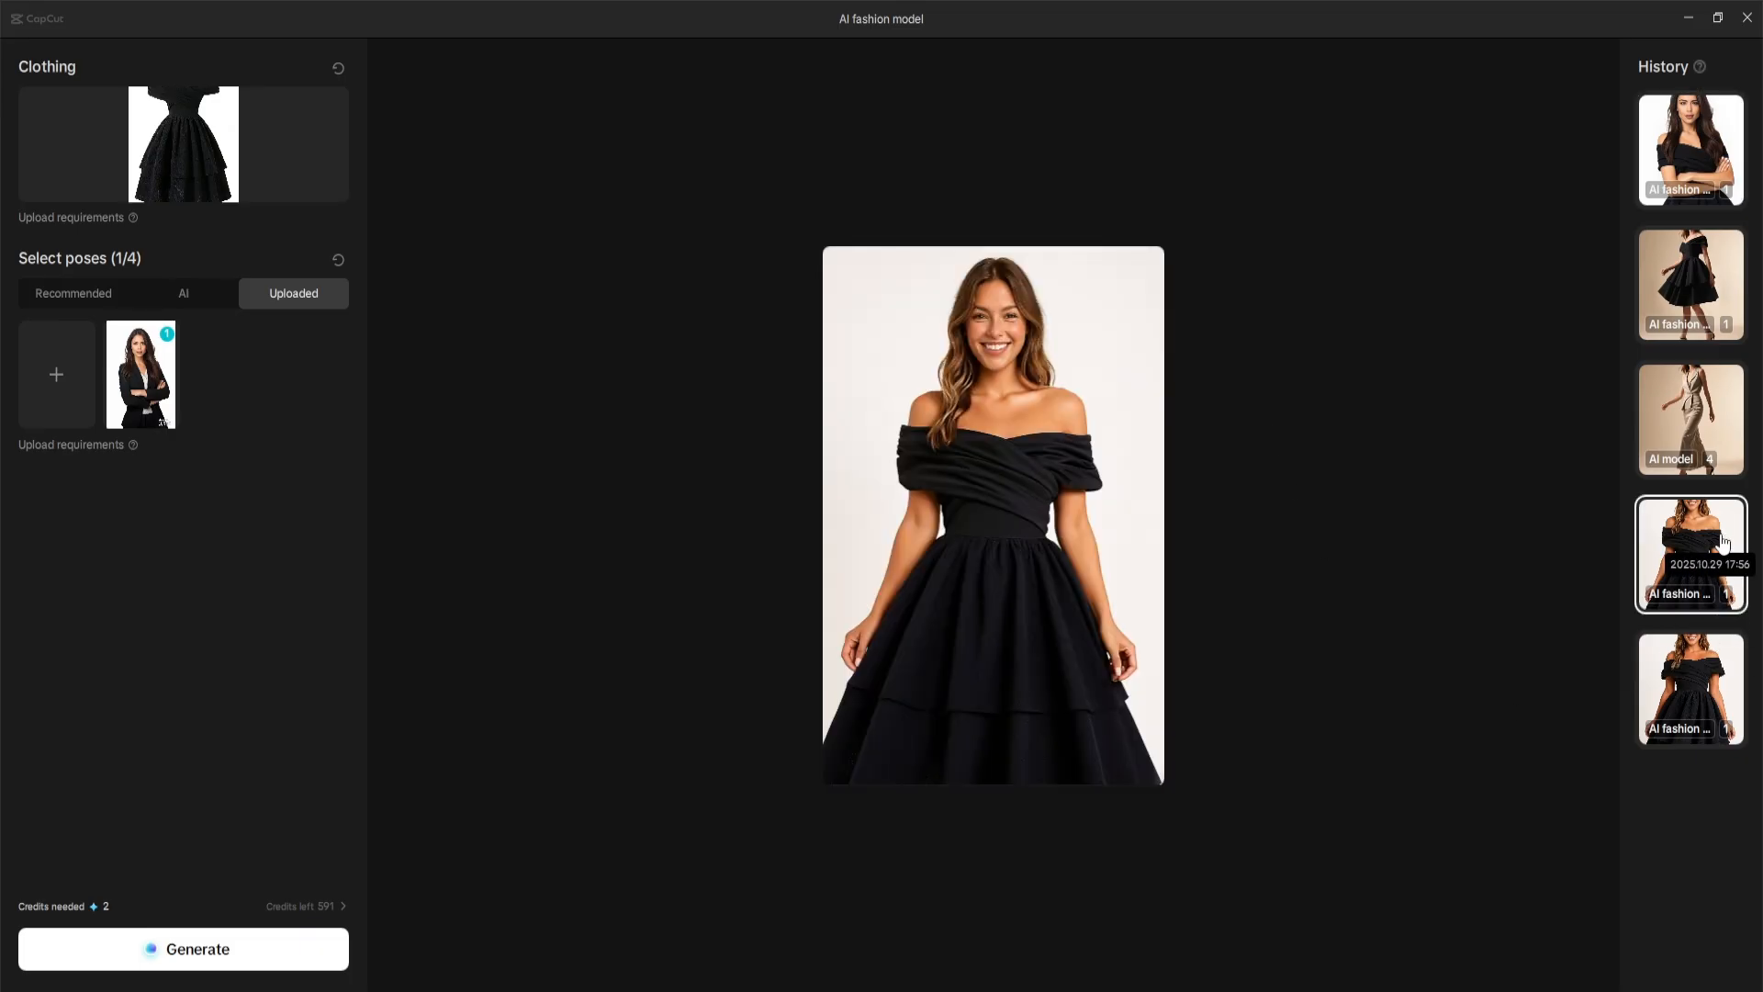
pyautogui.click(1673, 406)
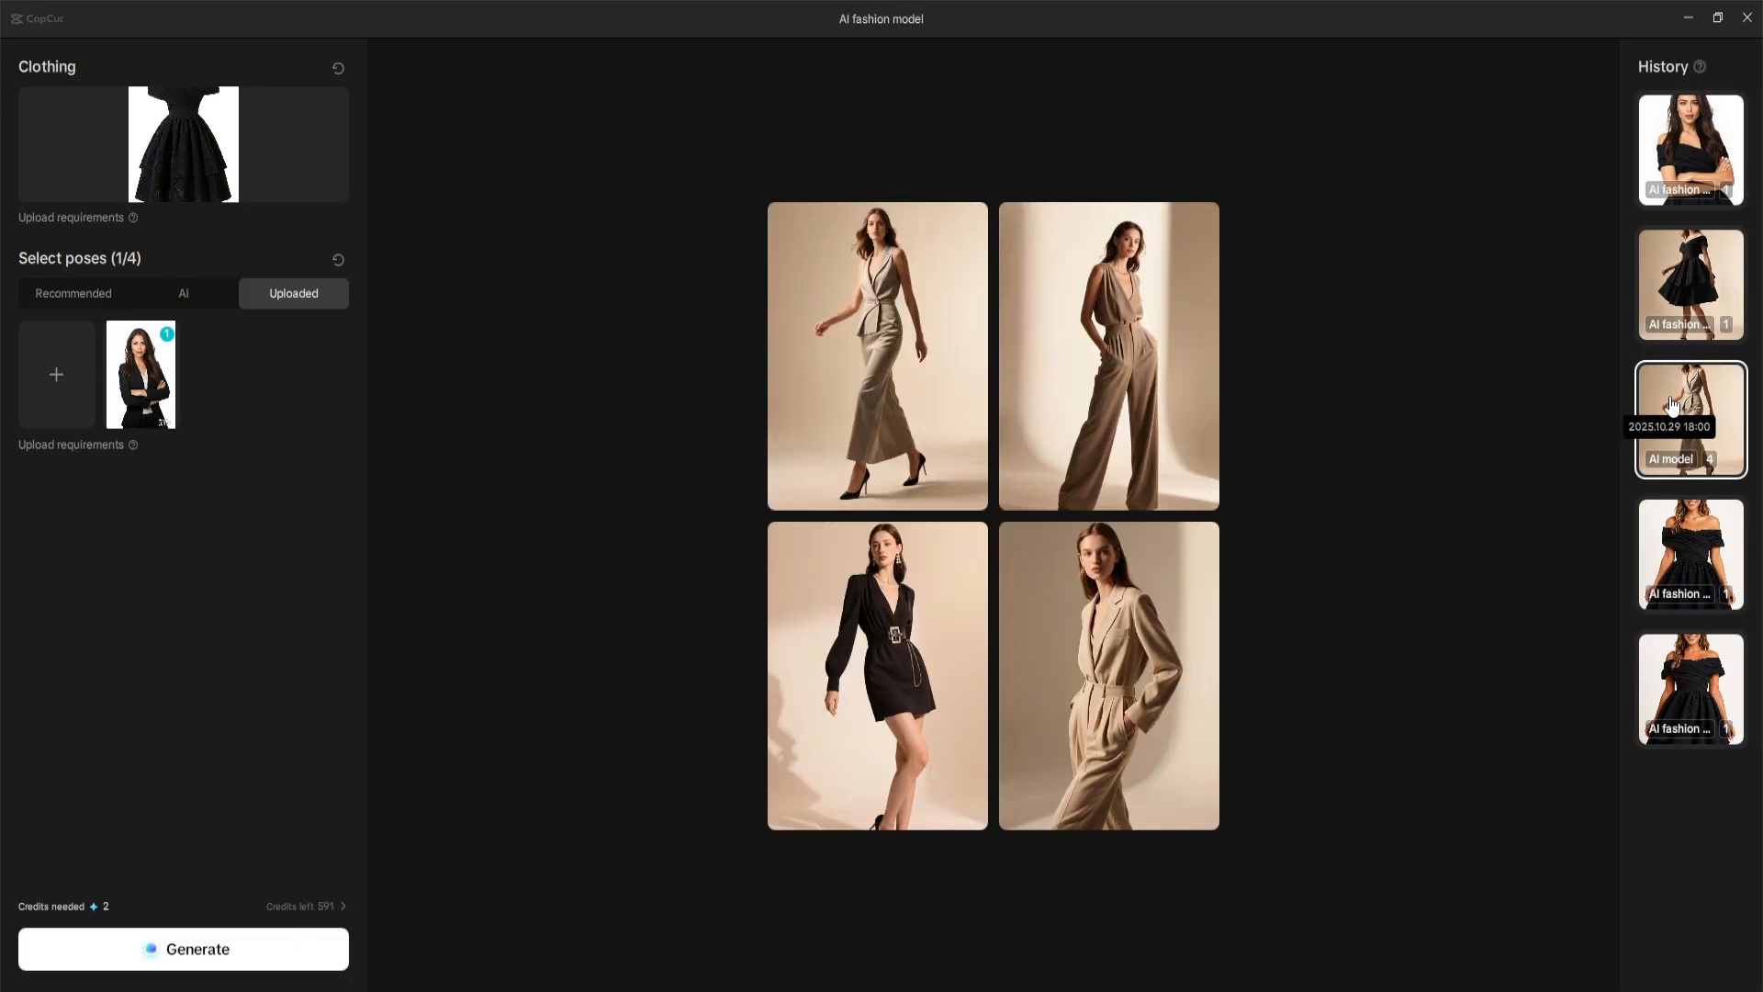
pyautogui.click(1675, 278)
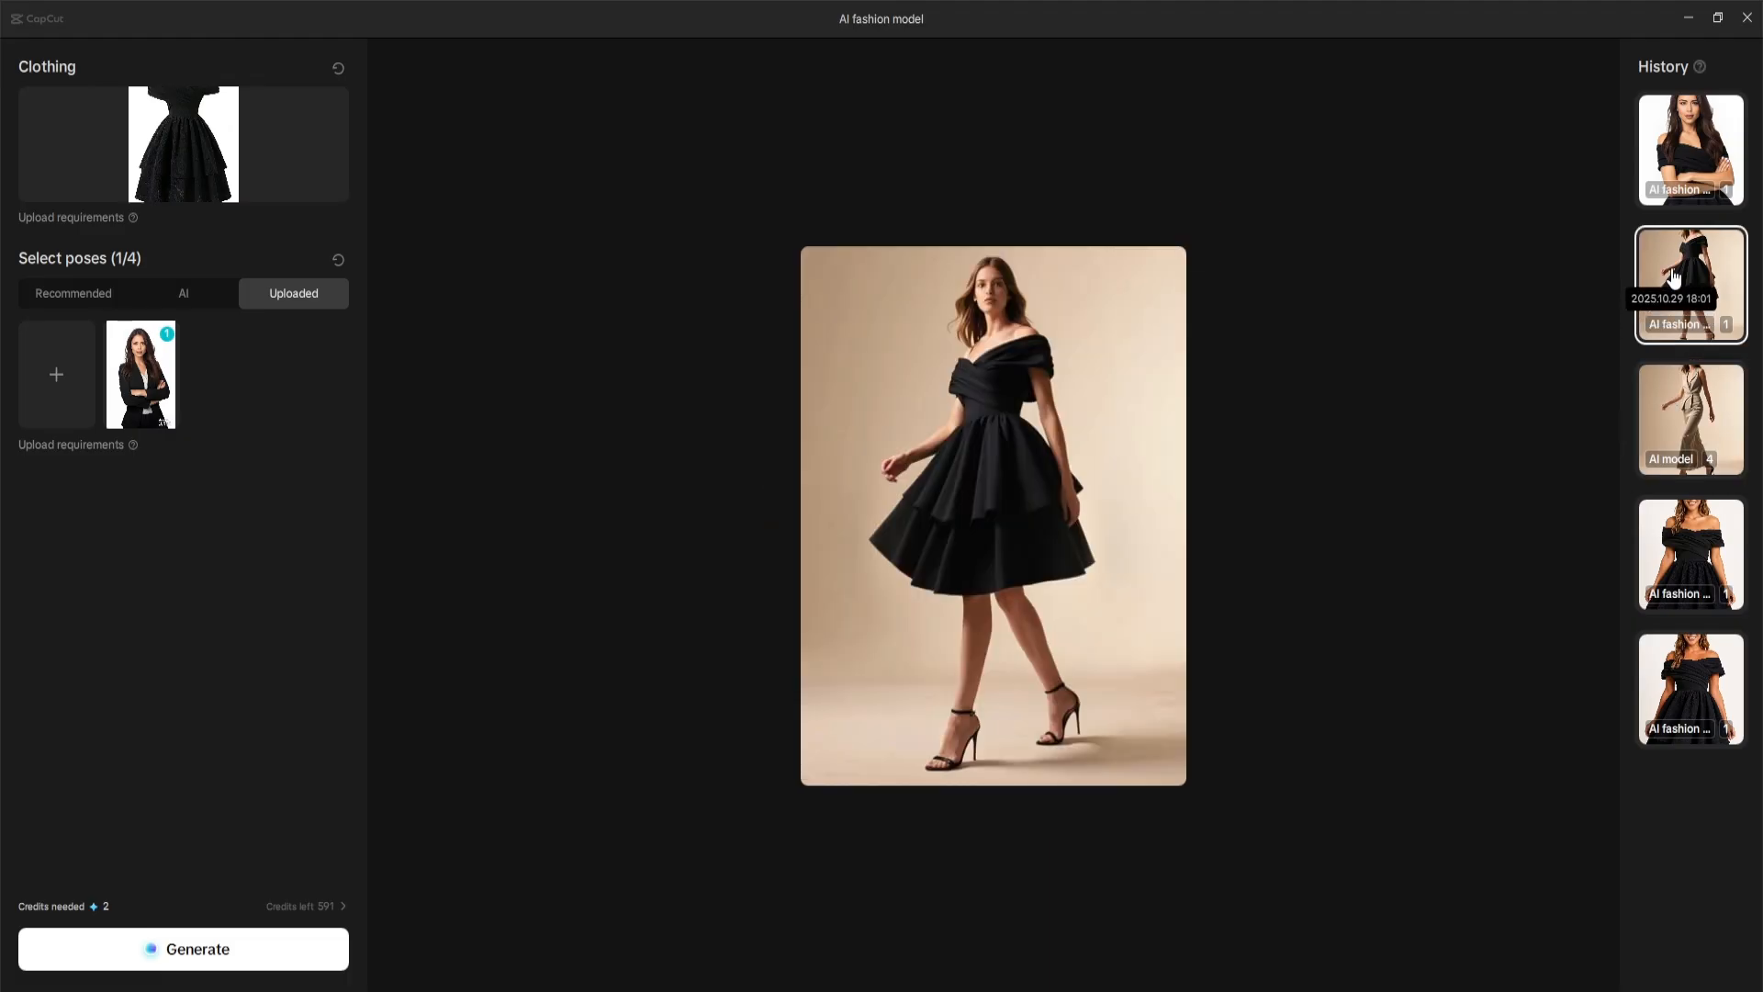
pyautogui.click(1688, 152)
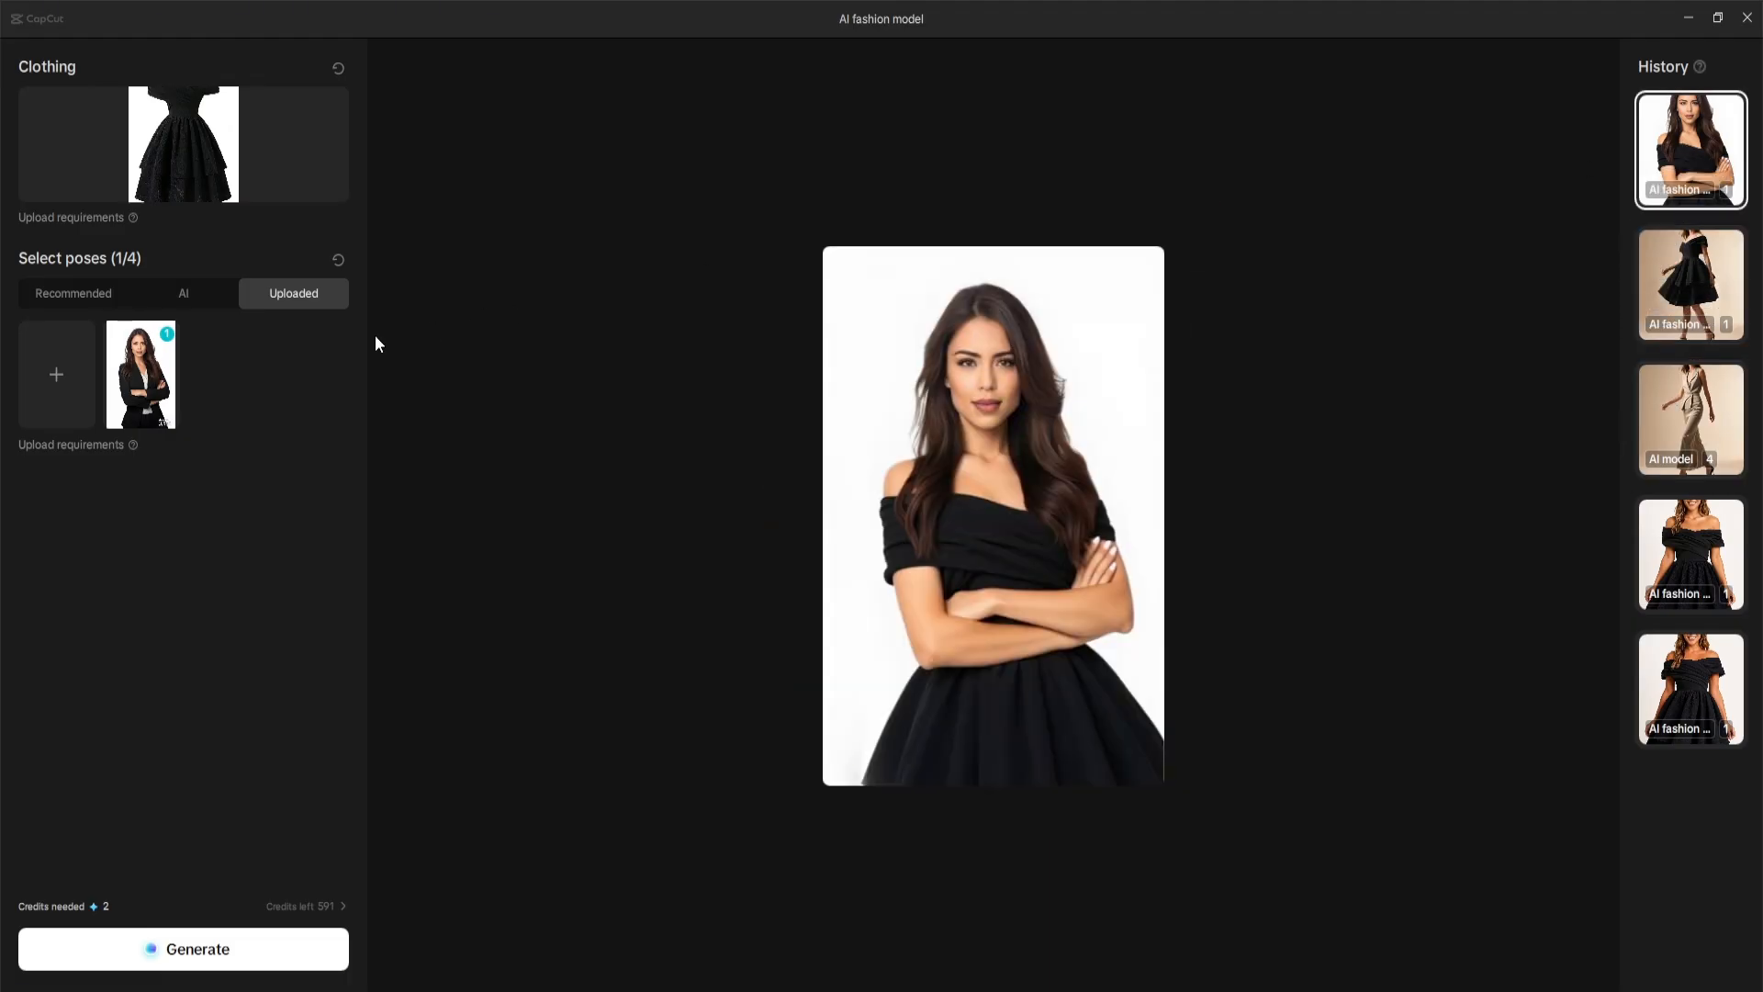
# - Examine the recommended model poses in the T-shirts, Christmas and Jeans categories, previewing some of them enlarged
pyautogui.click(71, 301)
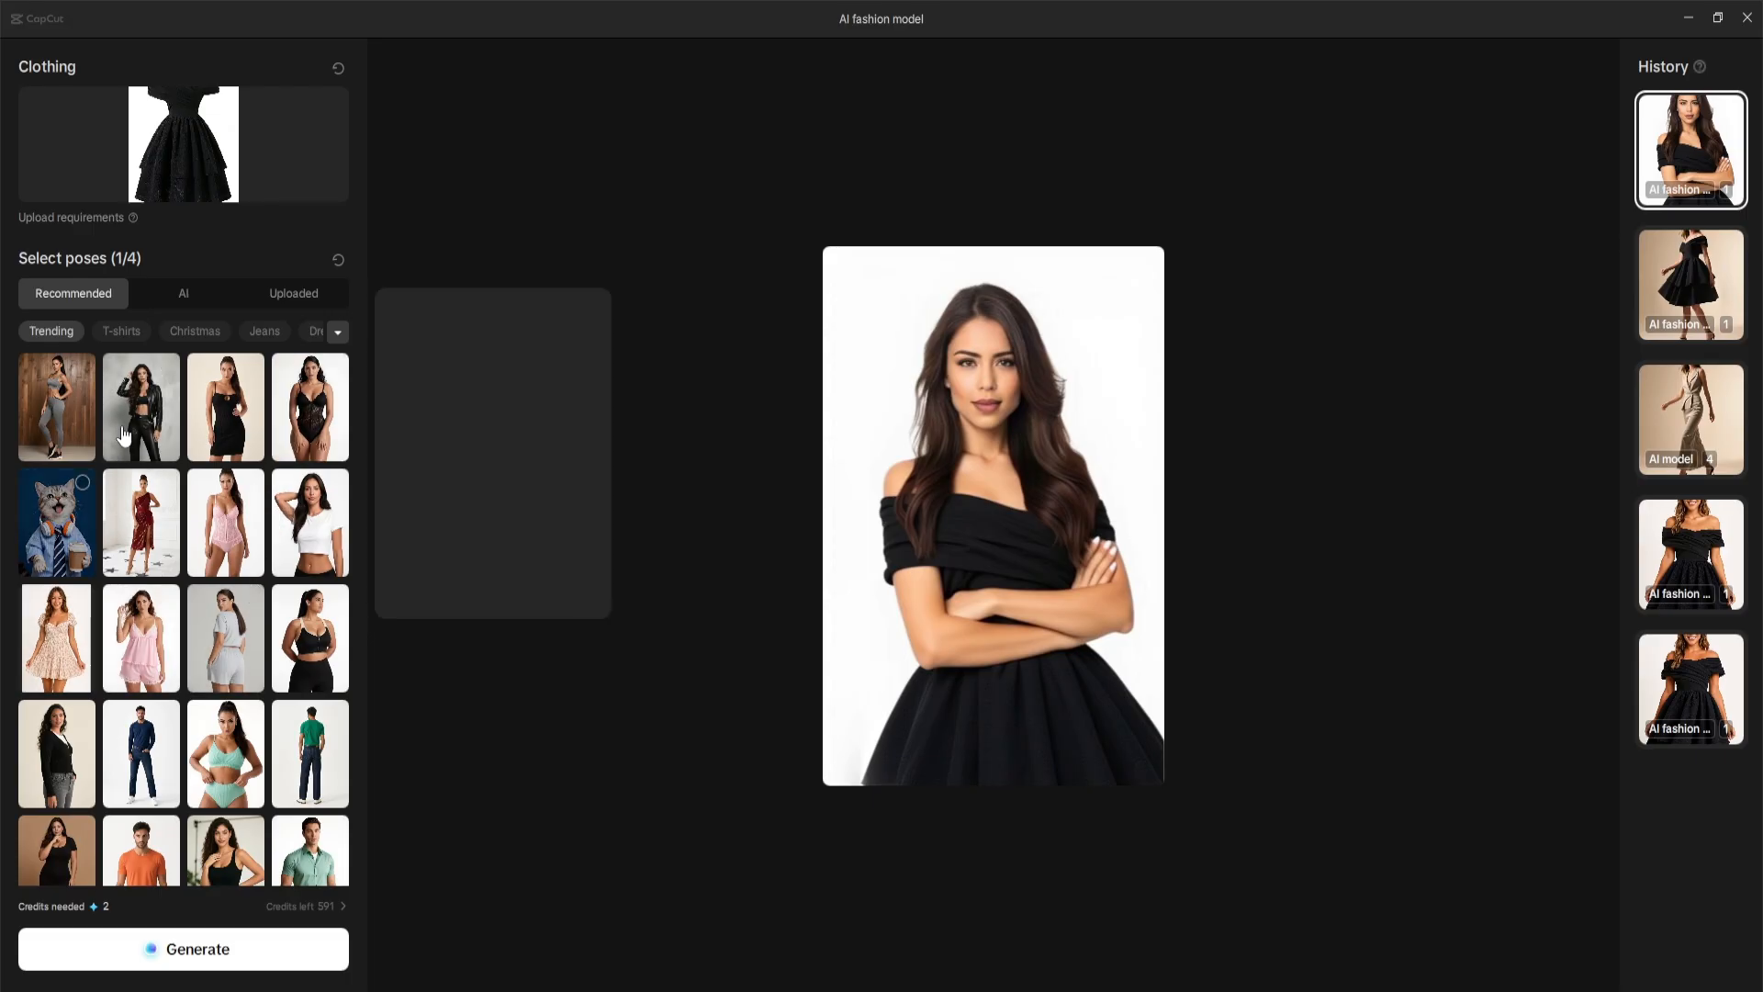
pyautogui.click(124, 333)
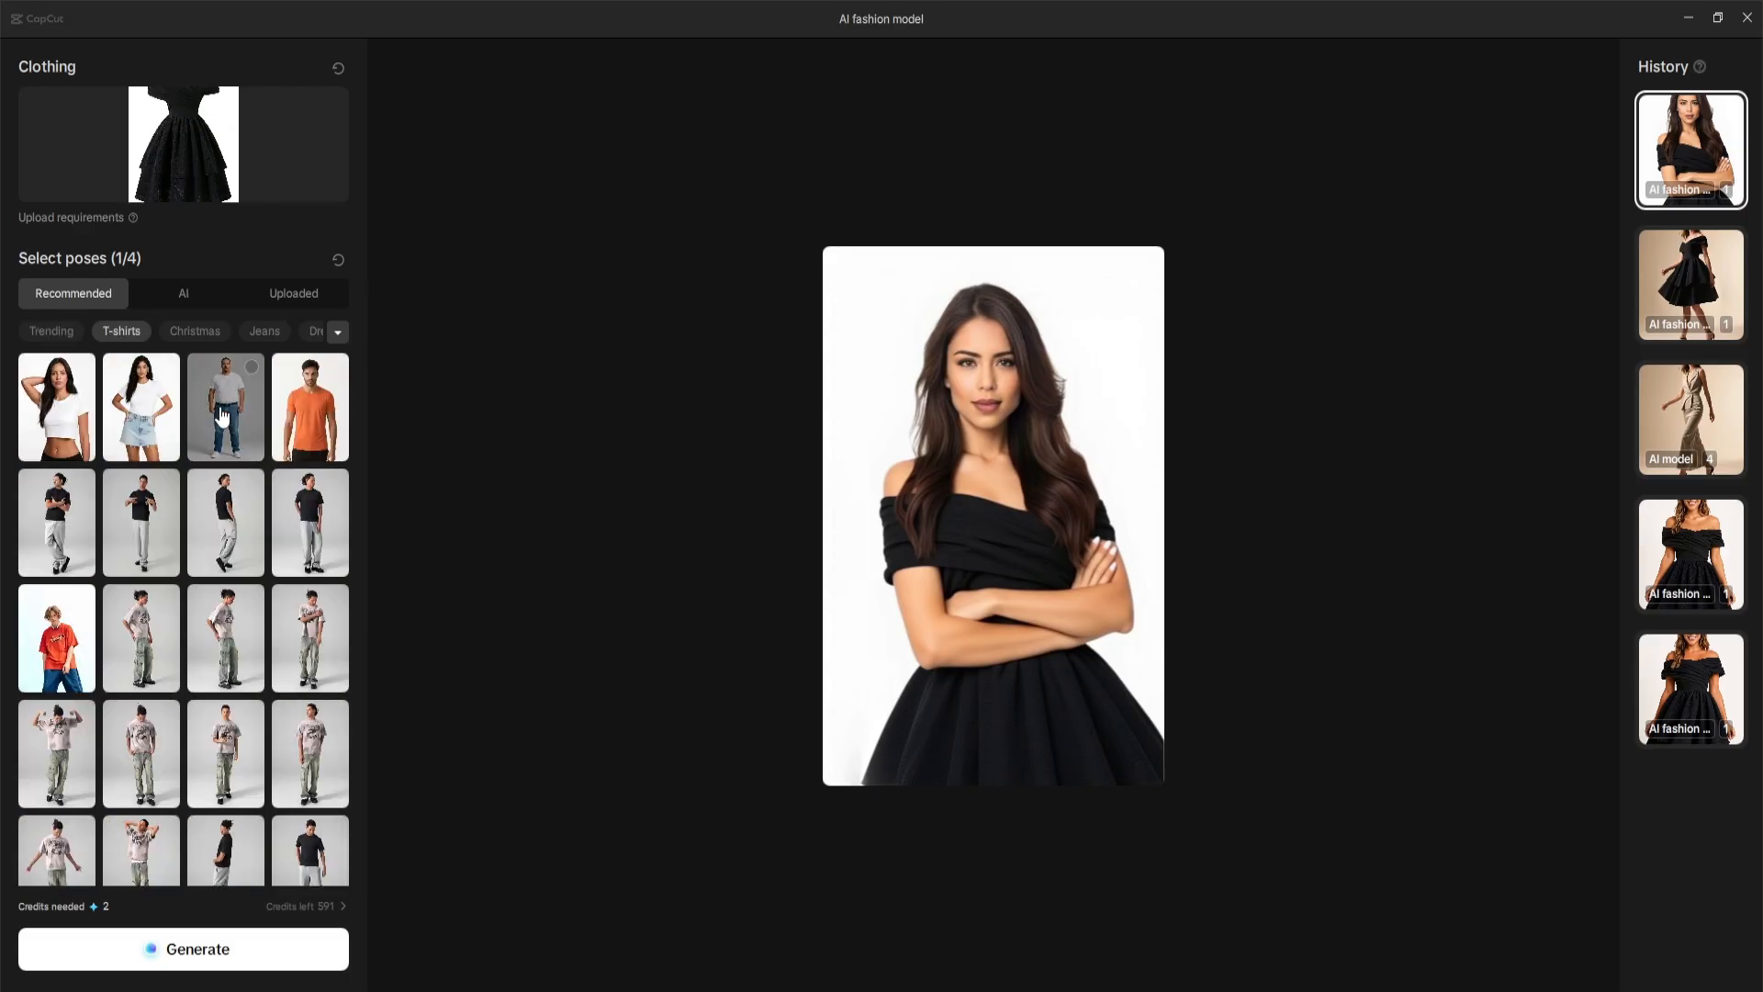
pyautogui.moveTo(214, 512)
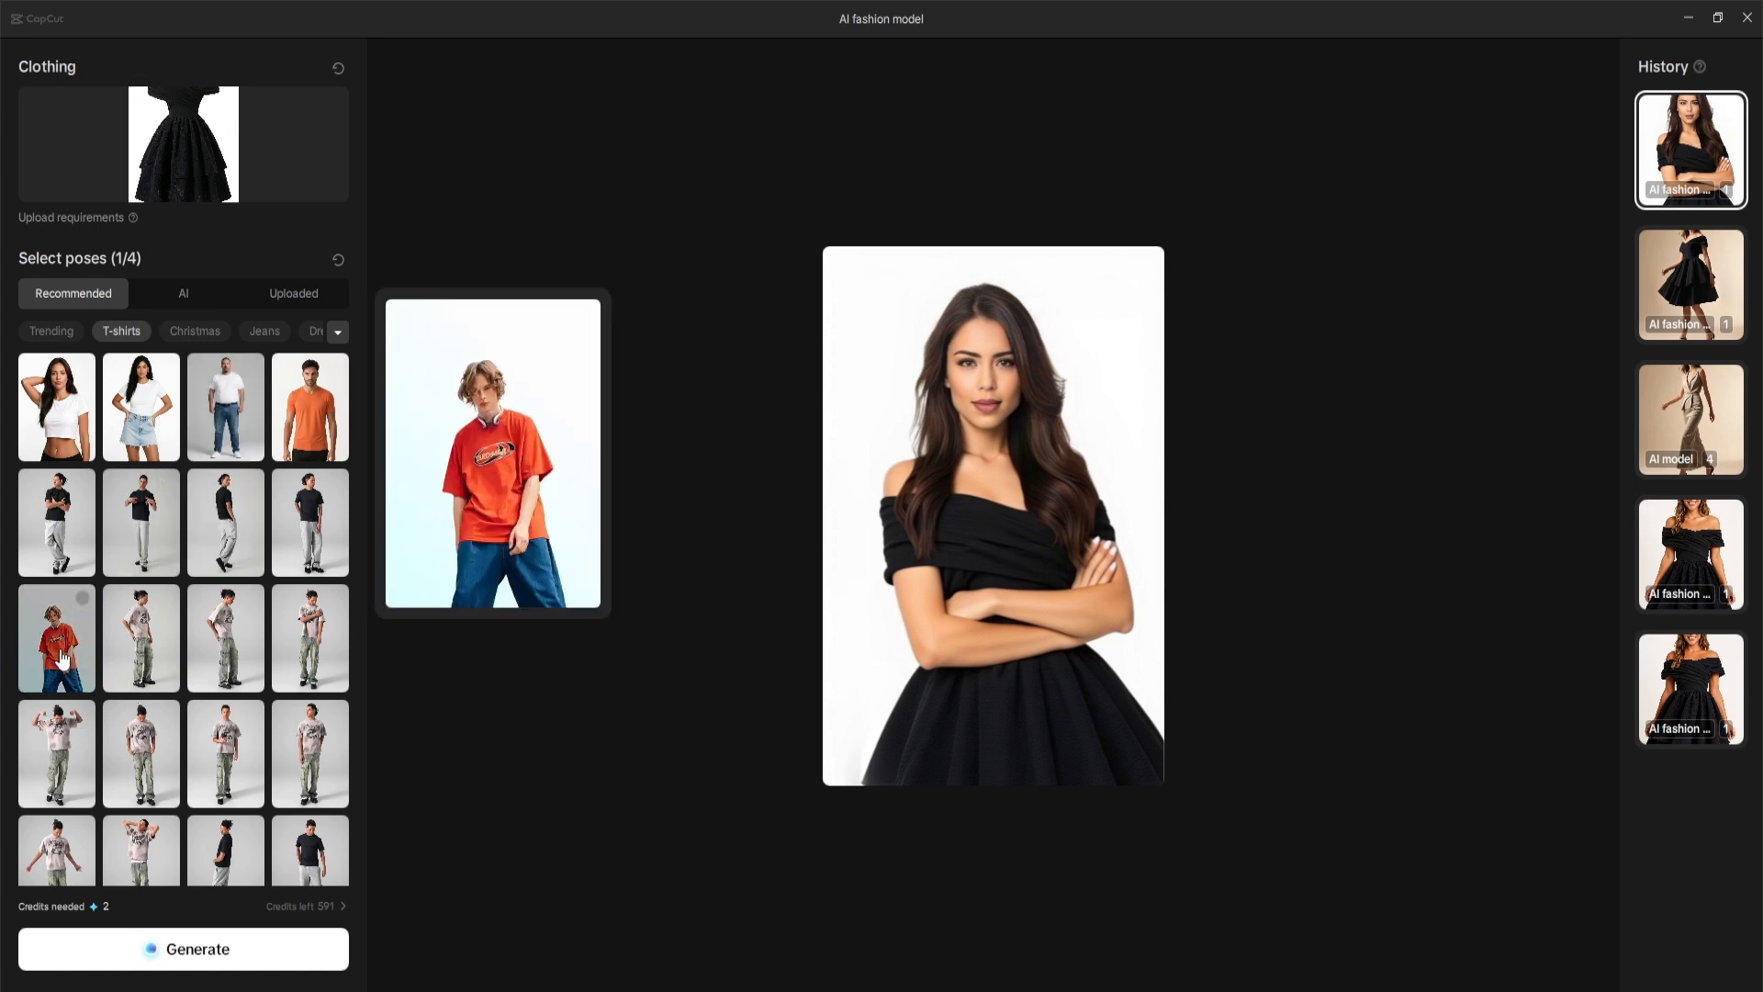
pyautogui.scroll(-2, 124, 746)
pyautogui.scroll(2, 184, 551)
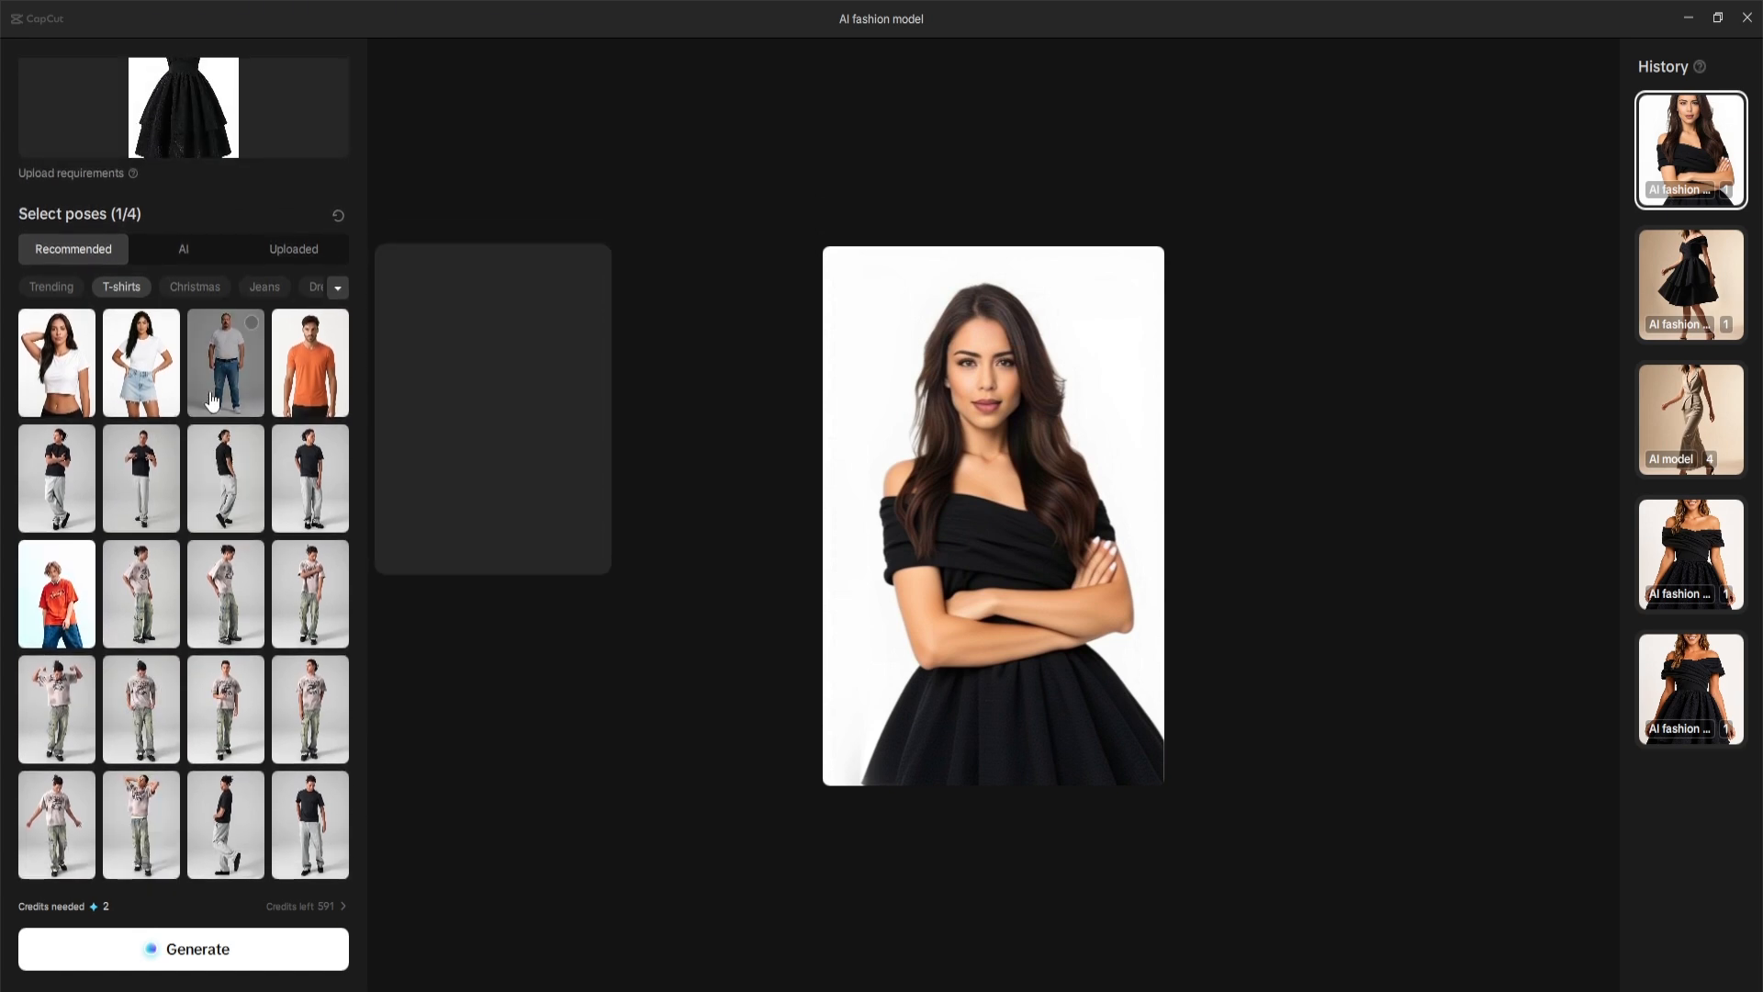
pyautogui.click(196, 329)
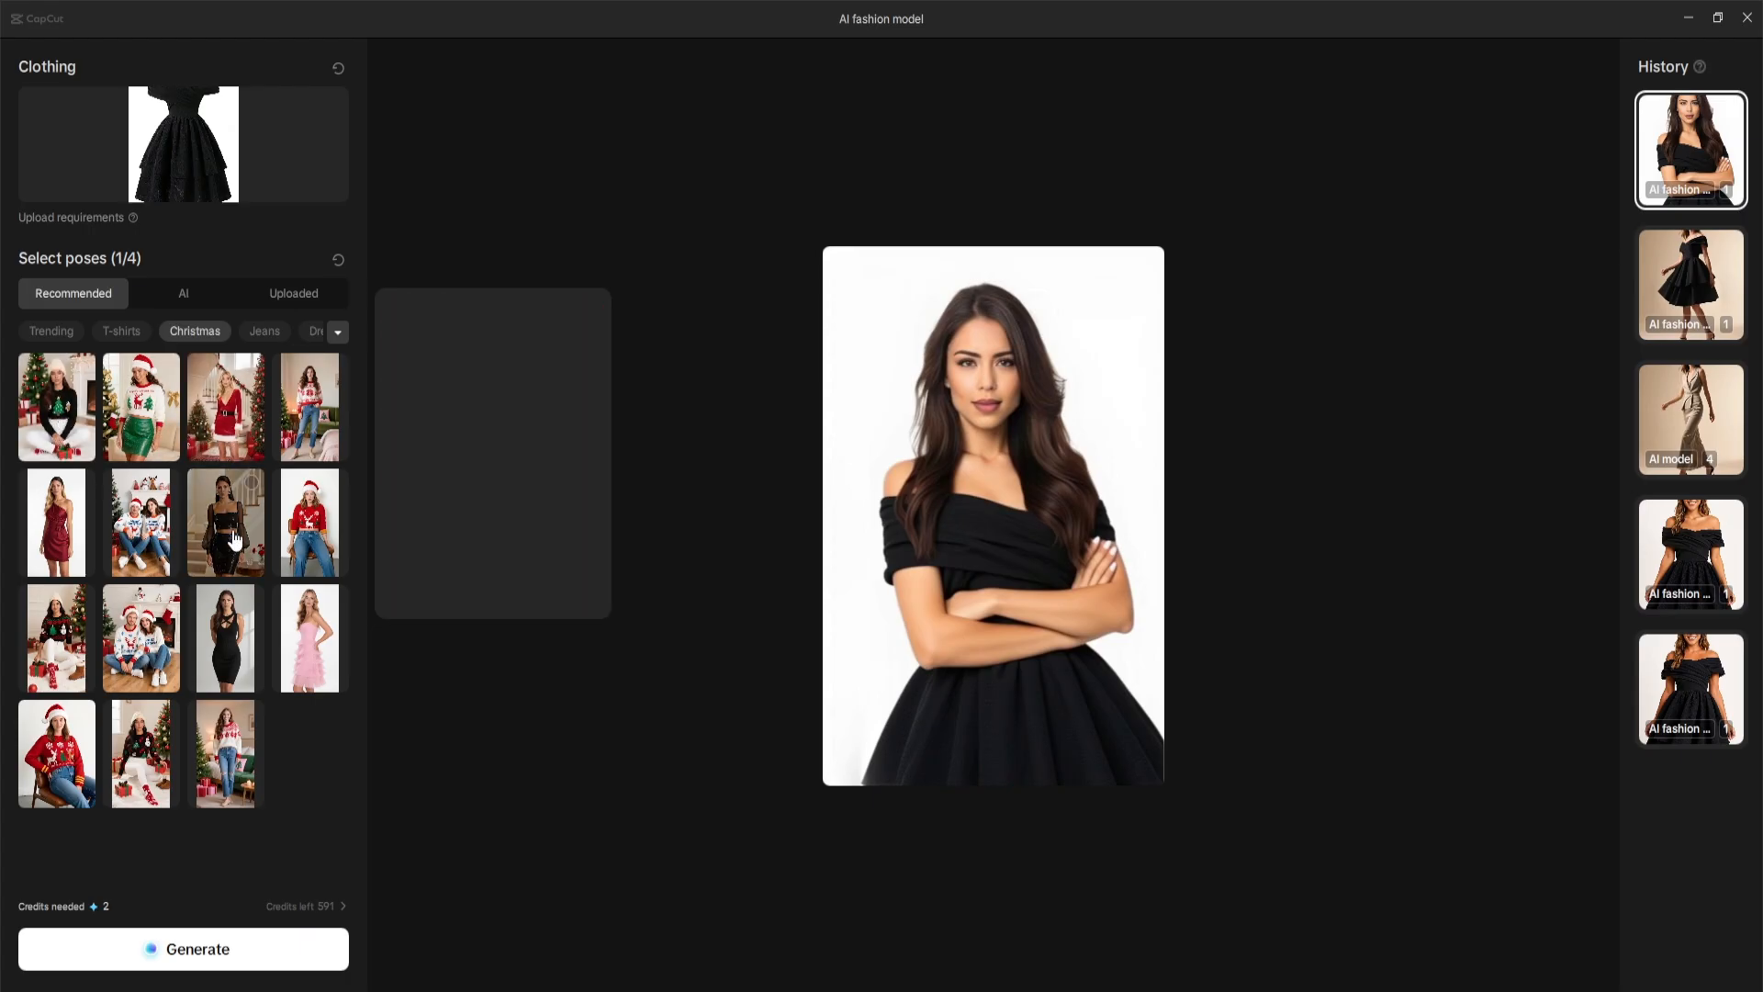
pyautogui.moveTo(145, 514)
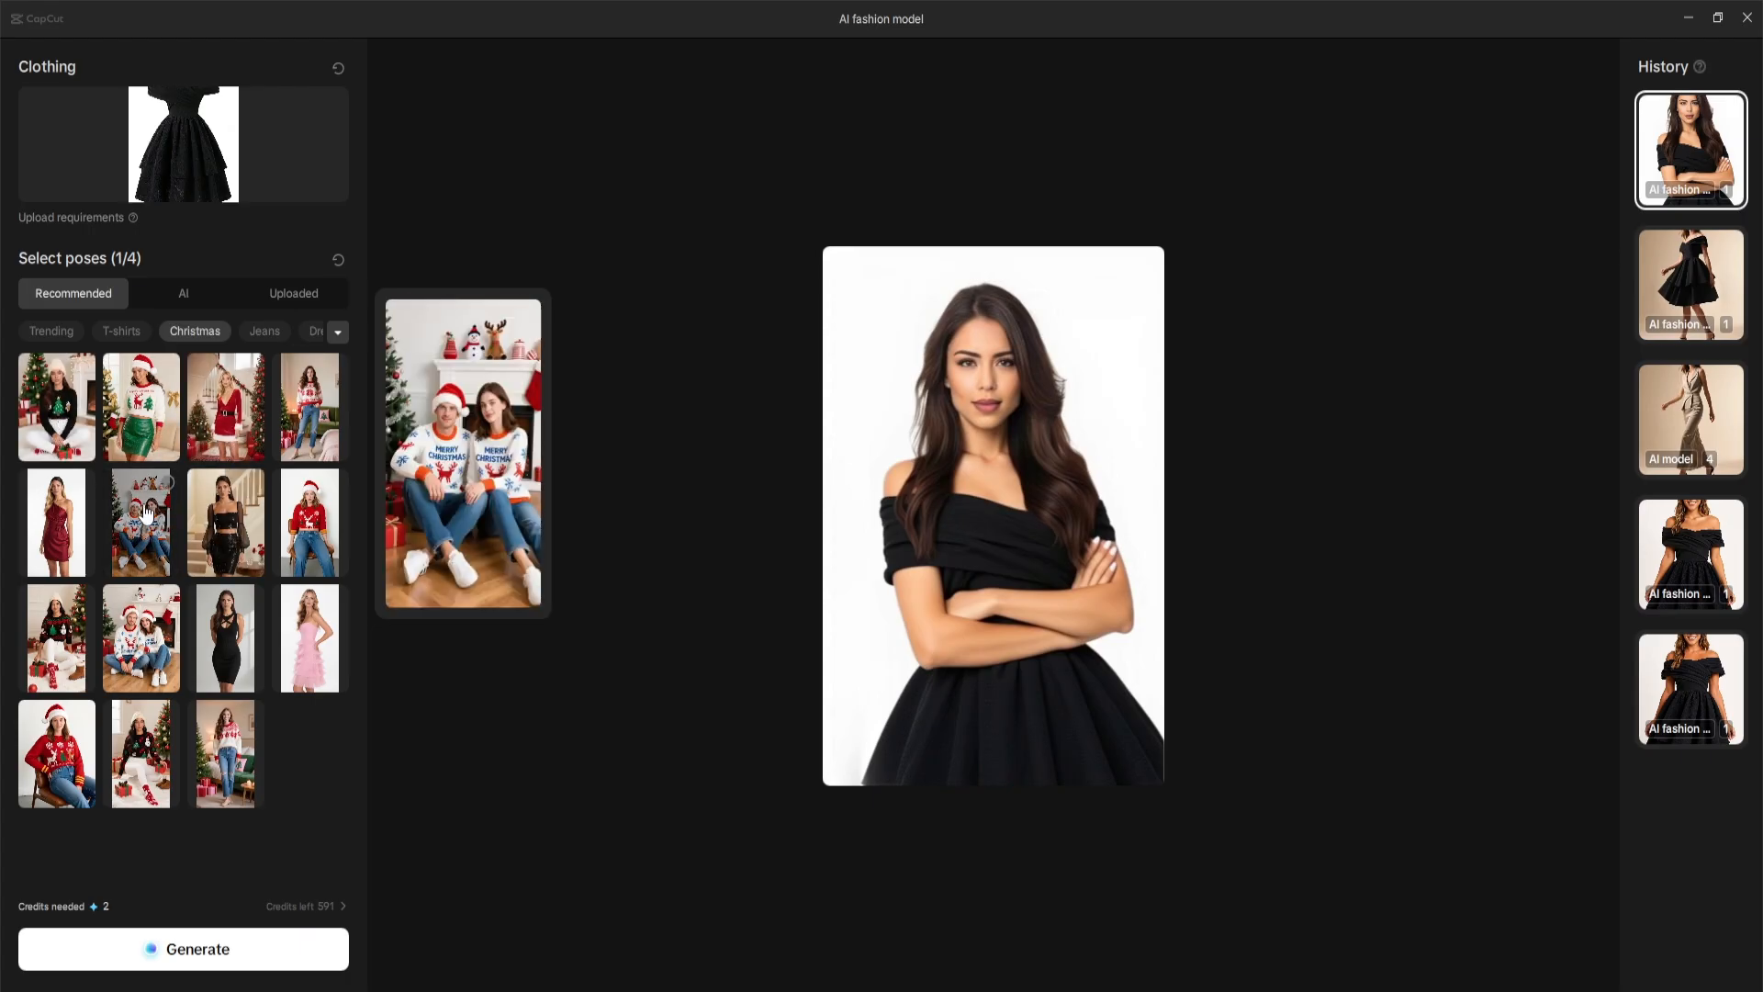
pyautogui.click(265, 332)
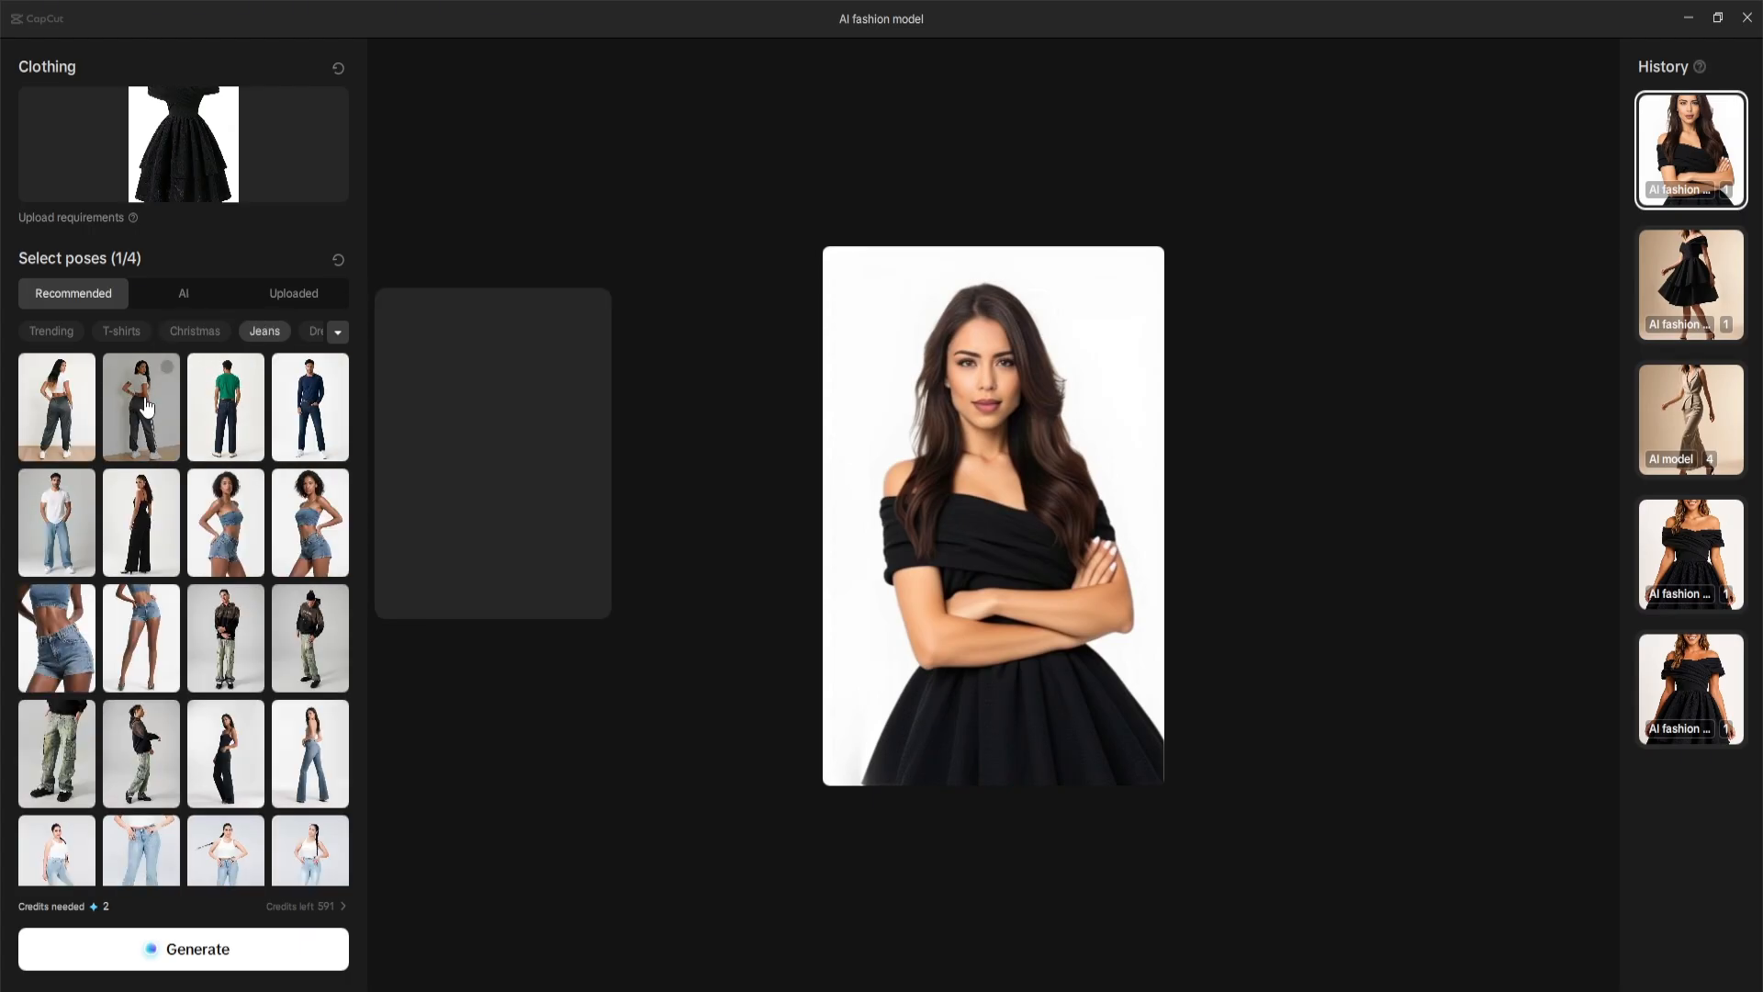
pyautogui.moveTo(204, 538)
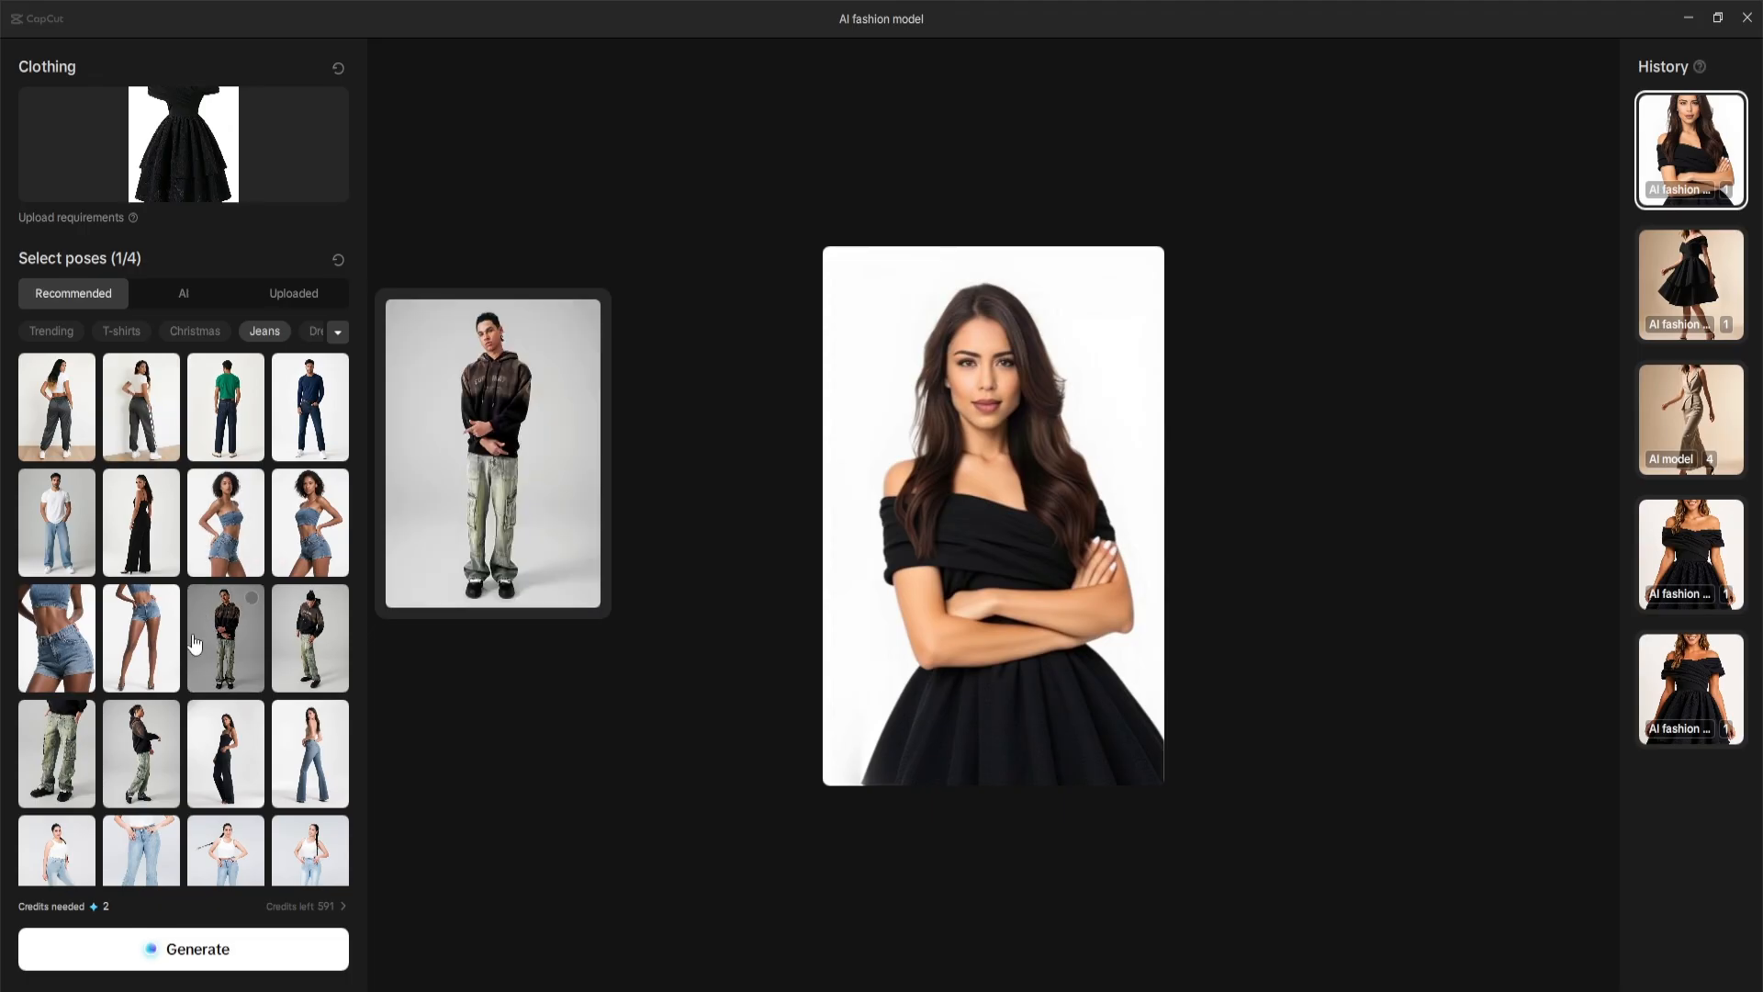
pyautogui.moveTo(141, 632)
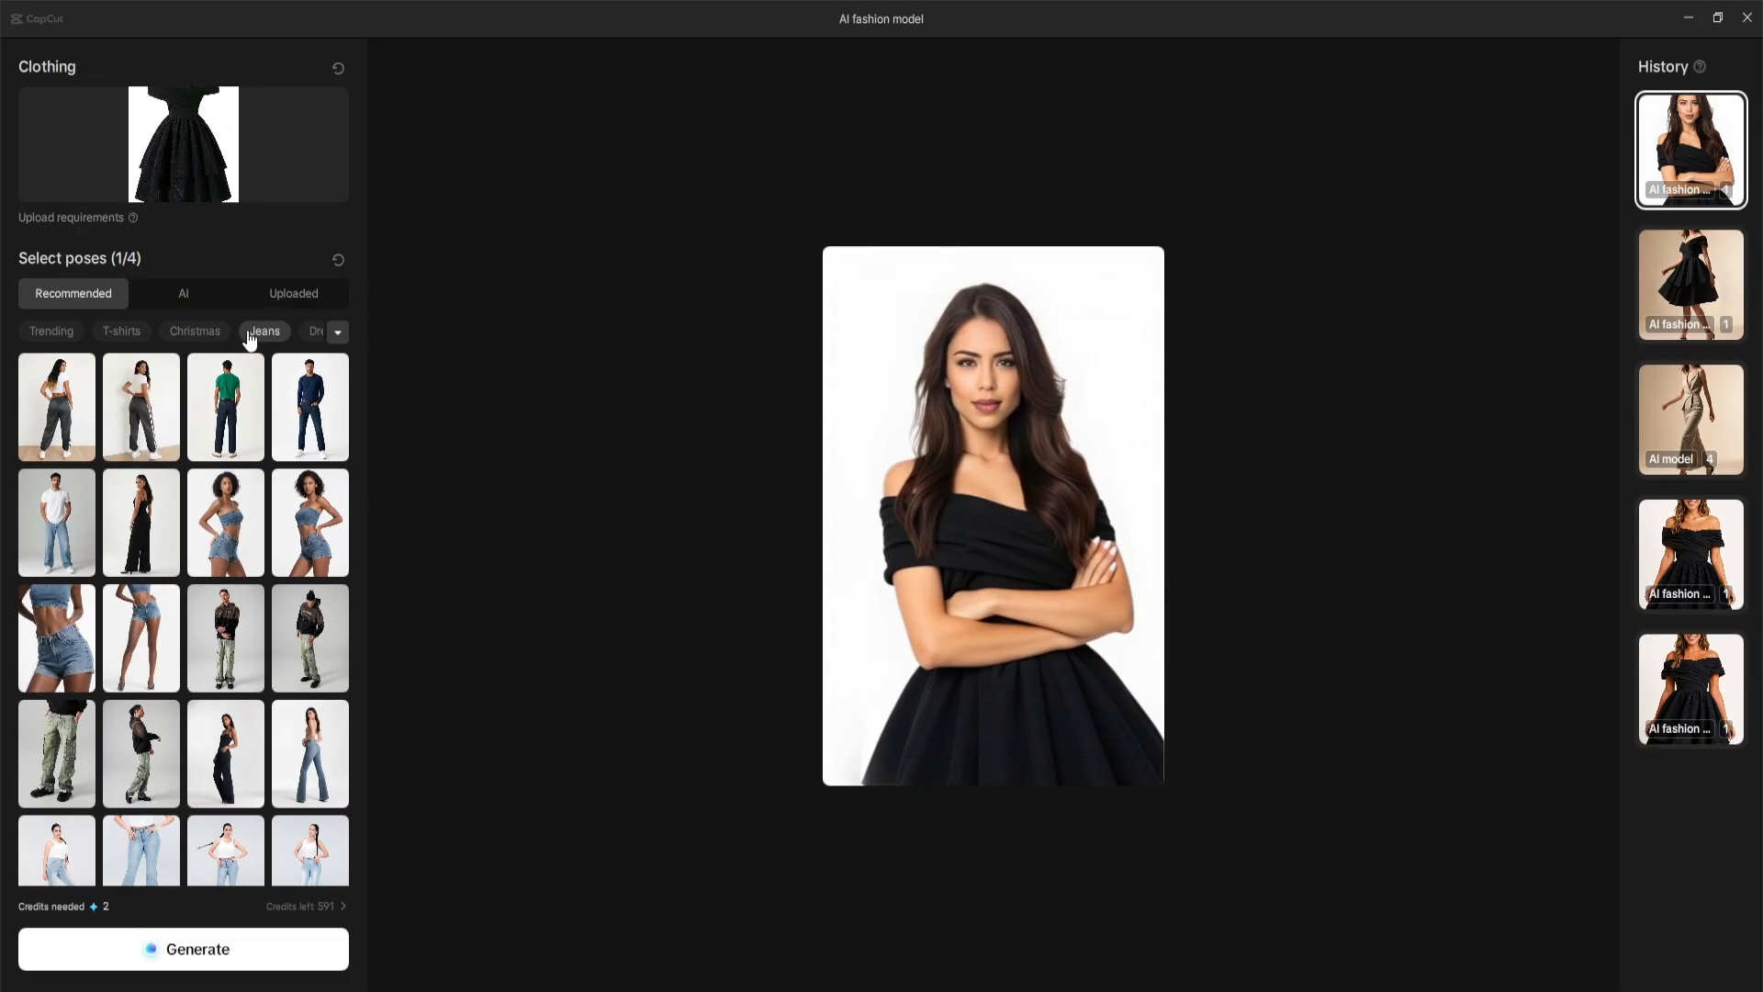
# - Expand the full list of recommended pose categories and examine the Tank Top and Joggers poses with enlarged previews
pyautogui.click(337, 333)
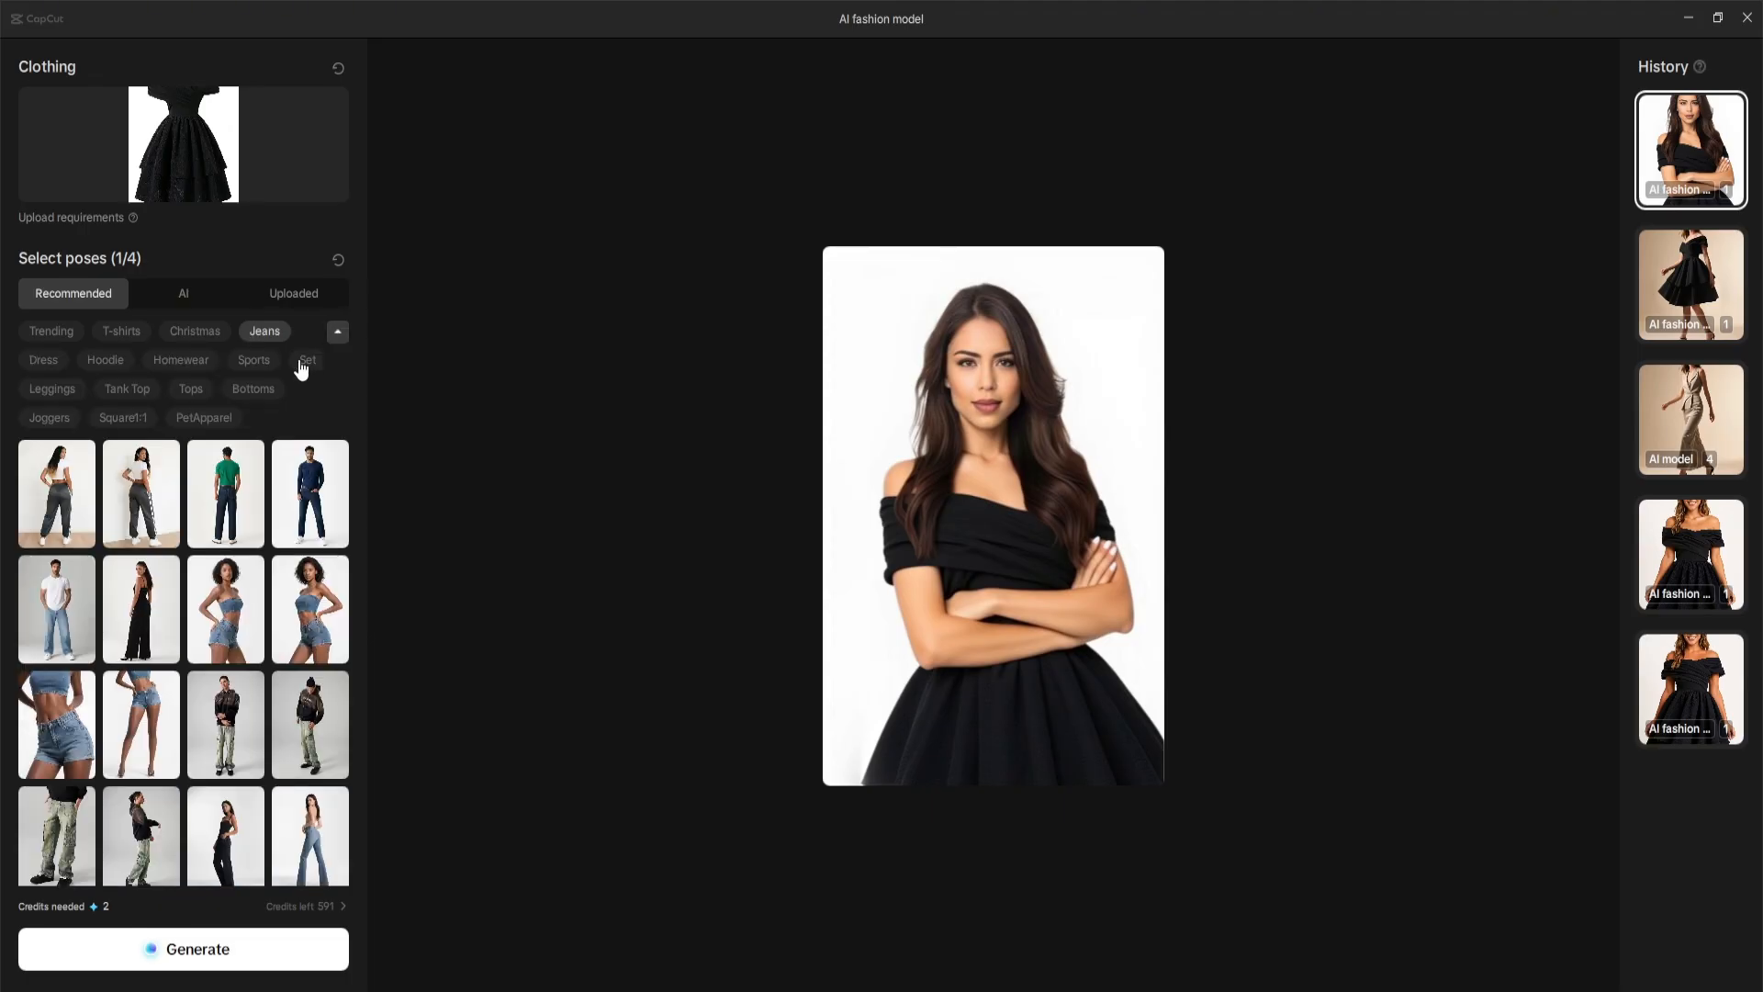
pyautogui.click(138, 397)
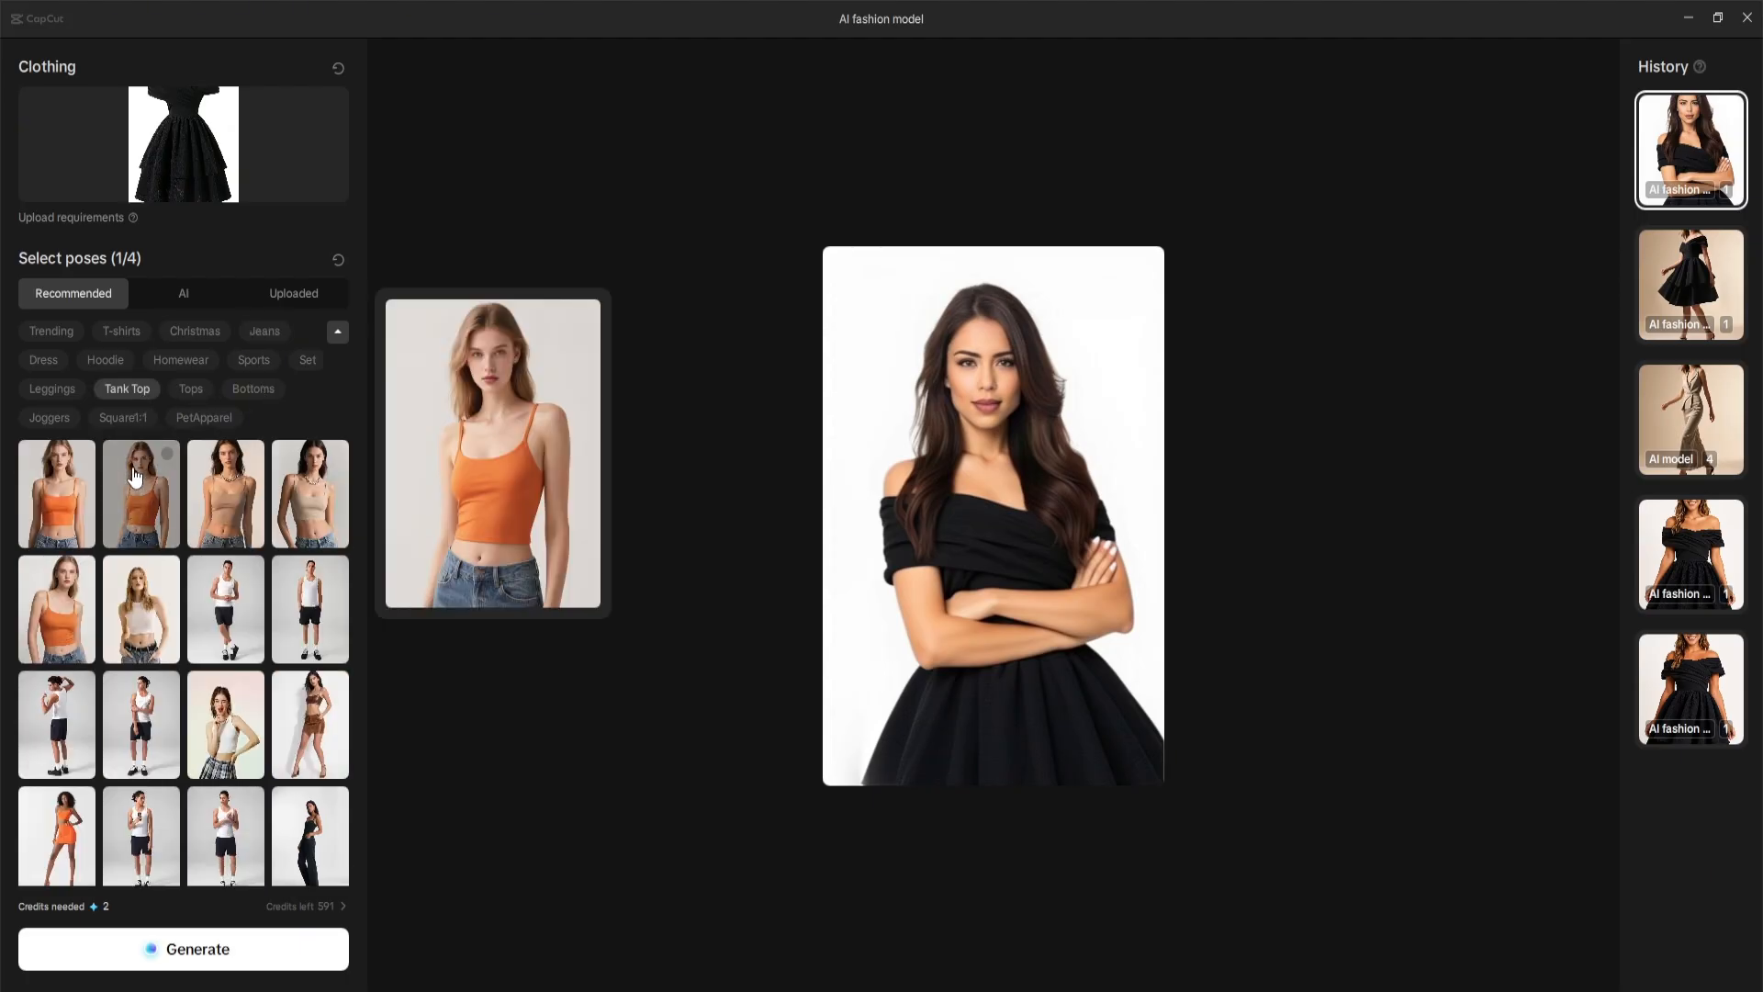
pyautogui.moveTo(135, 601)
pyautogui.moveTo(133, 748)
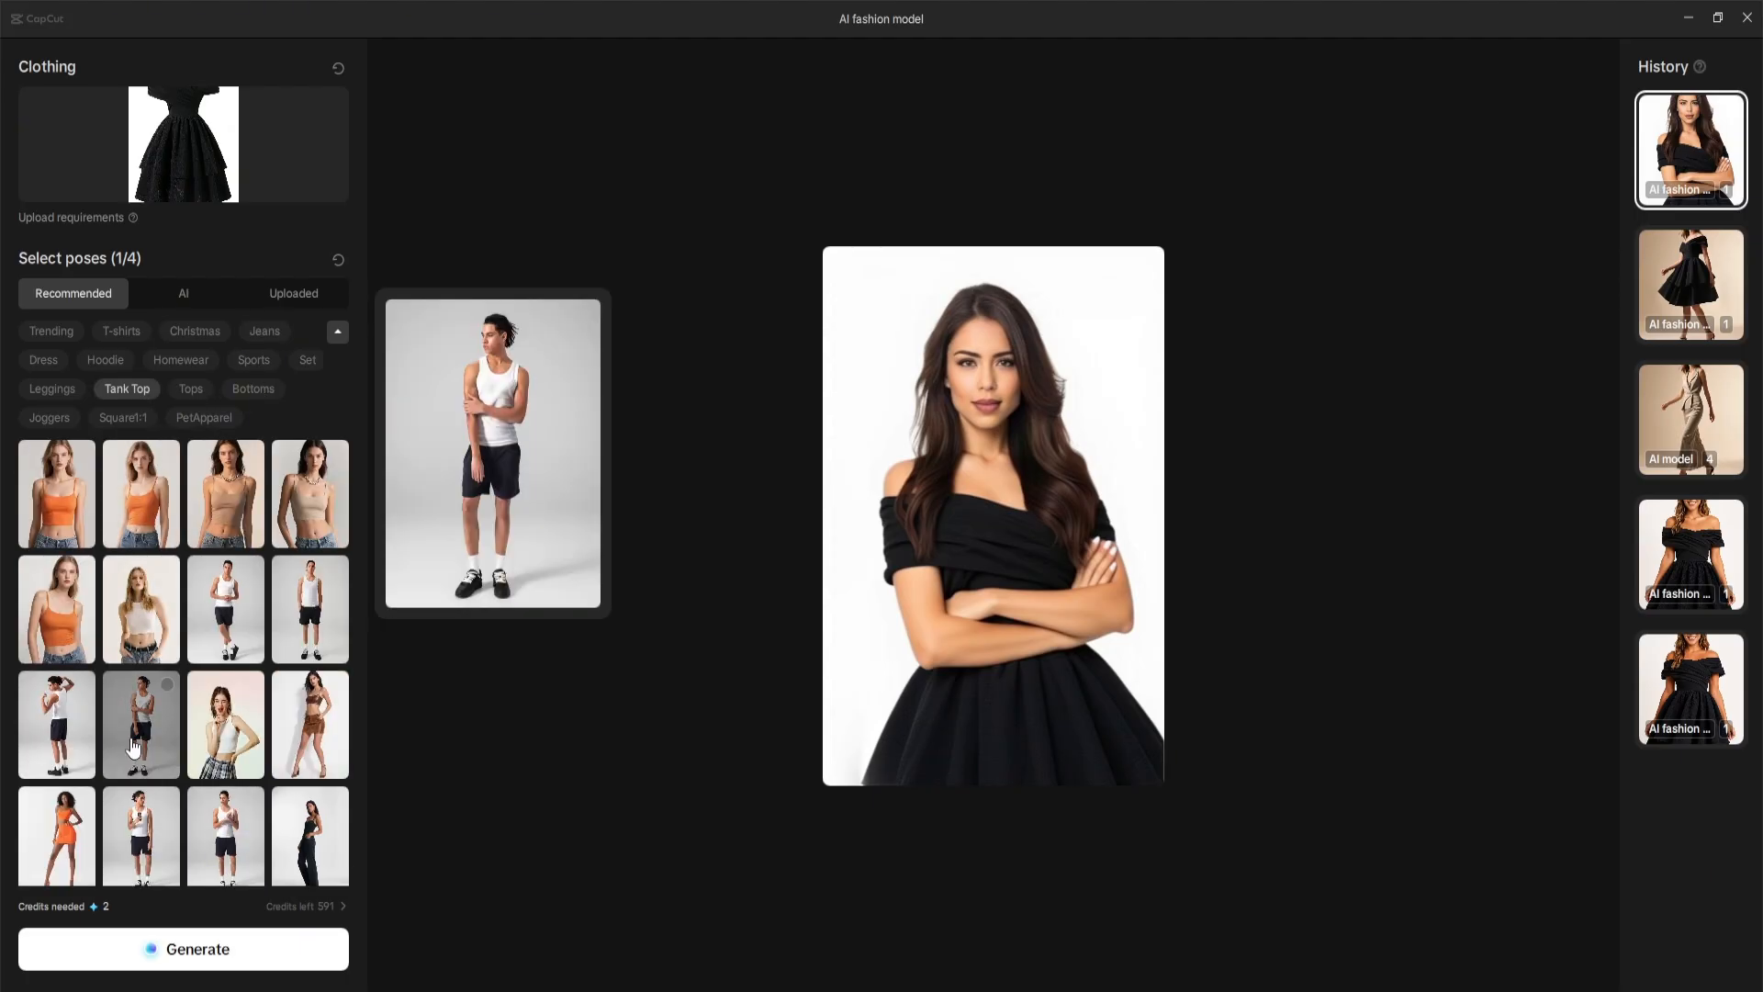
pyautogui.click(56, 422)
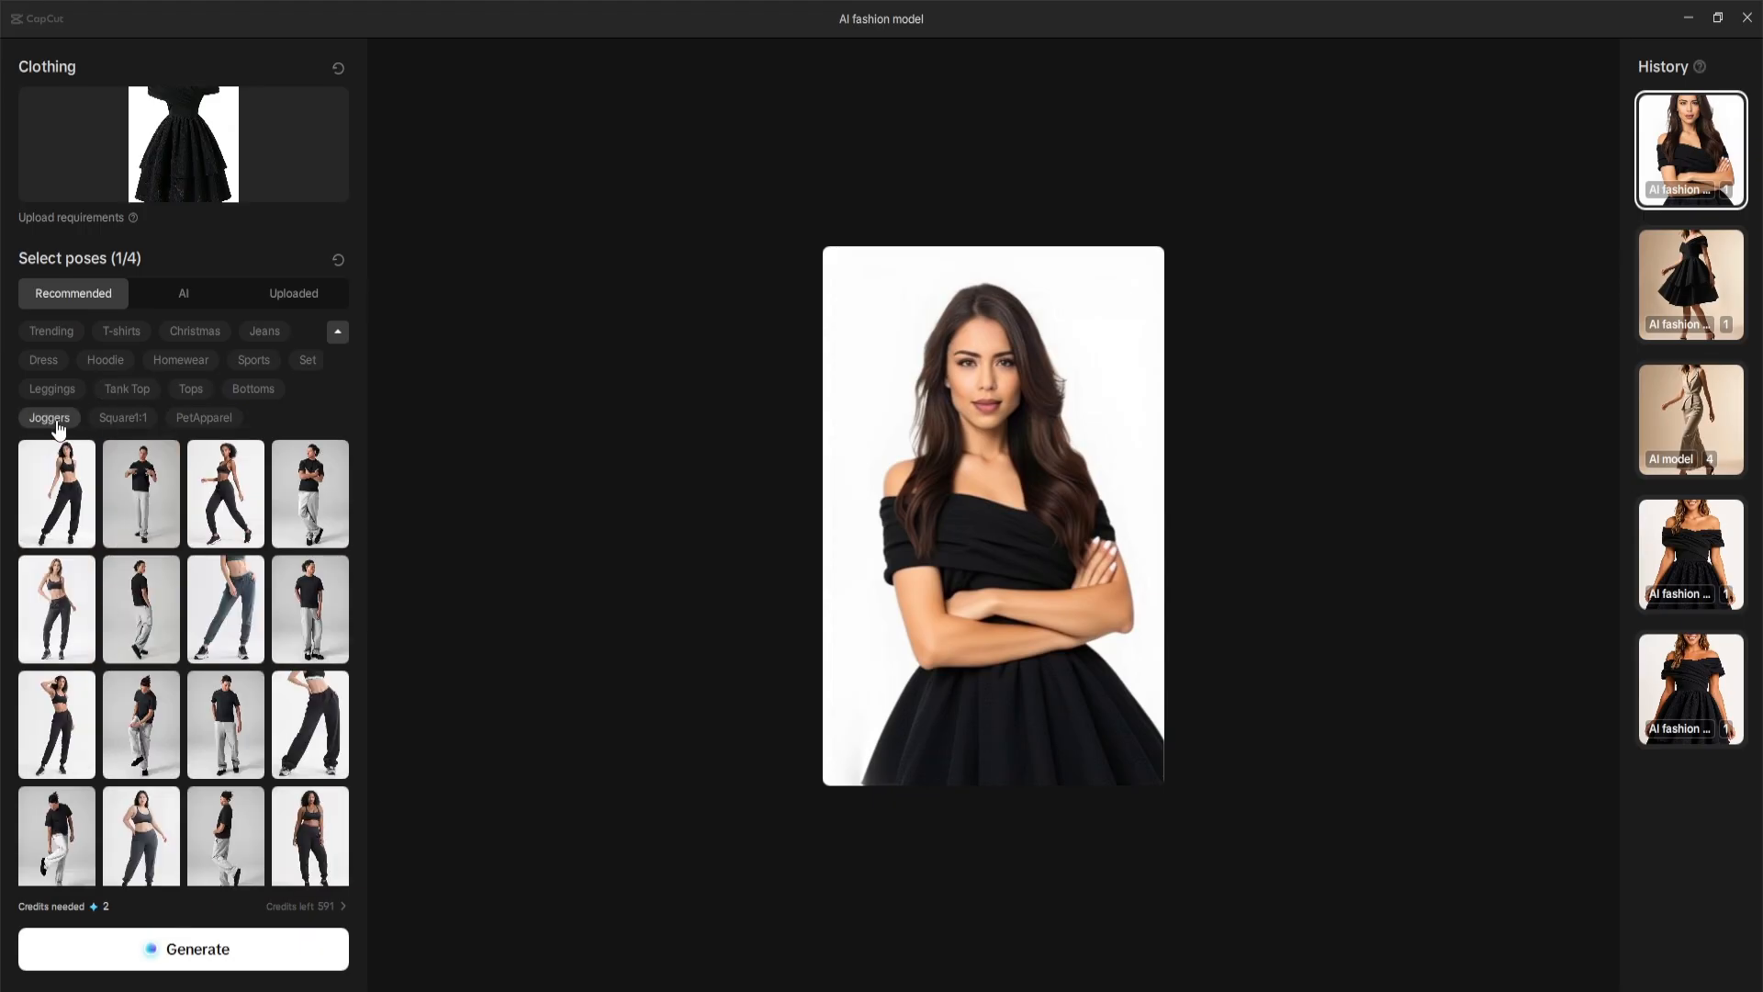
pyautogui.moveTo(69, 735)
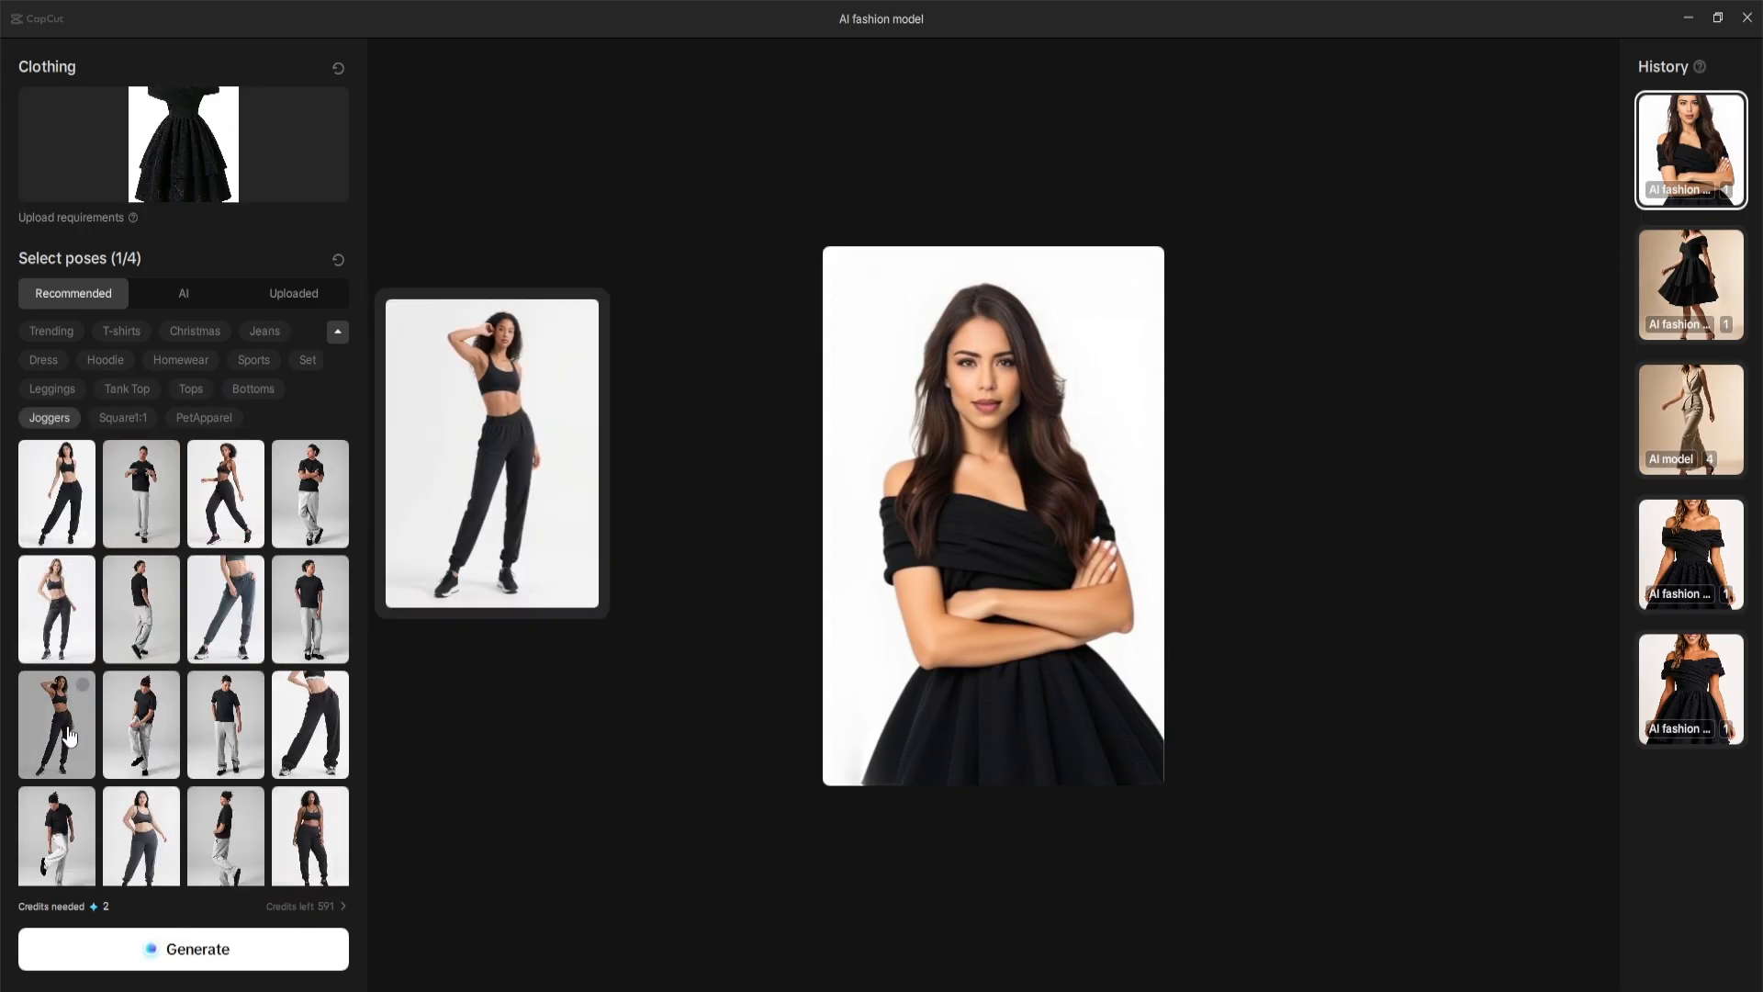
pyautogui.moveTo(123, 734)
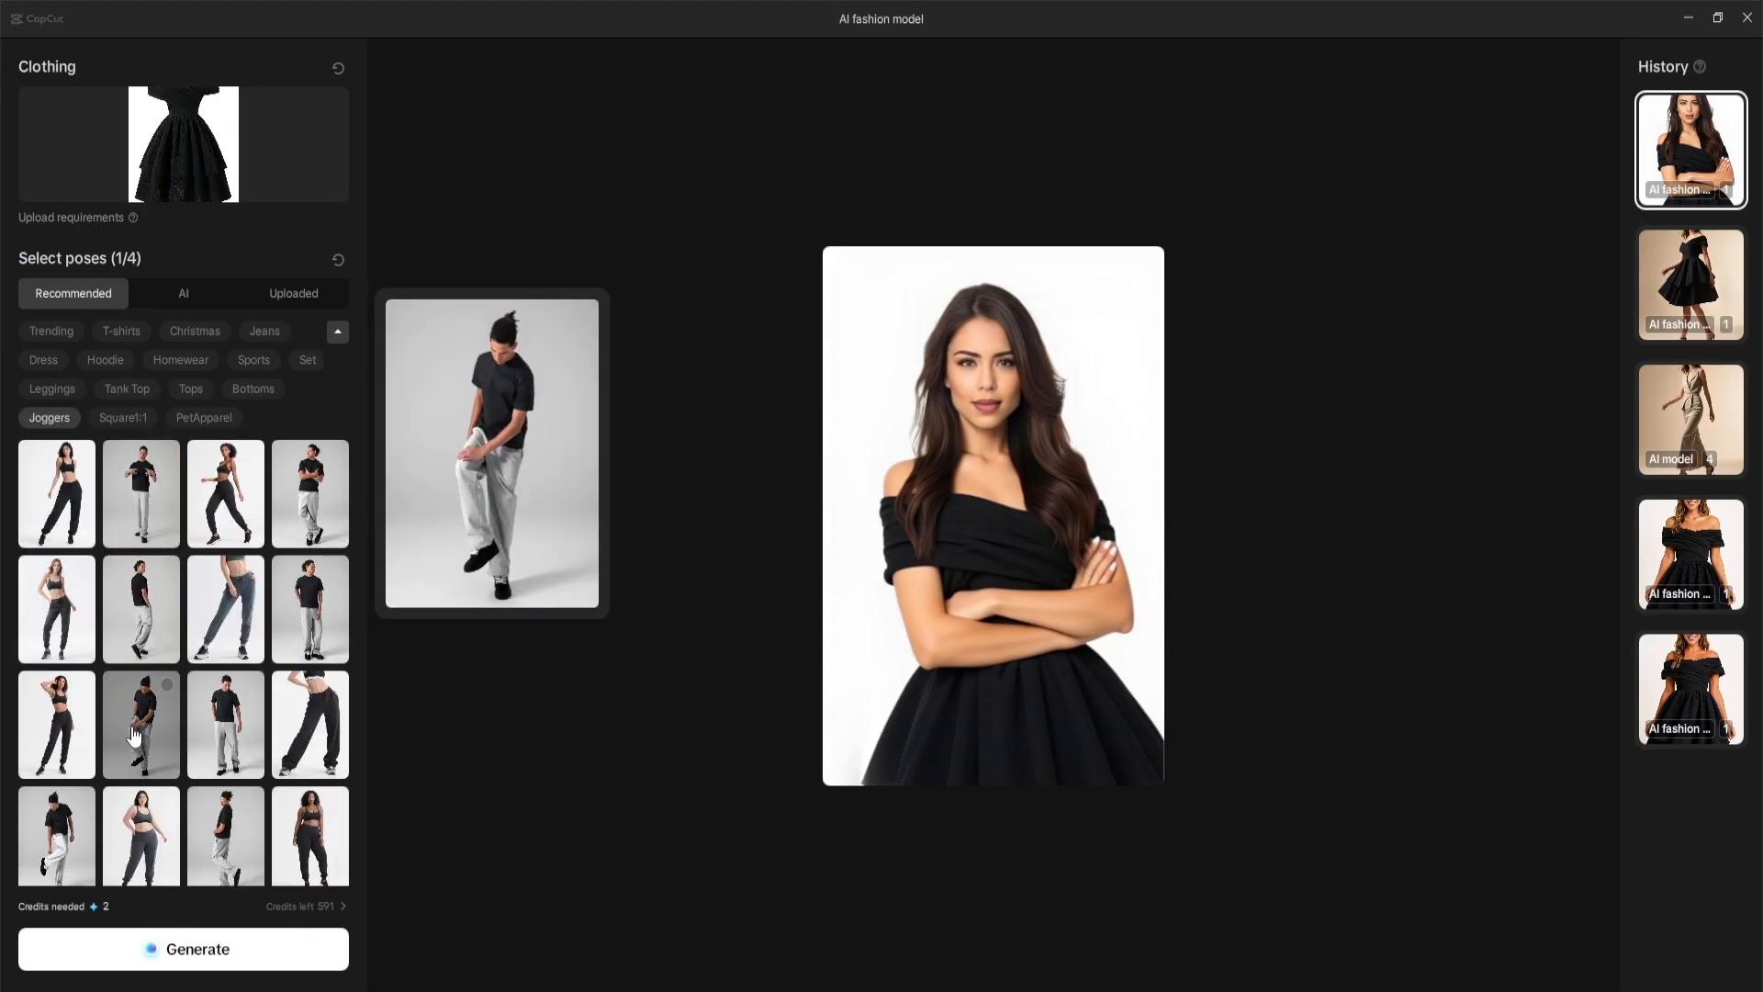
pyautogui.moveTo(261, 611)
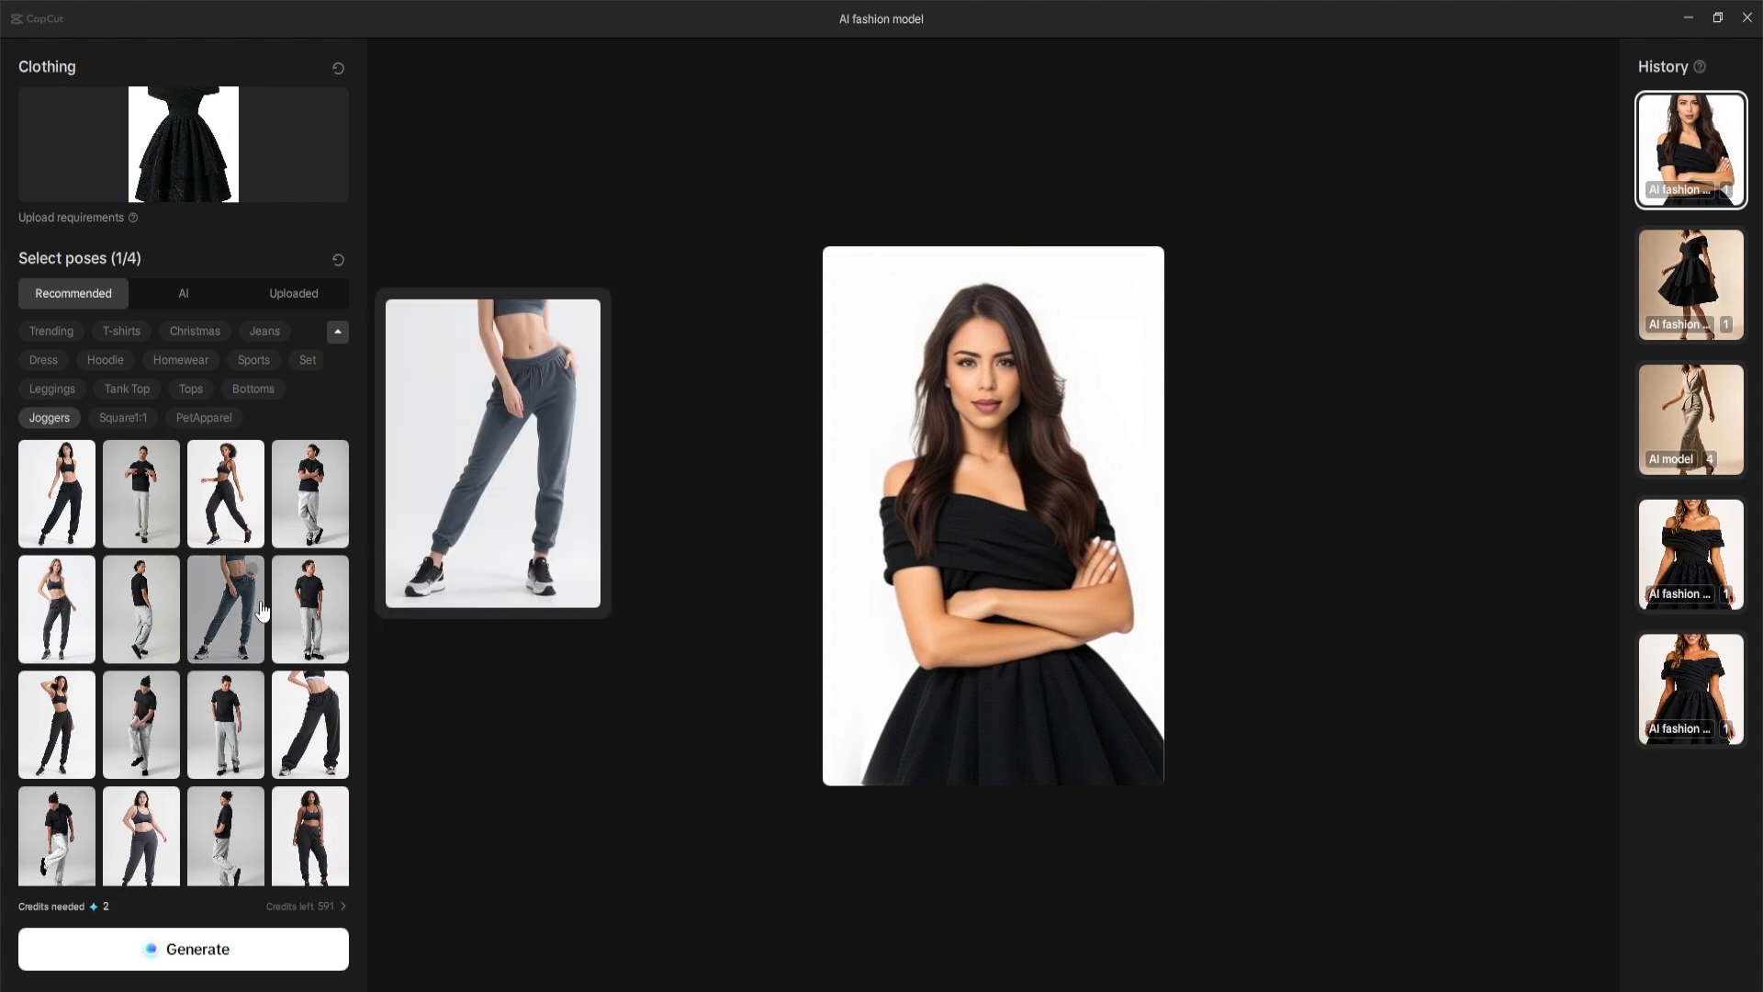